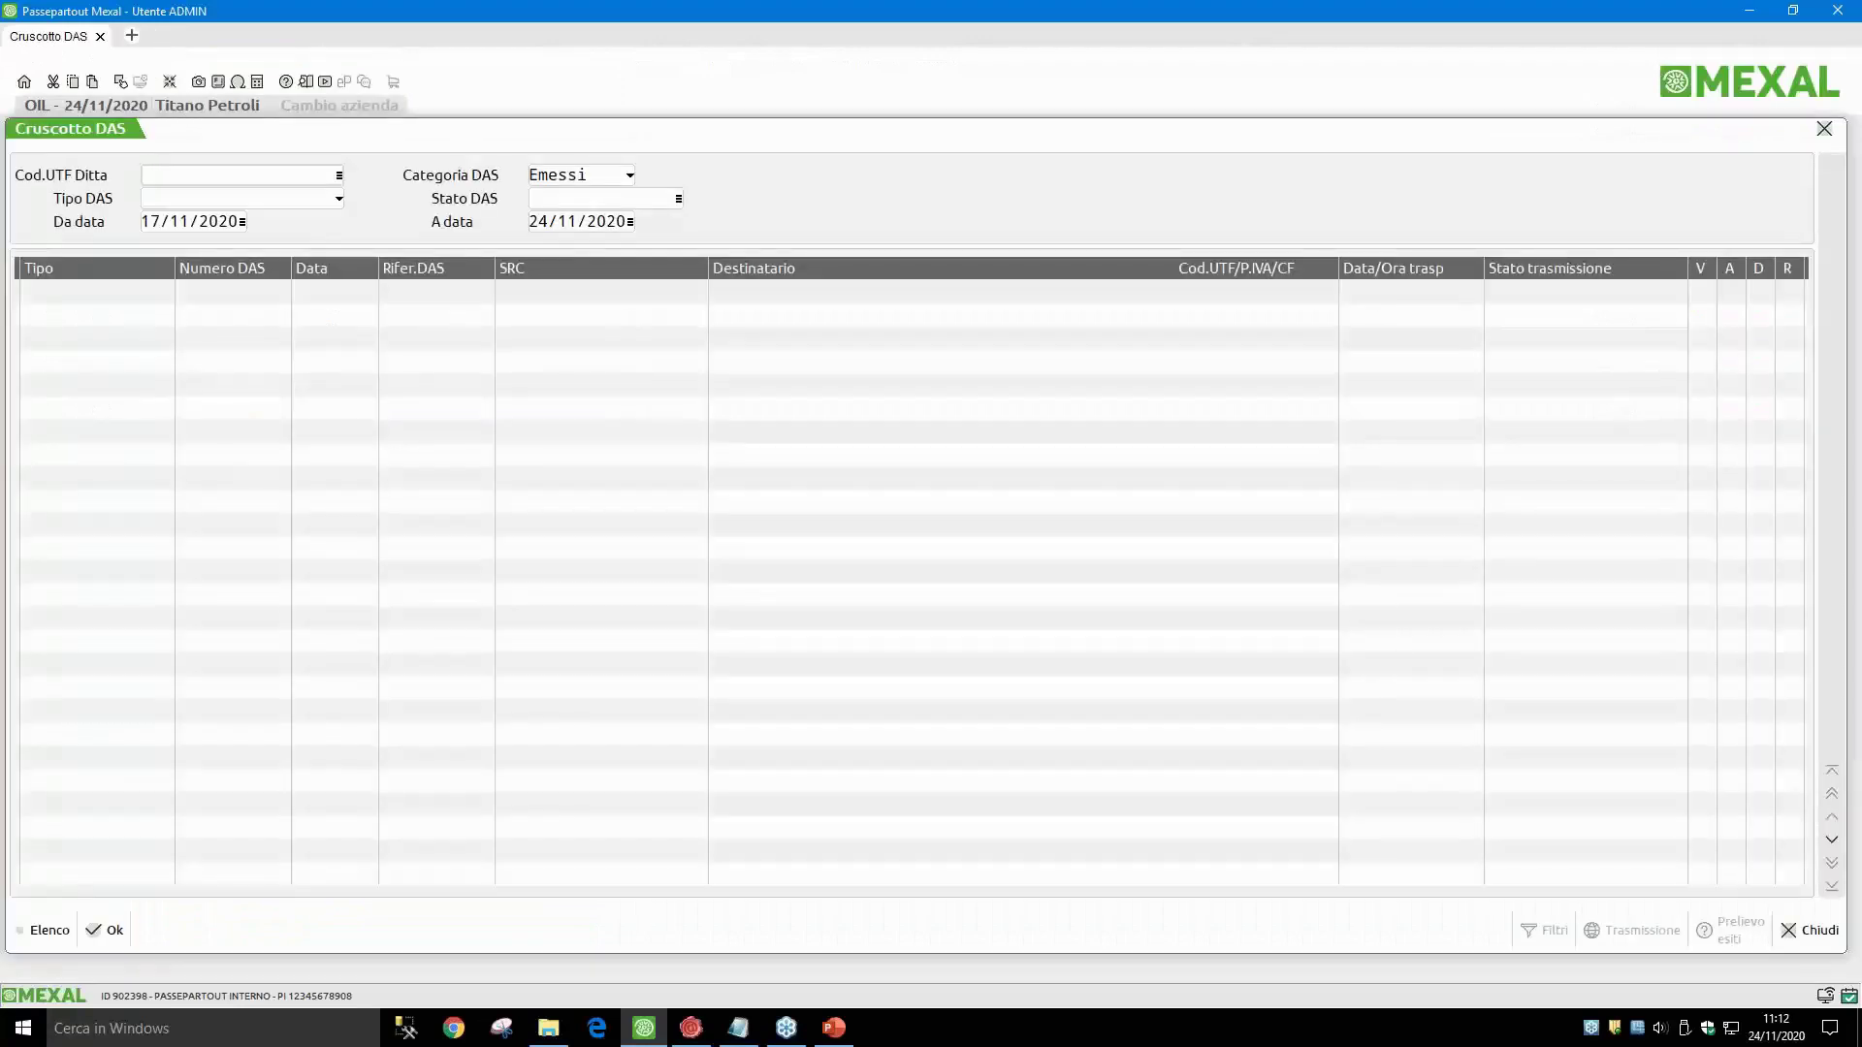
Step: Examine the choices offered for the company UTF code and DAS status filters, leaving both filters blank
key(F2)
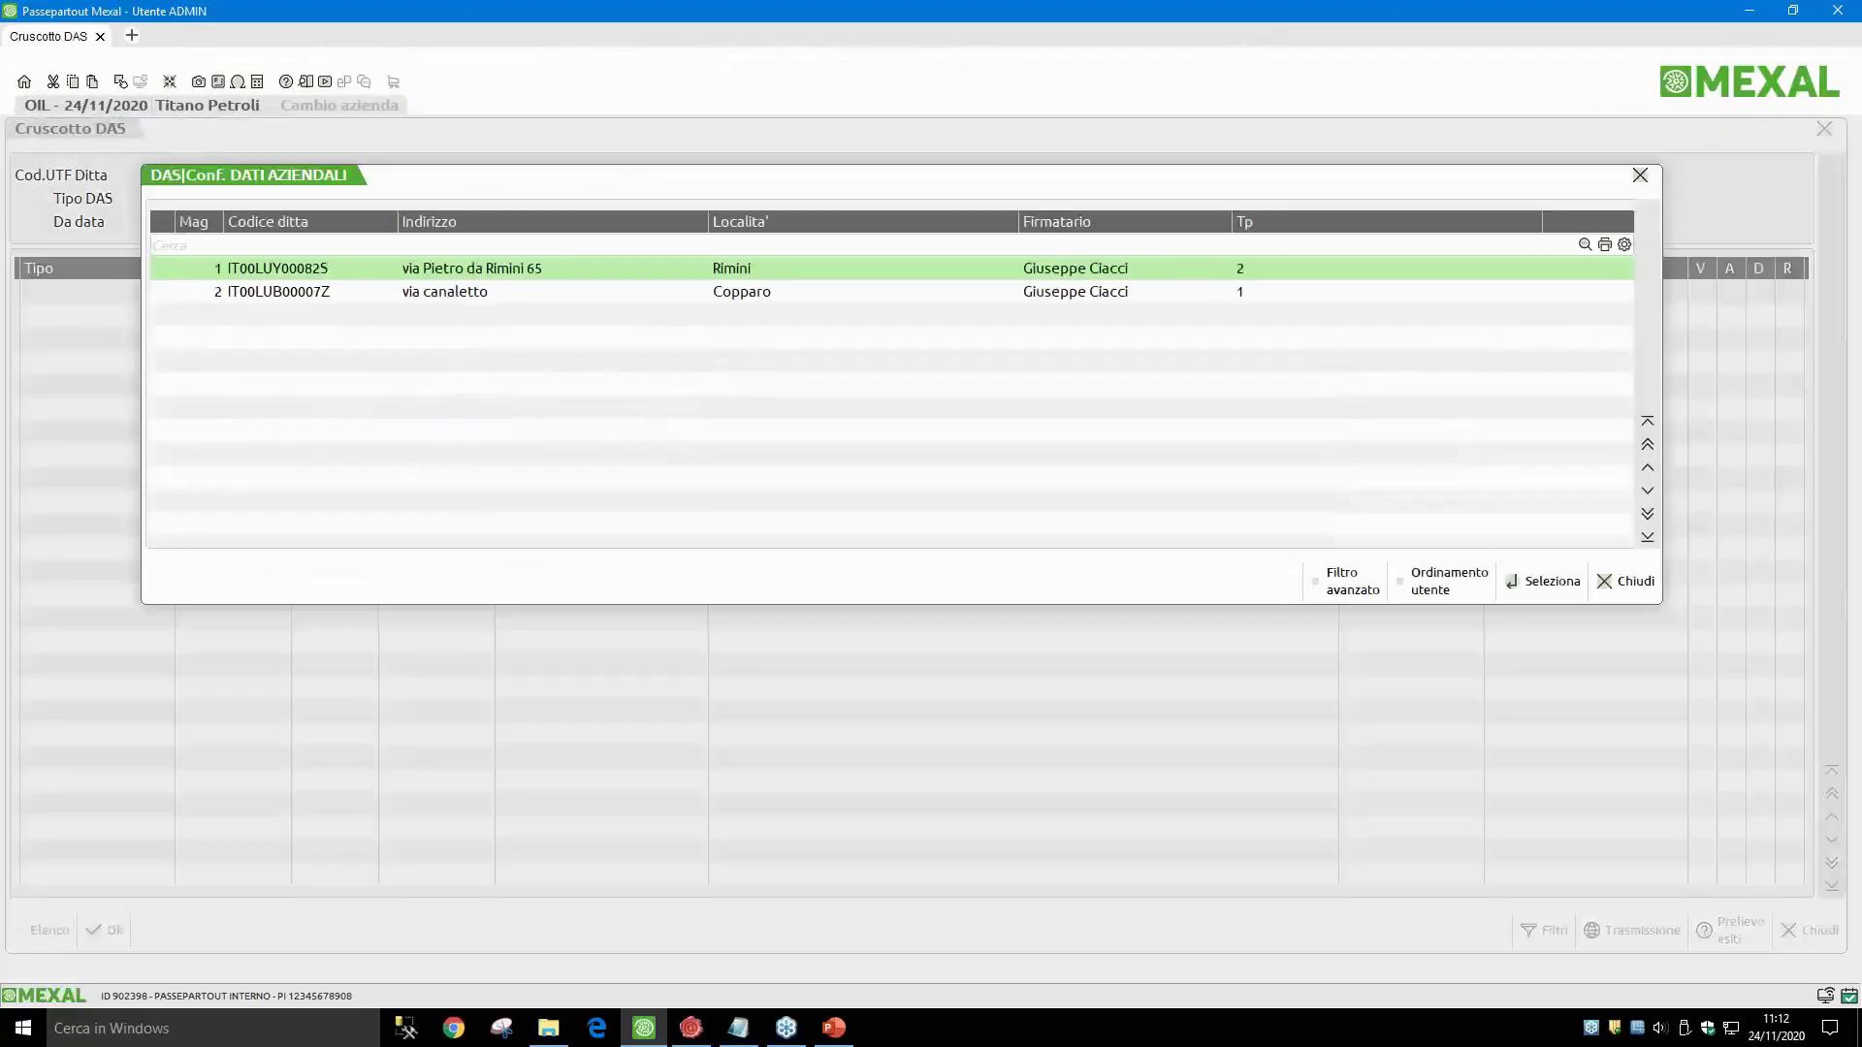
key(Escape)
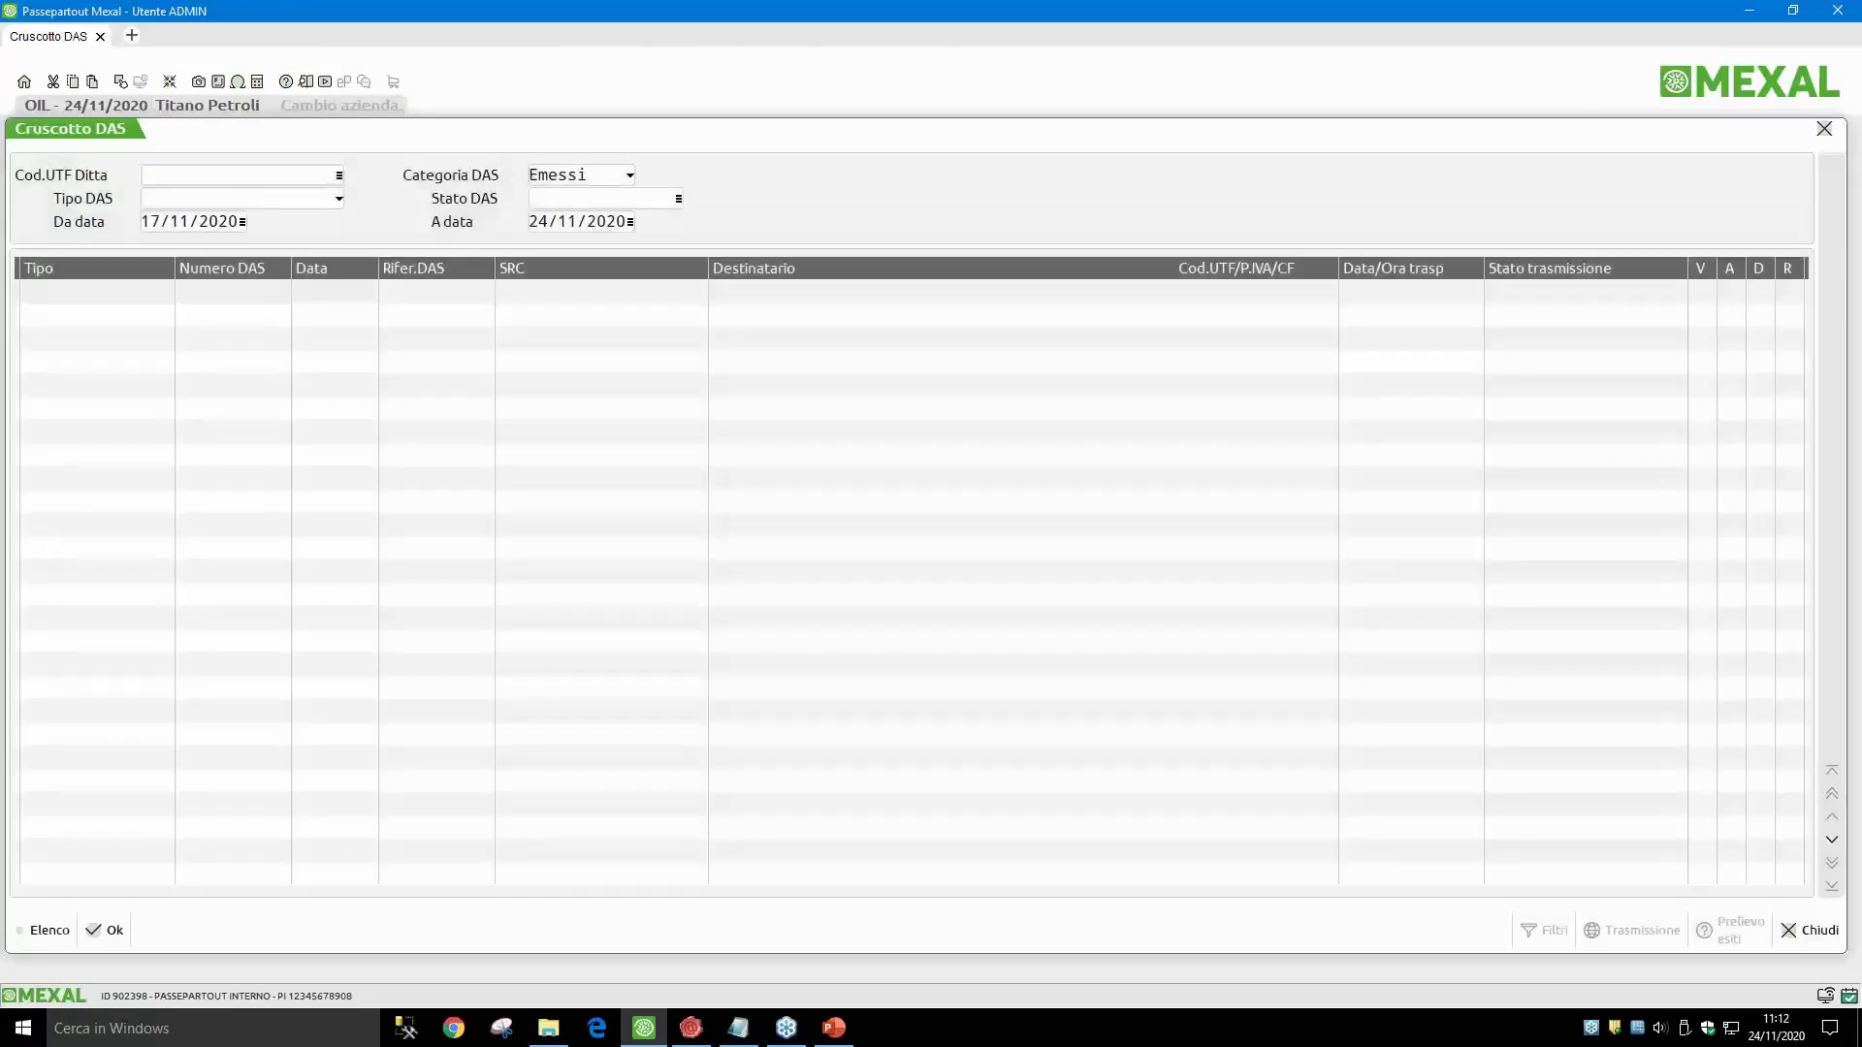
key(F2)
key(Escape)
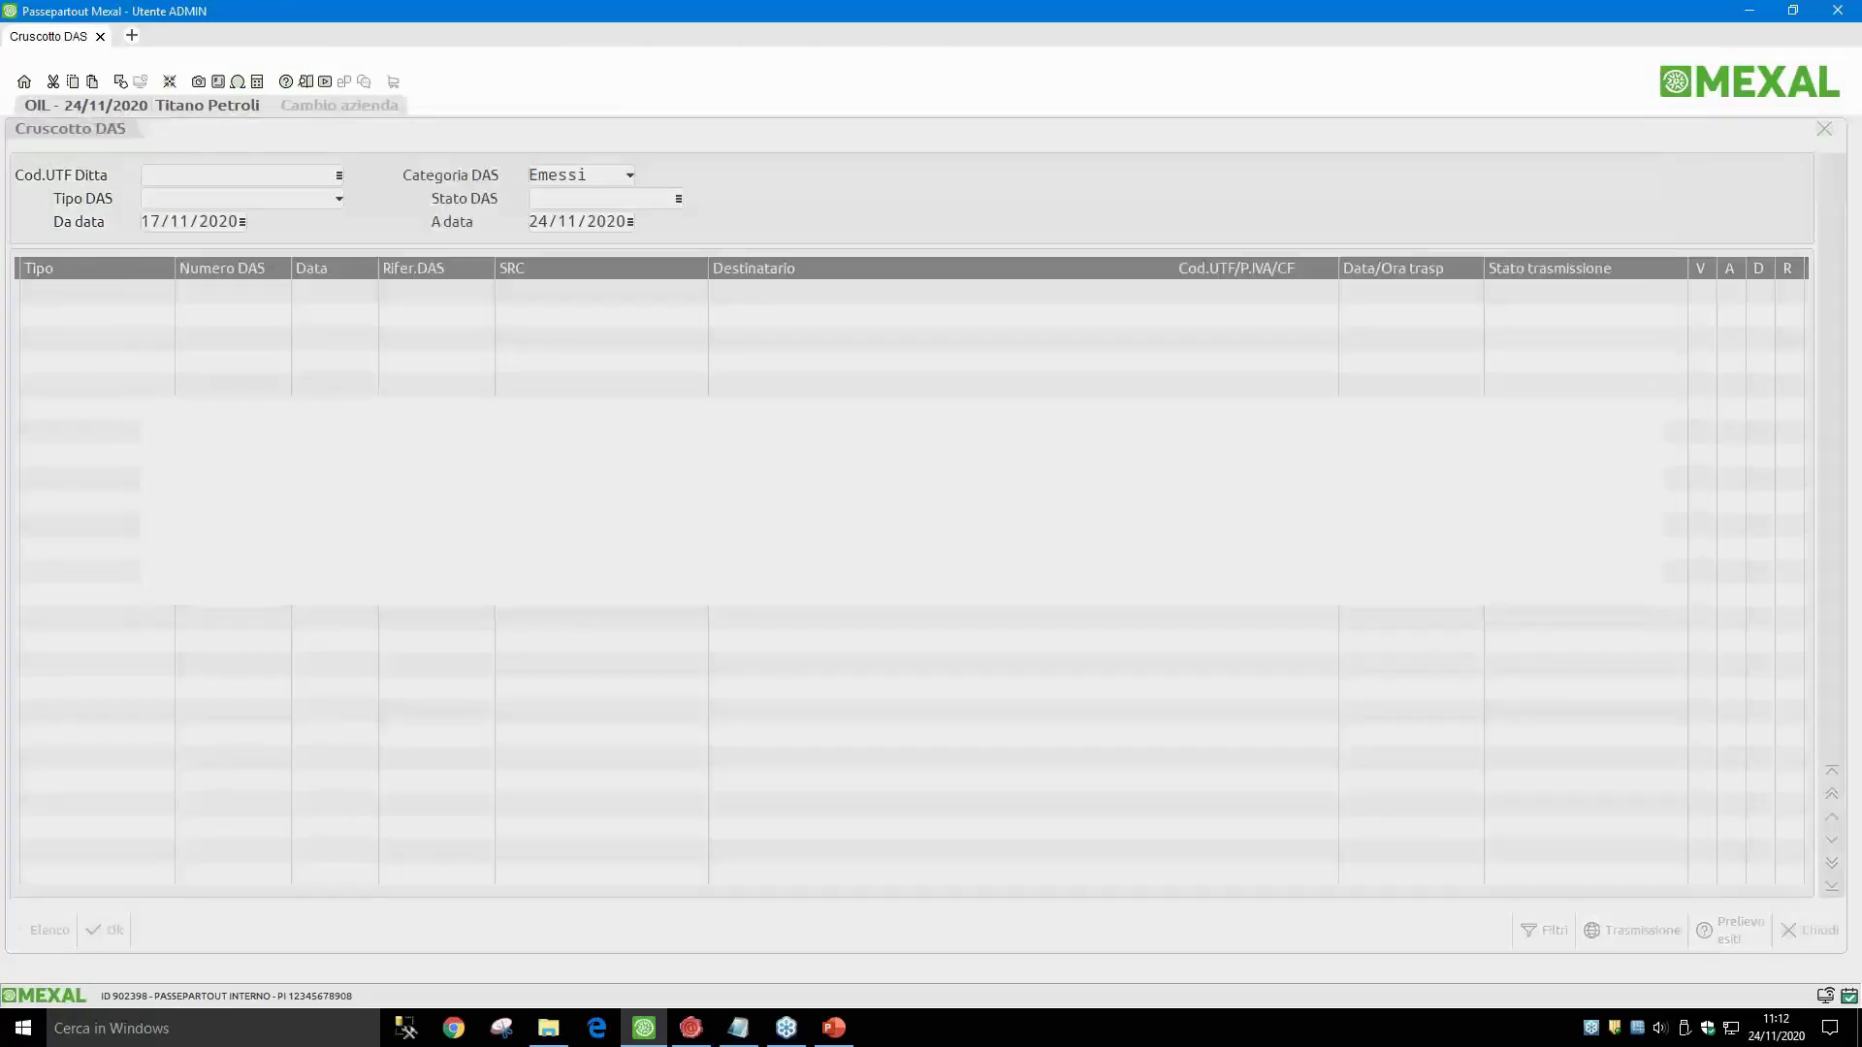
click(580, 175)
key(Return)
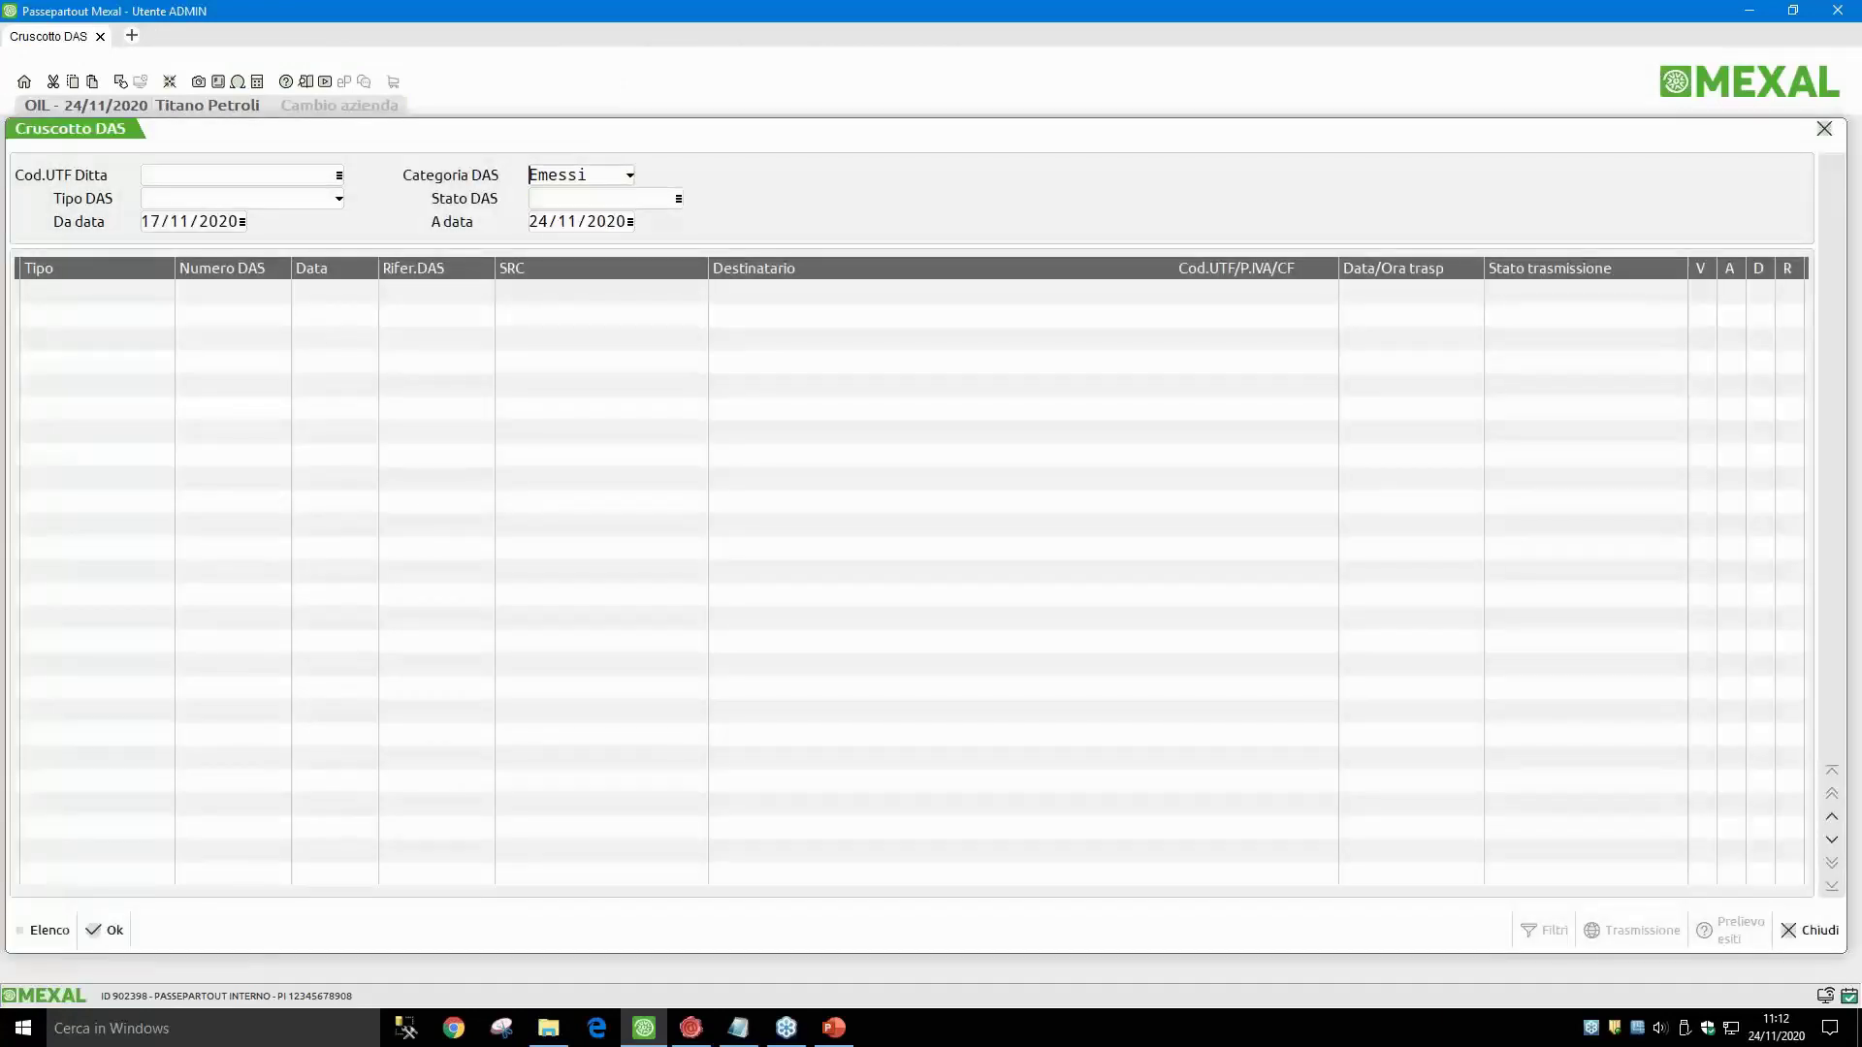
key(Return)
key(F2)
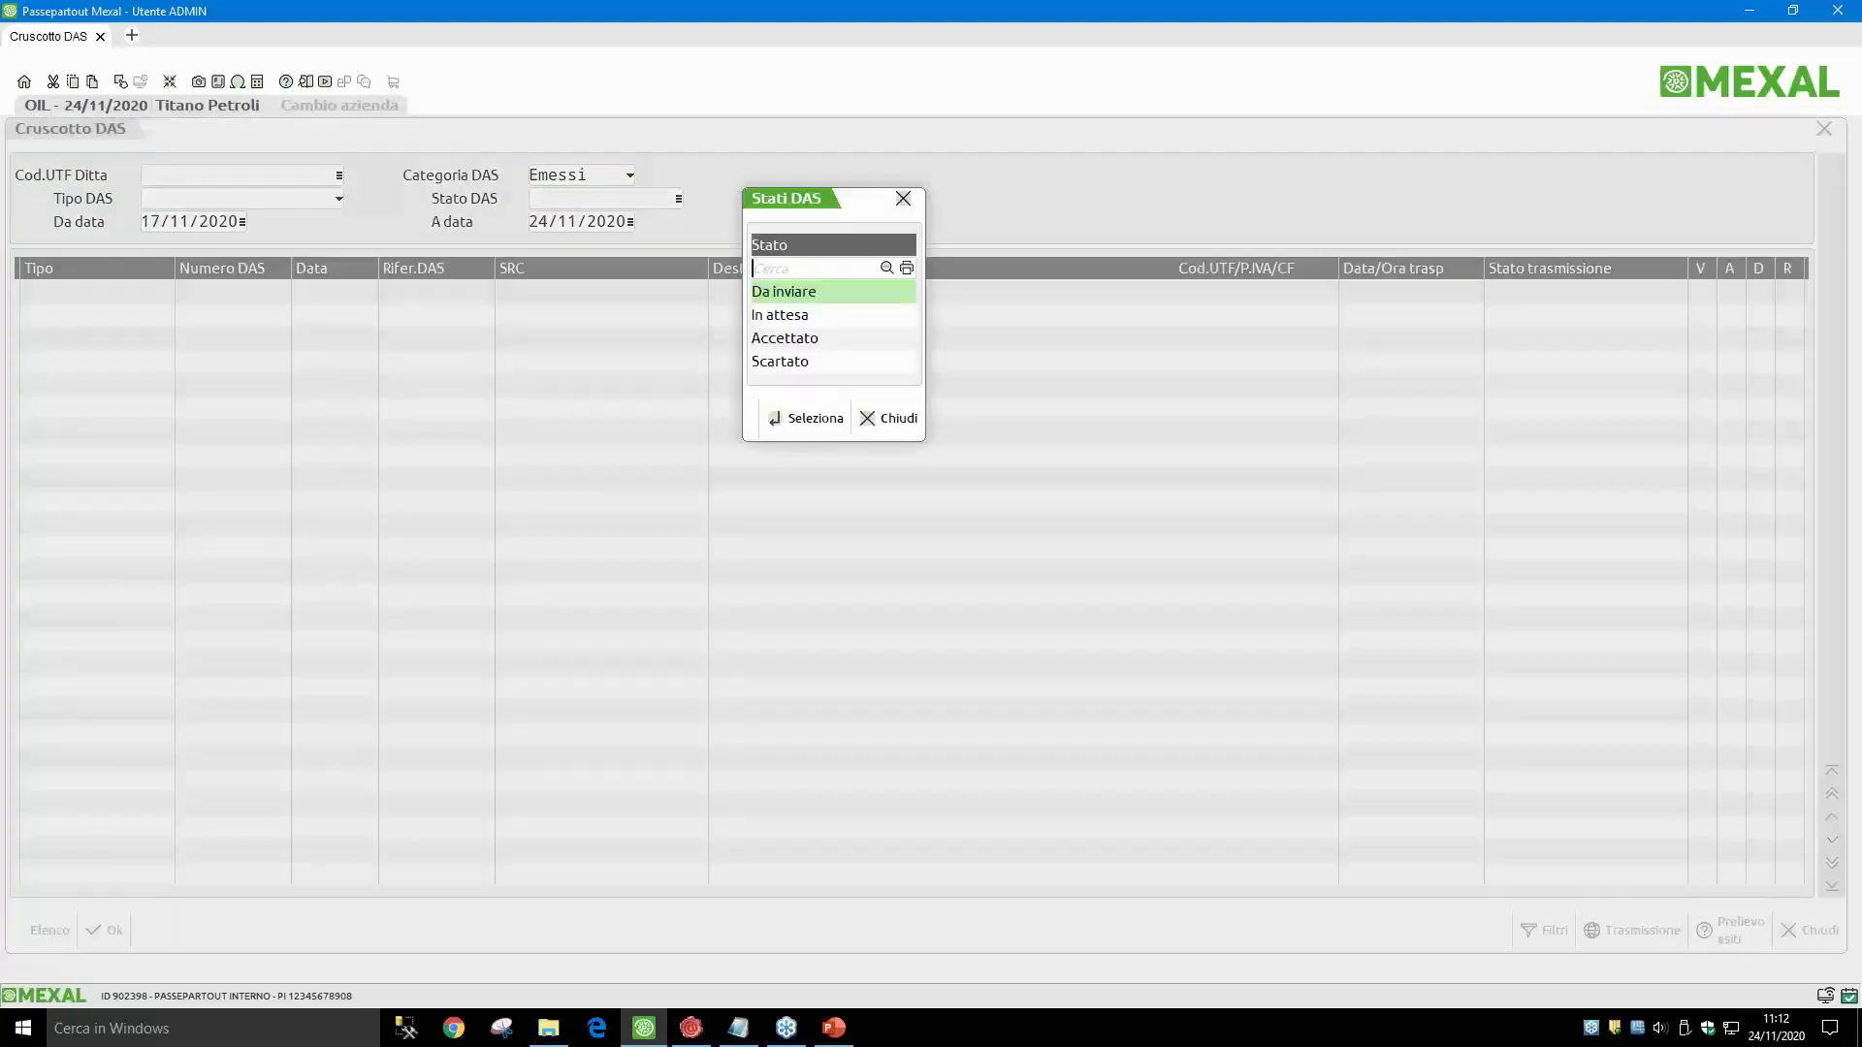
key(Escape)
key(Return)
key(Up)
key(Up)
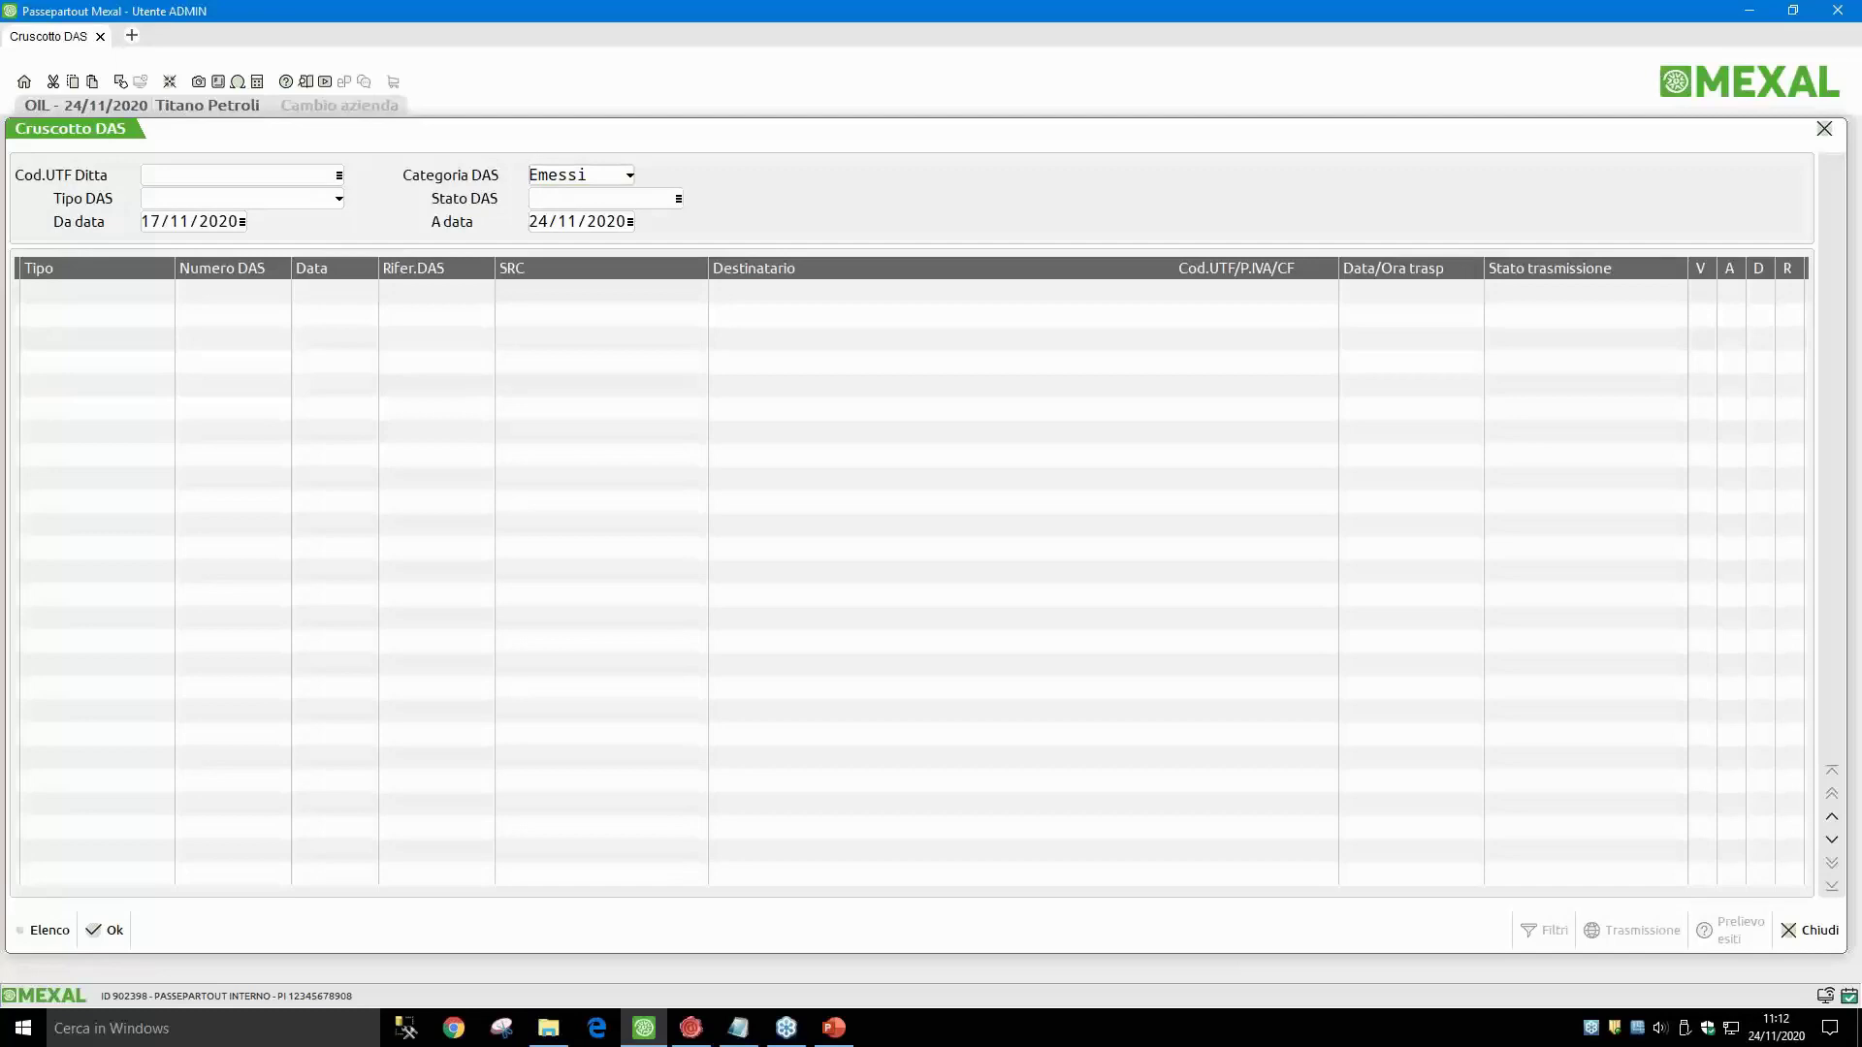
Step: Clear both the start and end date filters, keep the Emessi category, and list the matching DAS
key(Return)
key(Return)
key(ctrl+Delete)
key(Return)
key(ctrl+Delete)
key(Return)
key(Return)
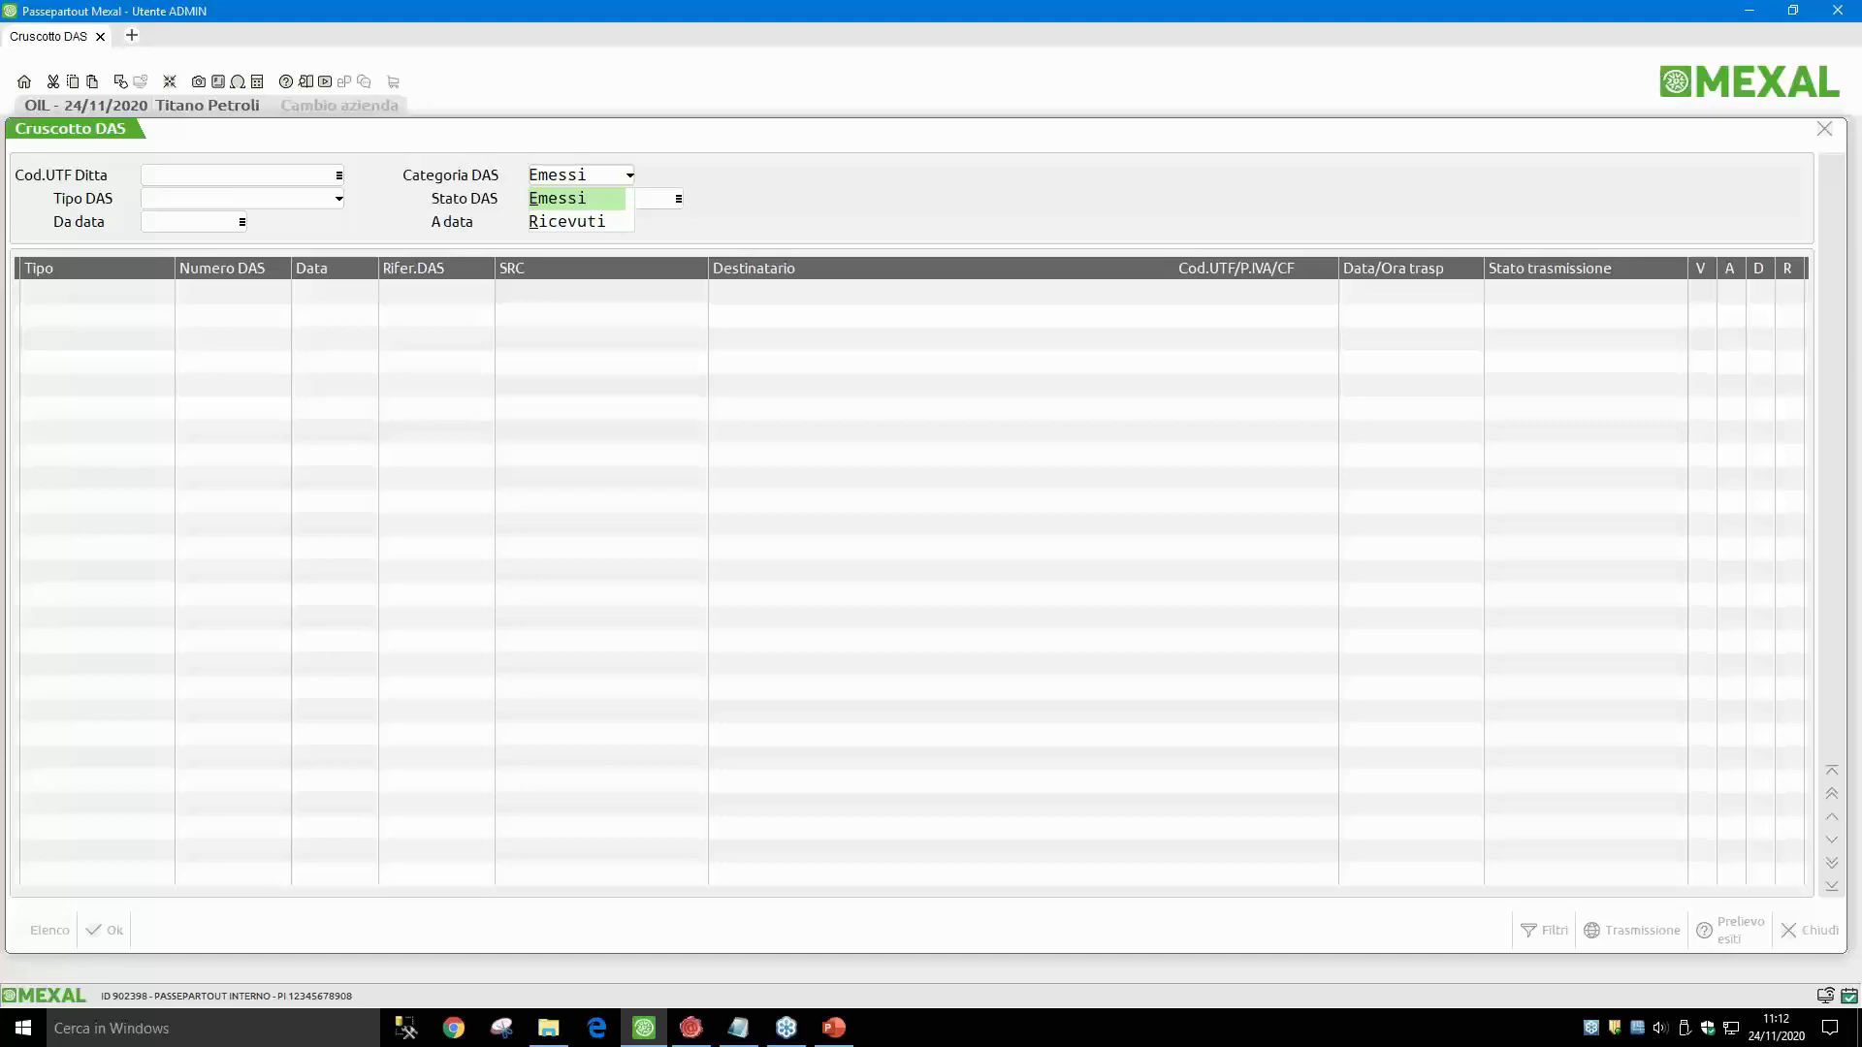
click(567, 221)
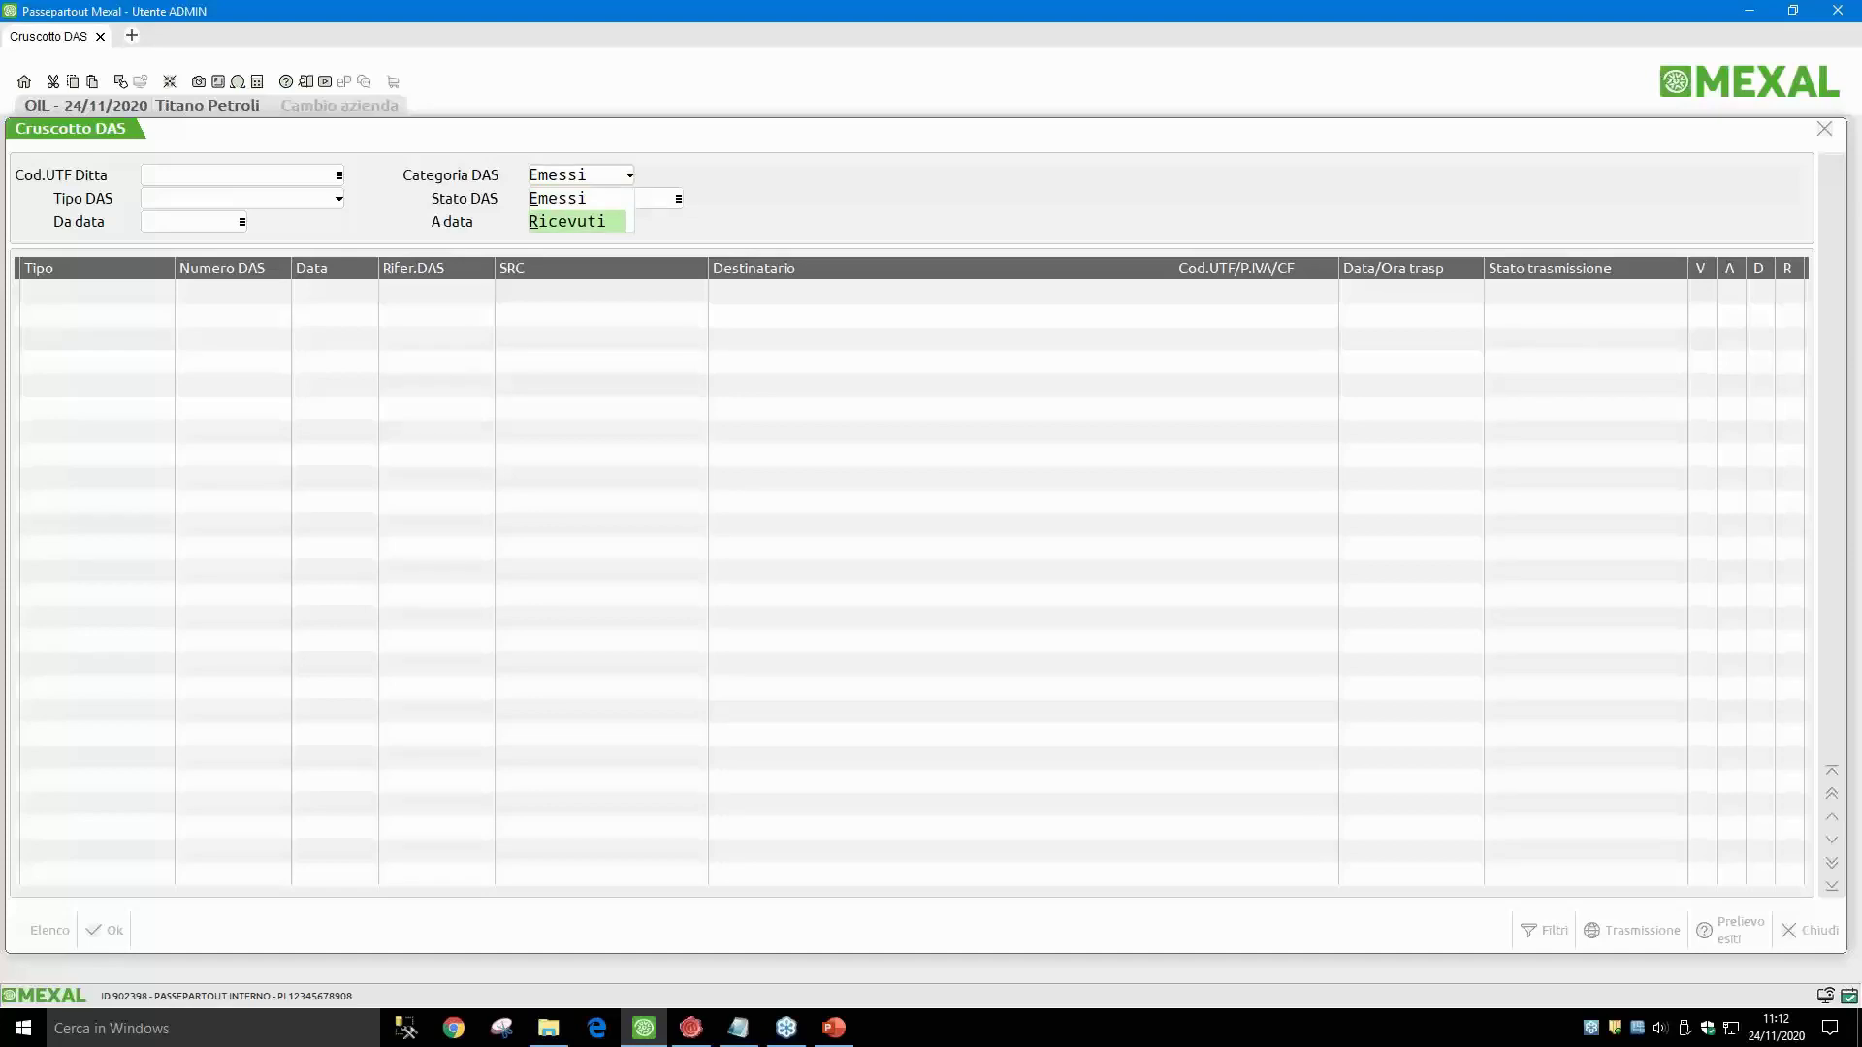
click(568, 198)
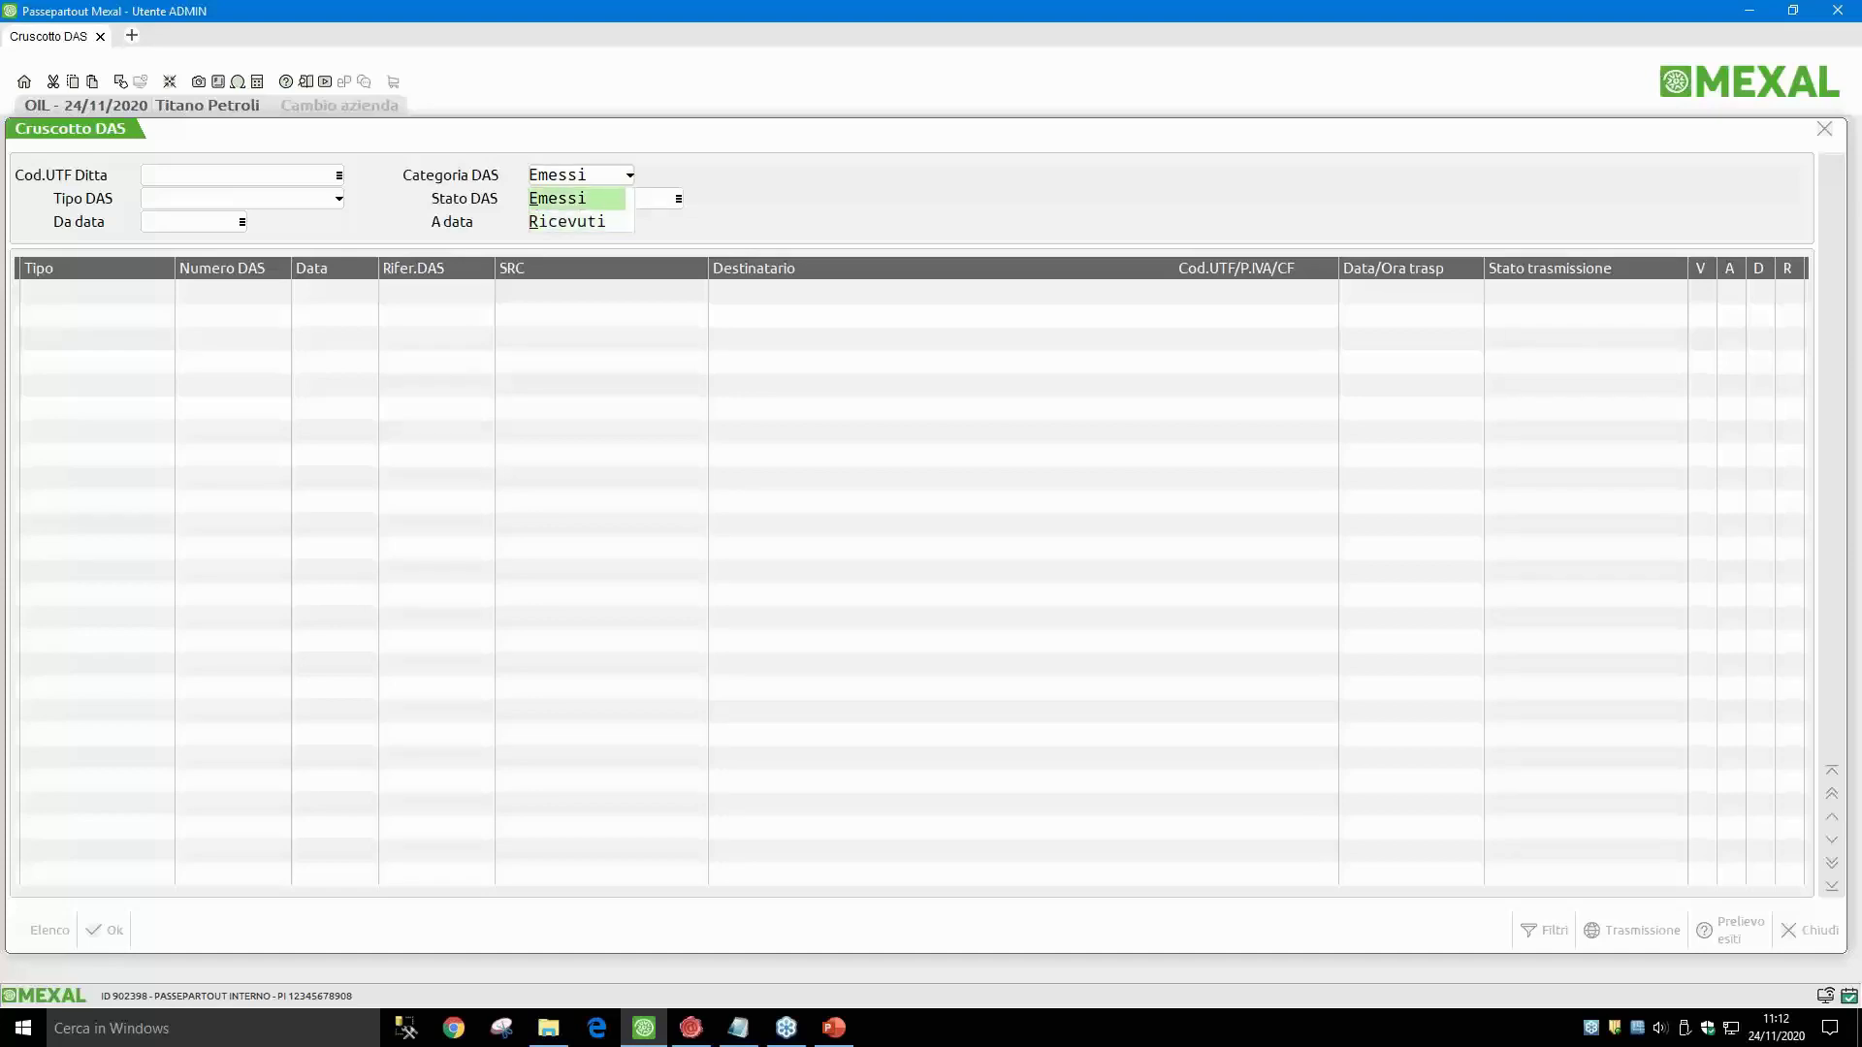
key(Return)
key(F10)
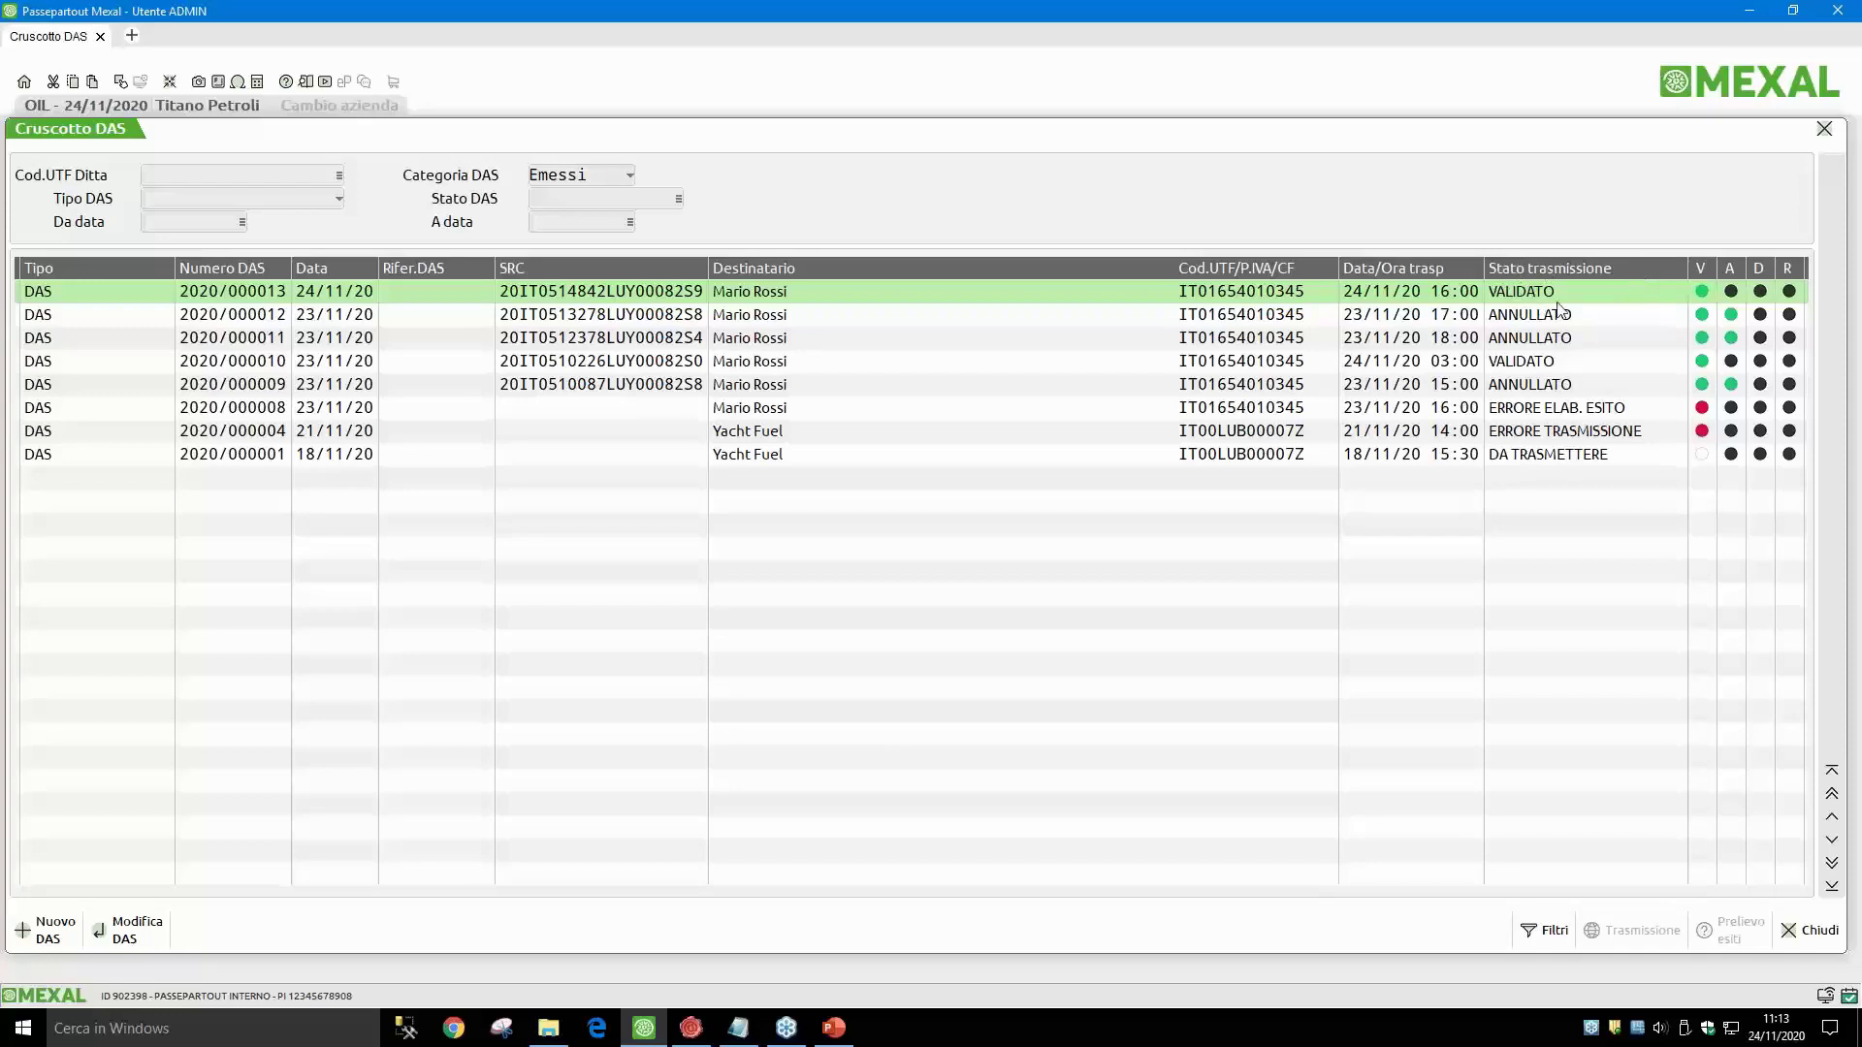
Step: Examine the transmission status and SRC code of the most recent issued DAS
click(1639, 320)
click(1600, 316)
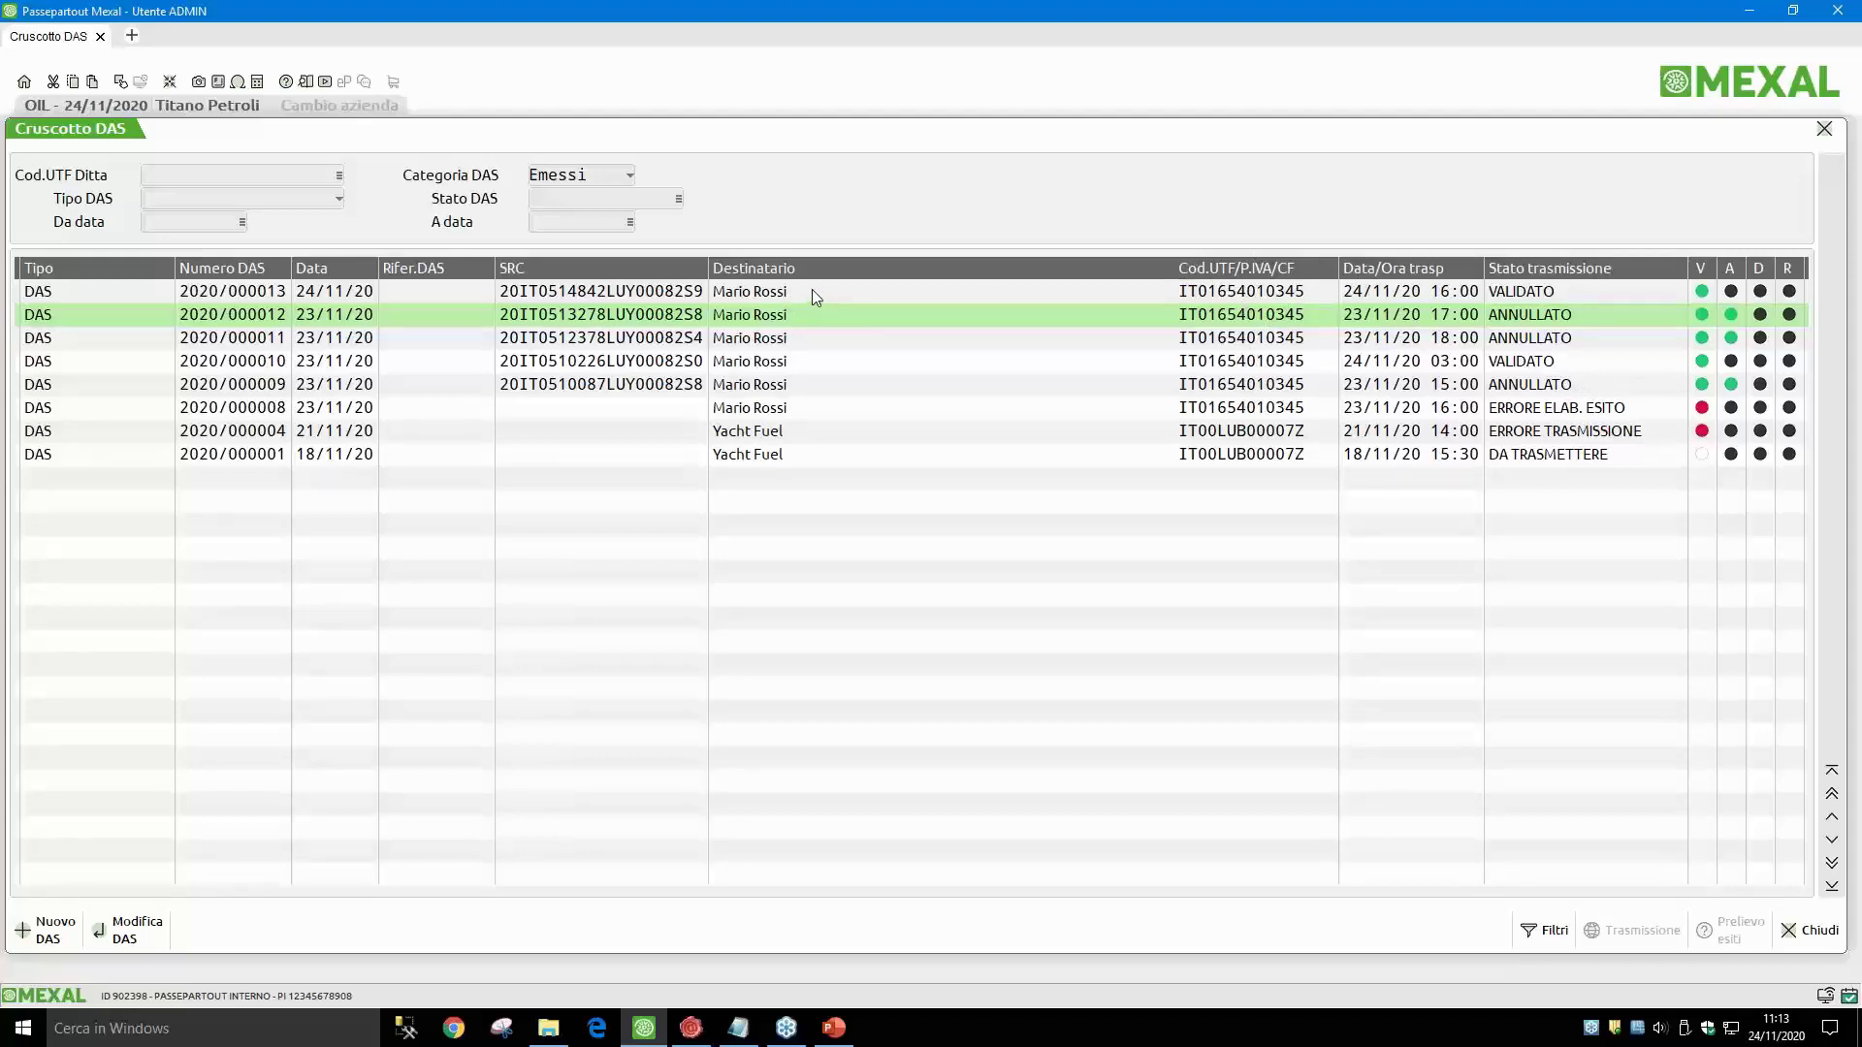
click(538, 295)
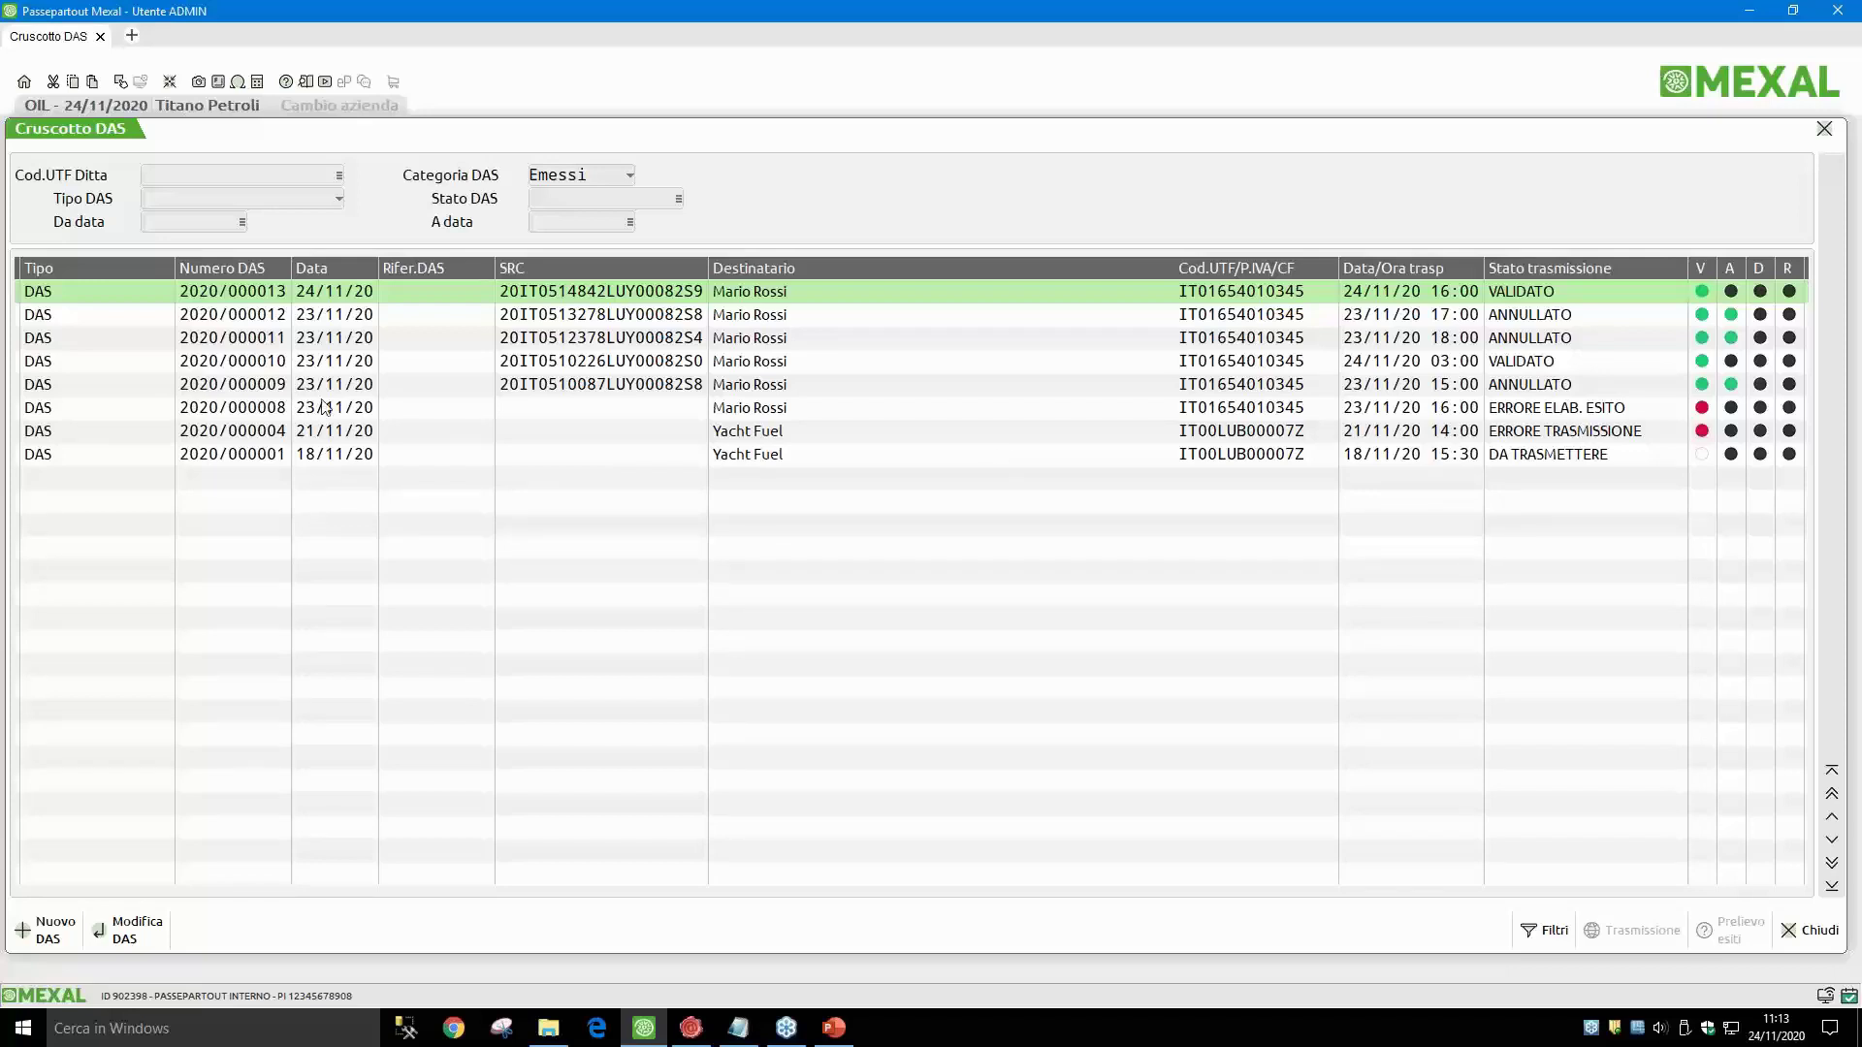
Step: Leave the DAS dashboard and start a new customer invoice in Emissione/revisione documenti
click(1840, 953)
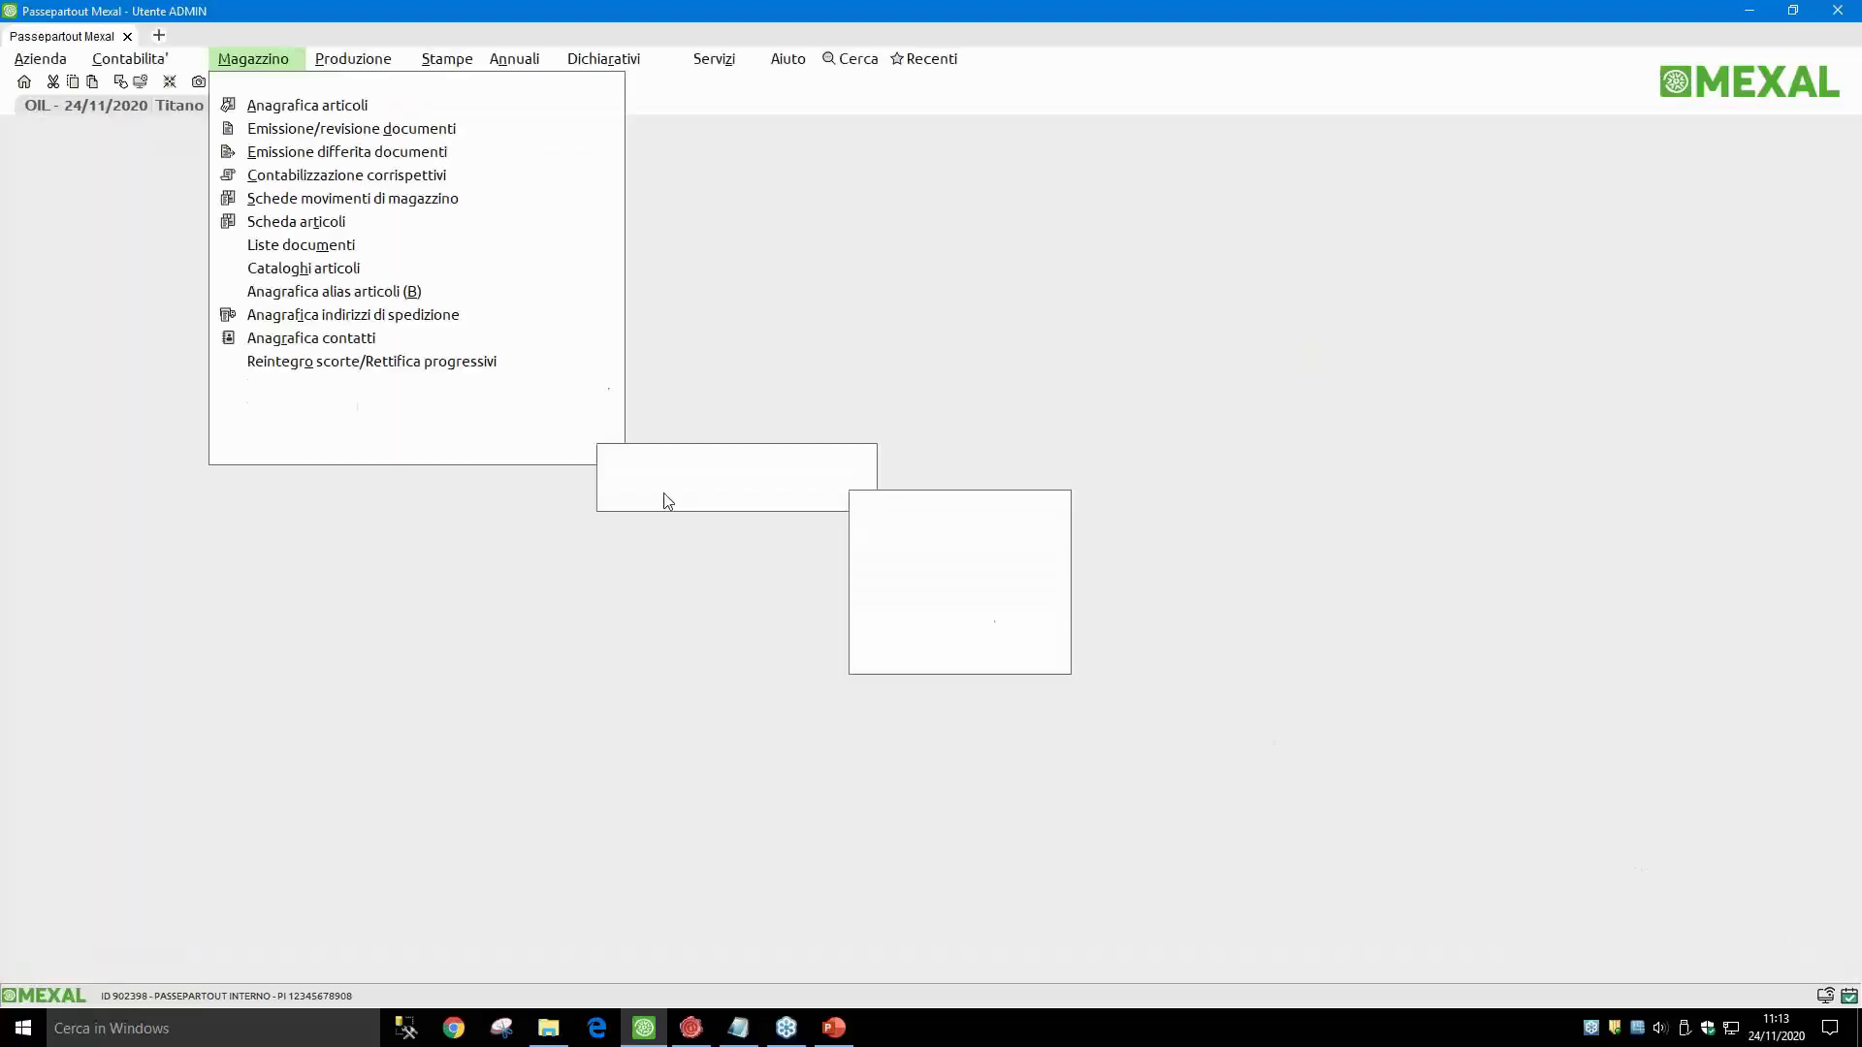
click(330, 130)
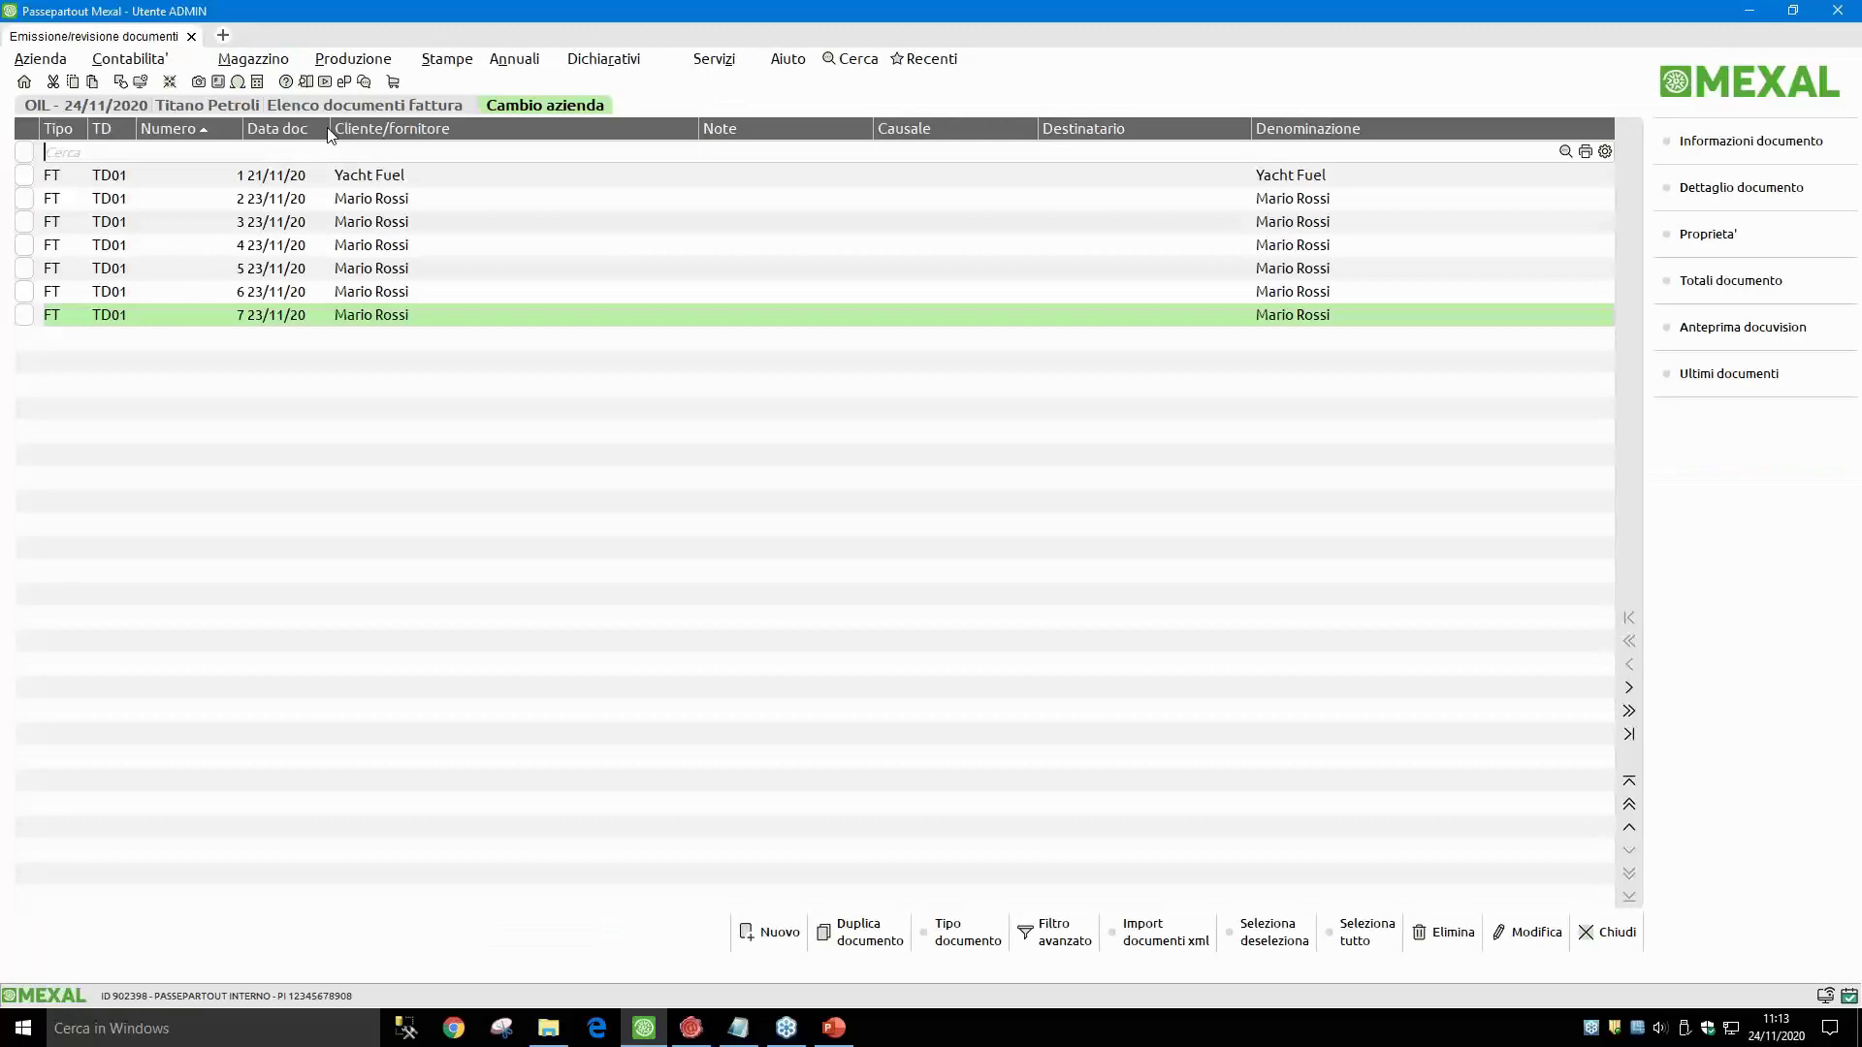
click(768, 933)
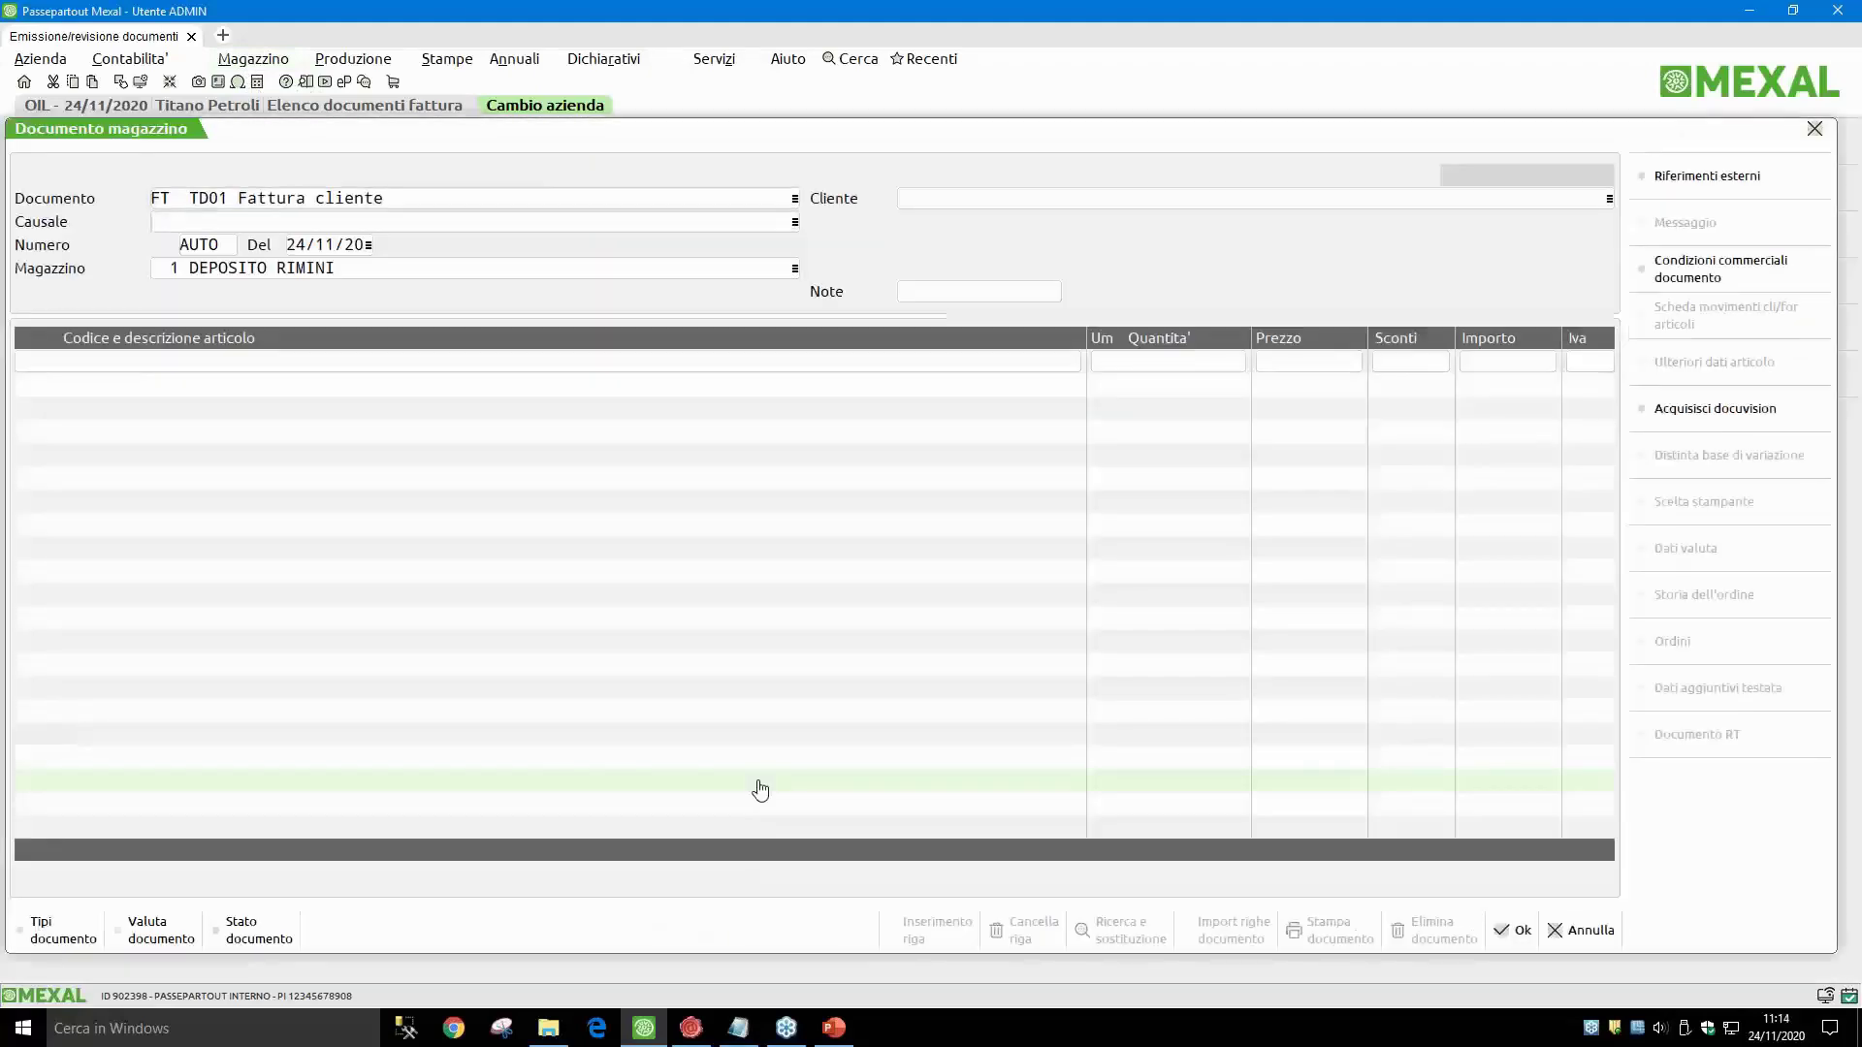
Step: Use warehouse 1 DEPOSITO RIMINI in the invoice header and look up and select the customer
key(Return)
key(Return)
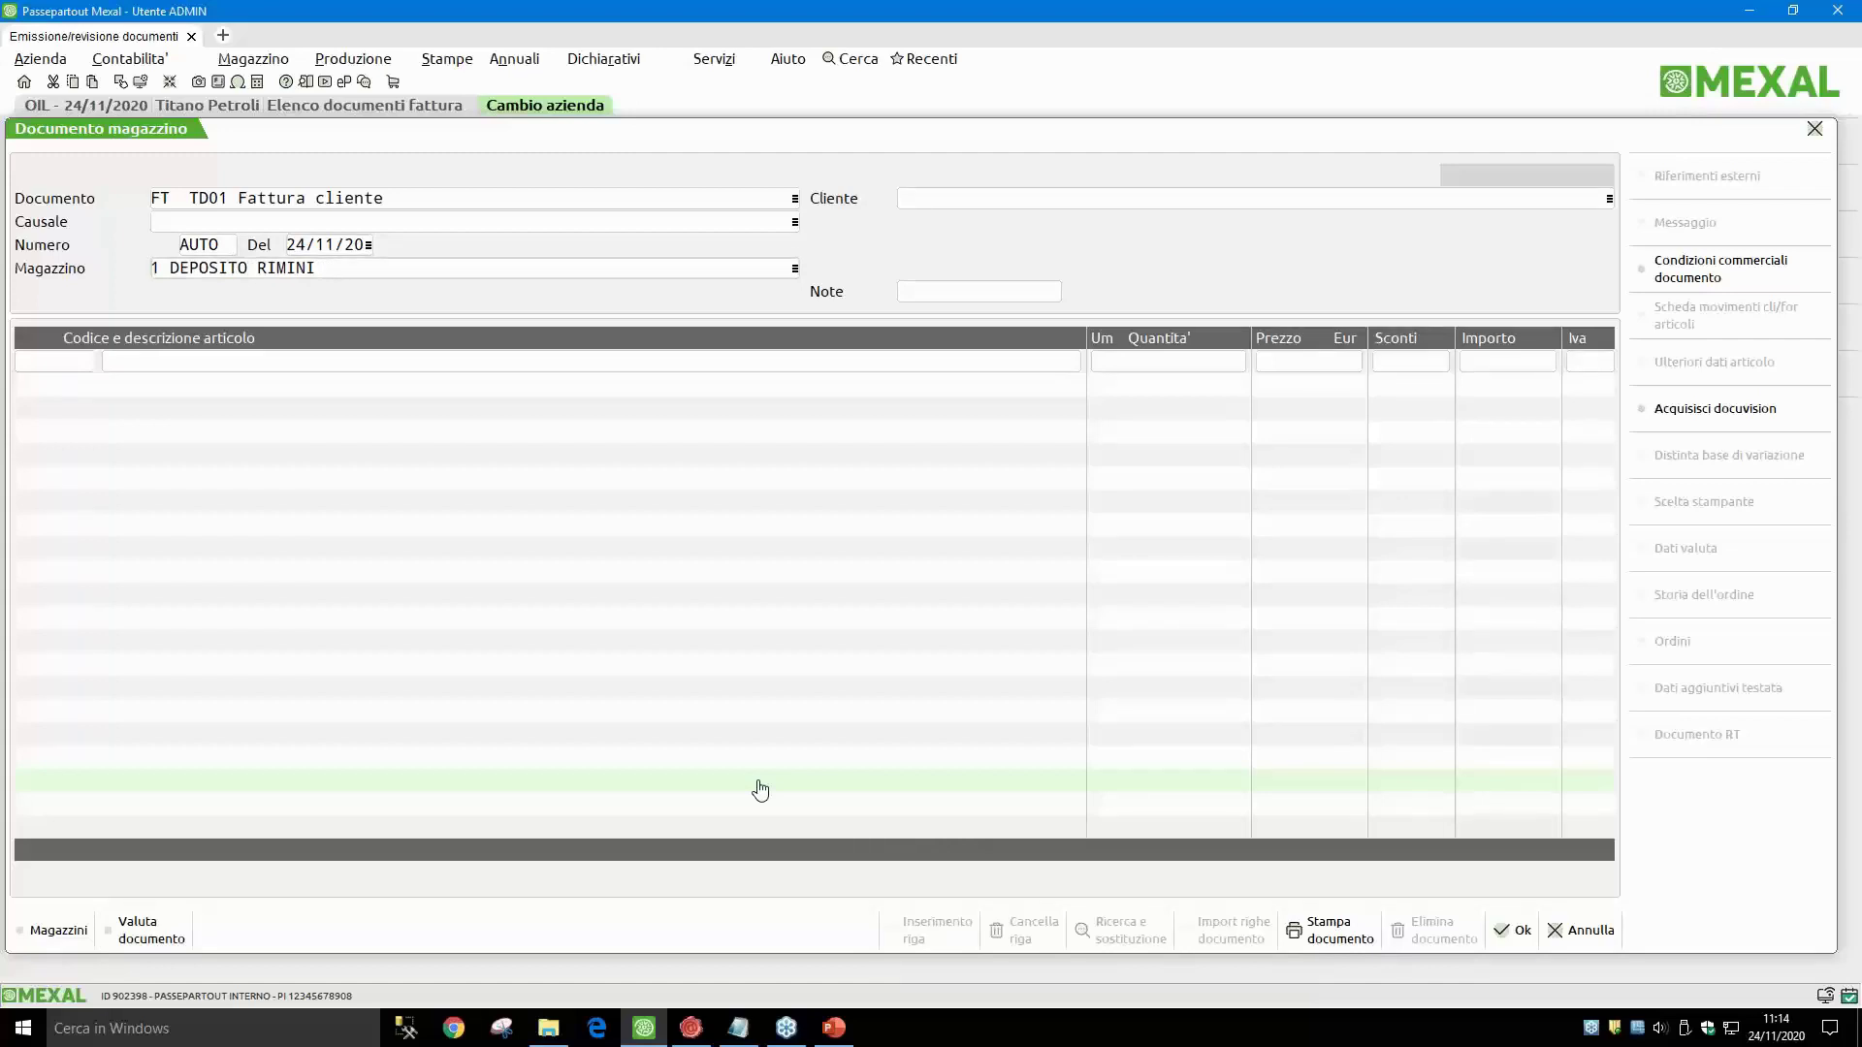
key(F2)
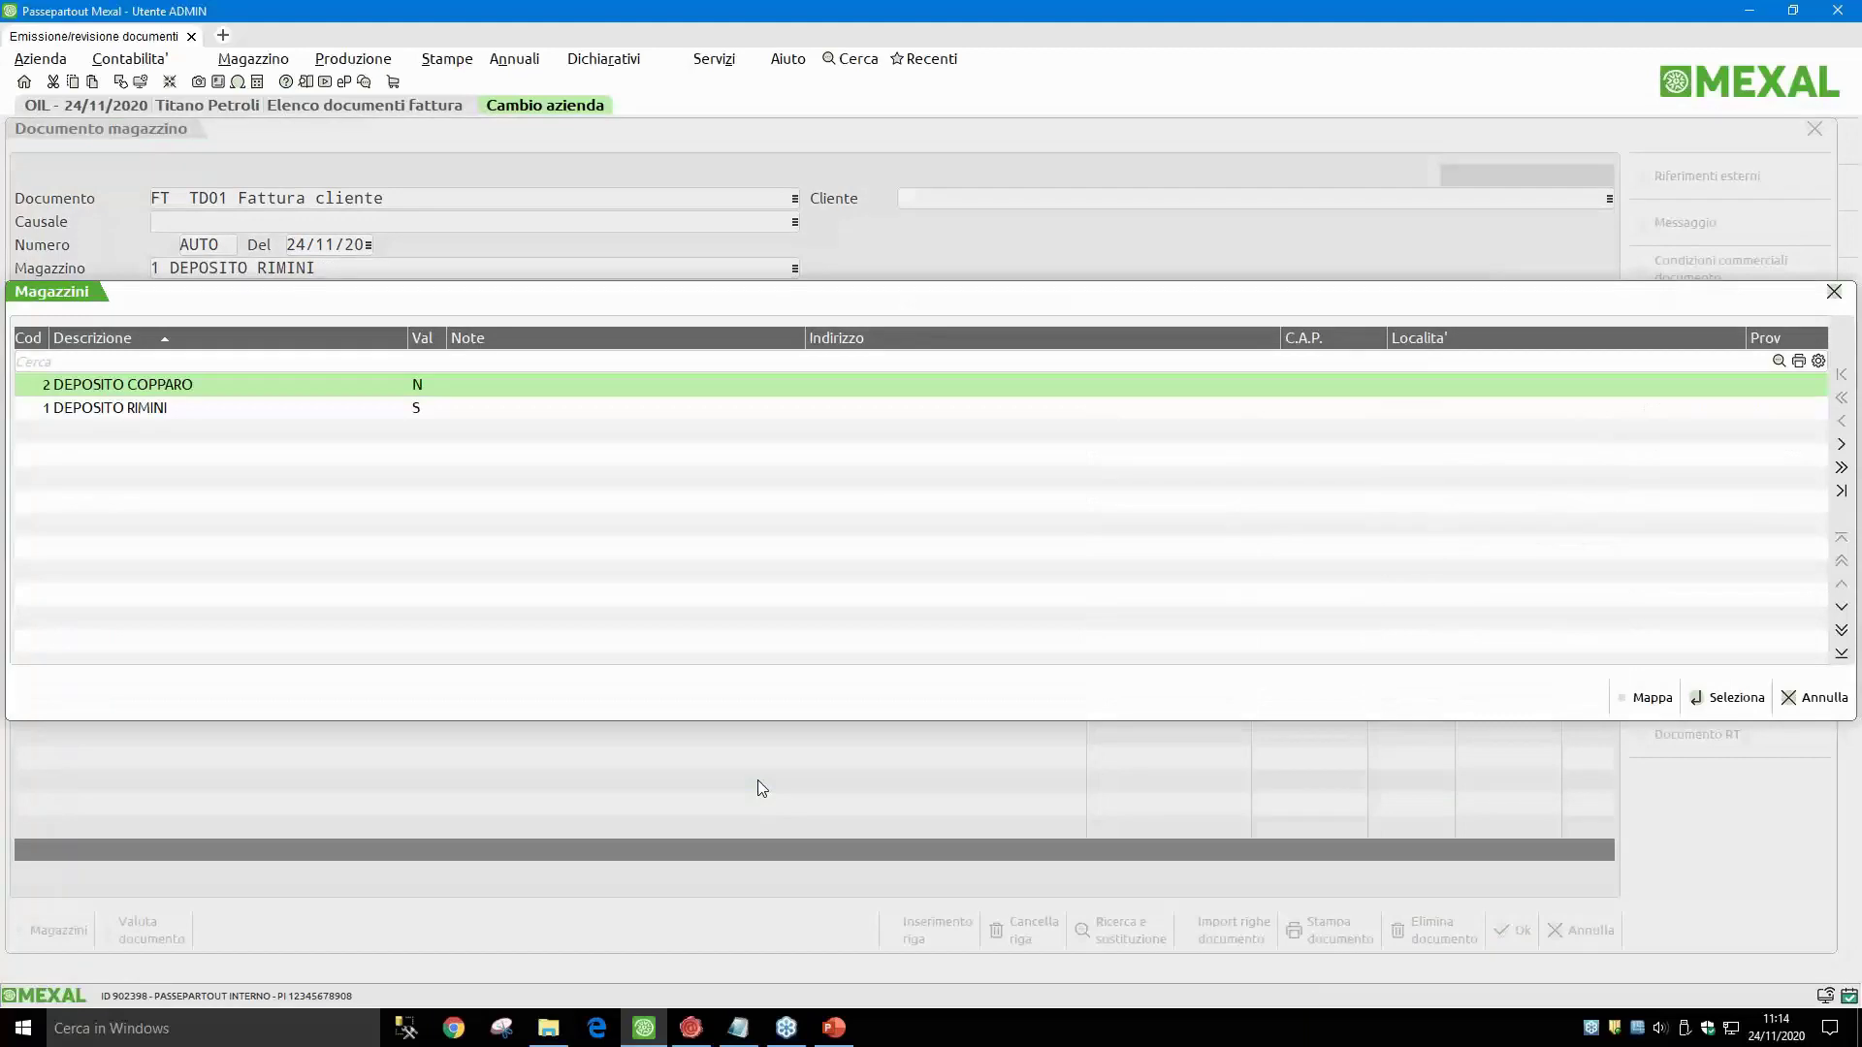
key(Return)
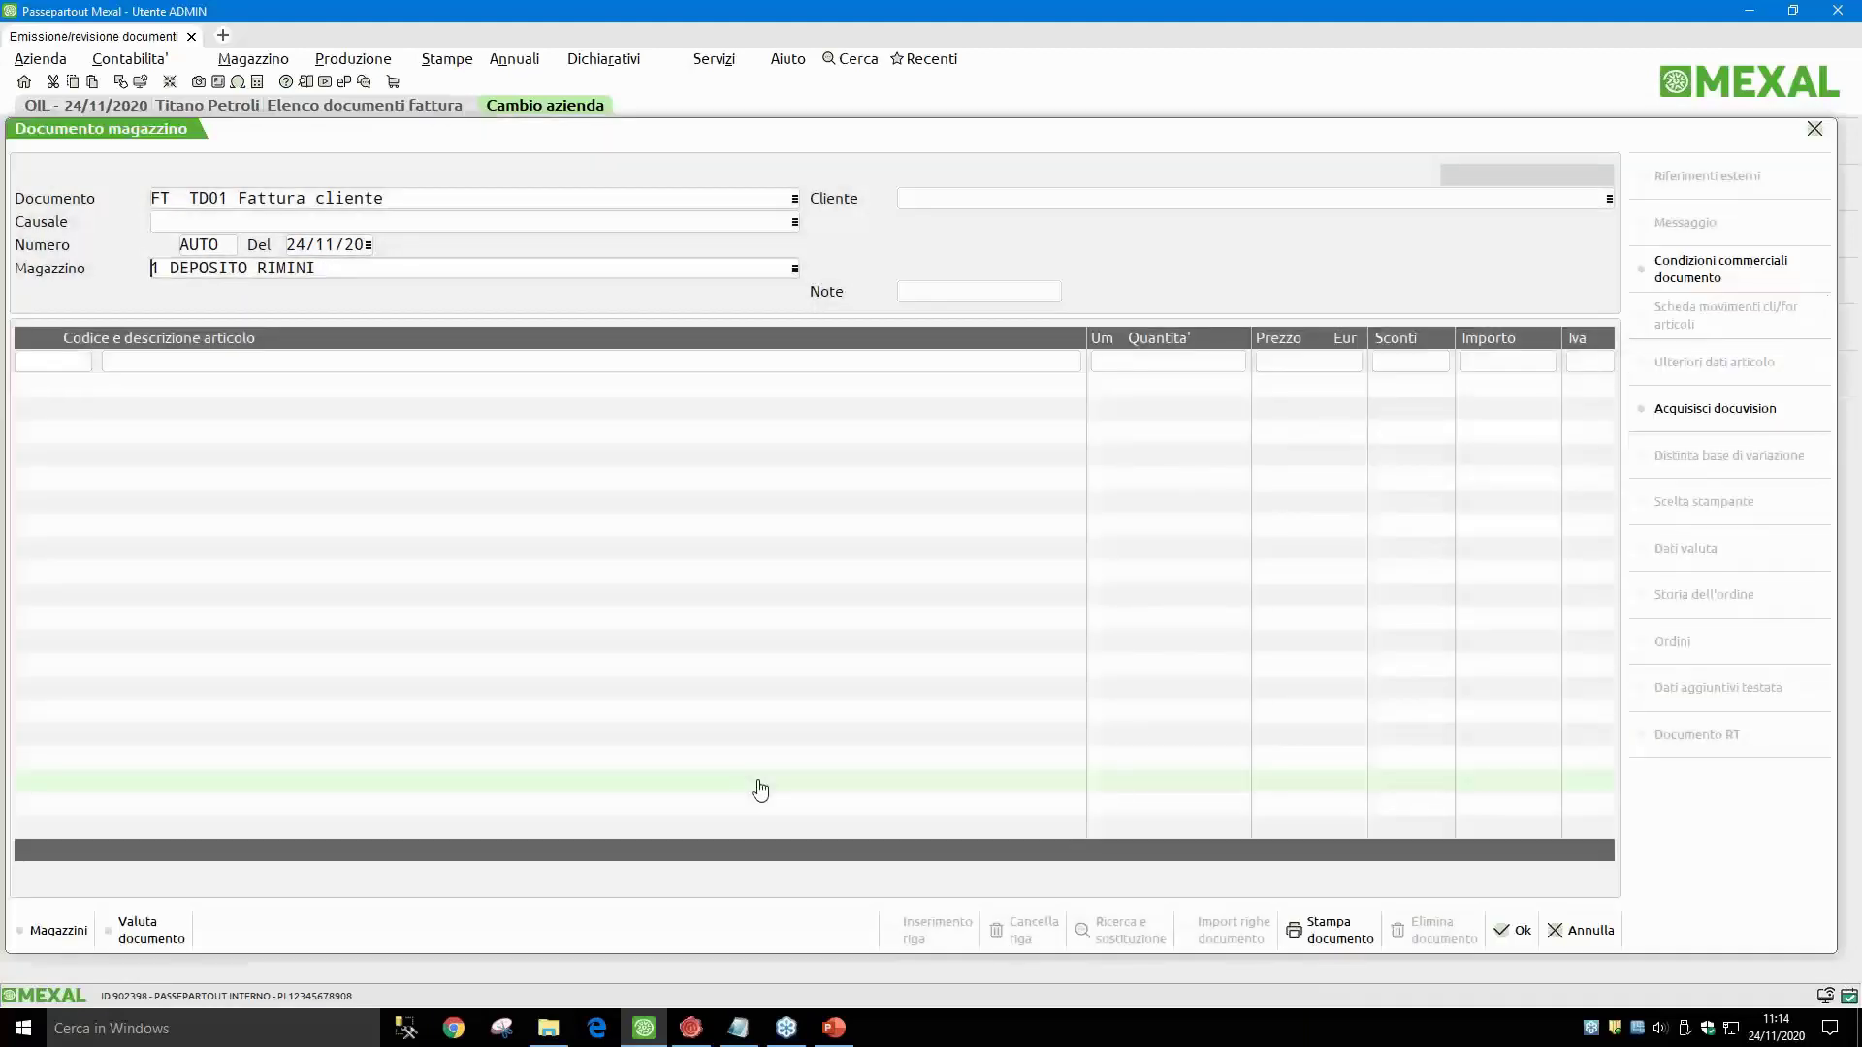
key(Return)
key(F2)
text(mar)
key(Return)
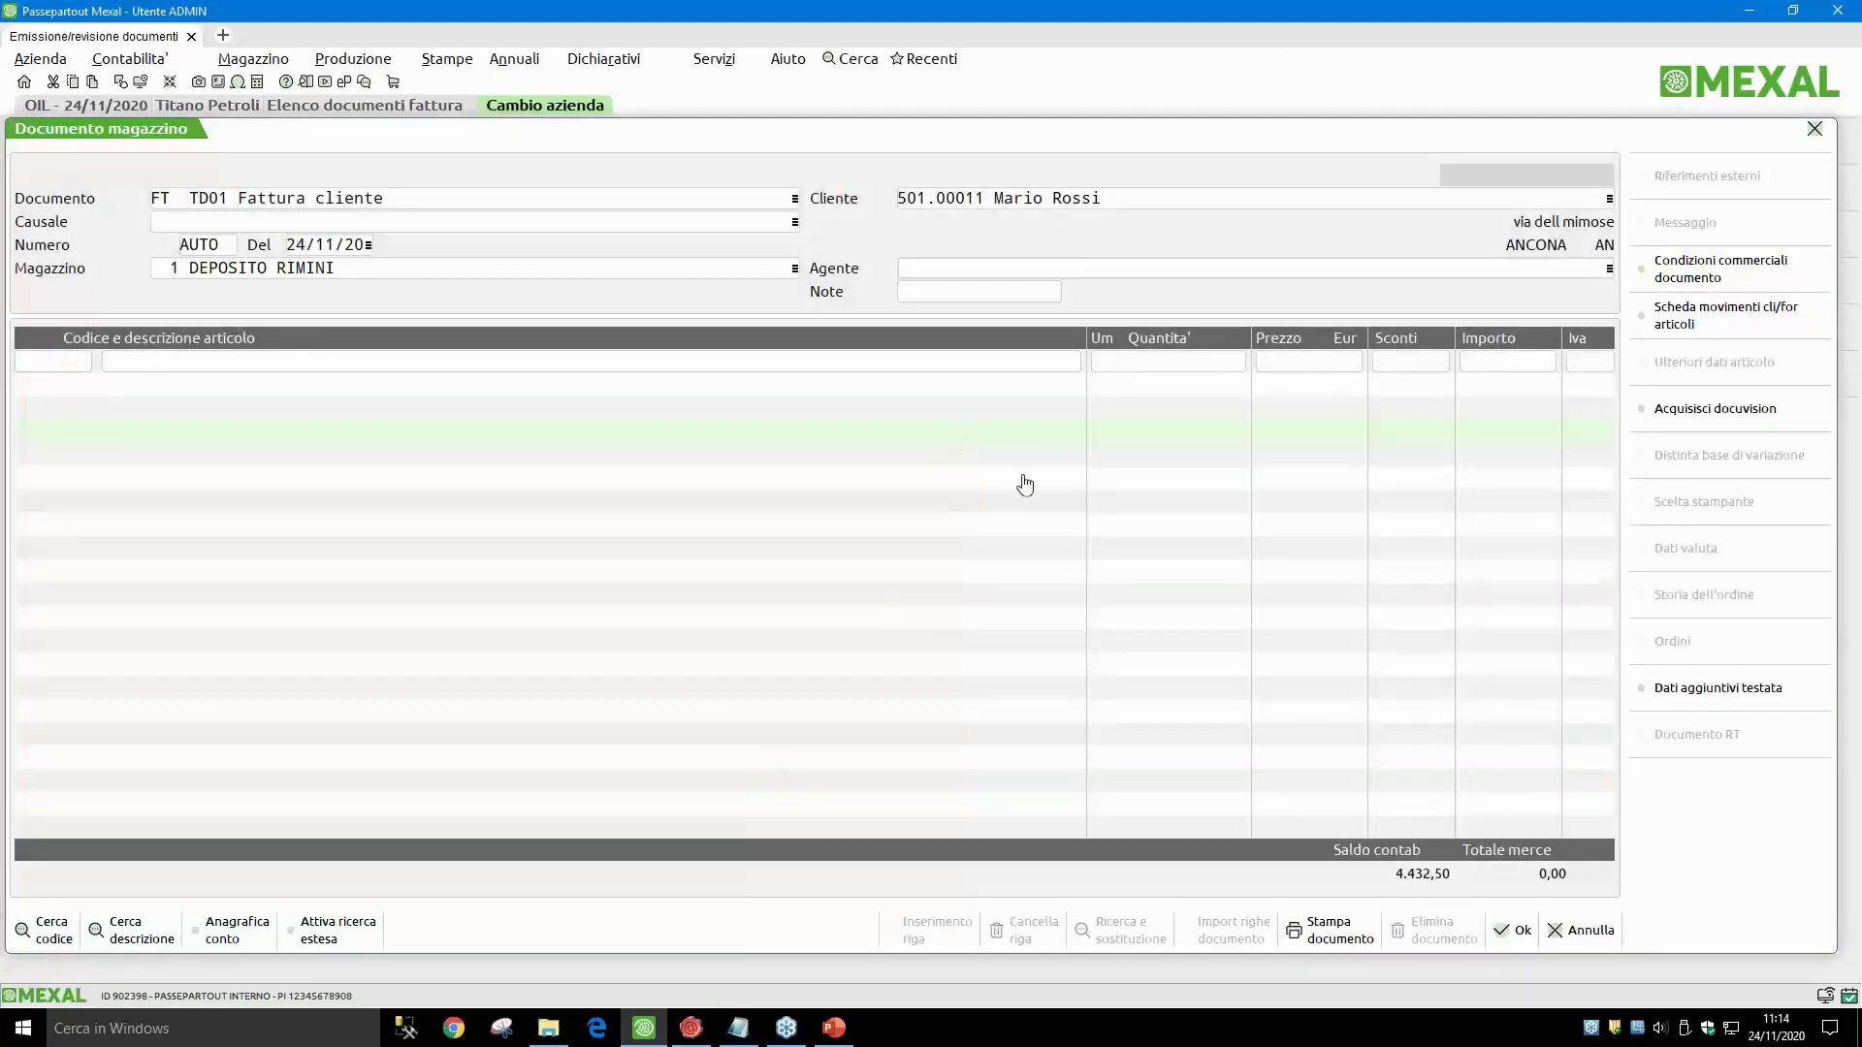
Step: Set the transport type to 3 Trasporto stradale in the invoice's additional DAS header data
click(1738, 692)
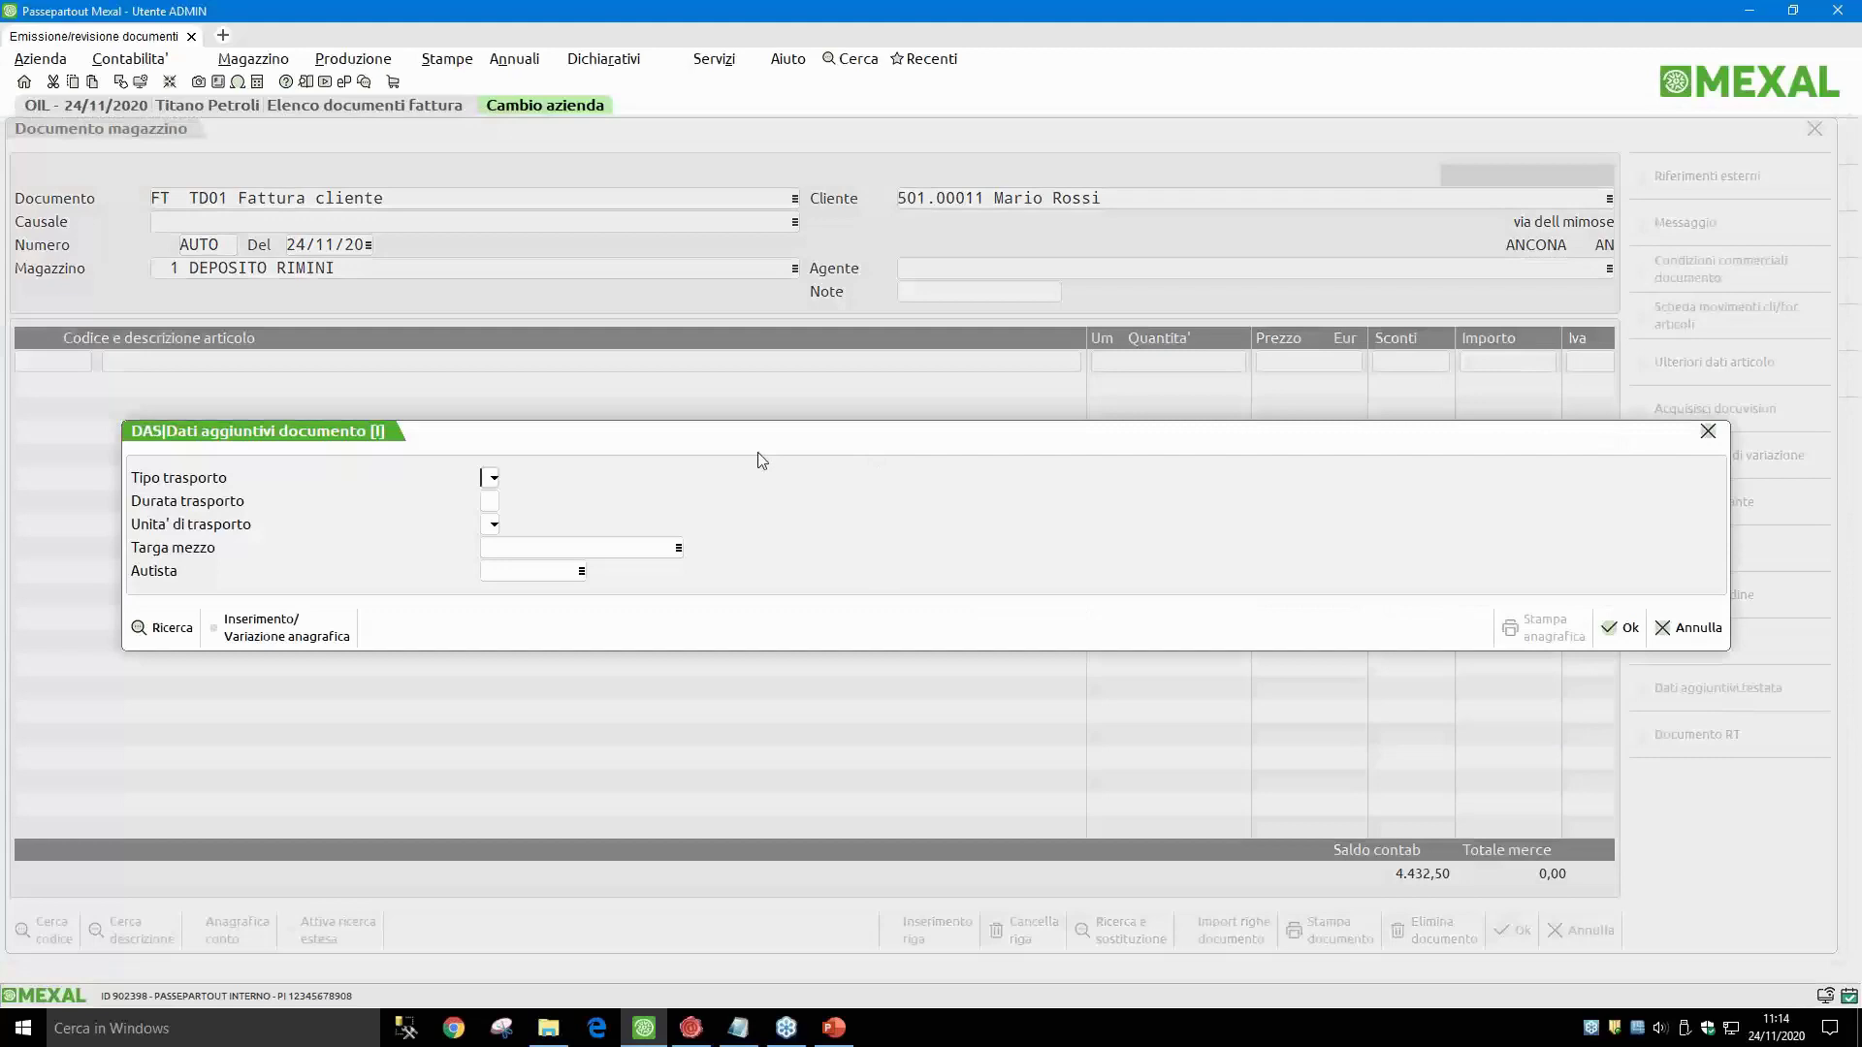
key(F2)
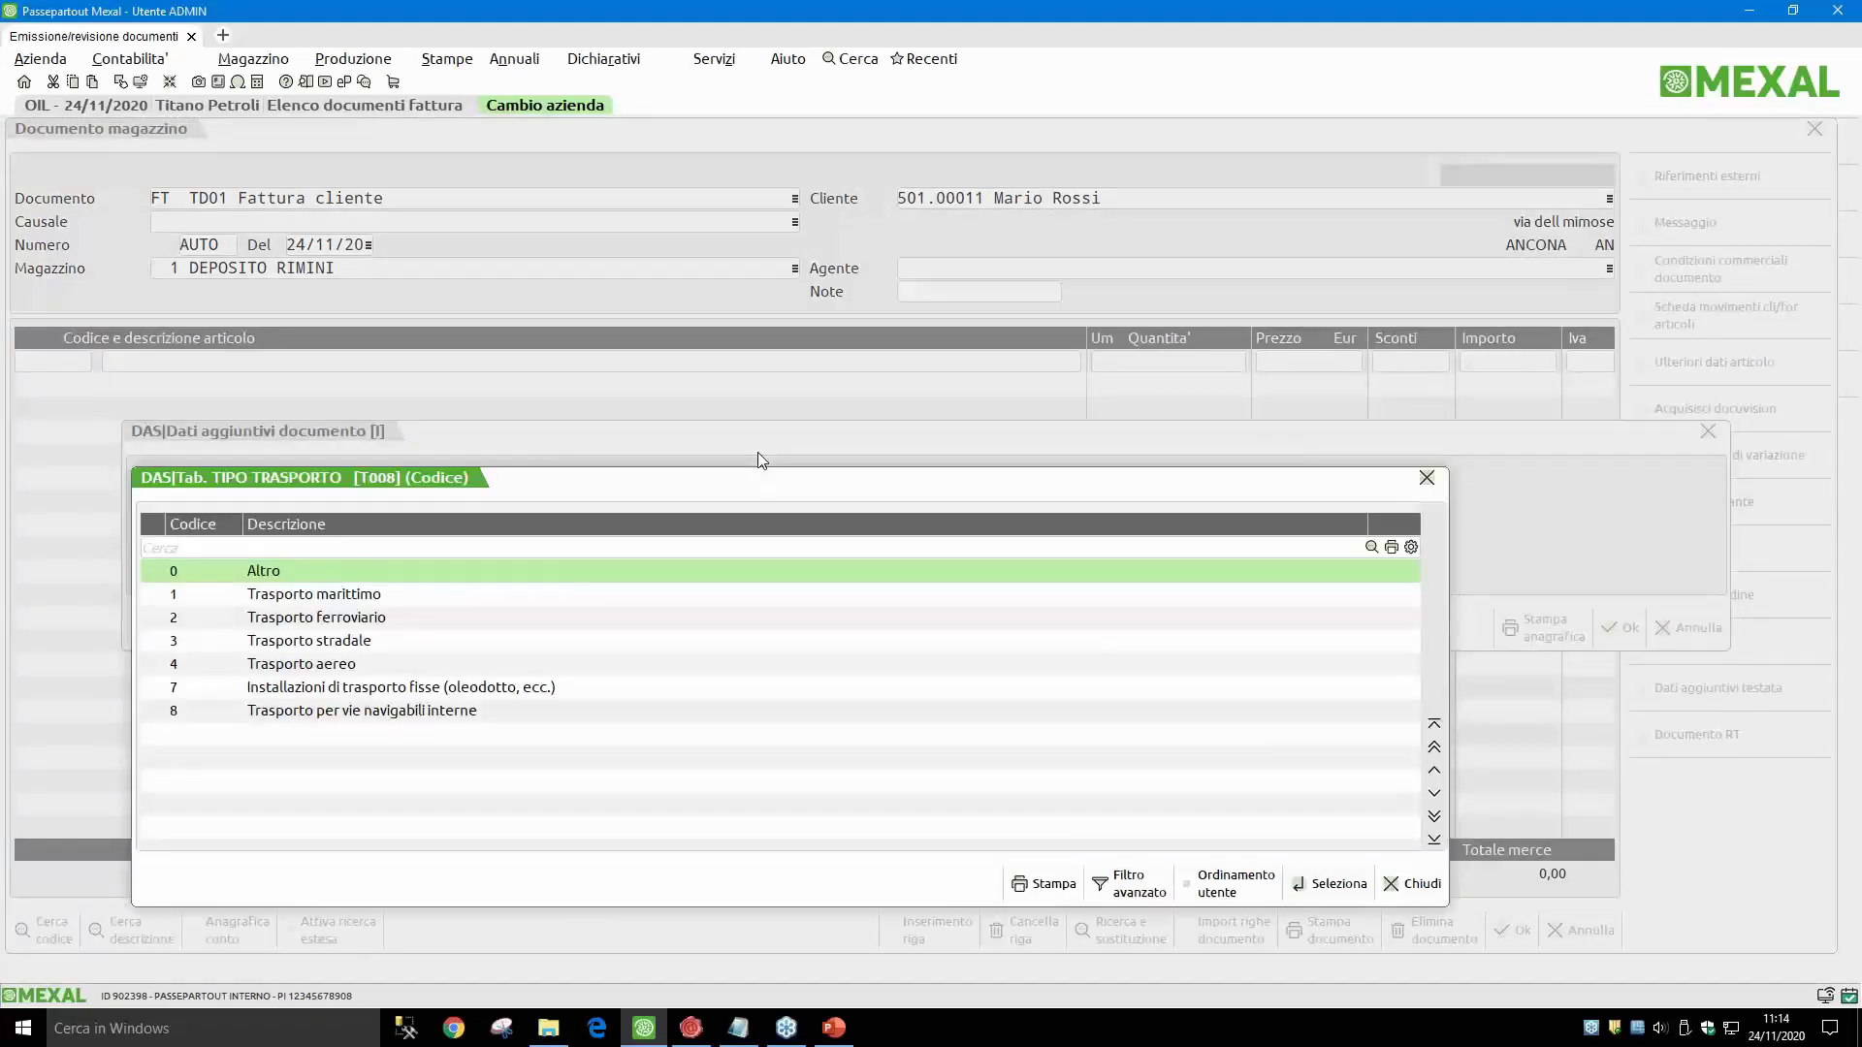
key(Down)
key(Down)
key(Down)
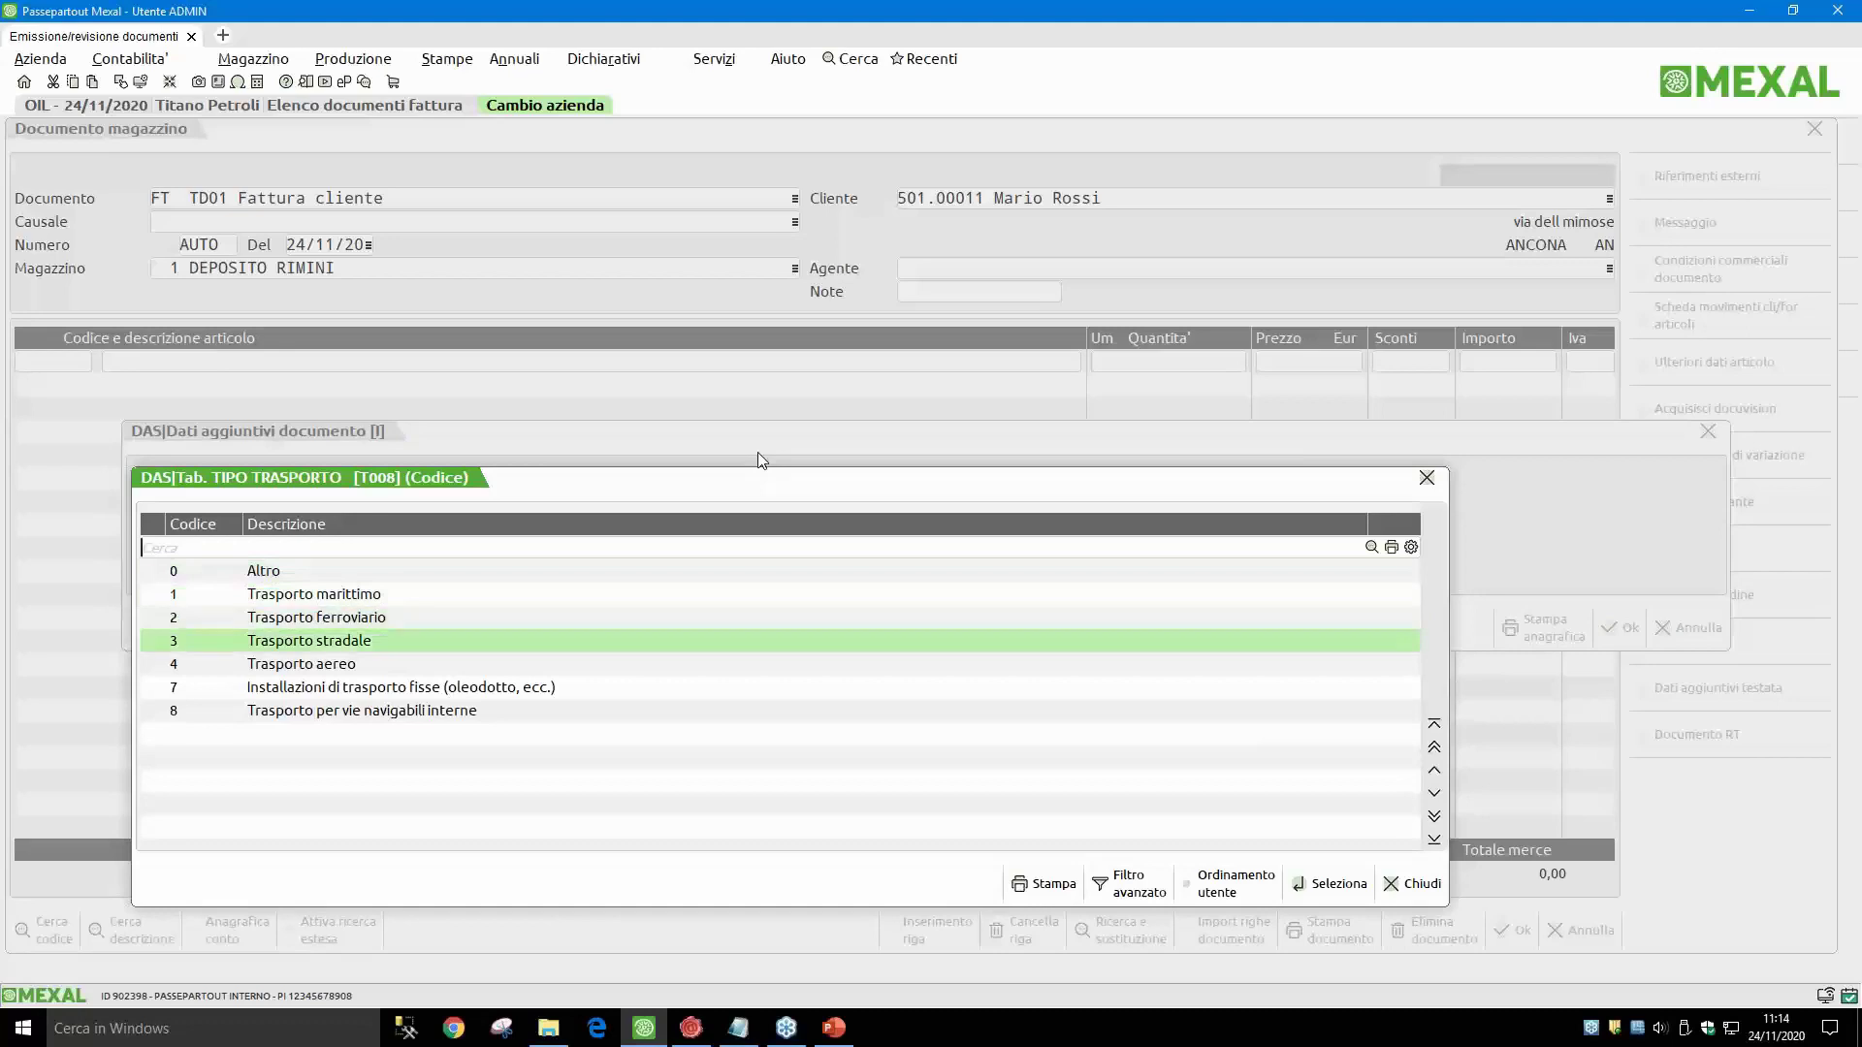
key(Return)
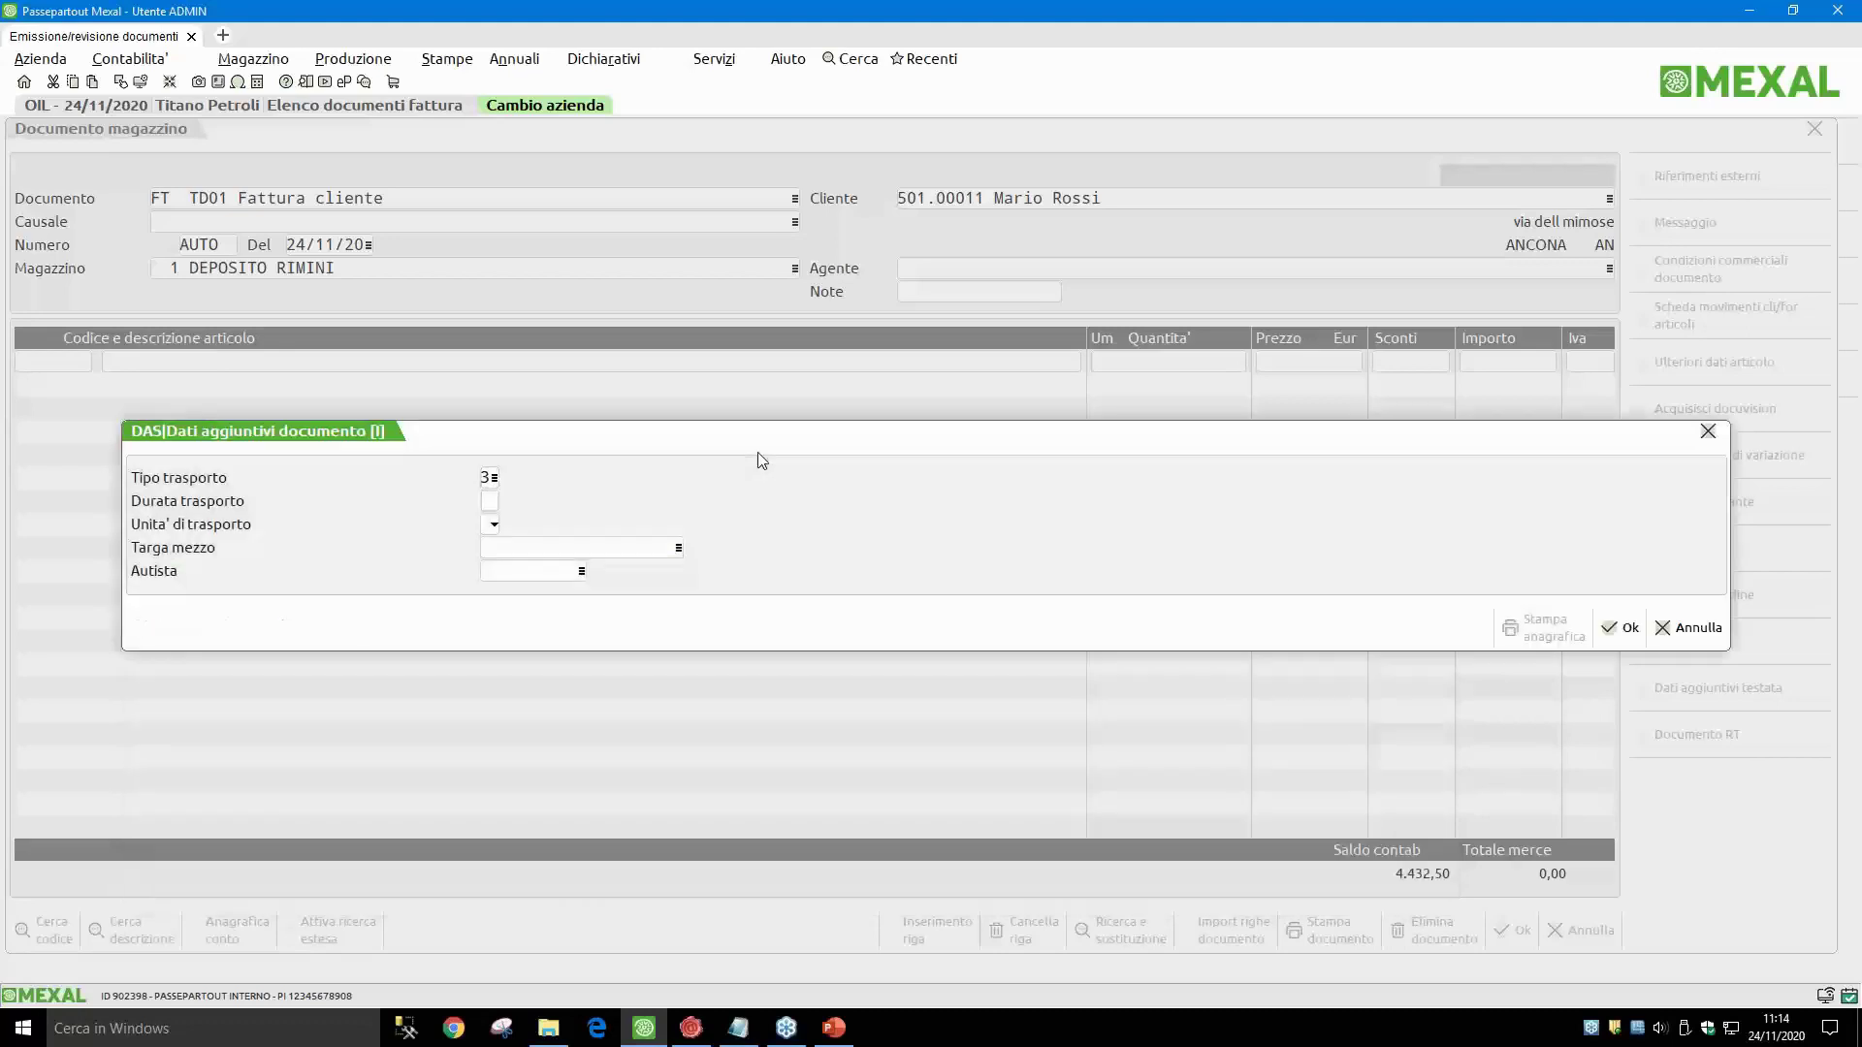
Step: Set the transport duration to 5 and the transport unit to 2 Veicolo
text(5)
key(Return)
key(Up)
key(Return)
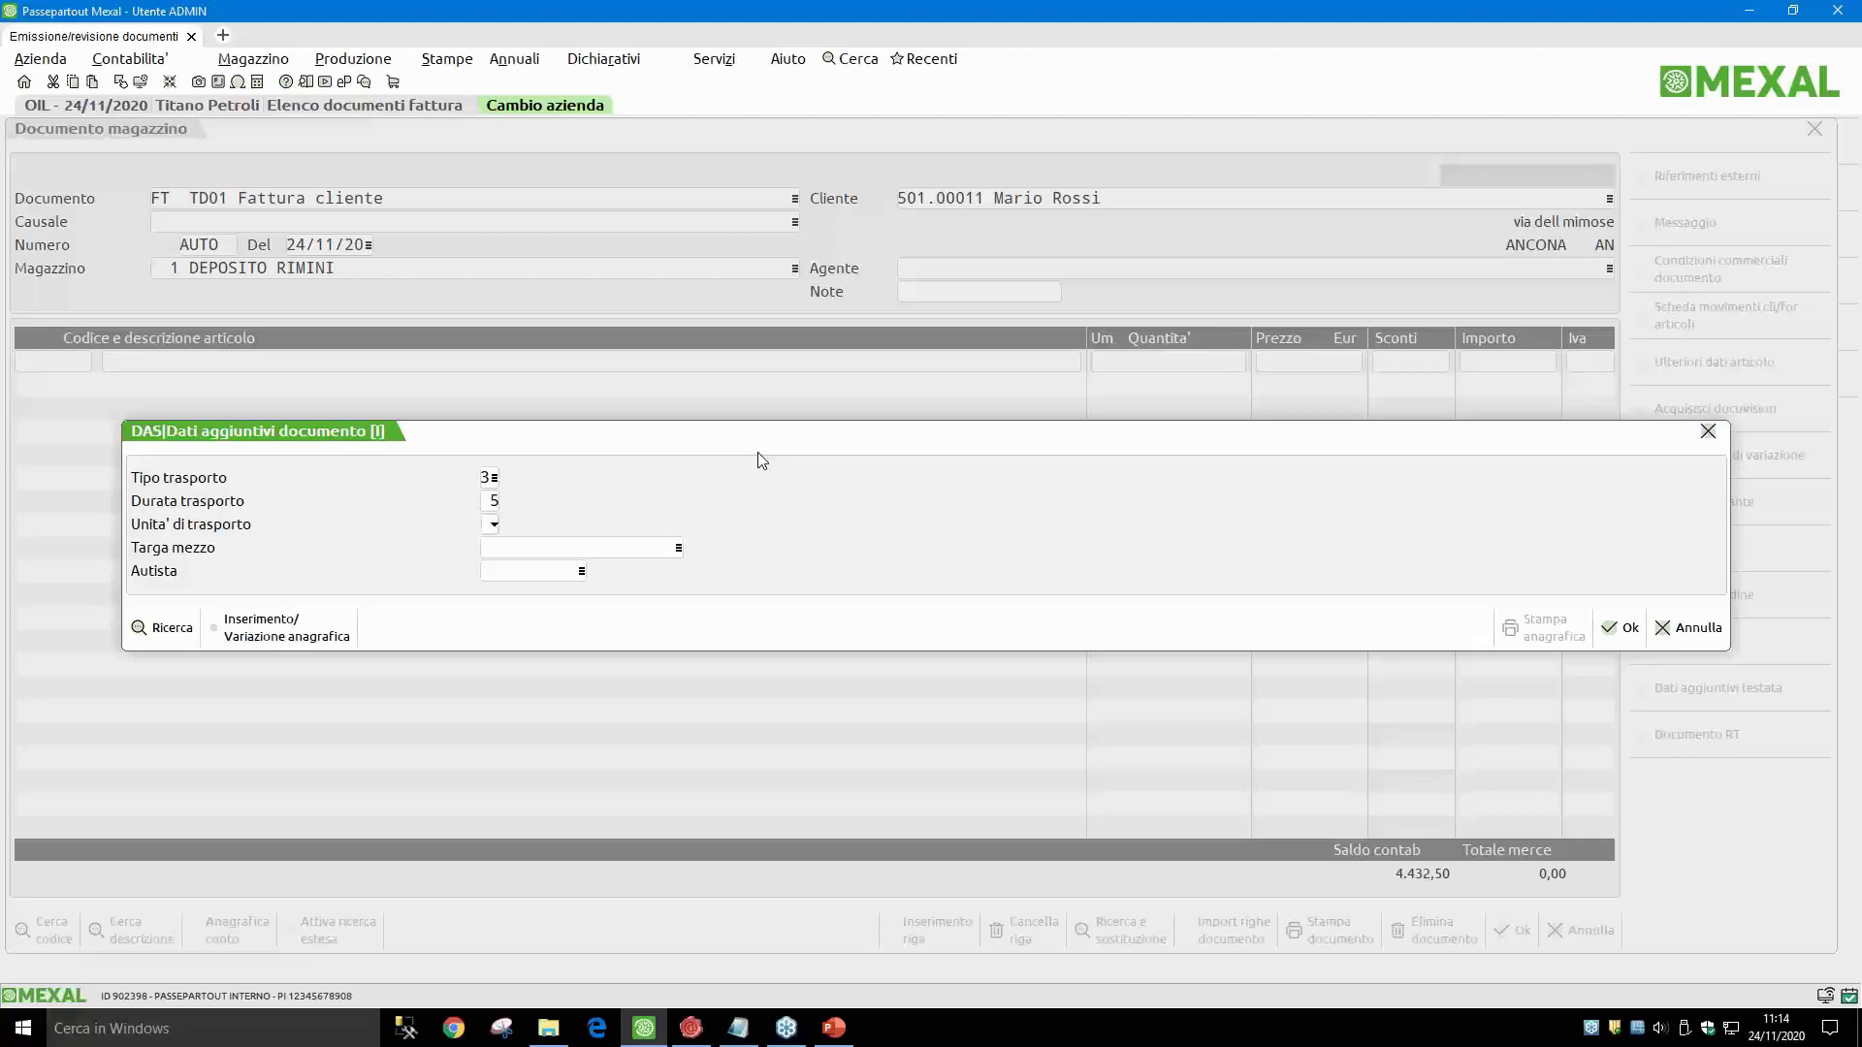
key(F2)
key(Down)
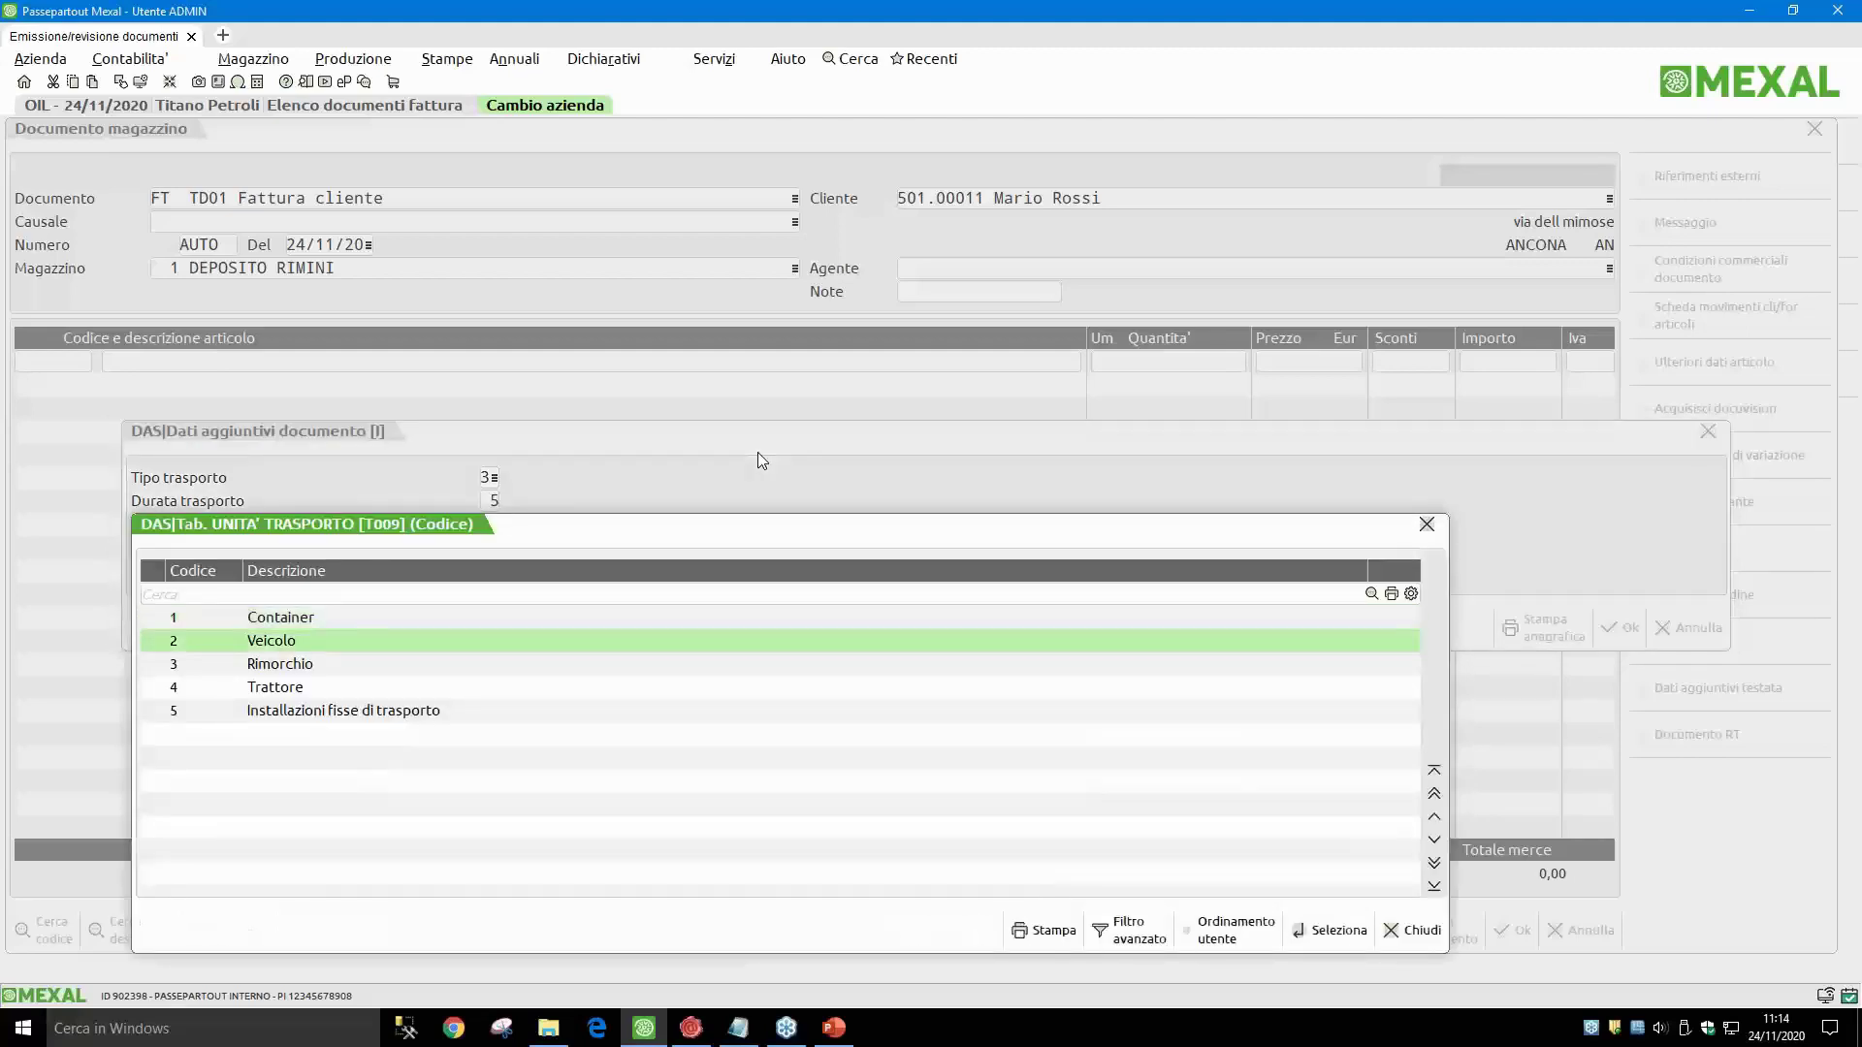
key(Return)
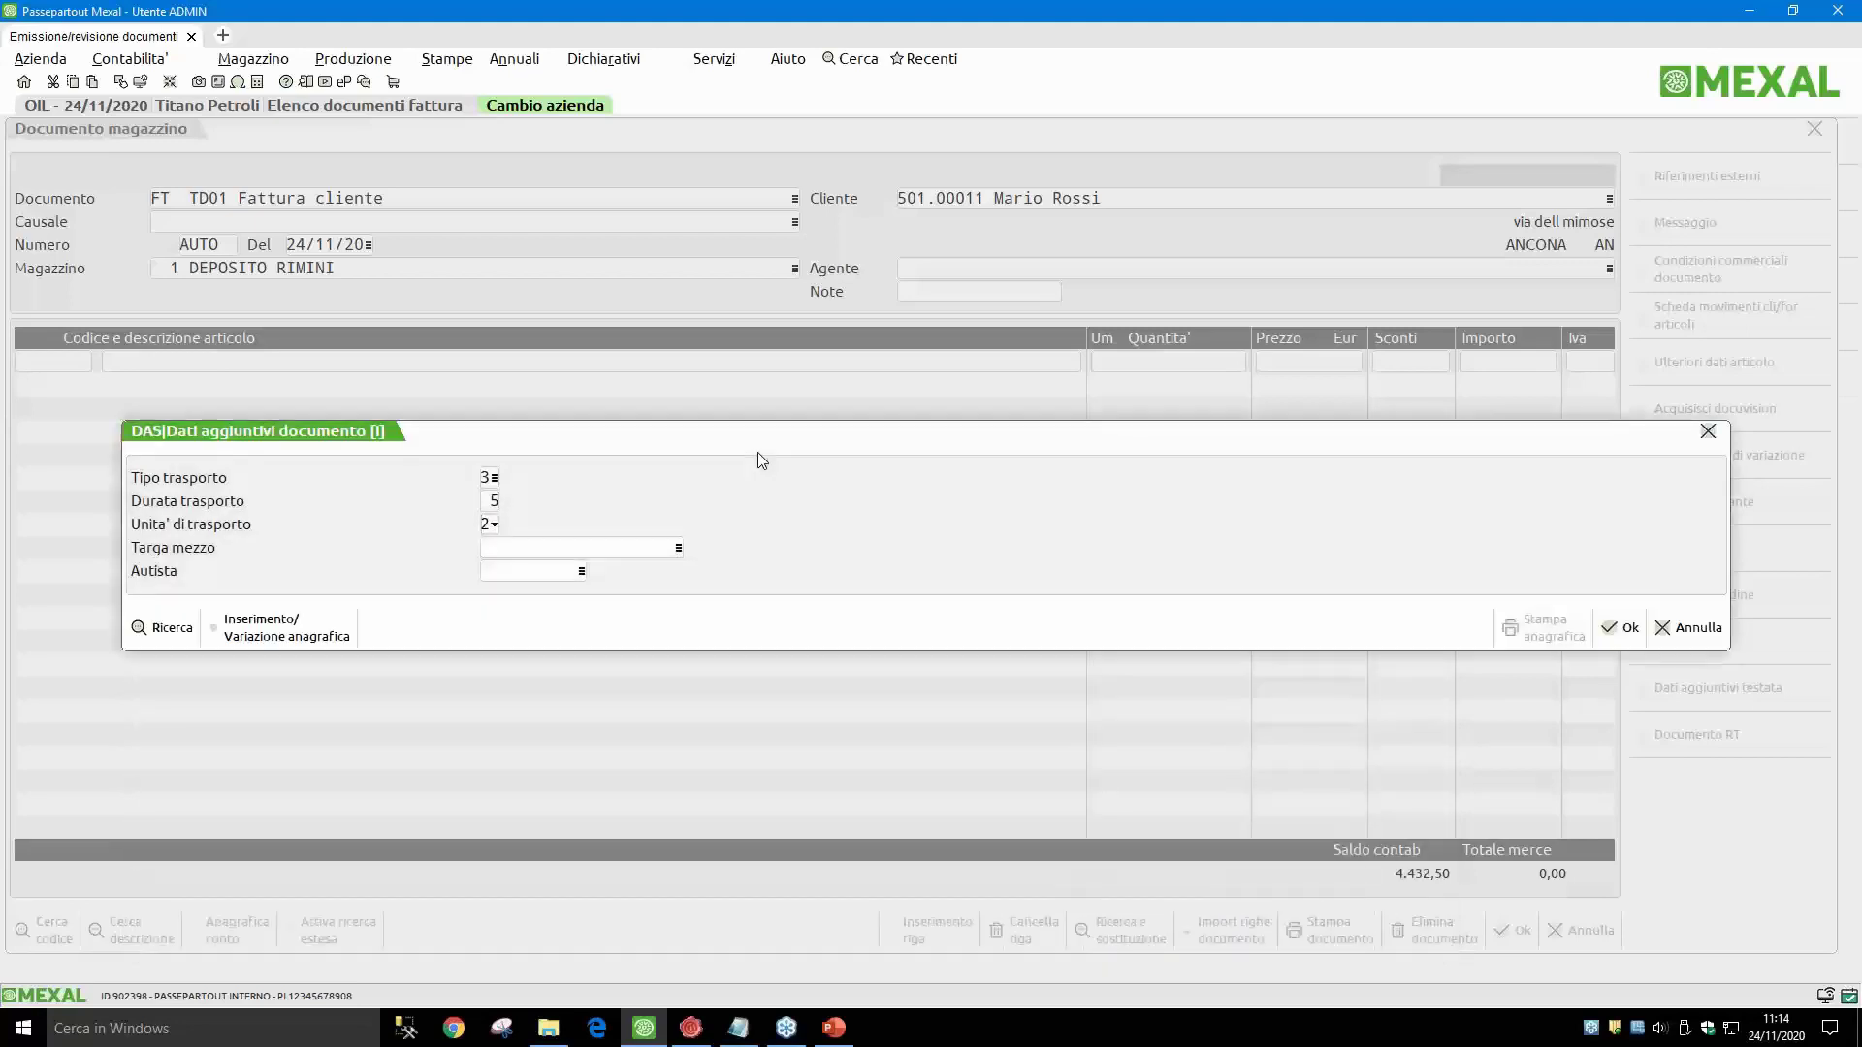
Step: Assign the IVECO vehicle and driver 1 to the transport and confirm the additional header data
key(F2)
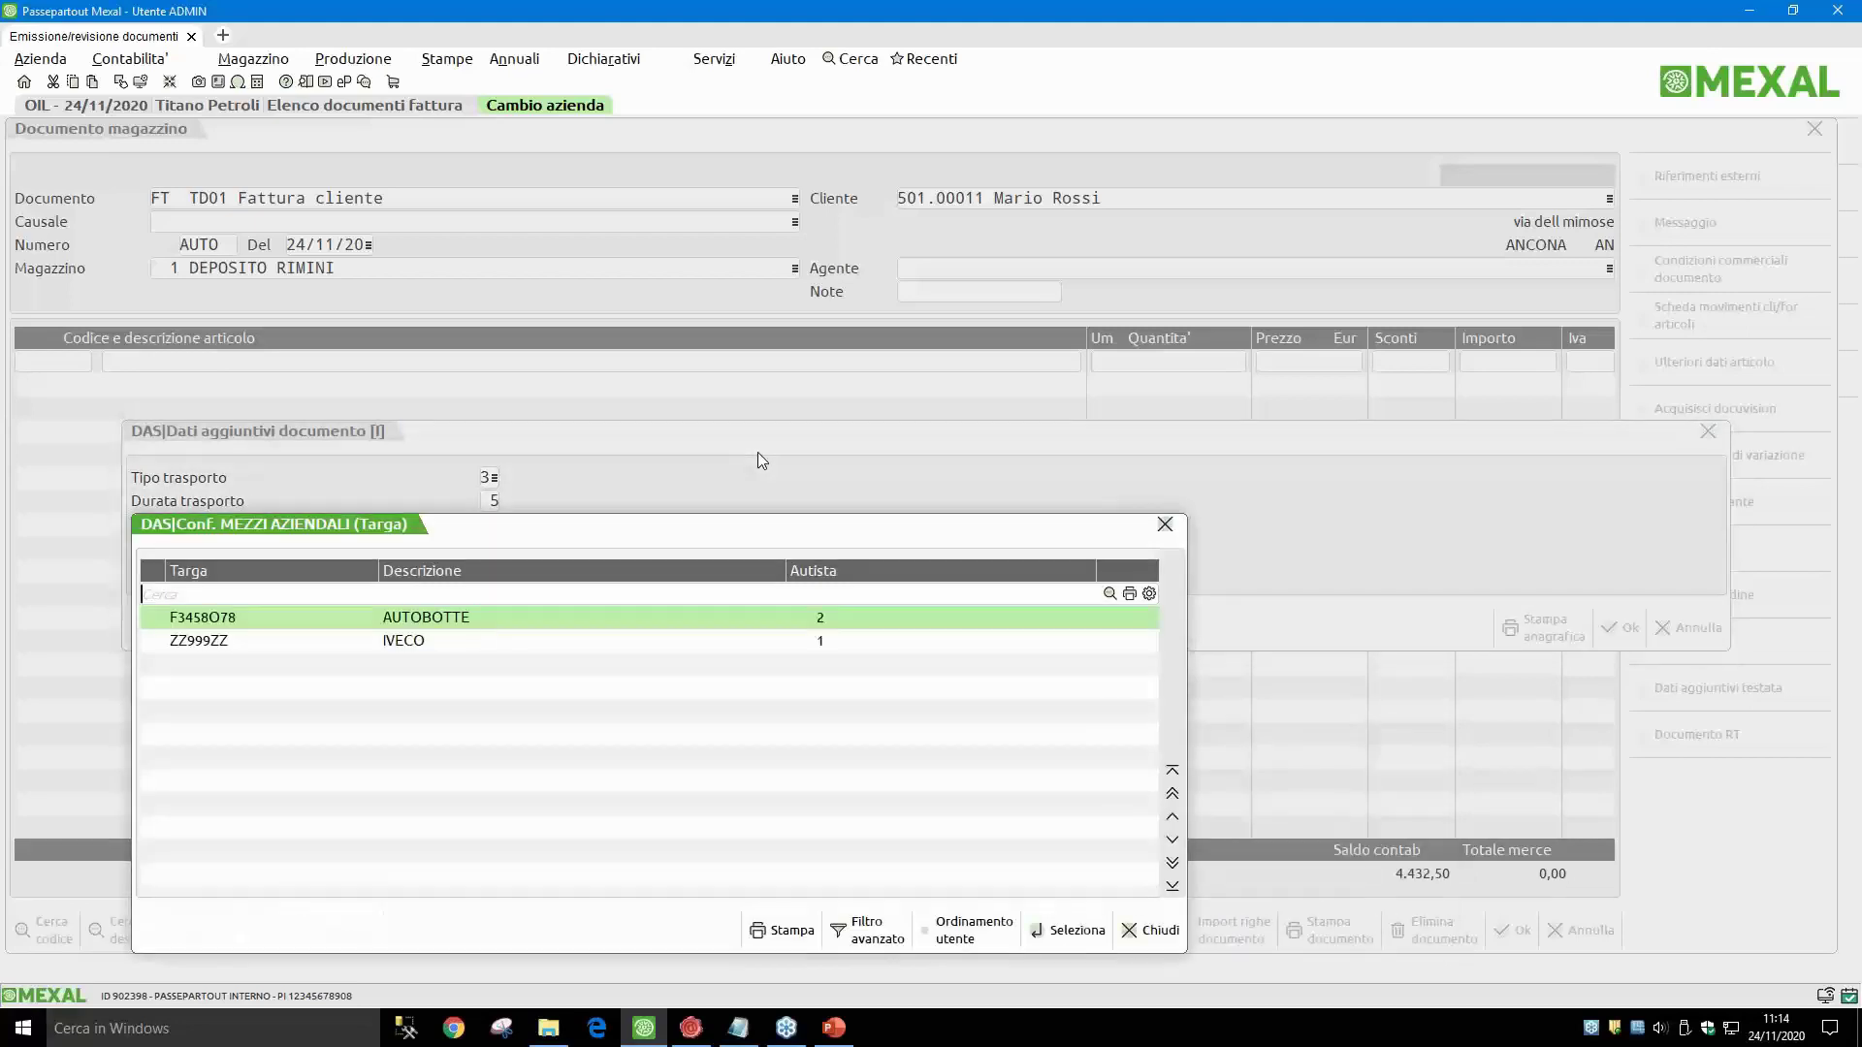
key(Down)
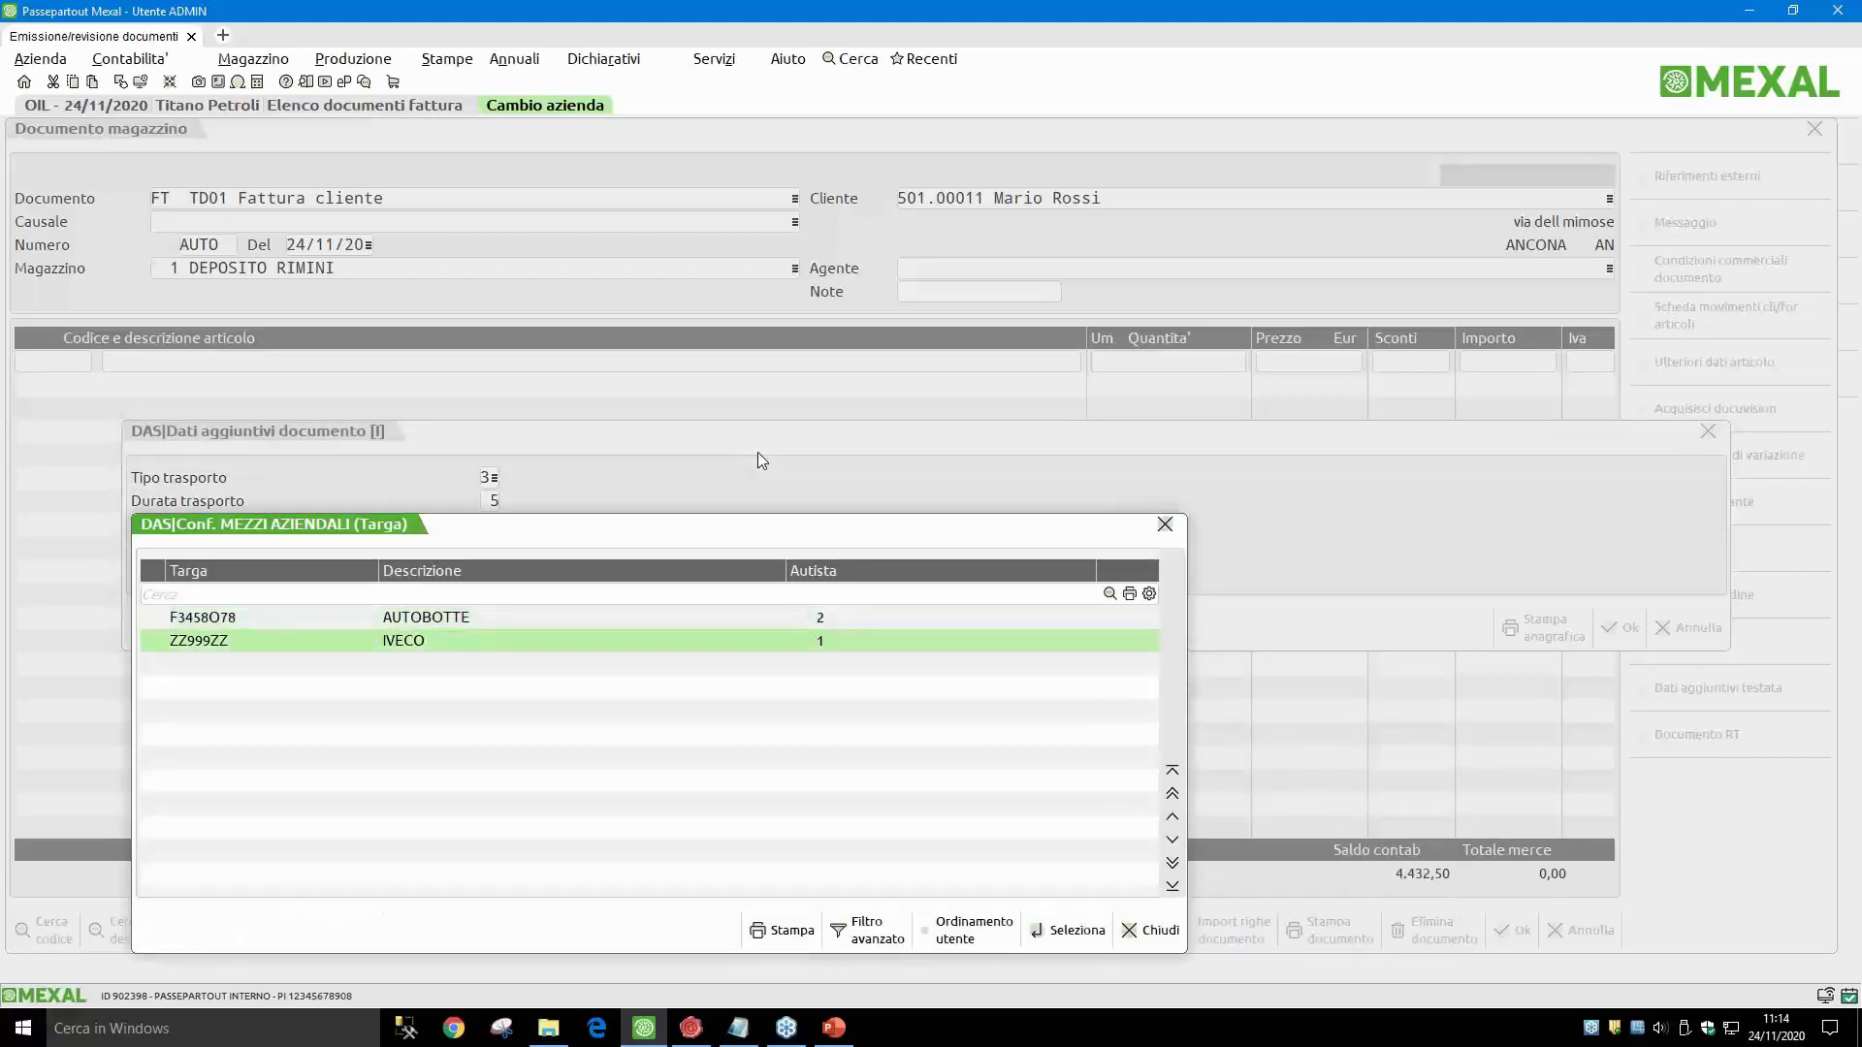
key(Return)
key(F2)
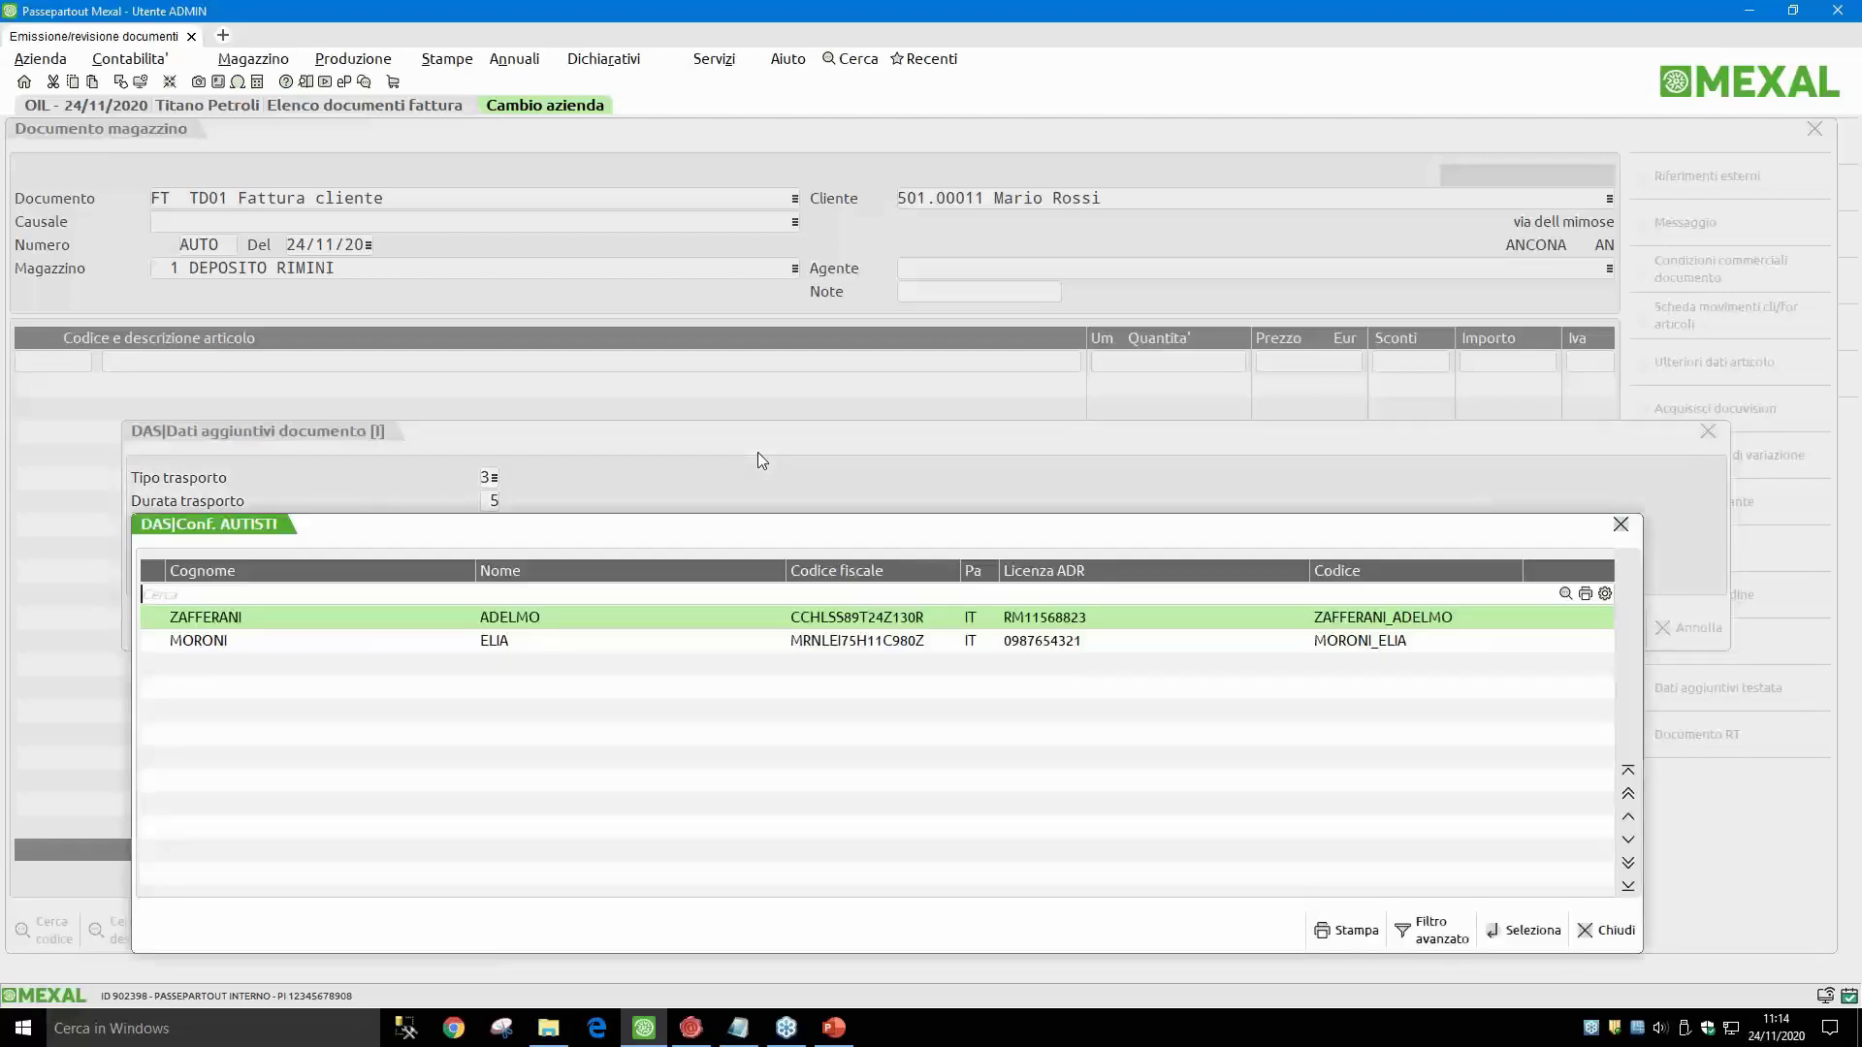
key(Return)
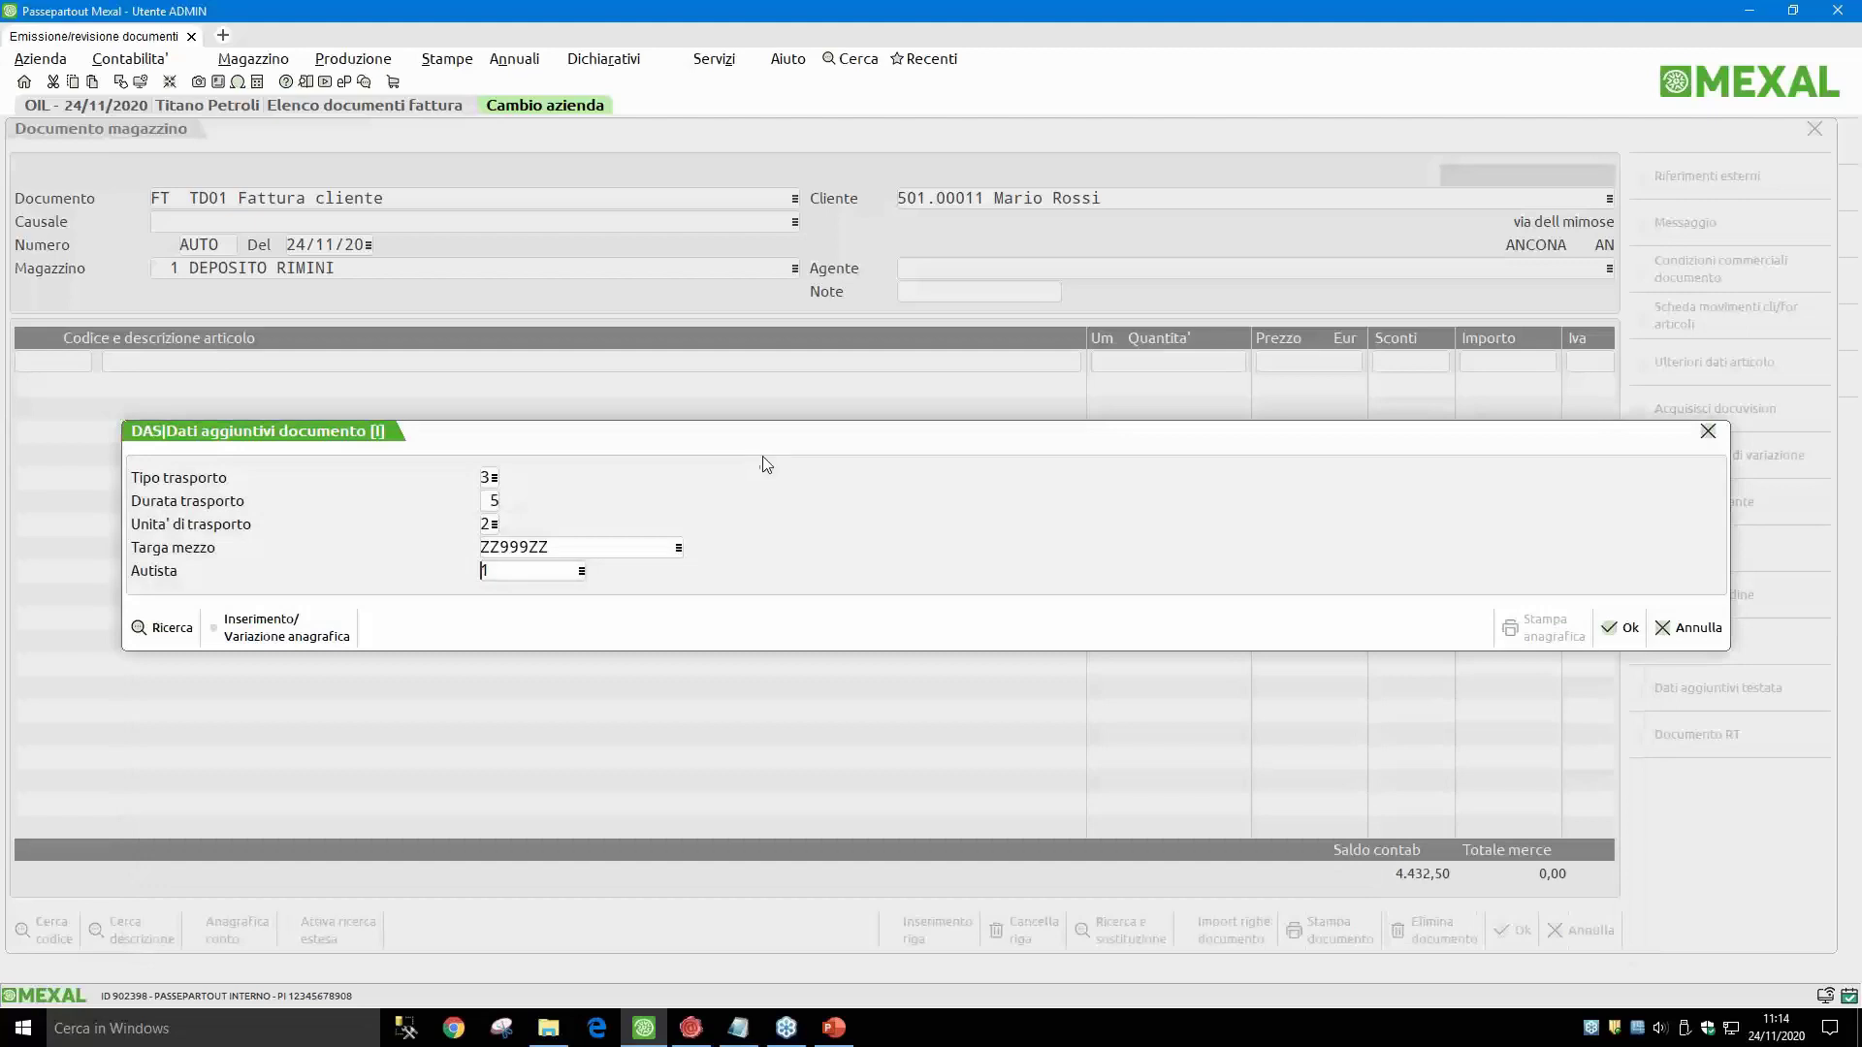
click(1631, 627)
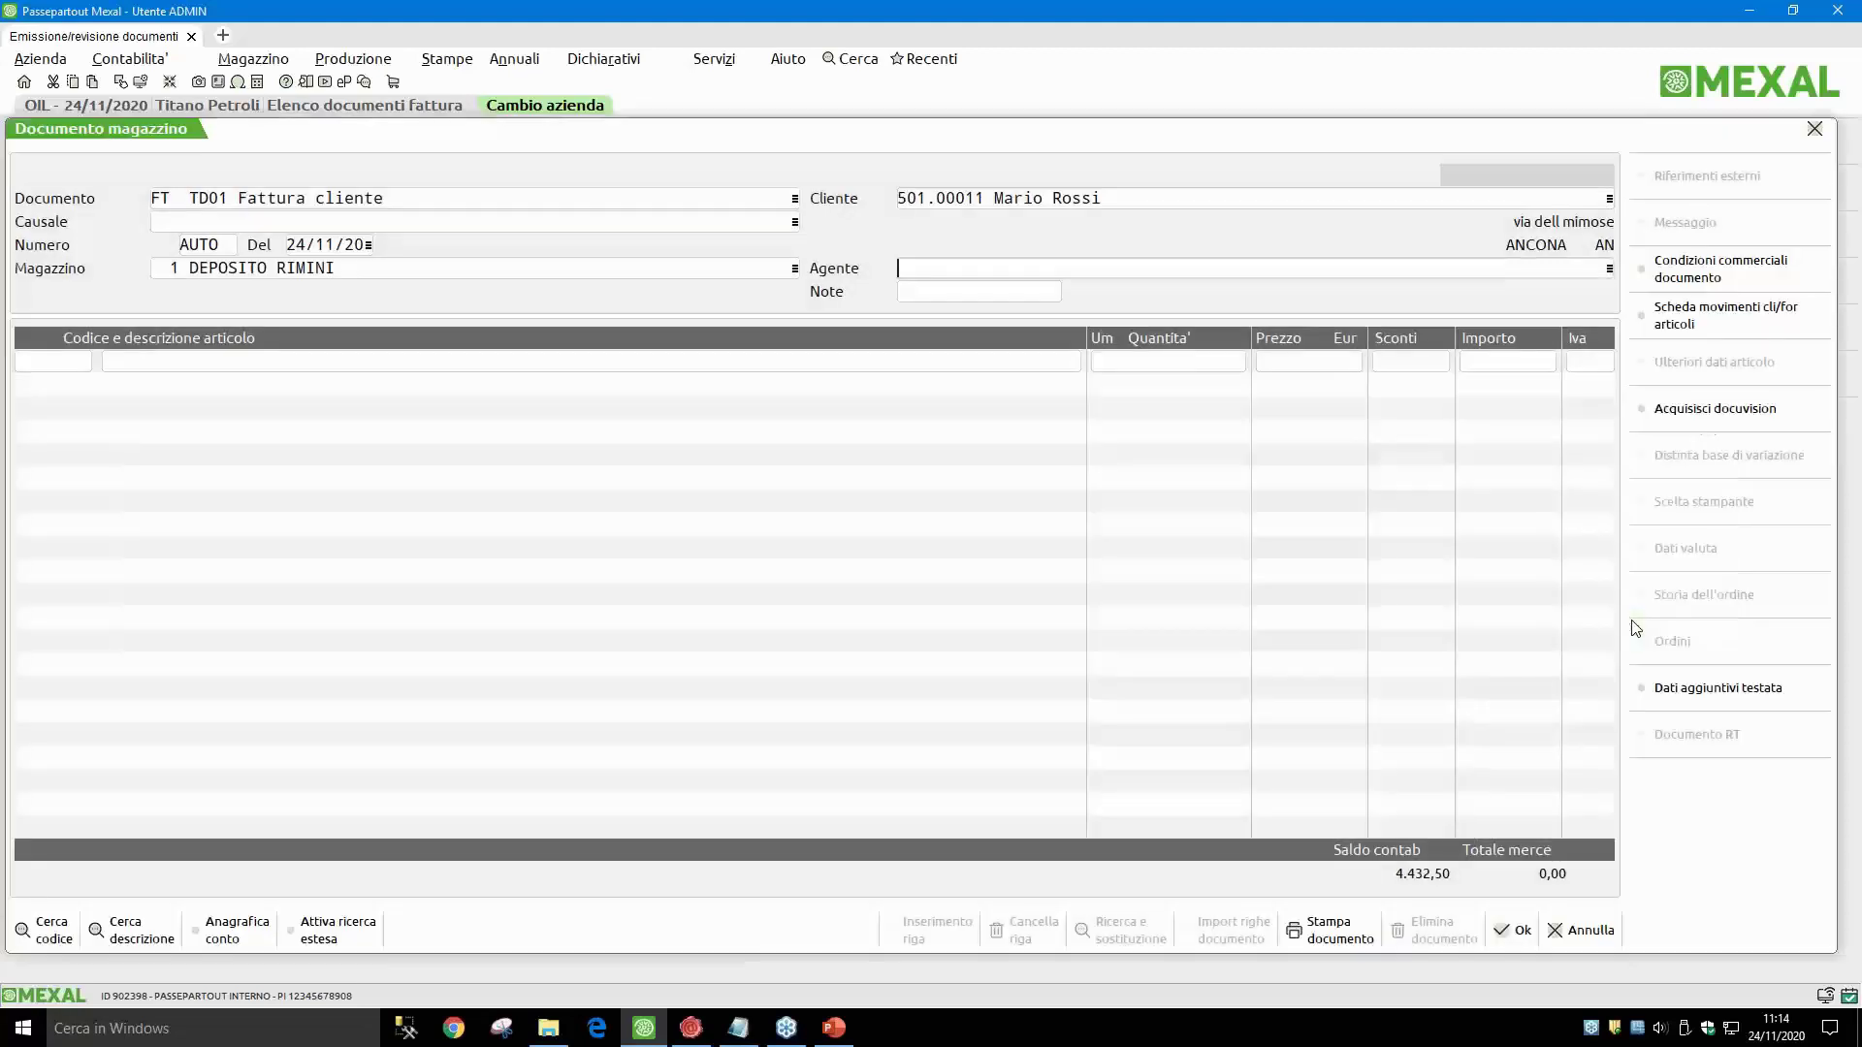
Step: Add an invoice line for article BENZINA with a quantity of 100 Lt, accepting the proposed price without discount
key(Return)
key(Return)
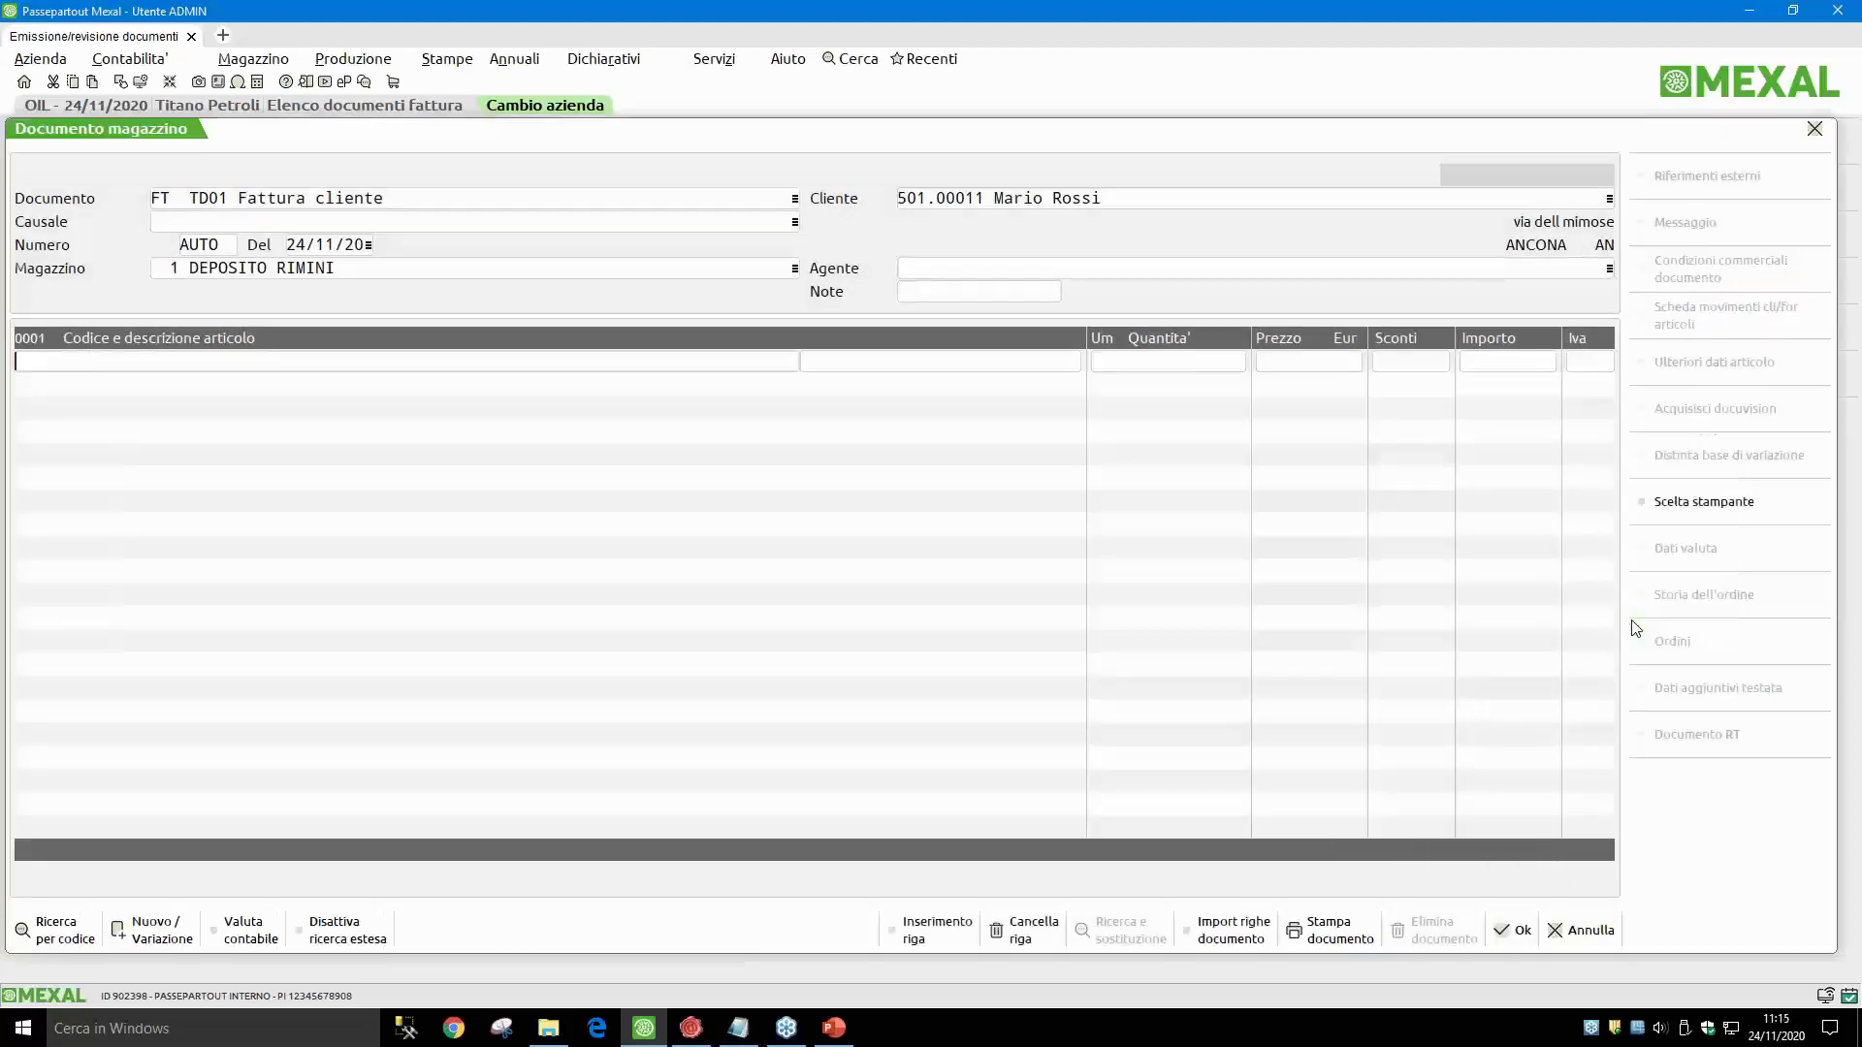
key(F2)
key(Down)
key(Down)
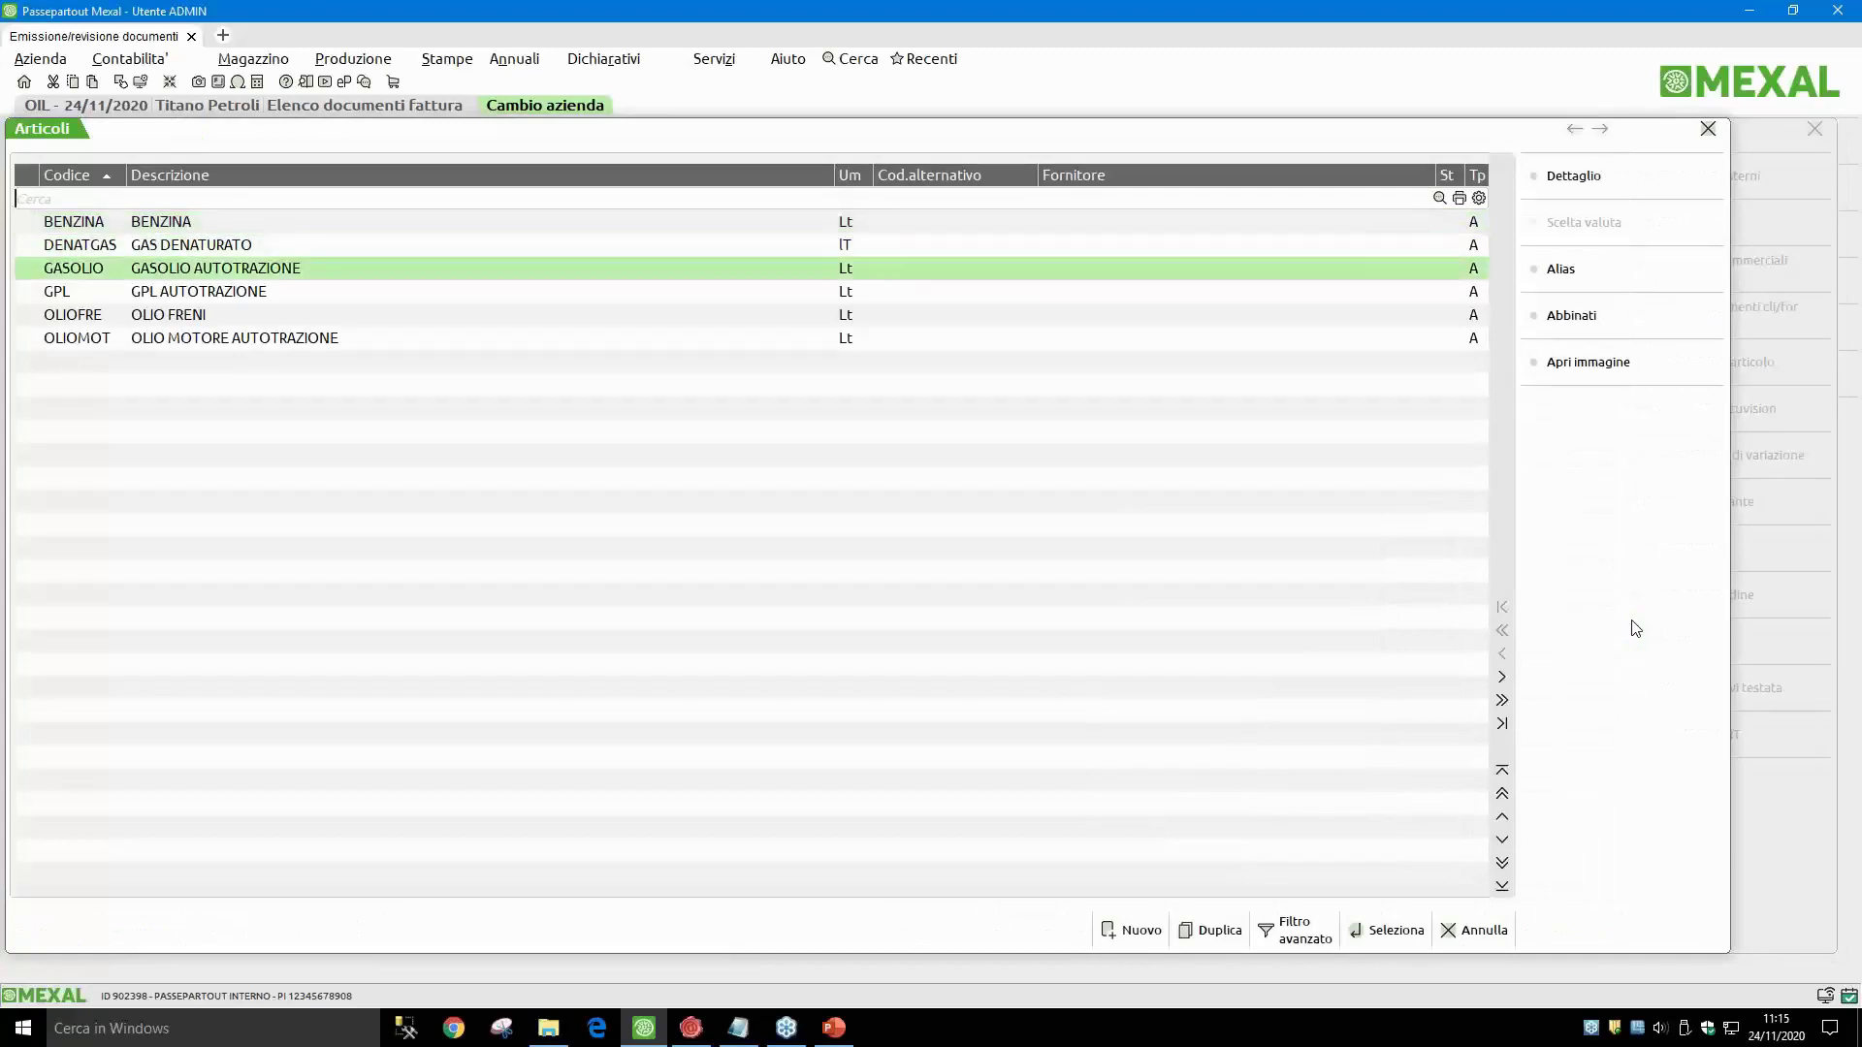
key(Up)
key(Up)
key(Return)
text(100)
key(Return)
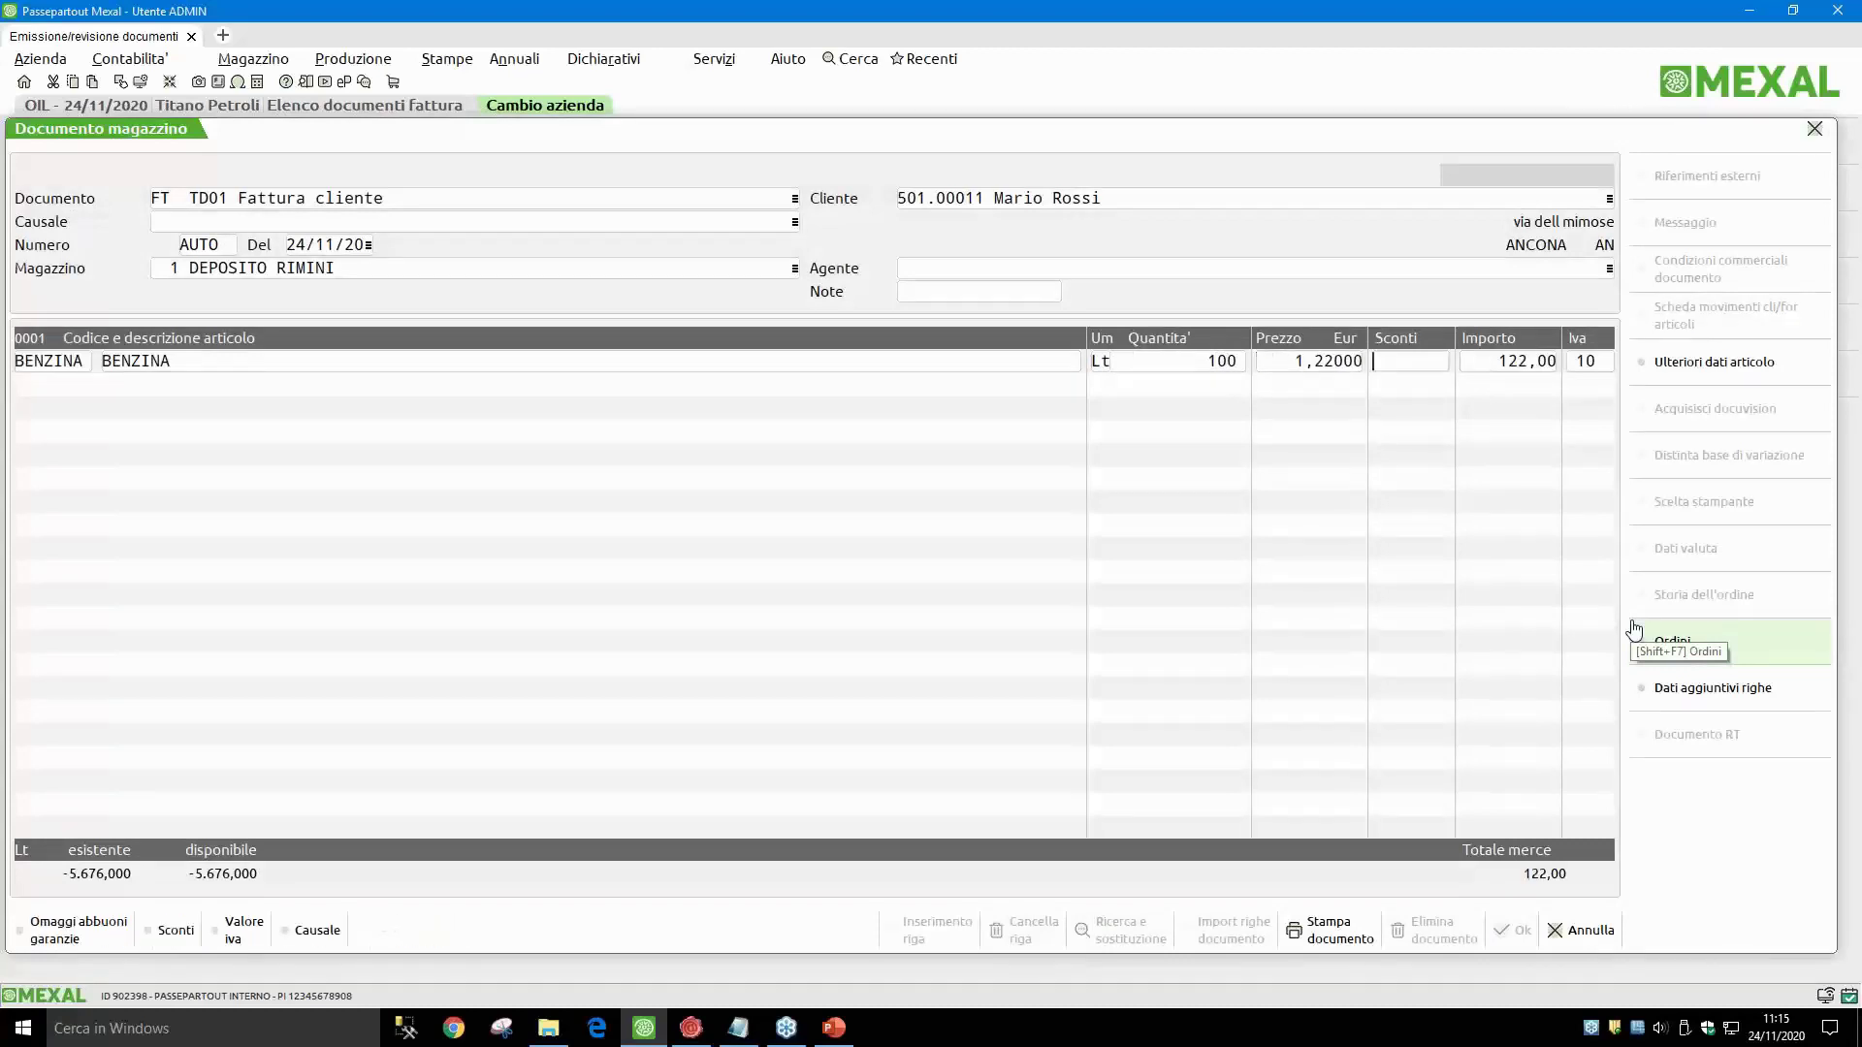
key(Return)
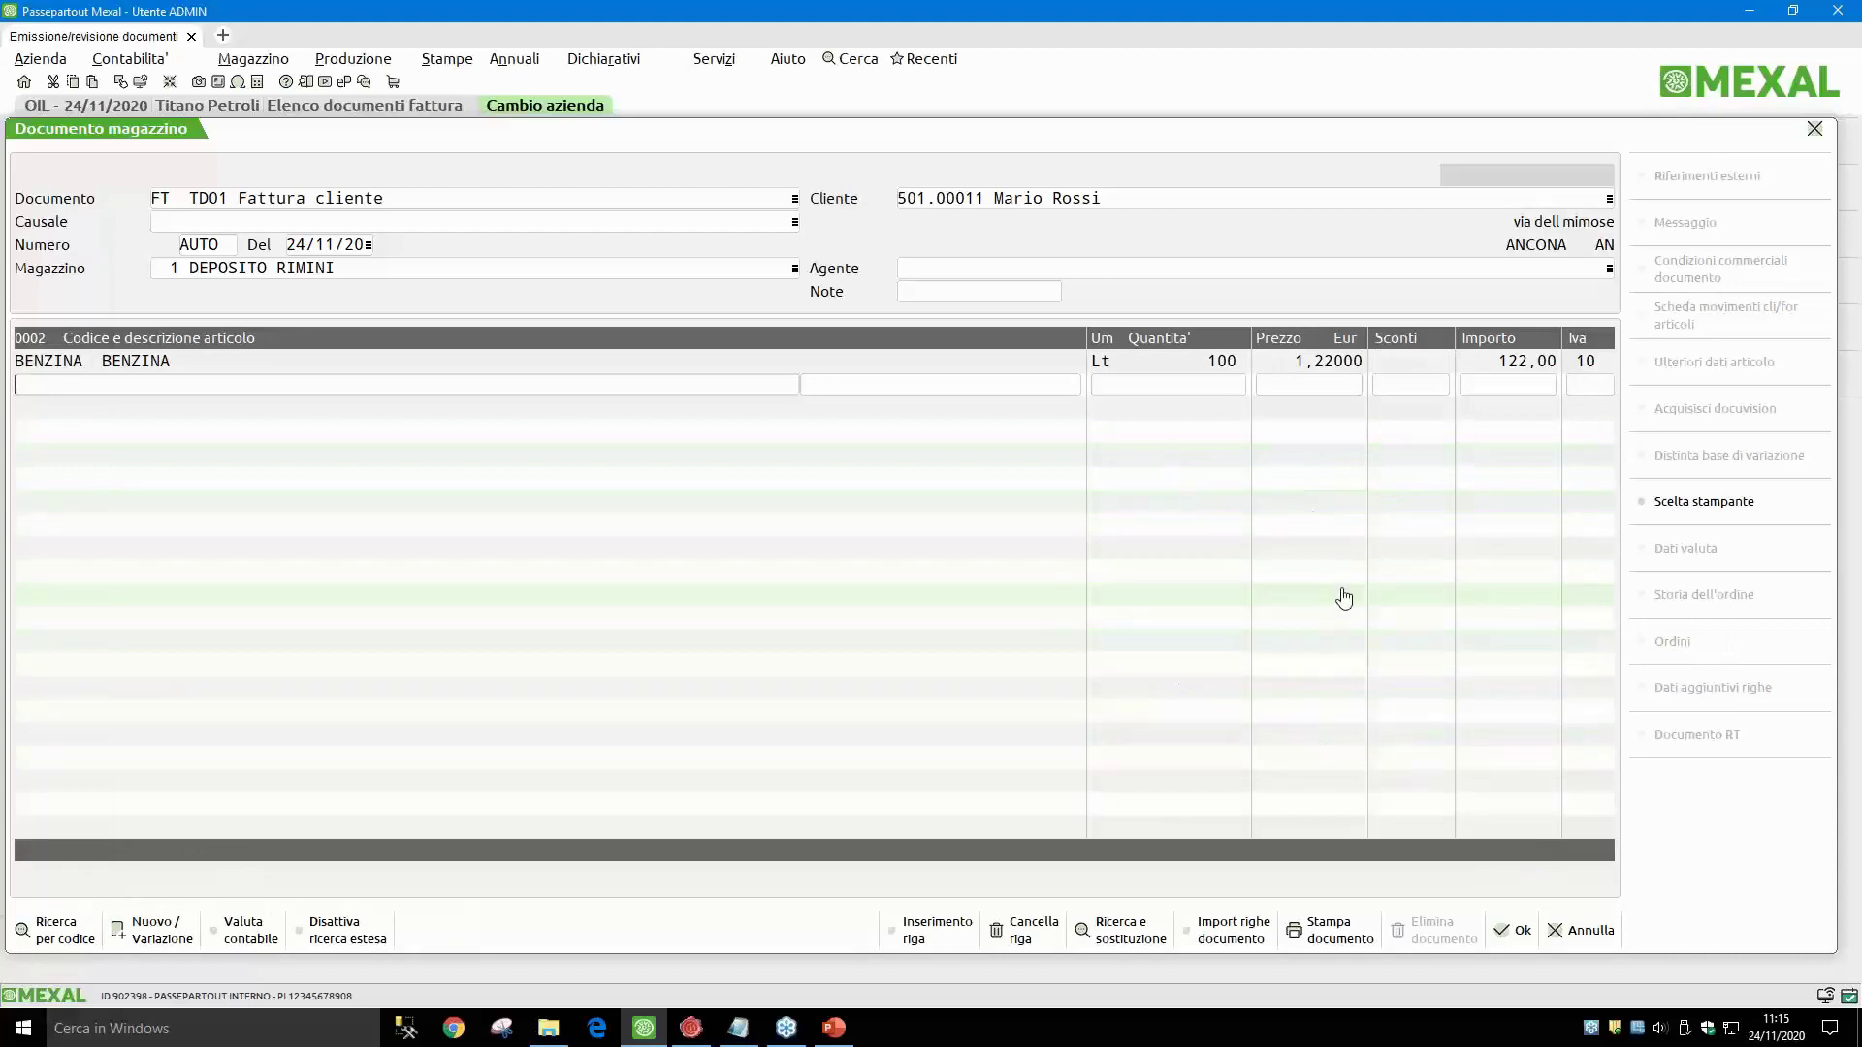
Step: Confirm the fuel invoice and its document totals, skip the printout and return to the document list
click(1518, 933)
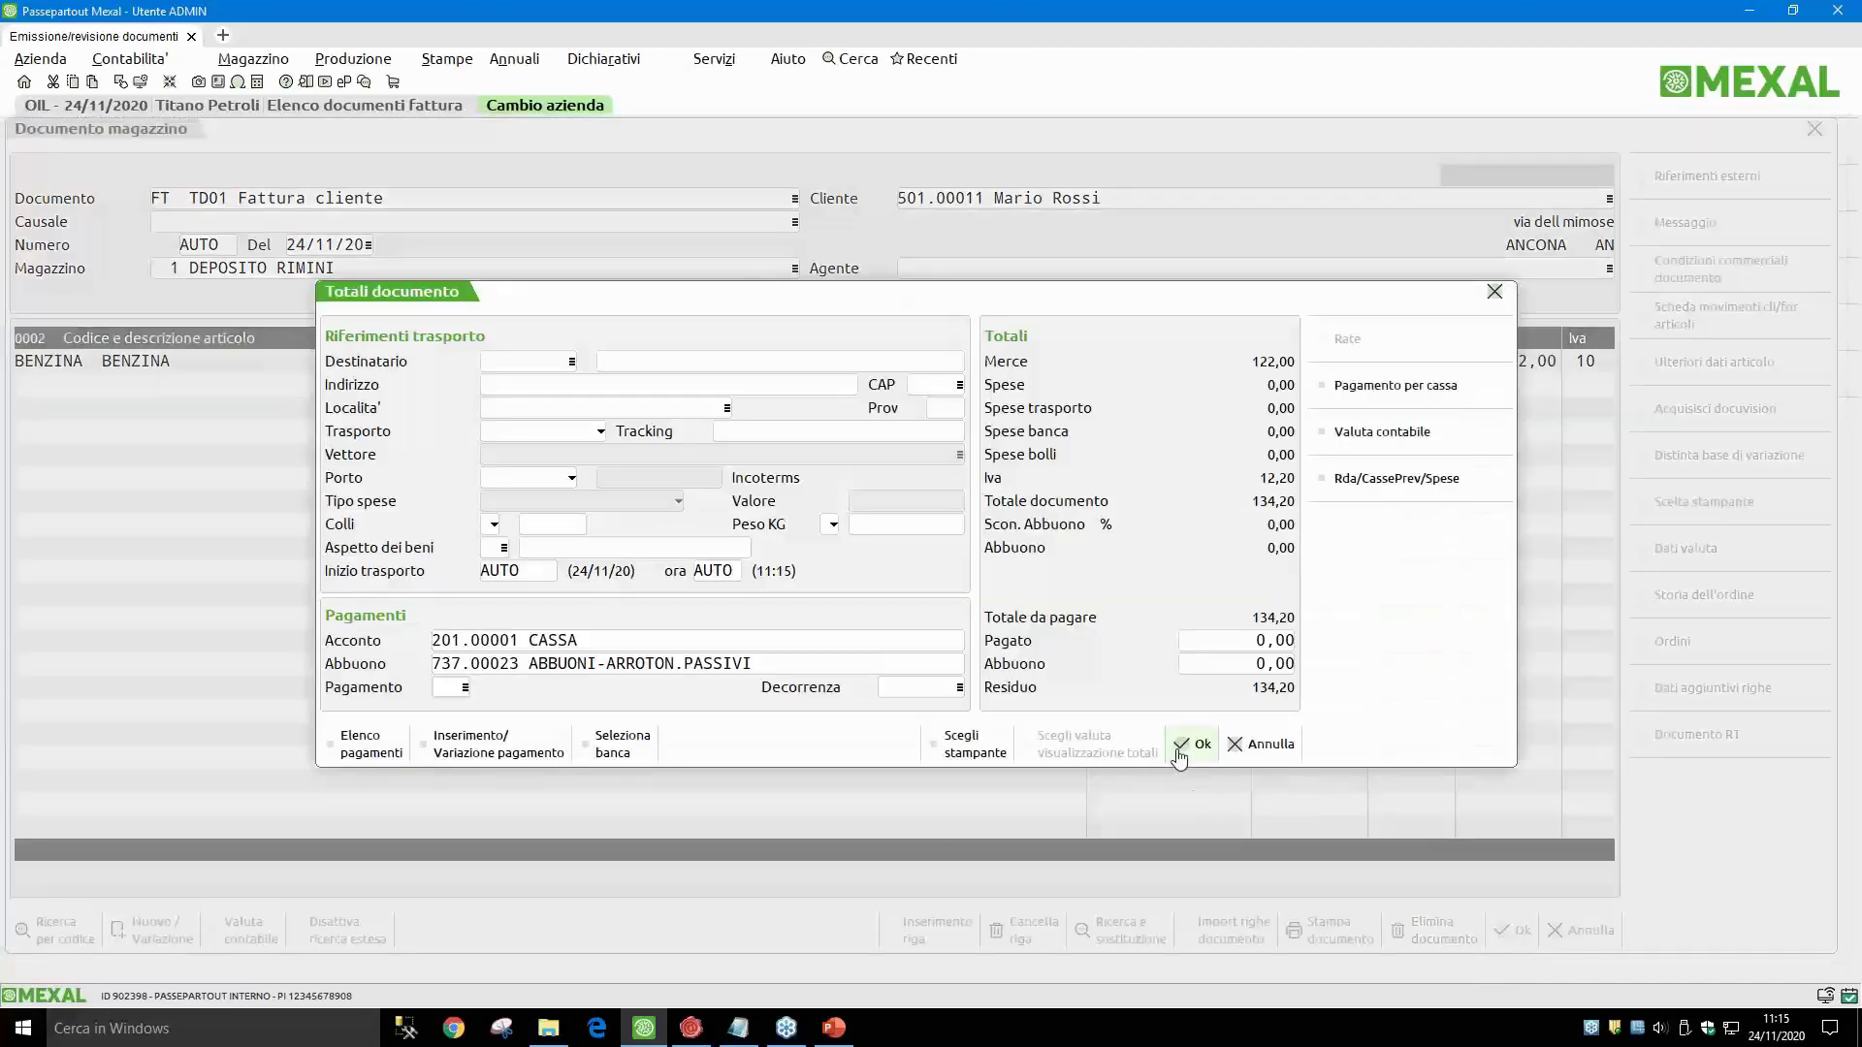
click(1184, 749)
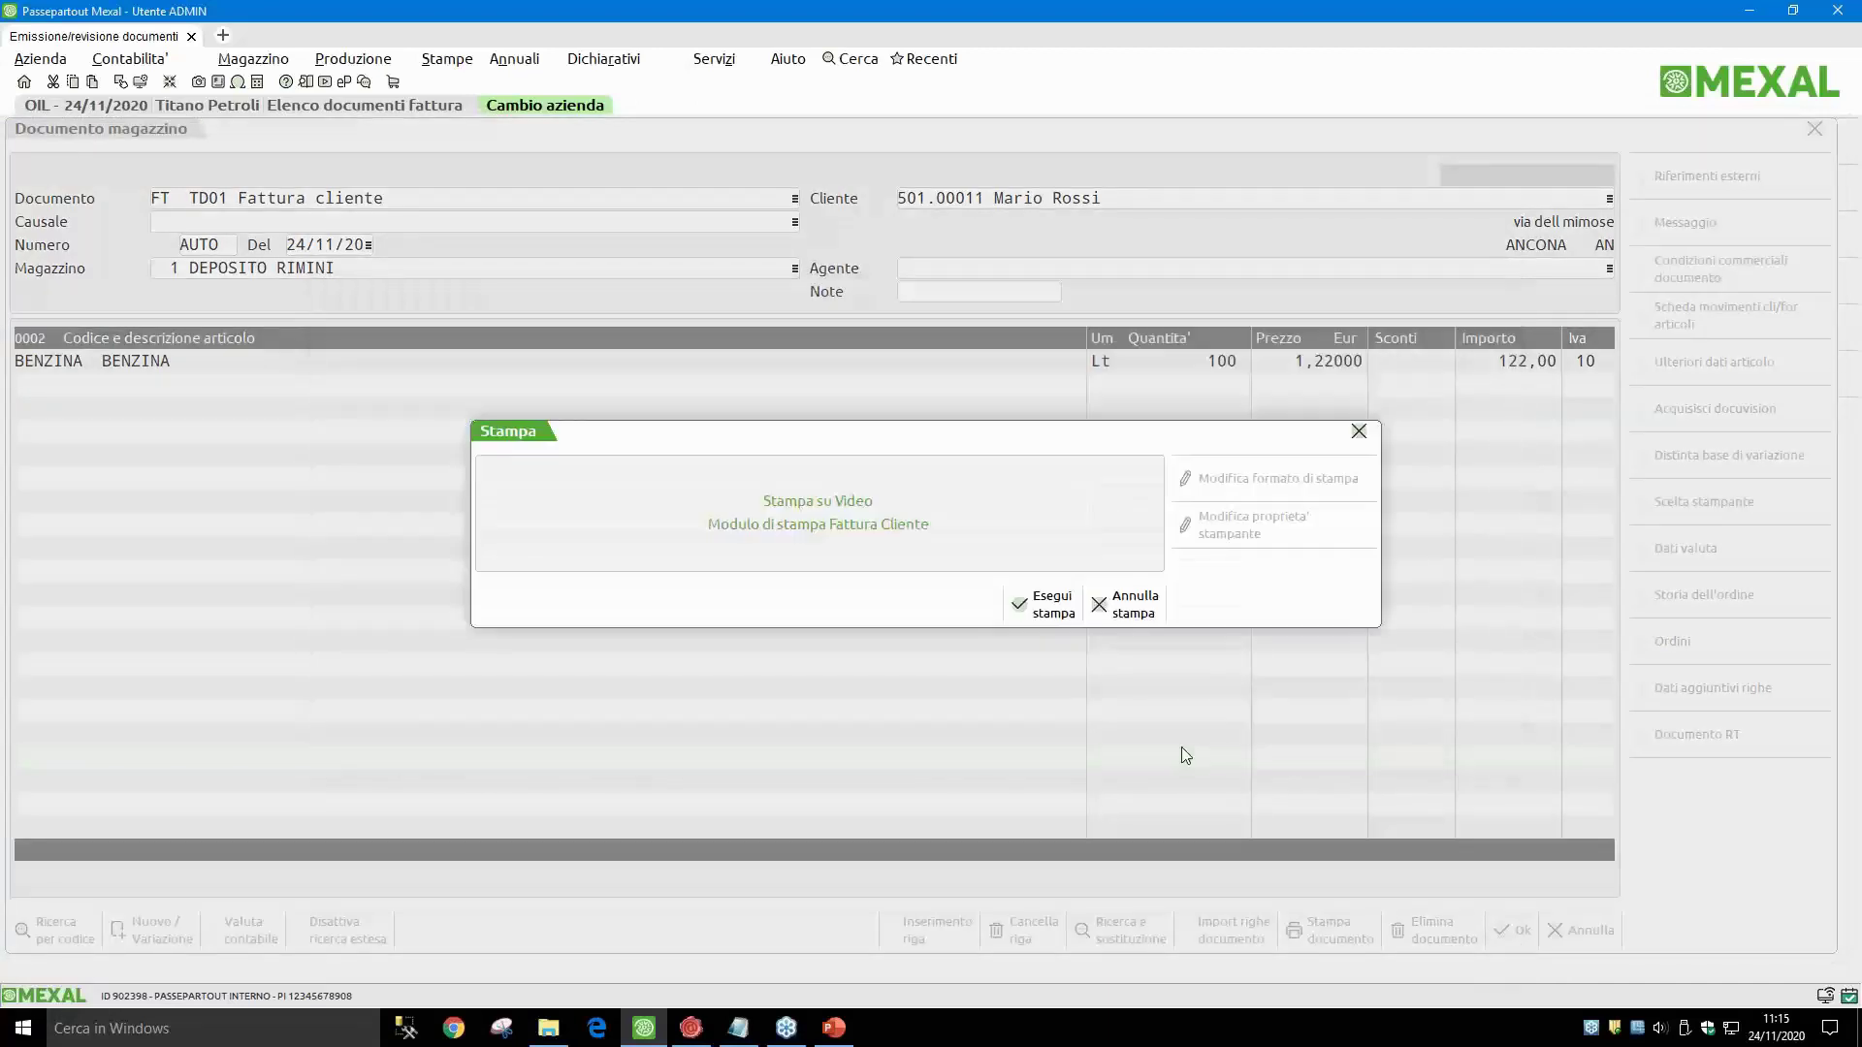
click(1132, 611)
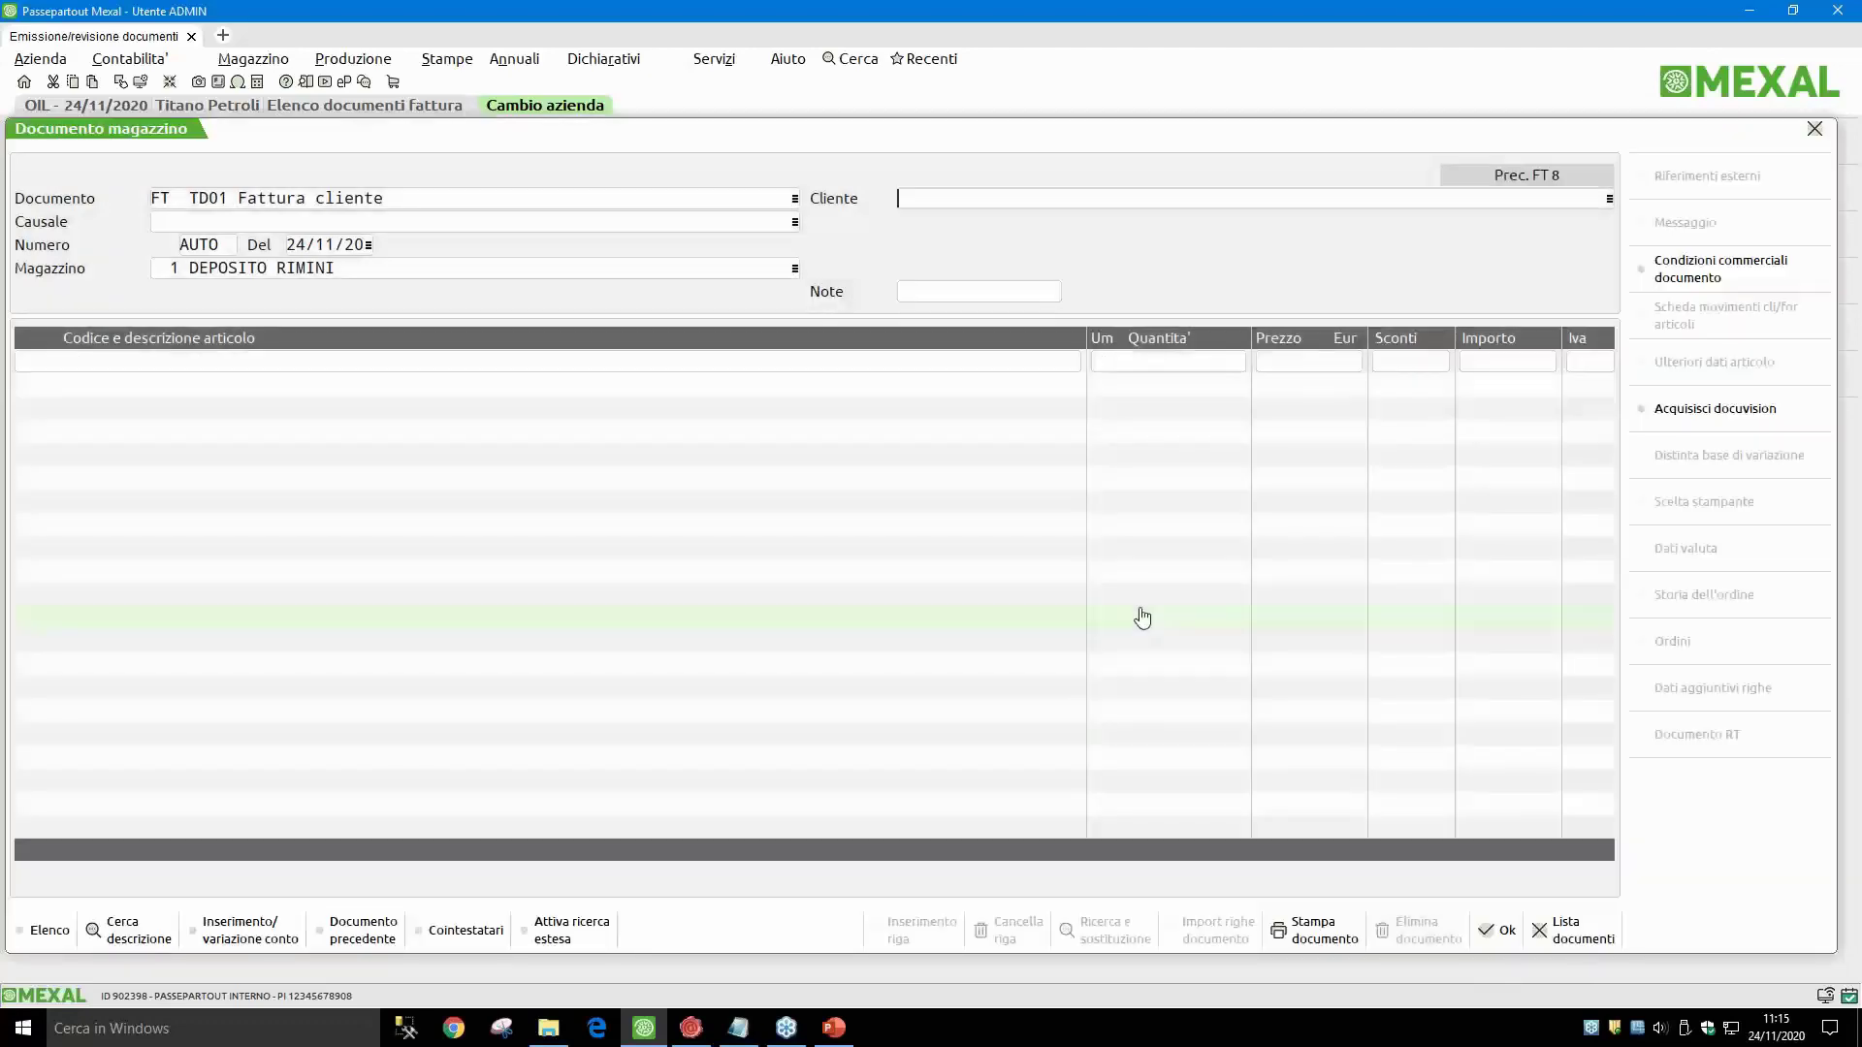
key(Escape)
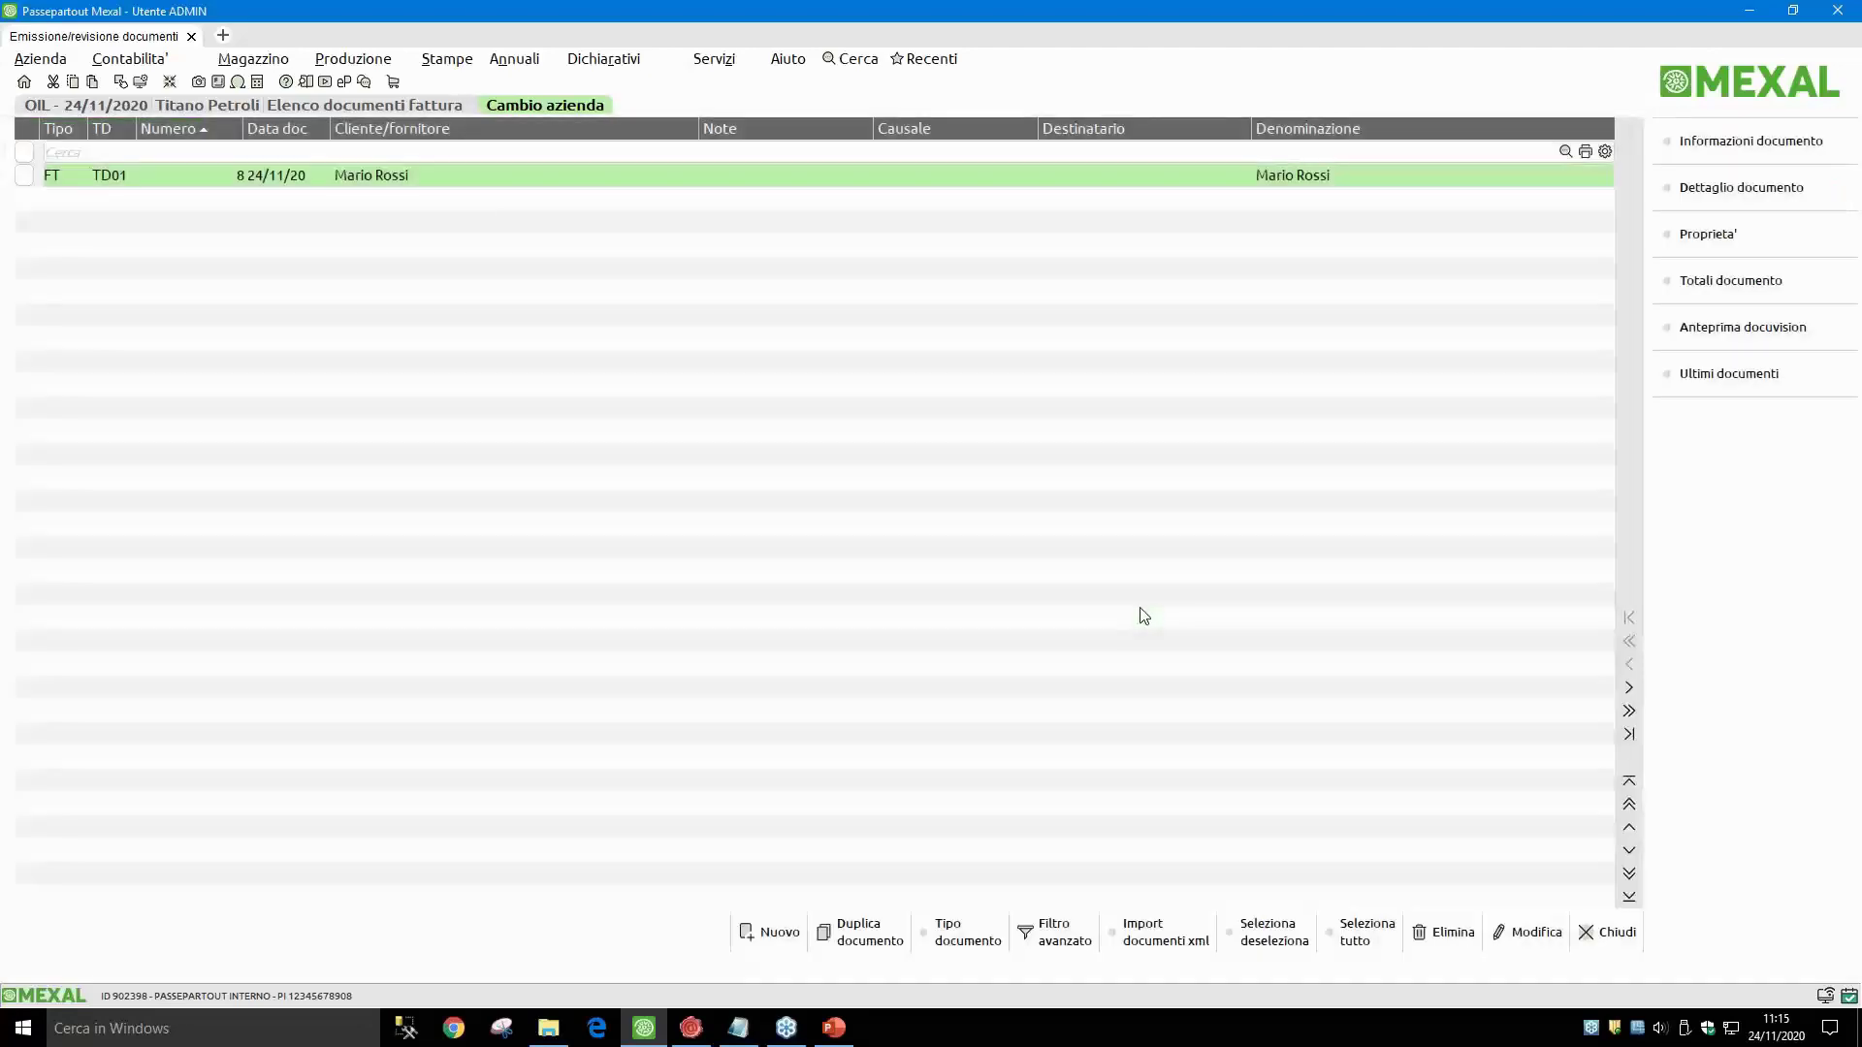
Step: Open the Cruscotto DAS dashboard and list the issued DAS from 17/11/2020 to 24/11/2020
key(alt+m)
key(Up)
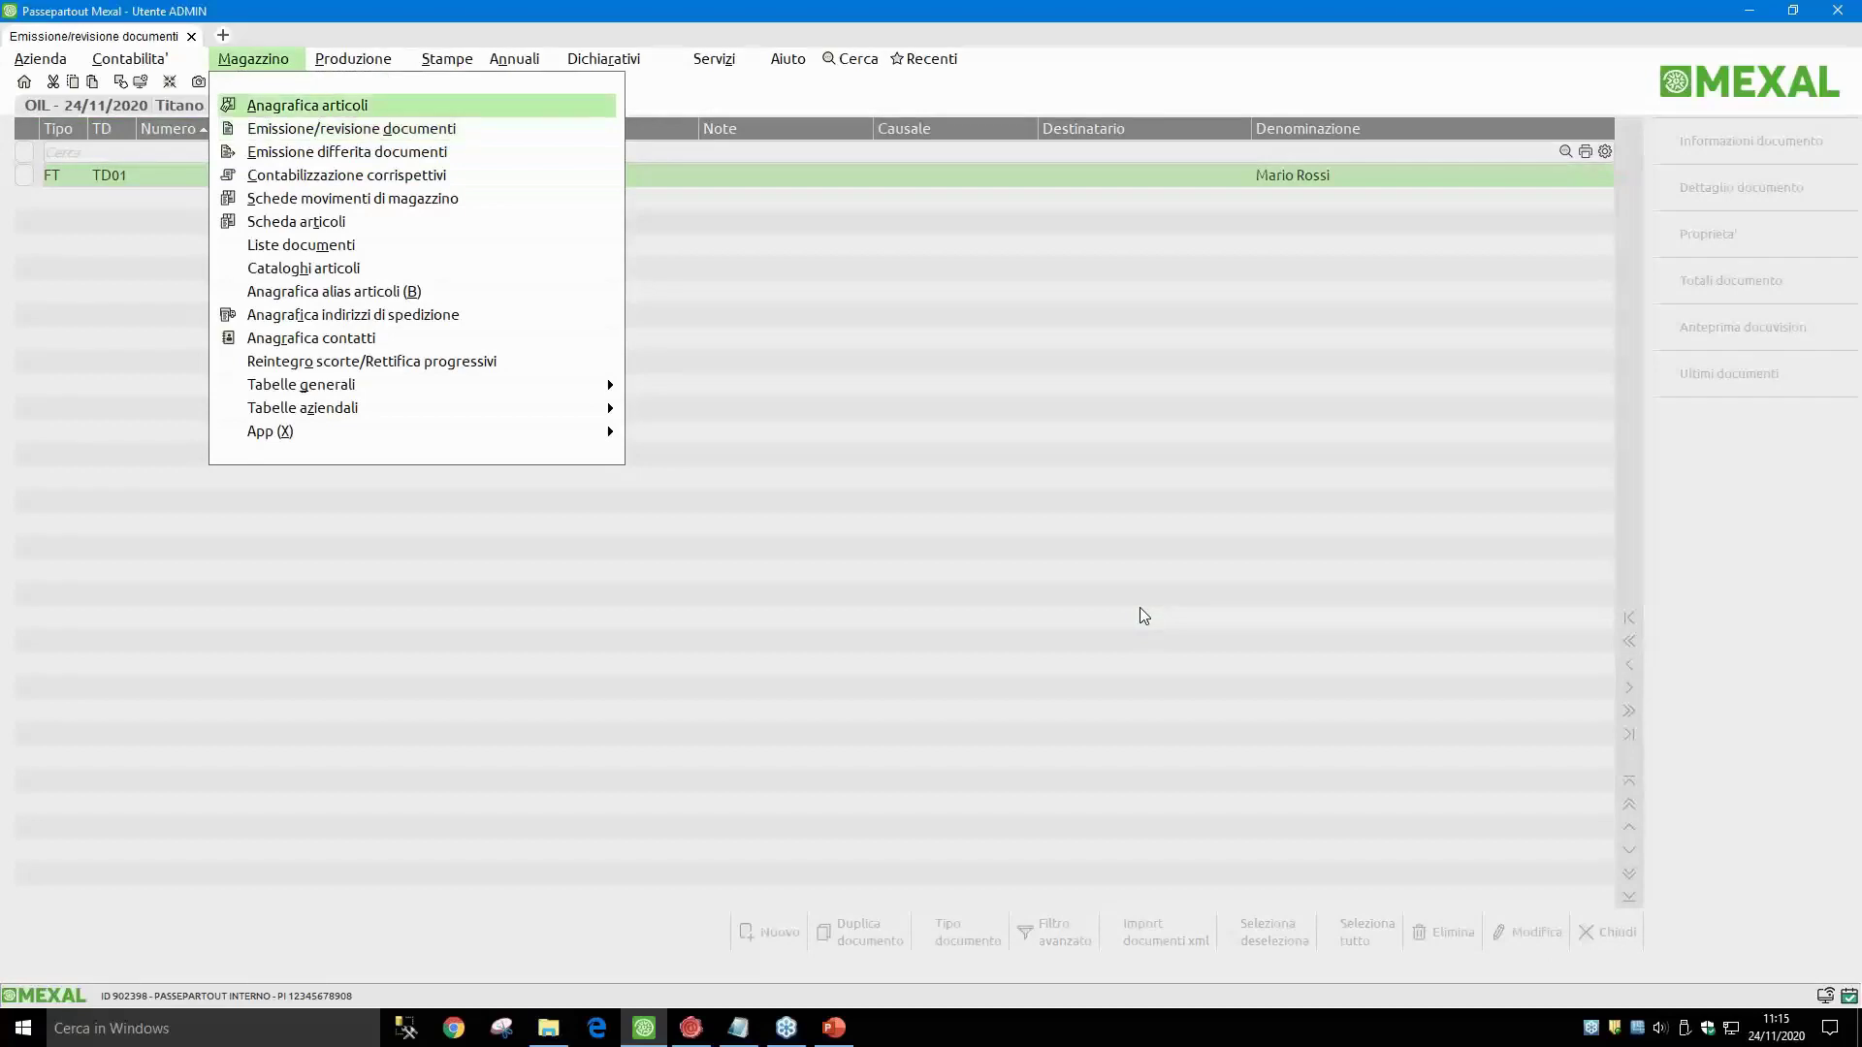
key(Up)
key(Right)
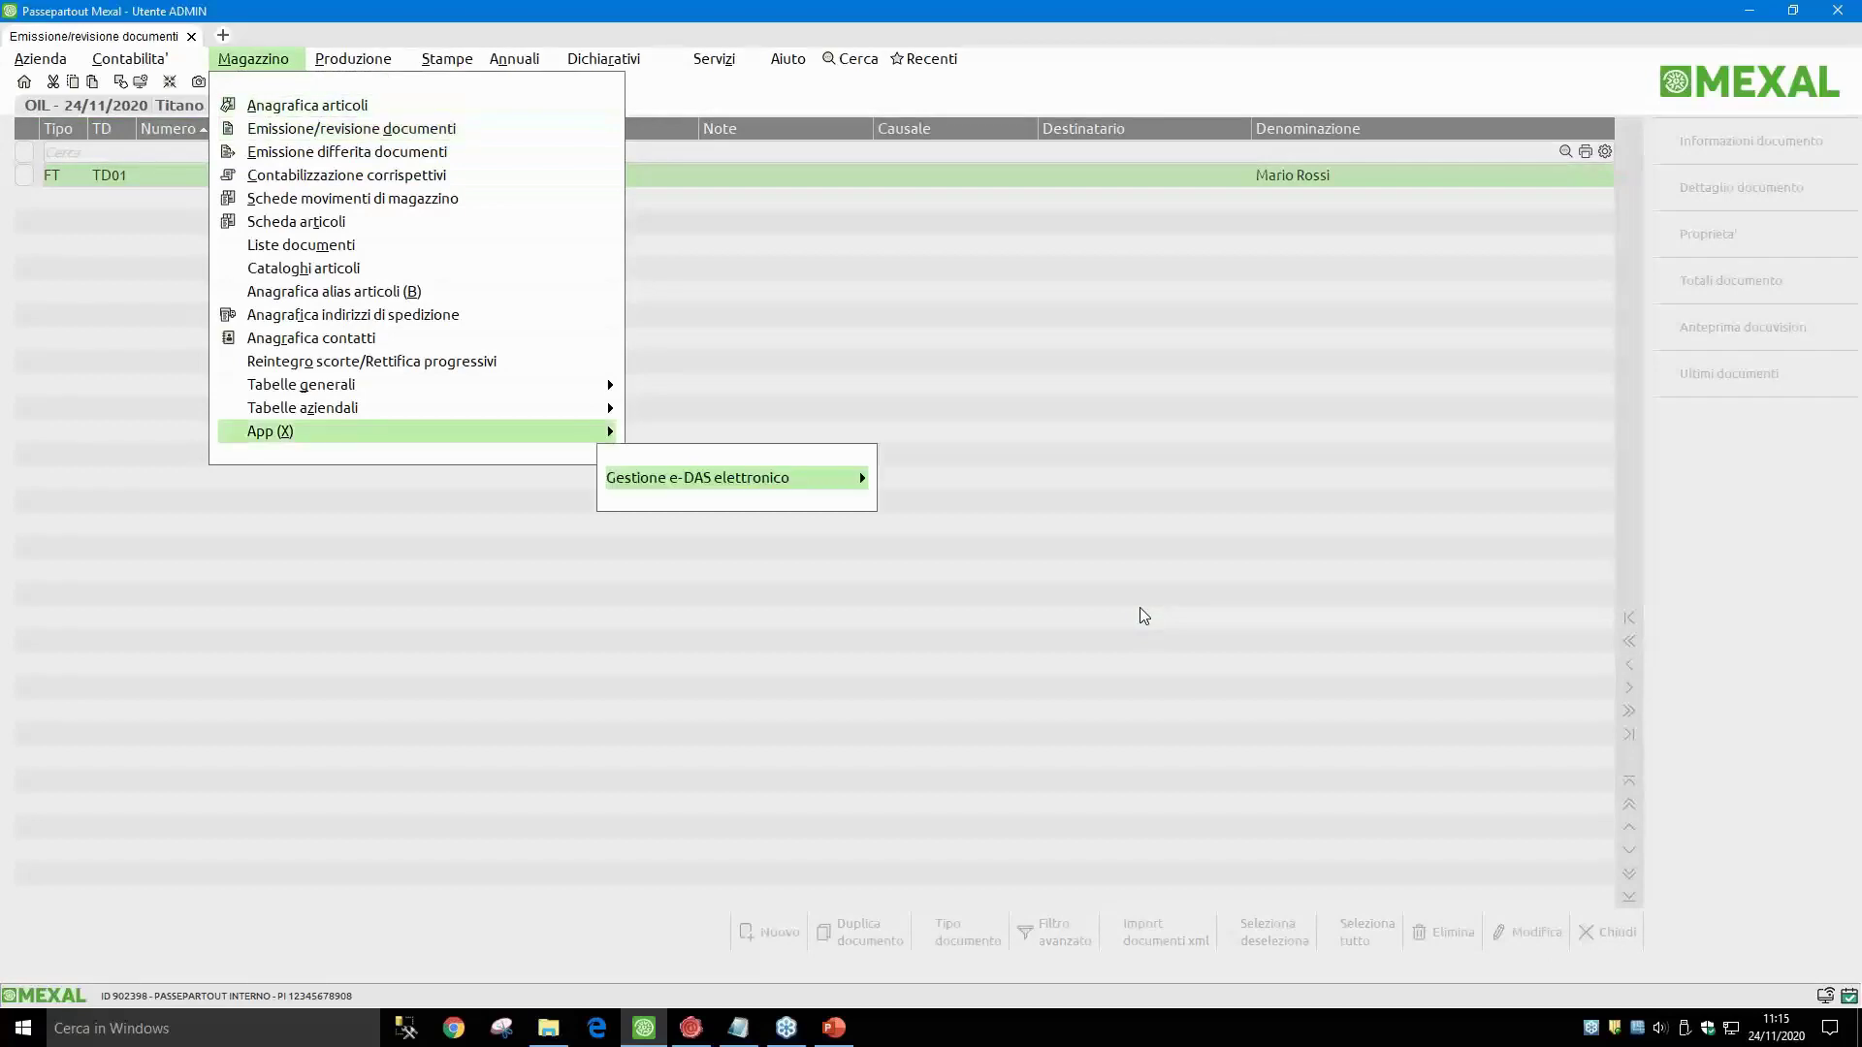
key(Right)
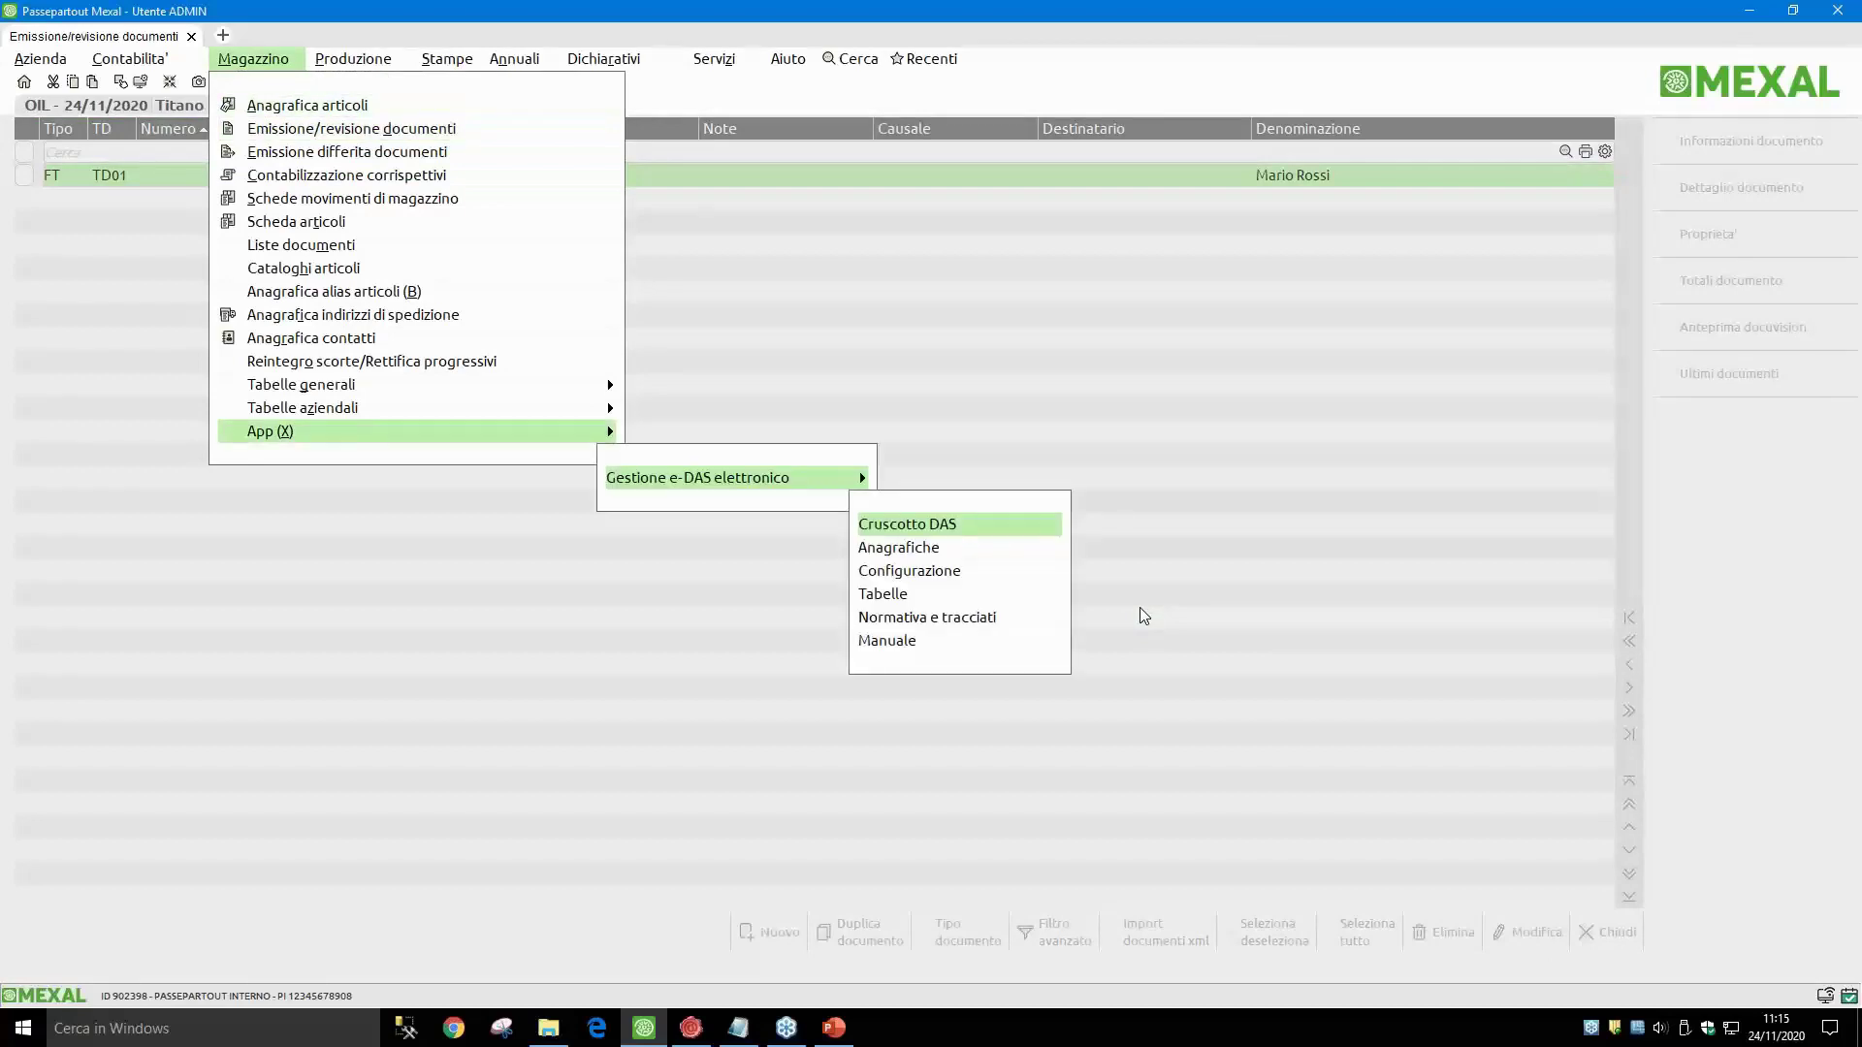
key(Return)
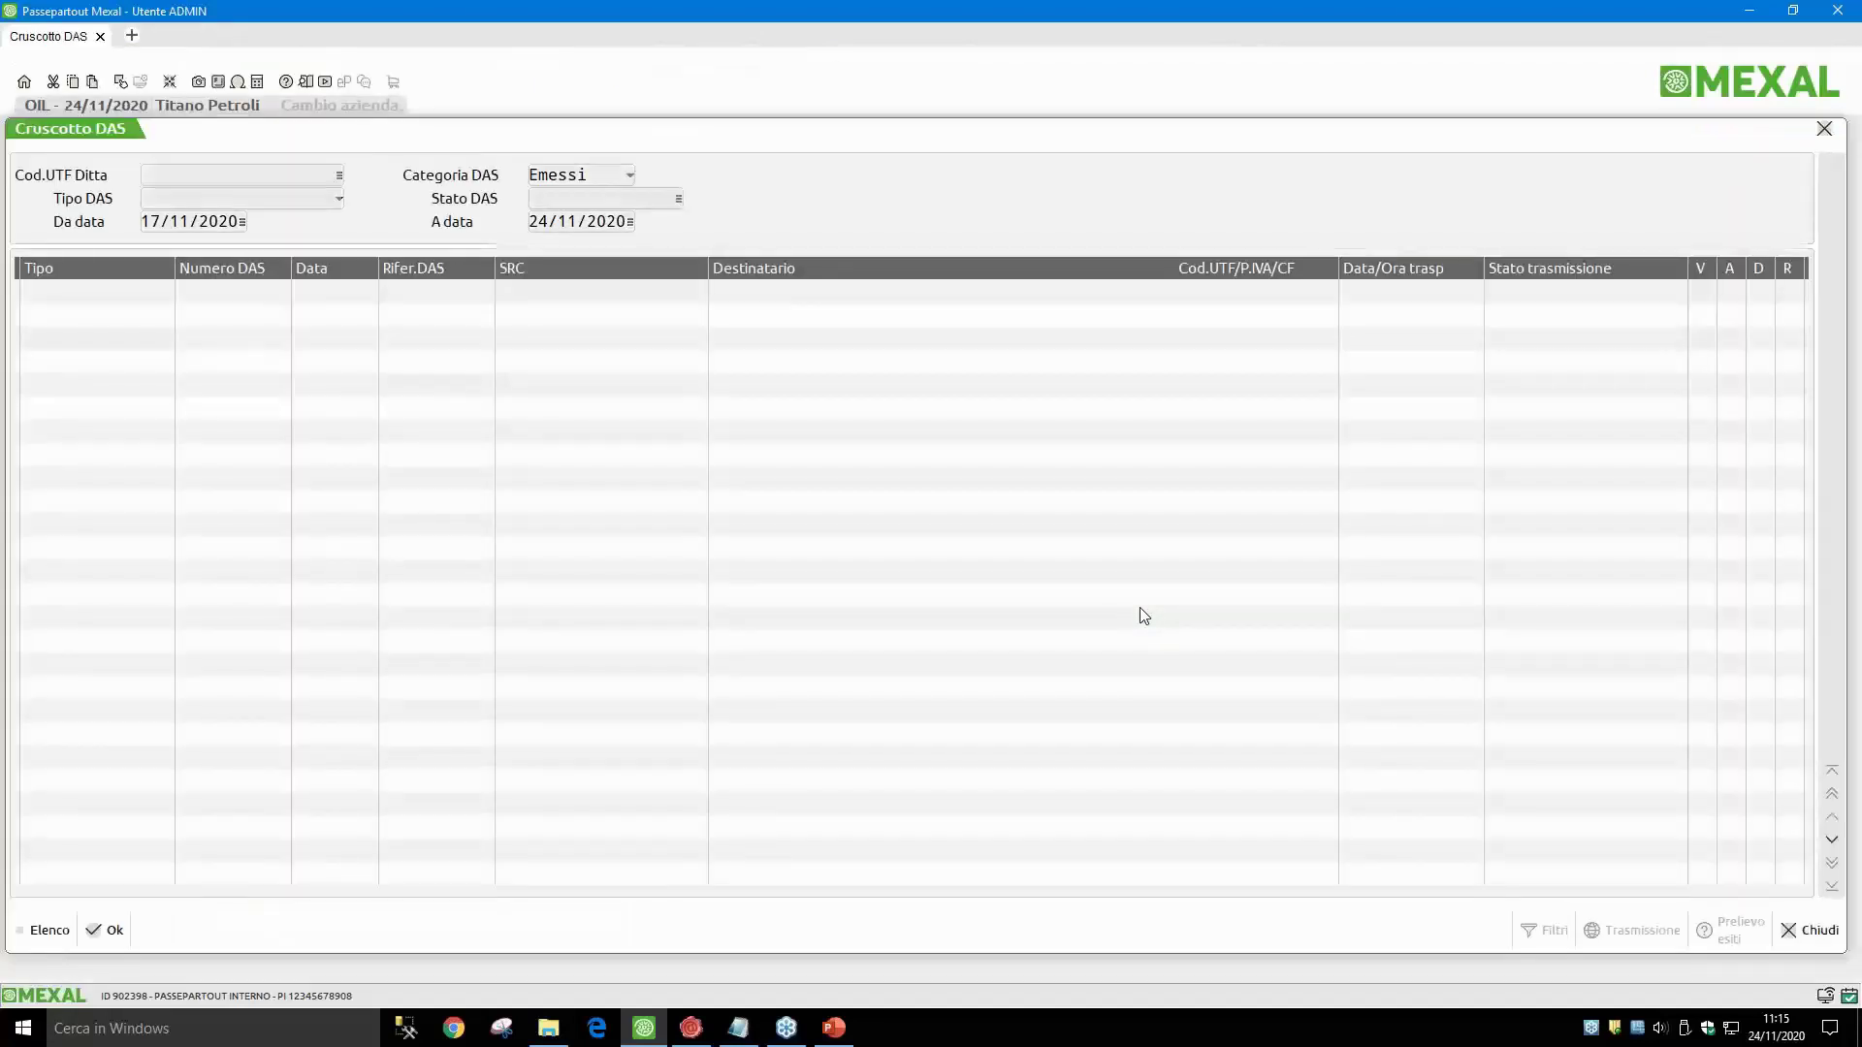
key(F10)
key(Down)
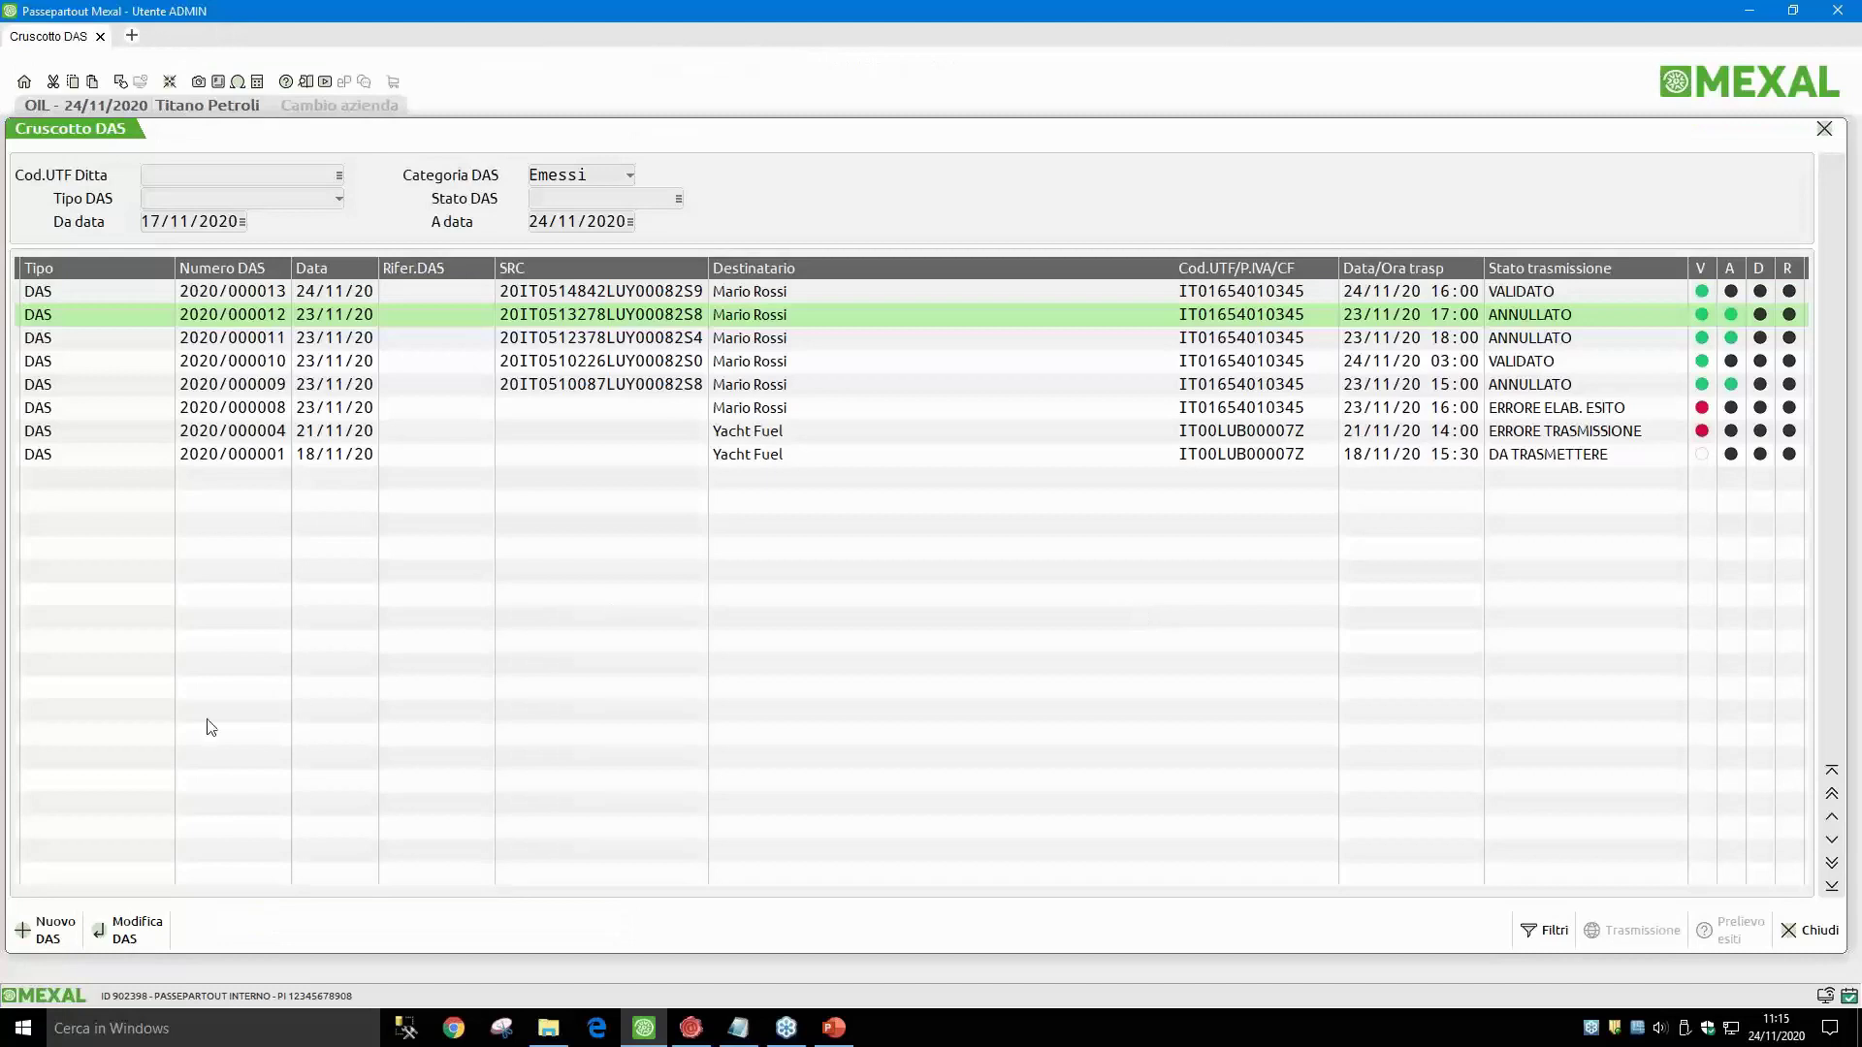
Step: Start a new e-DAS and look through its recipient, transport, product and general sections
click(42, 933)
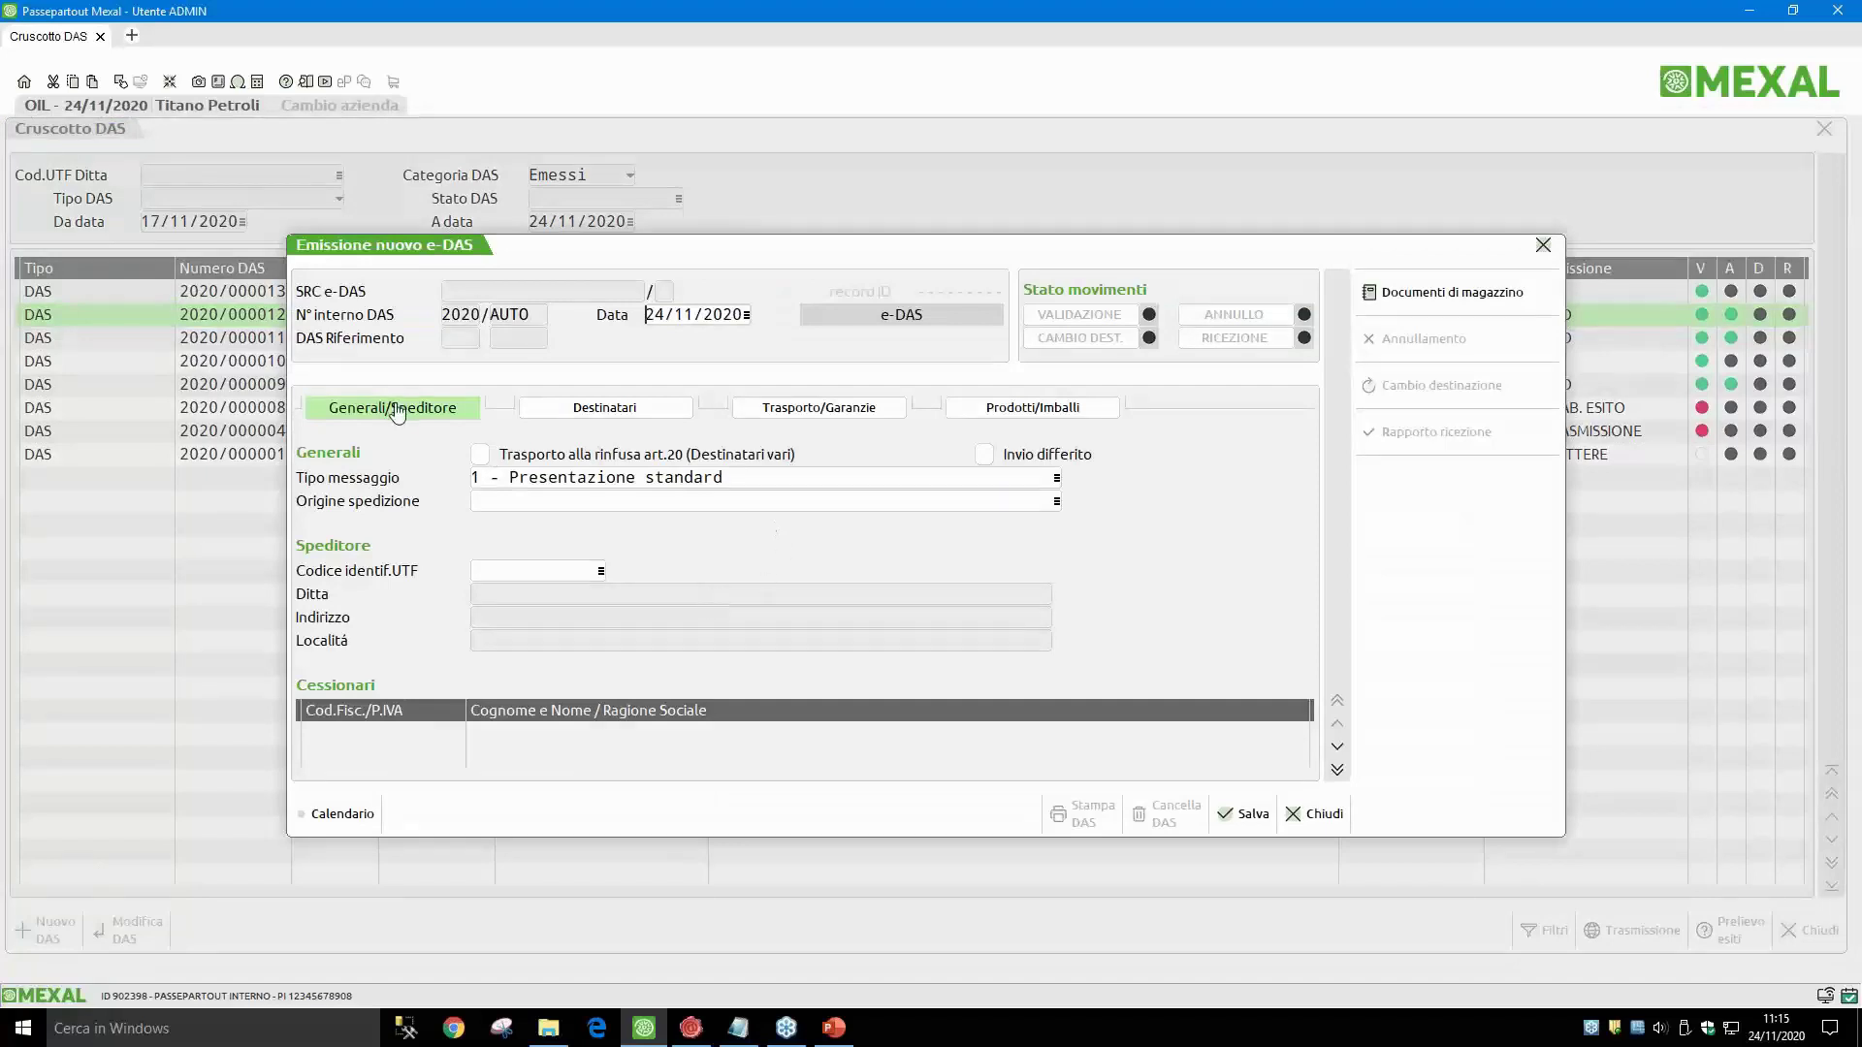
click(642, 412)
click(771, 420)
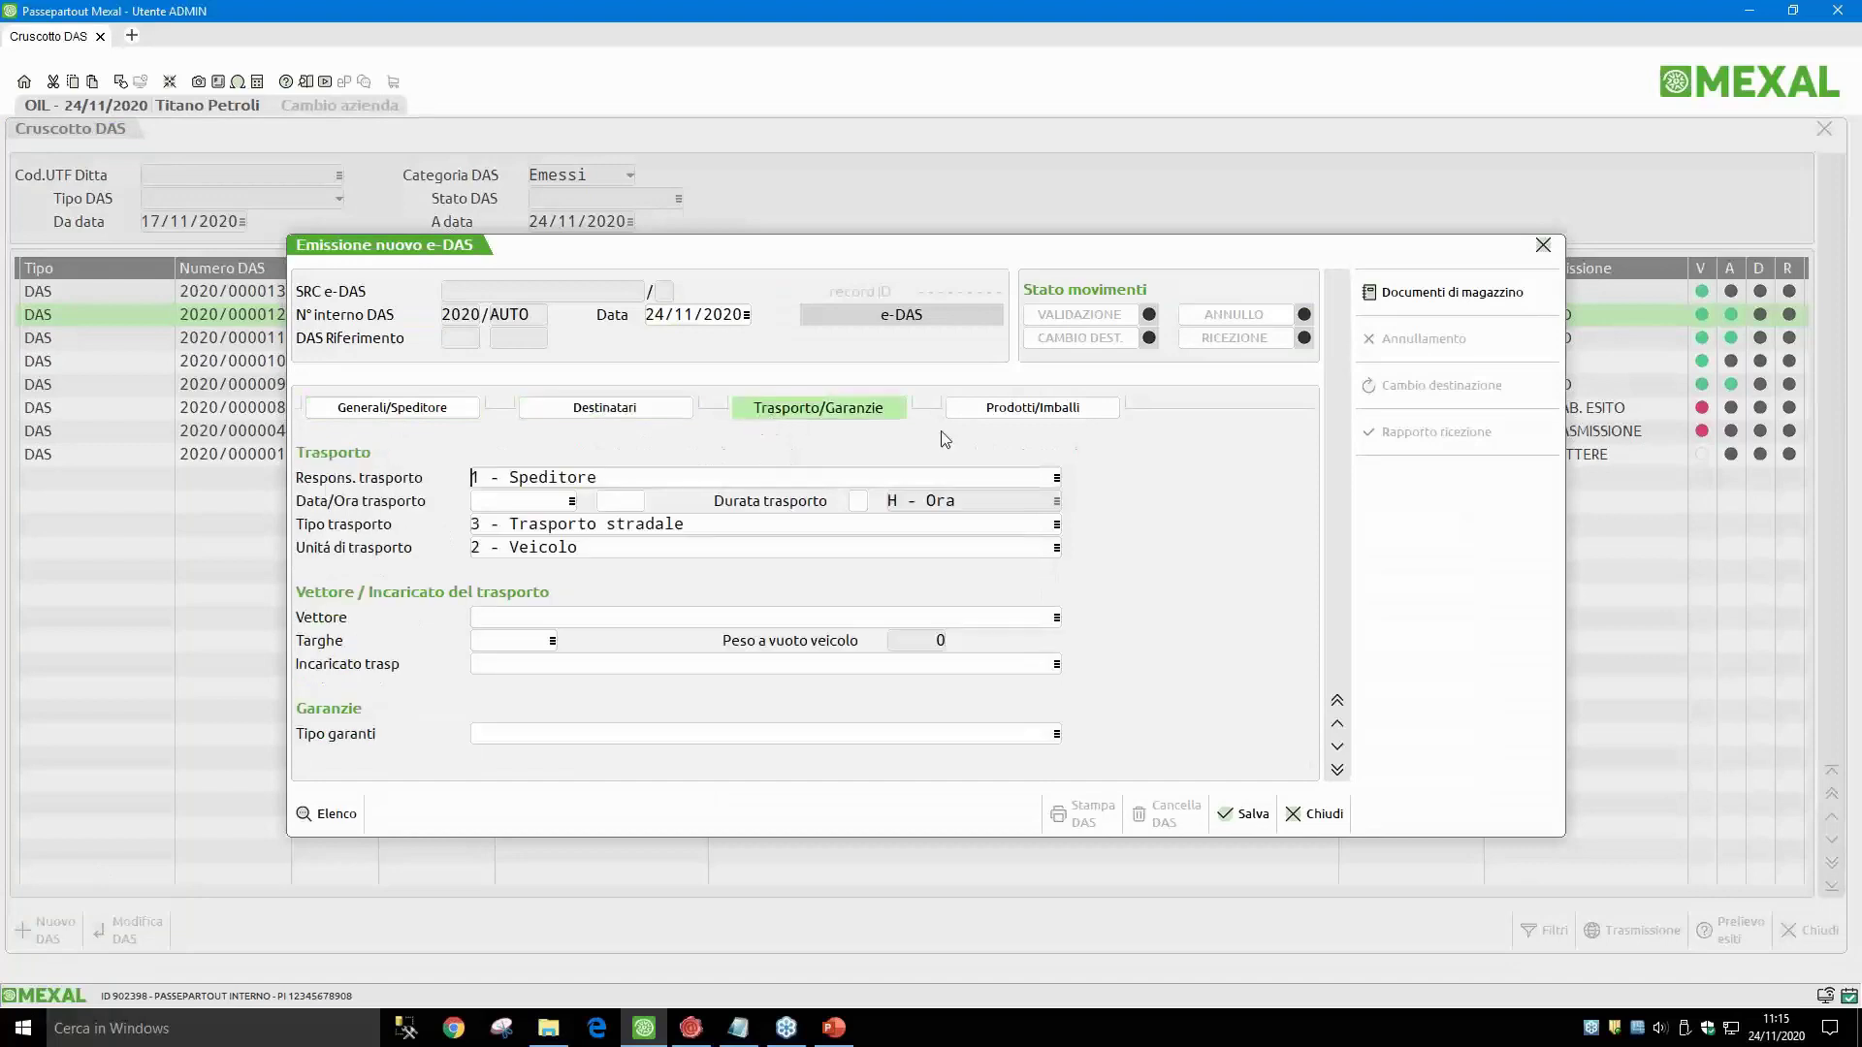
click(999, 419)
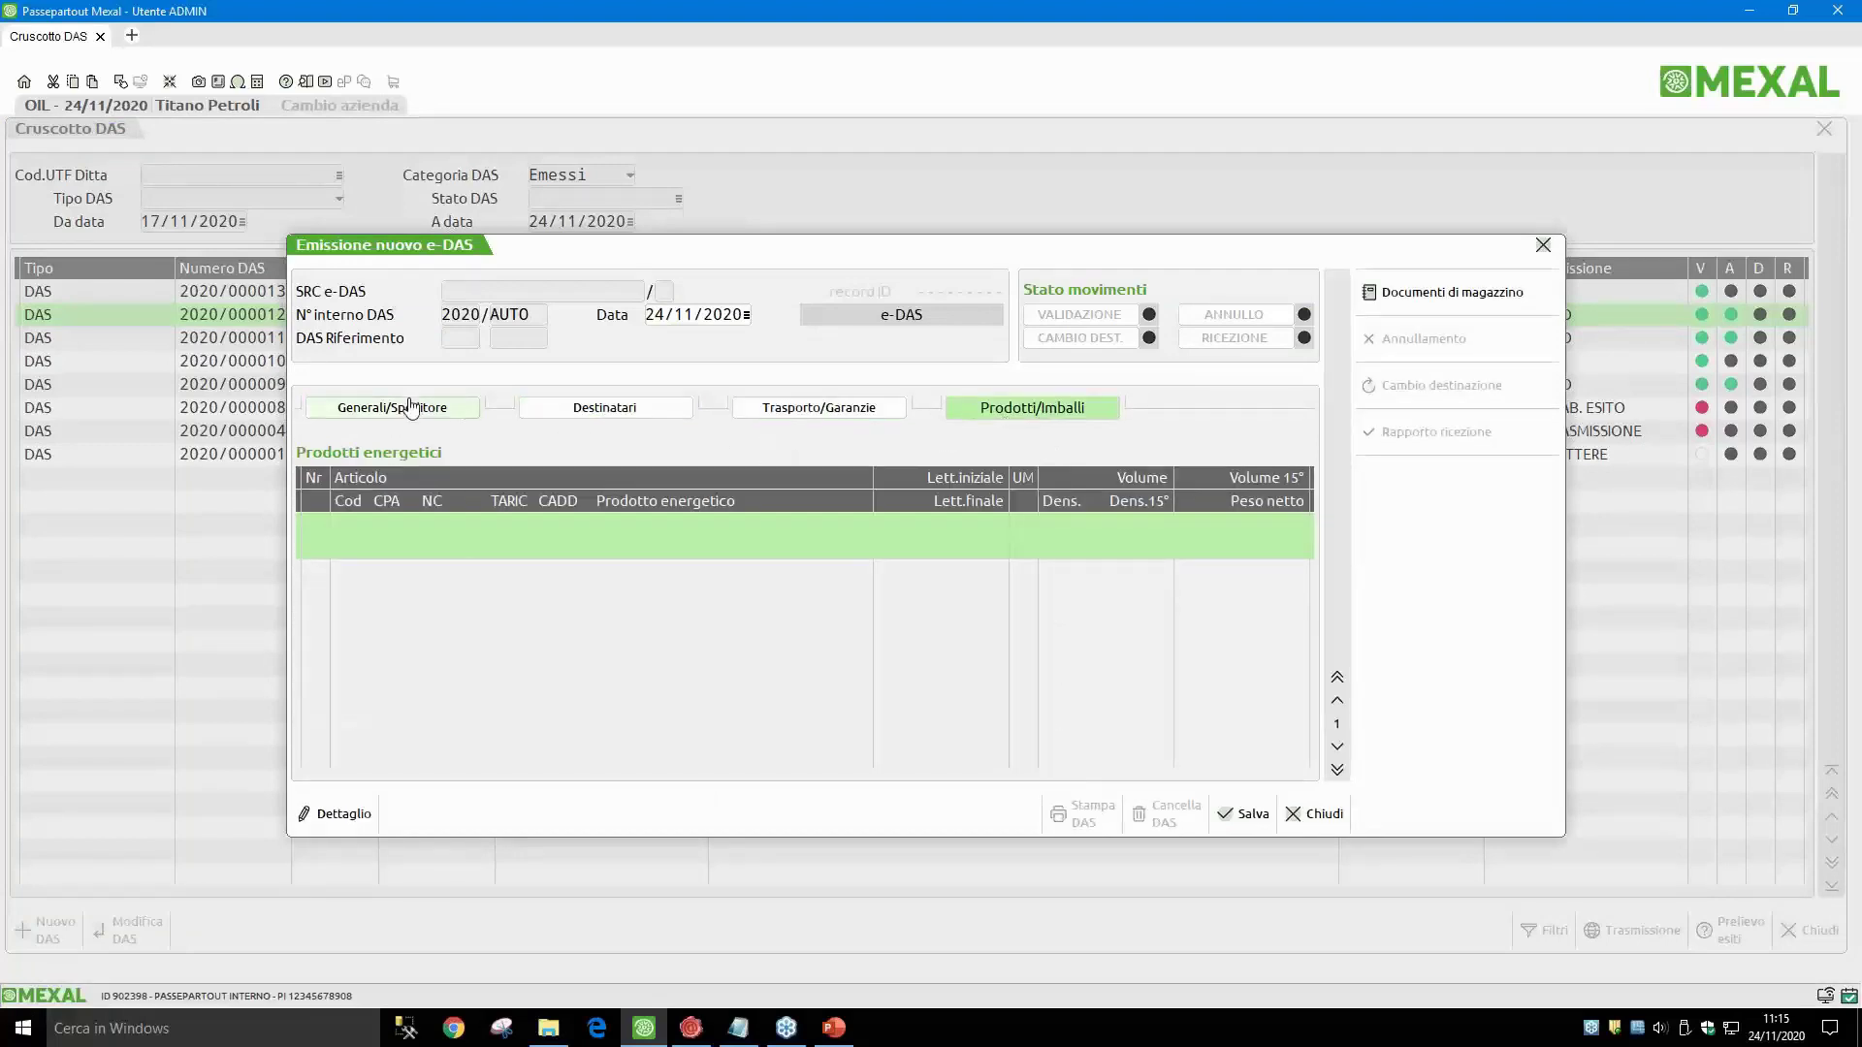
click(411, 408)
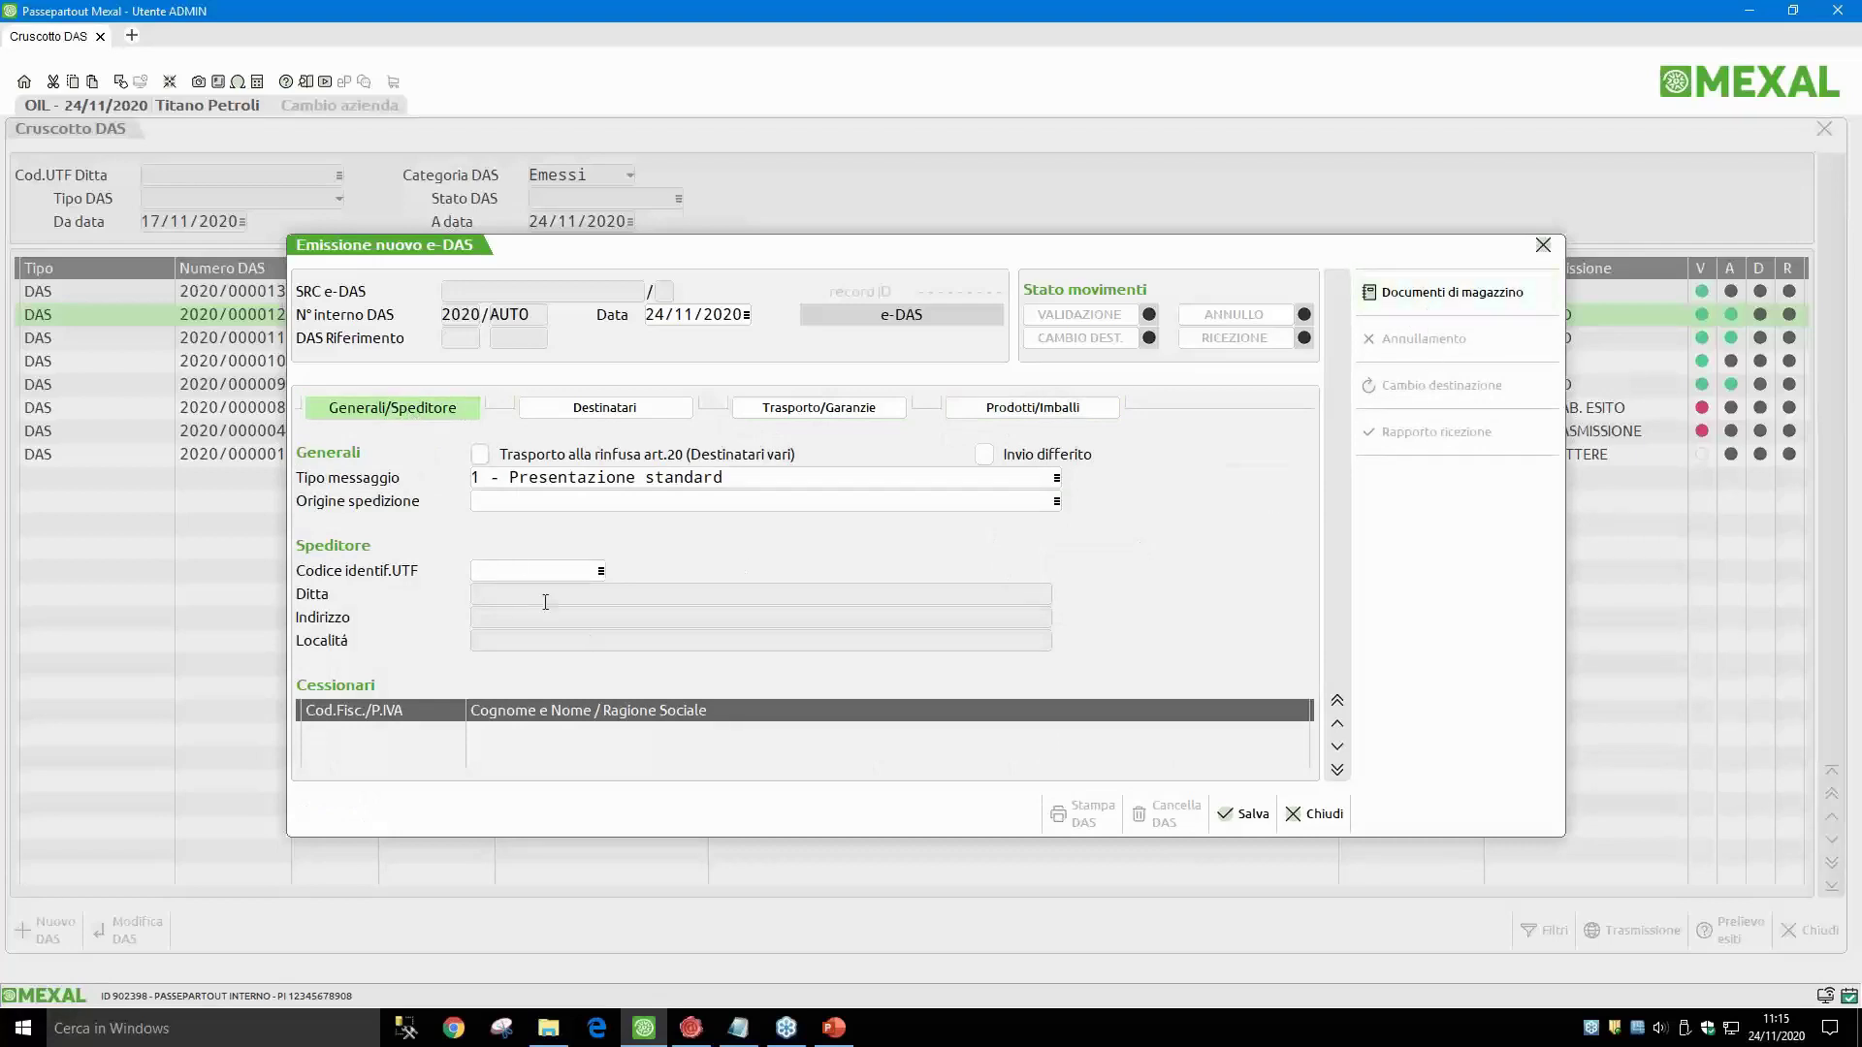
Step: Find FT warehouse documents for the new e-DAS and import the data of invoice FT 1/8 dated 24/11/20
click(1460, 301)
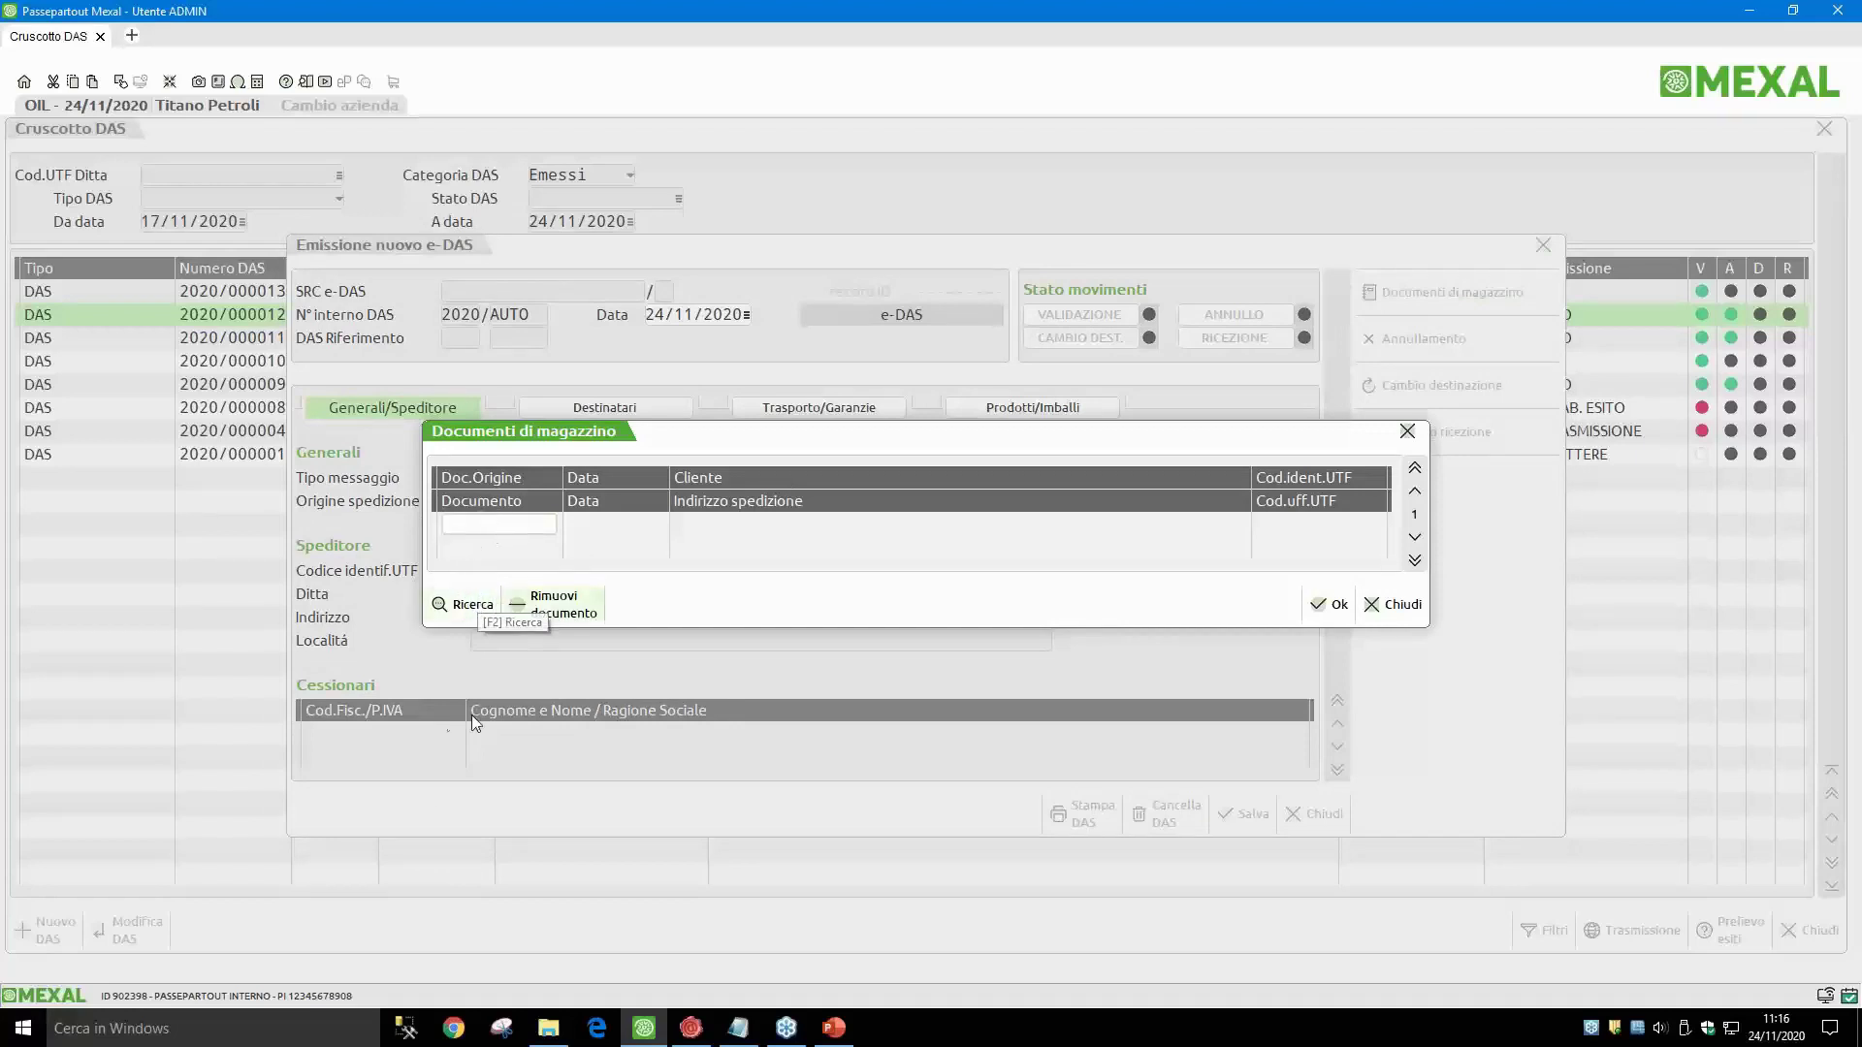
click(466, 609)
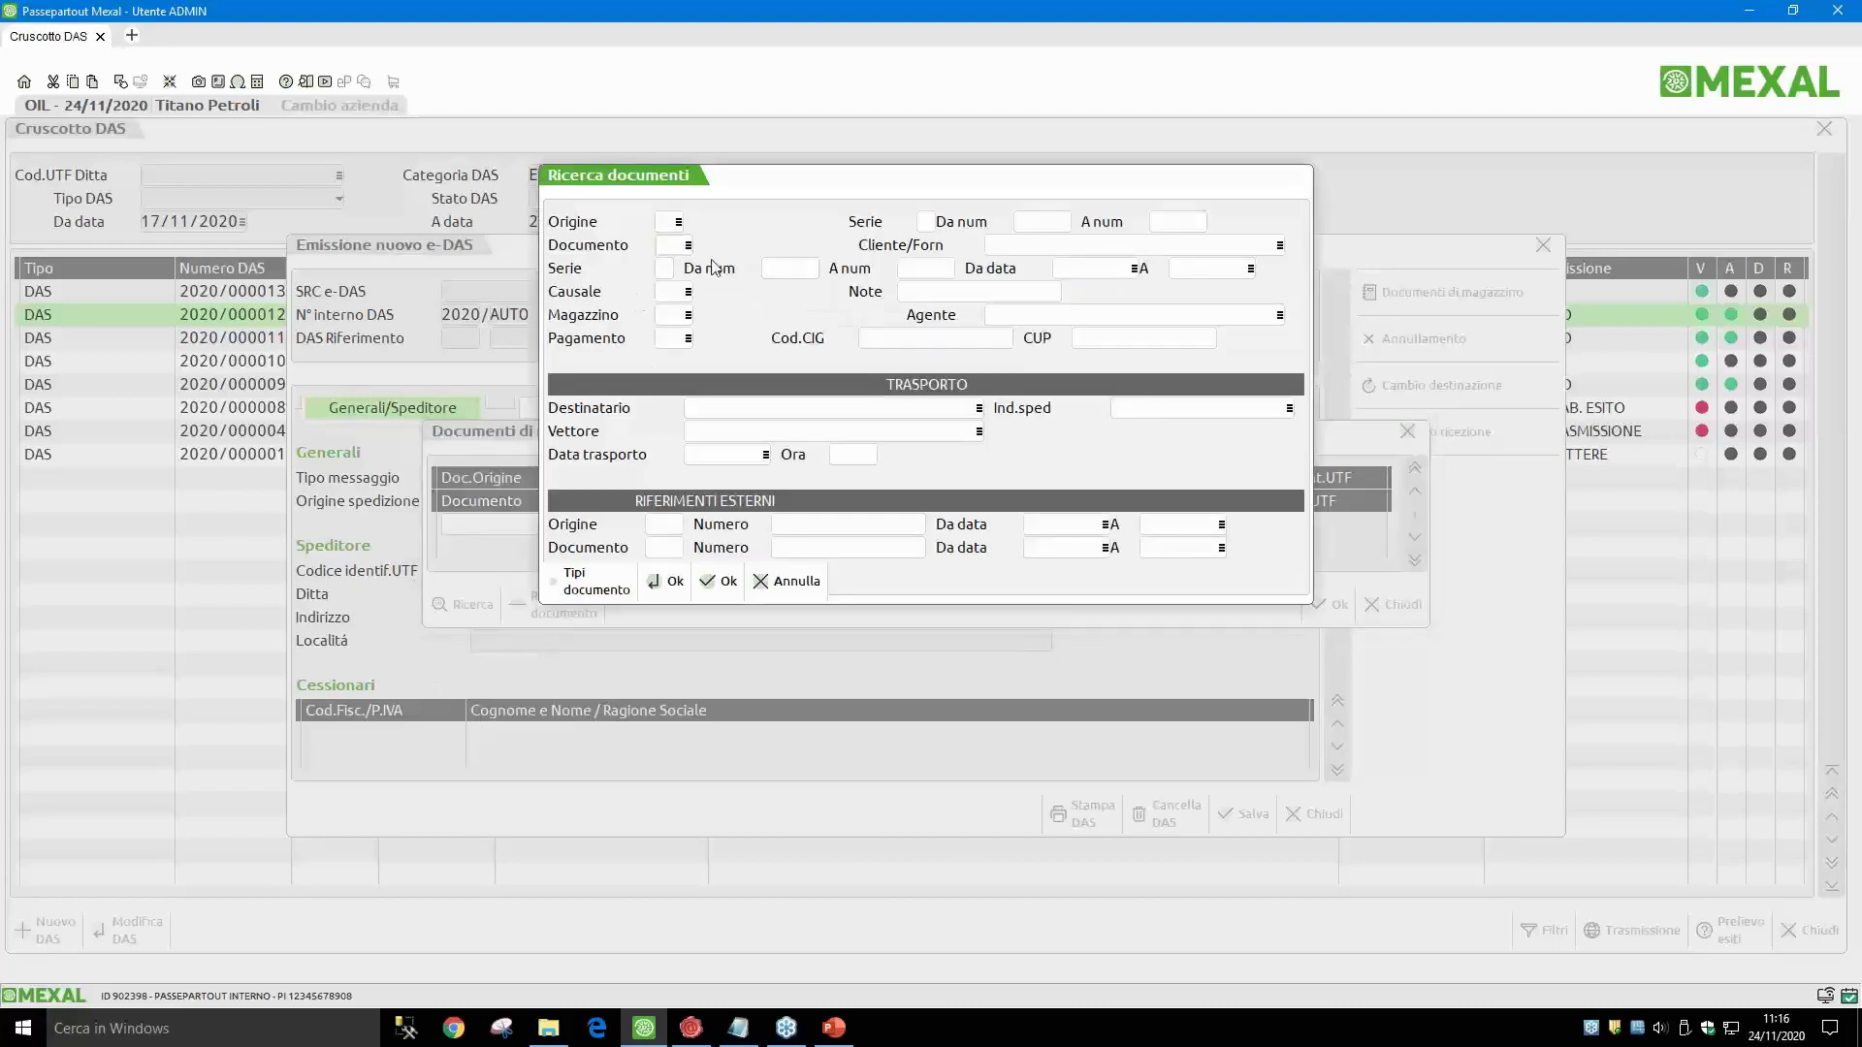
text(FT)
click(718, 582)
key(Down)
key(Down)
key(Down)
key(Down)
key(Down)
key(Down)
key(Down)
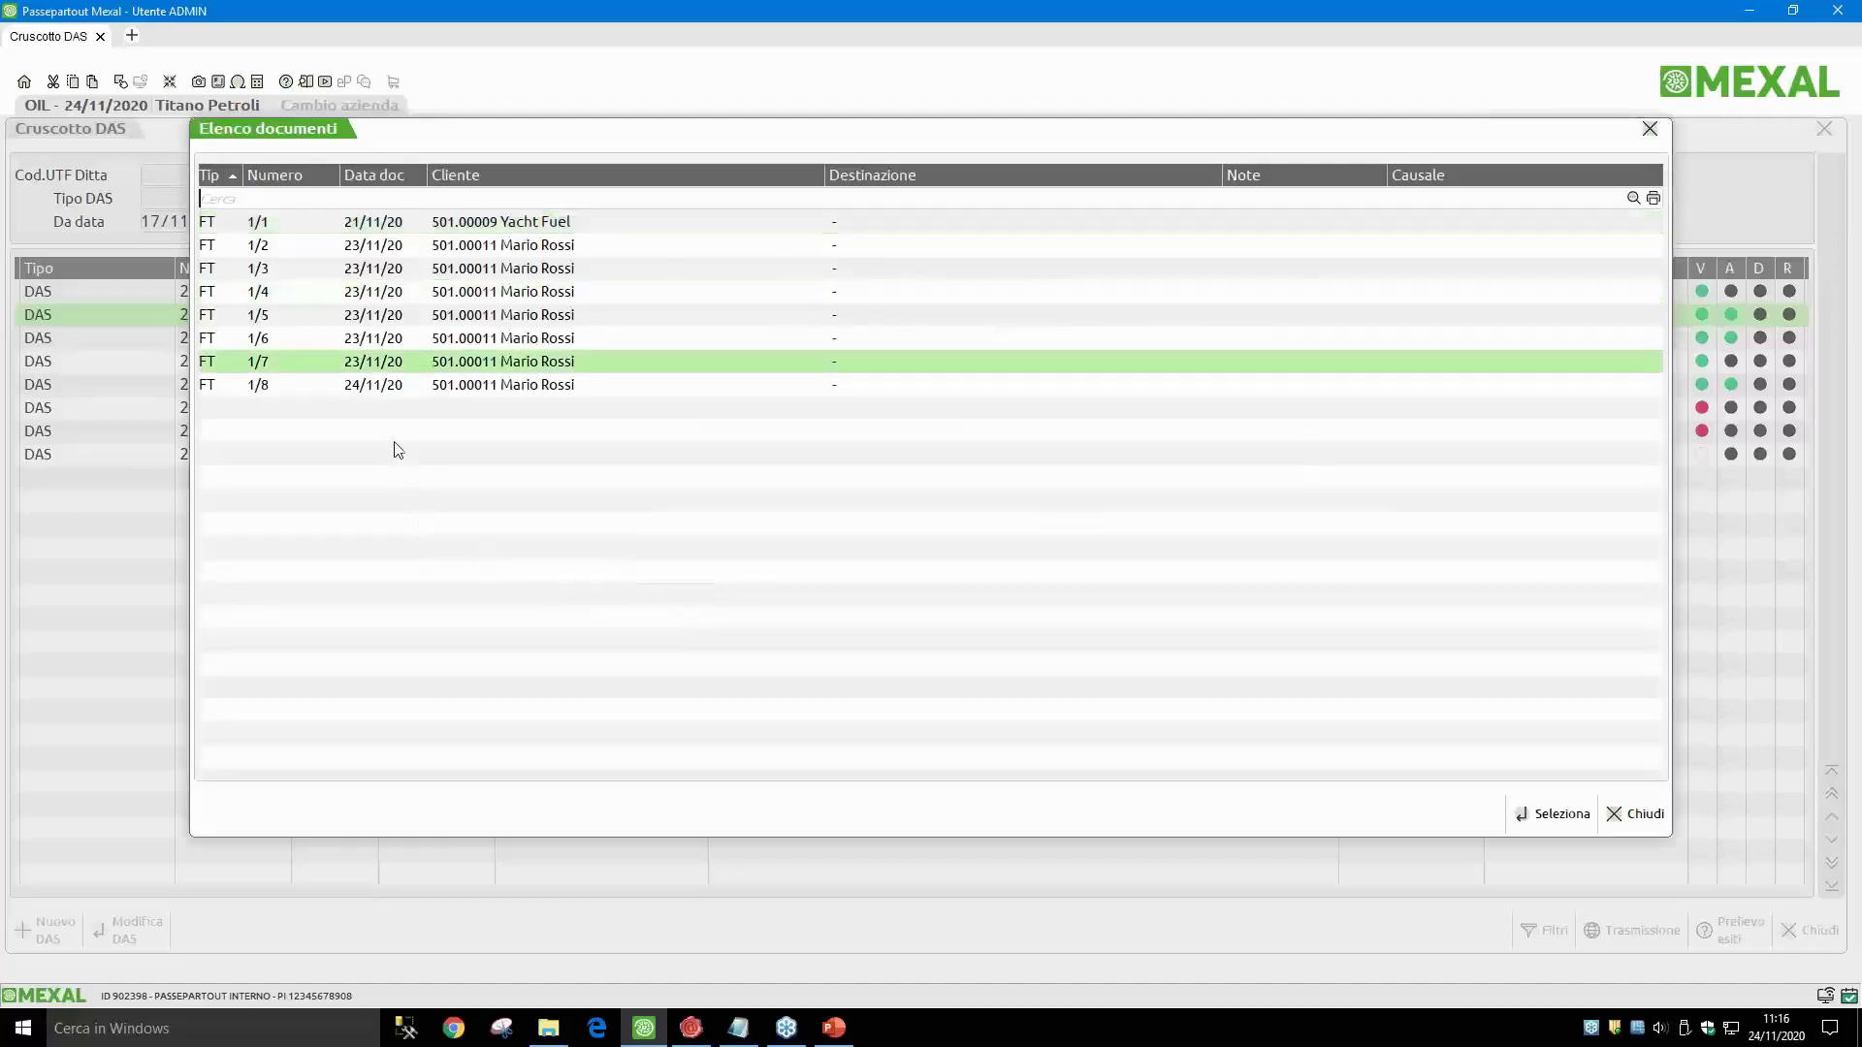
double_click(294, 388)
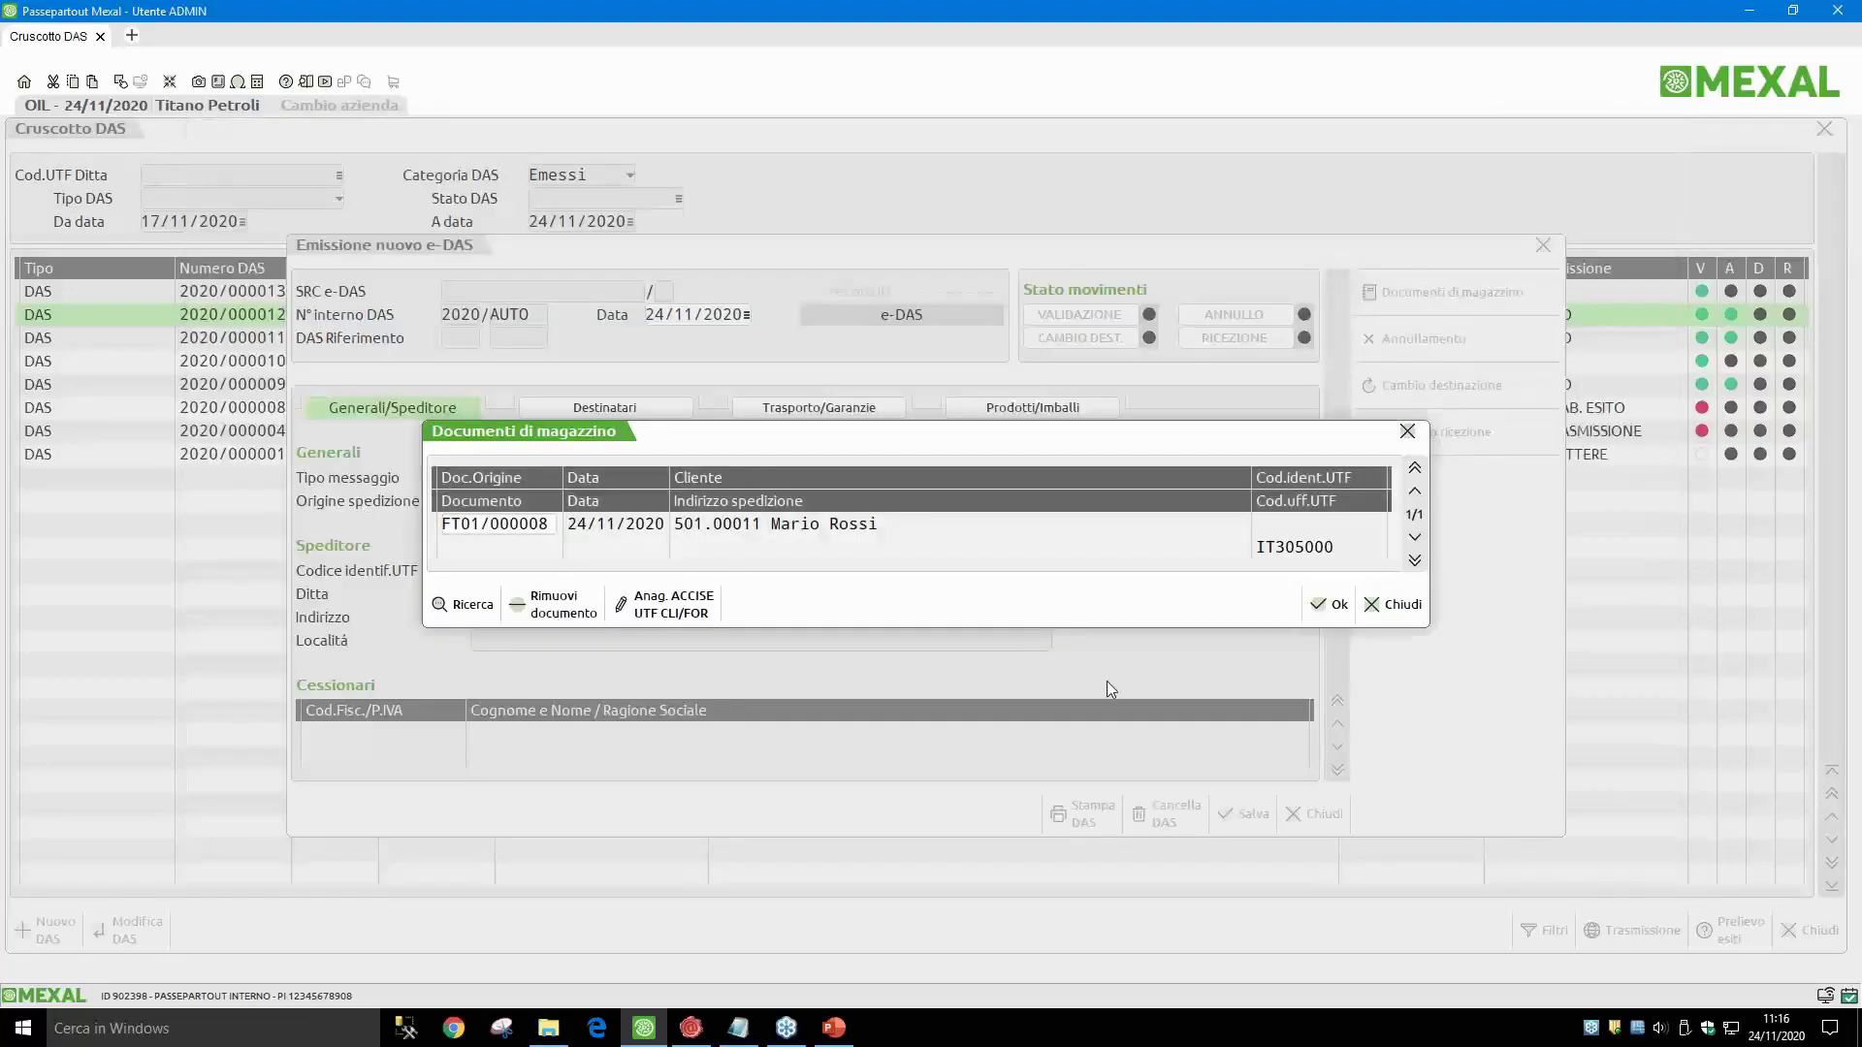
click(1320, 605)
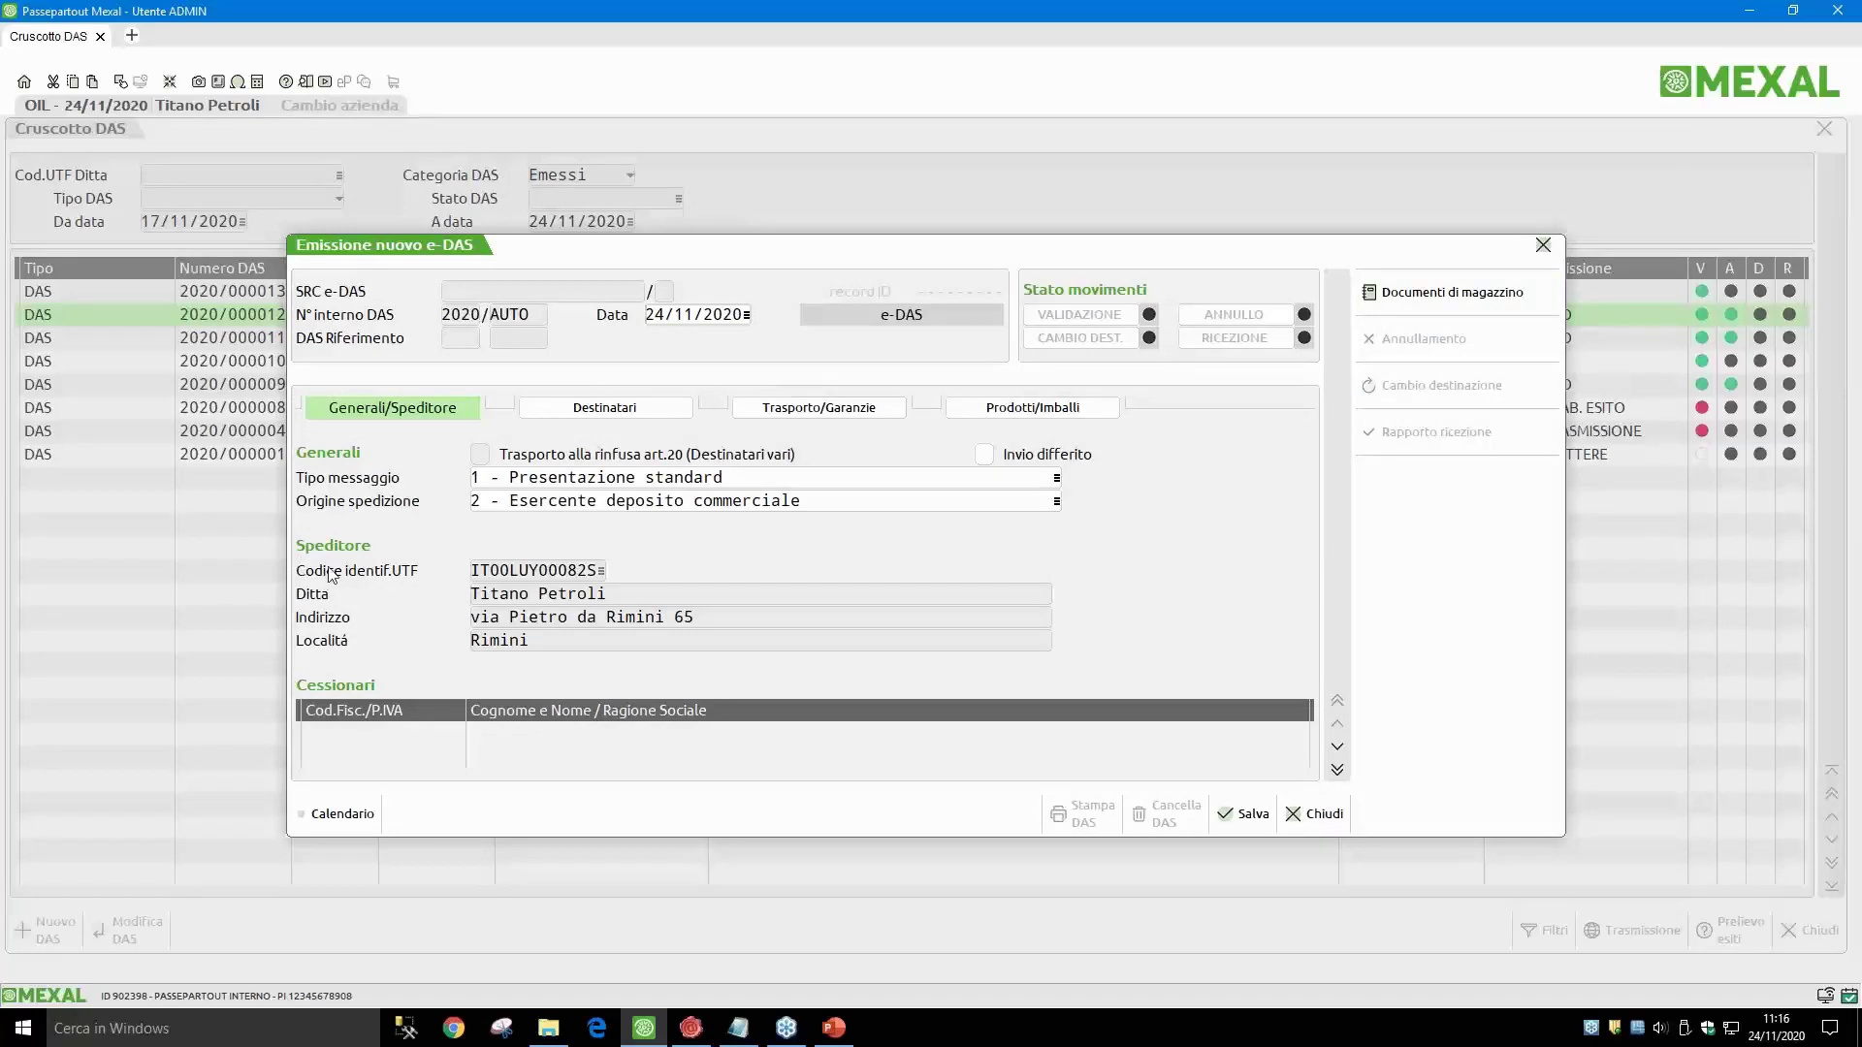
Step: Set the e-DAS message type to 1 Presentazione standard and accept the shipment origin 2 Esercente deposito commerciale
click(1056, 478)
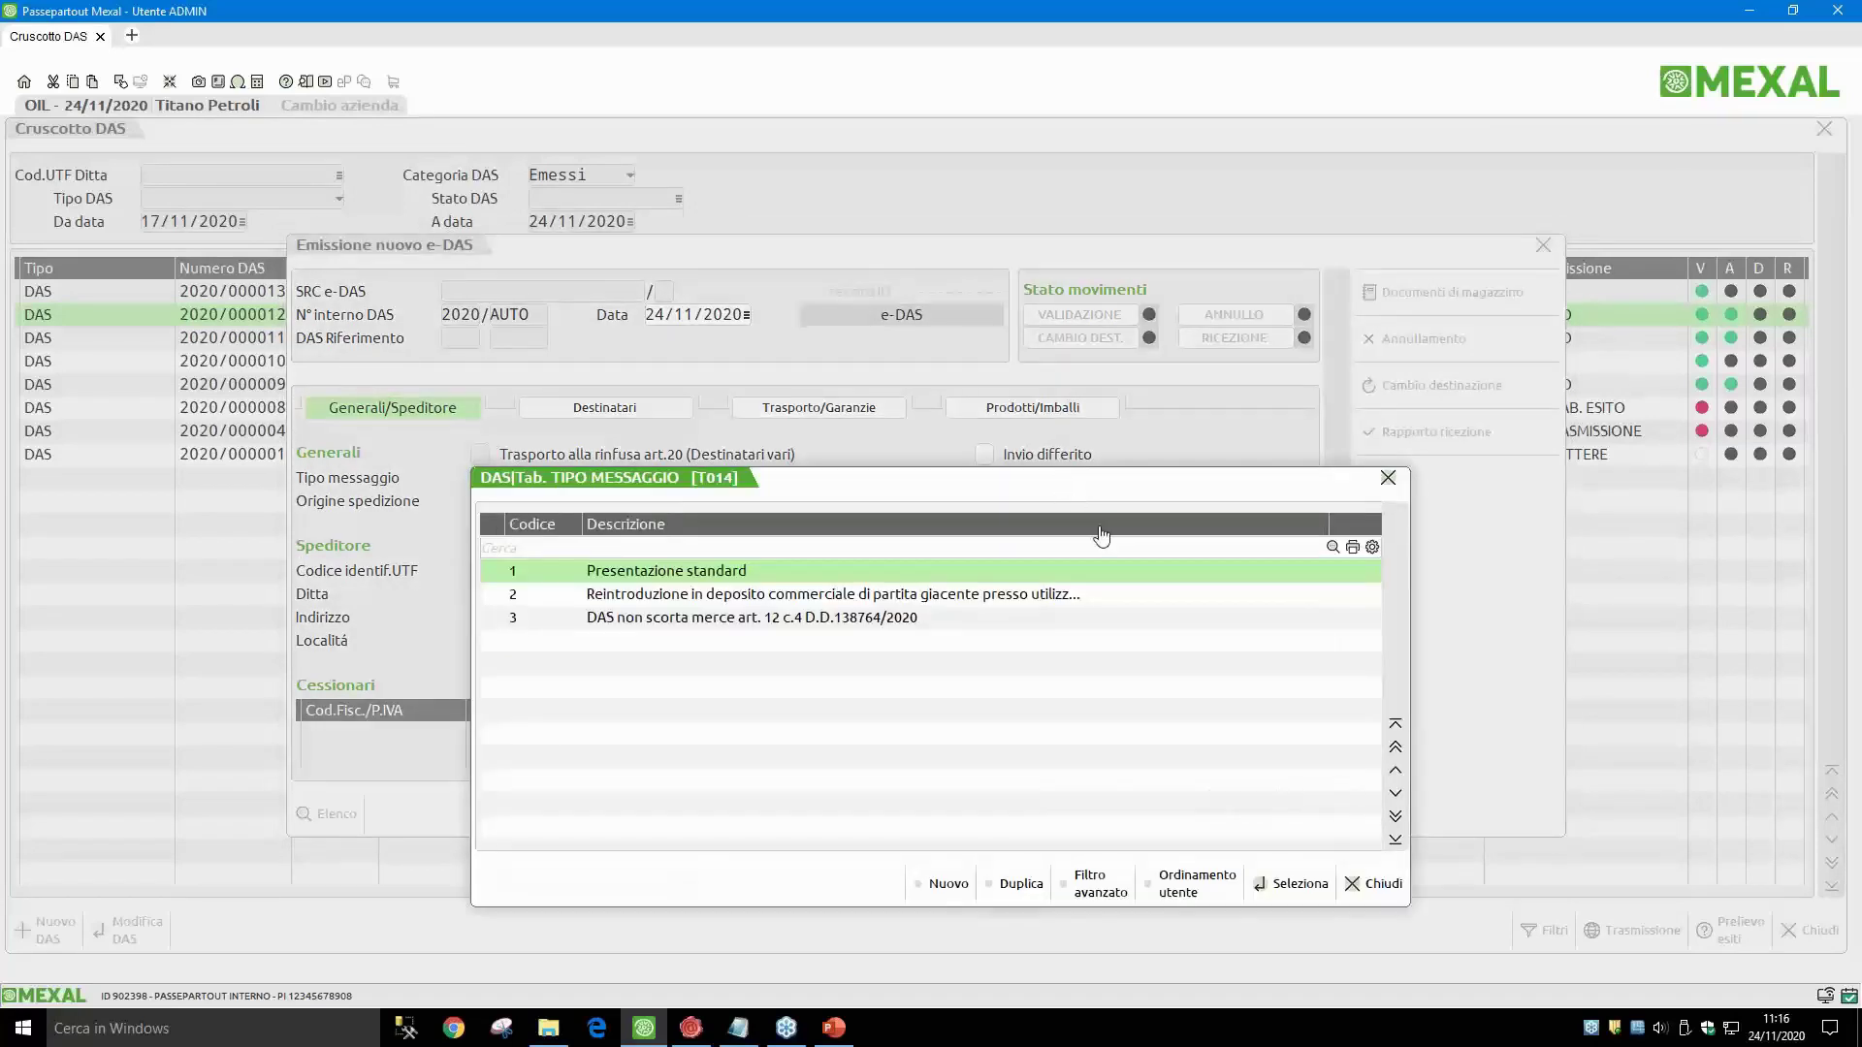
double_click(805, 575)
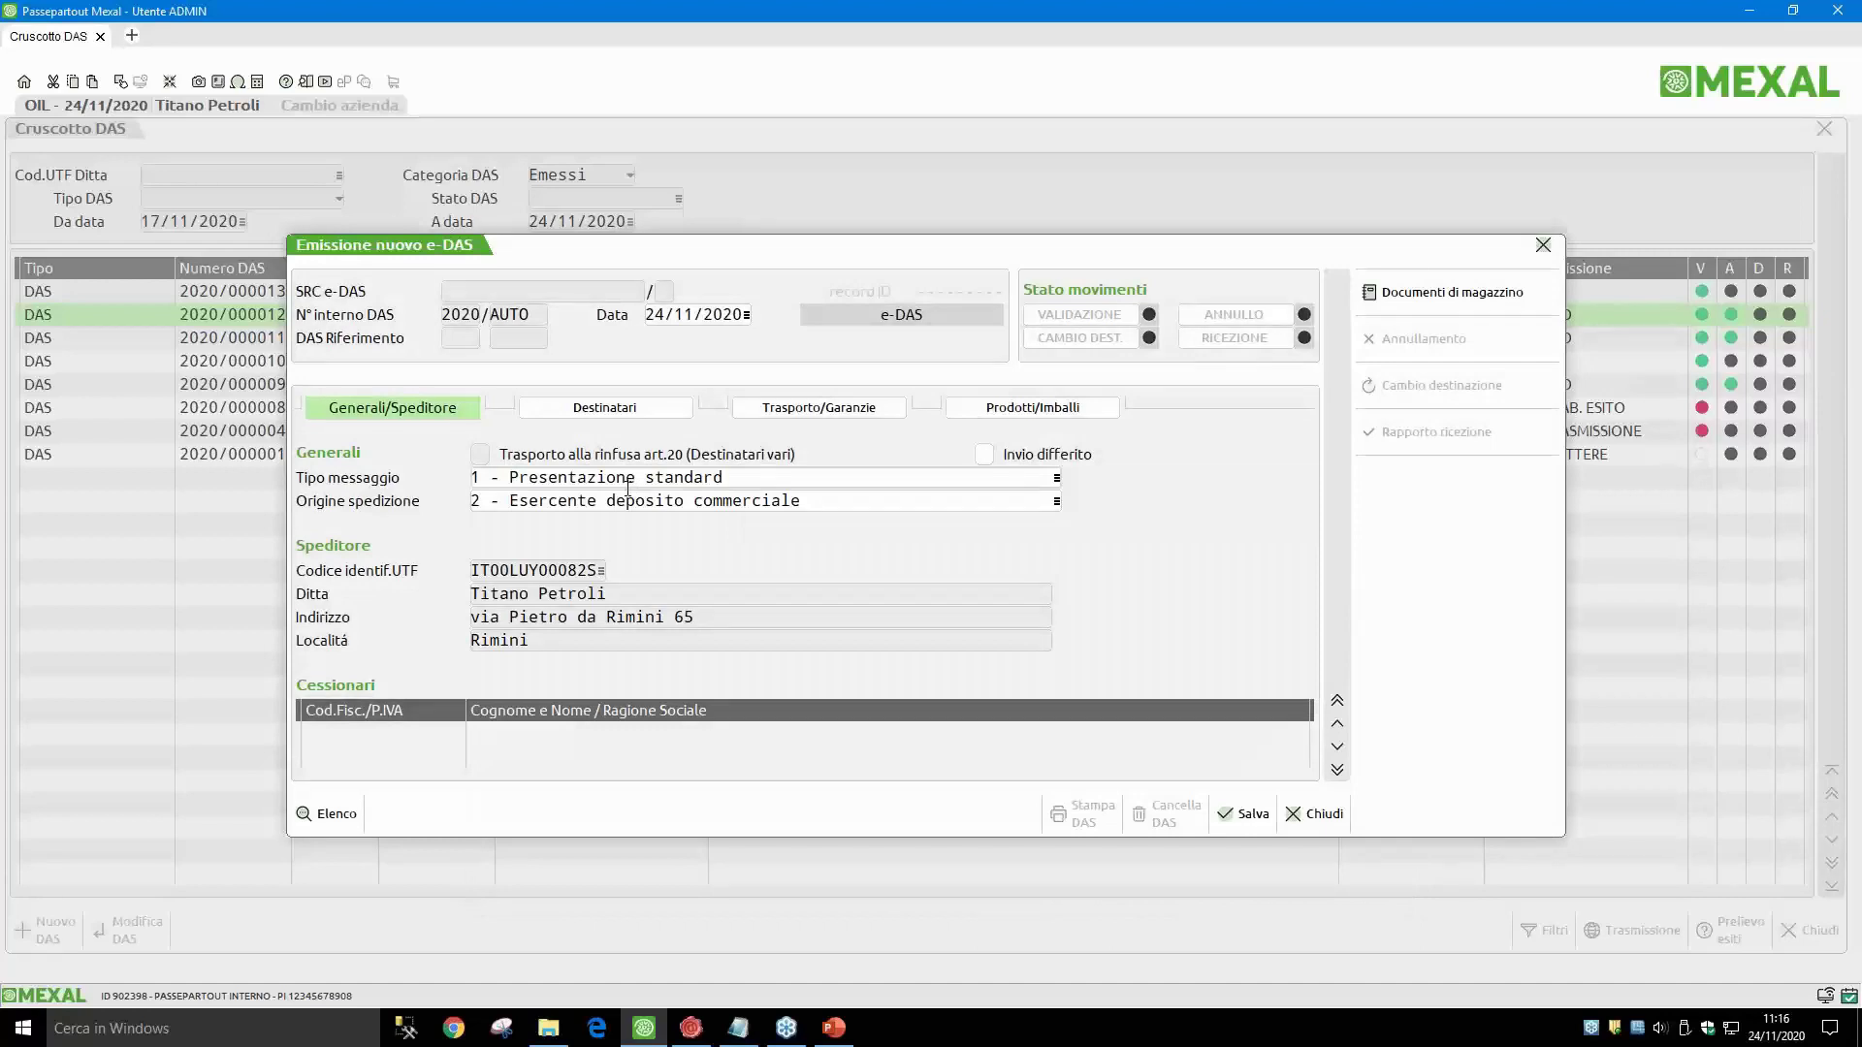
key(Return)
key(Return)
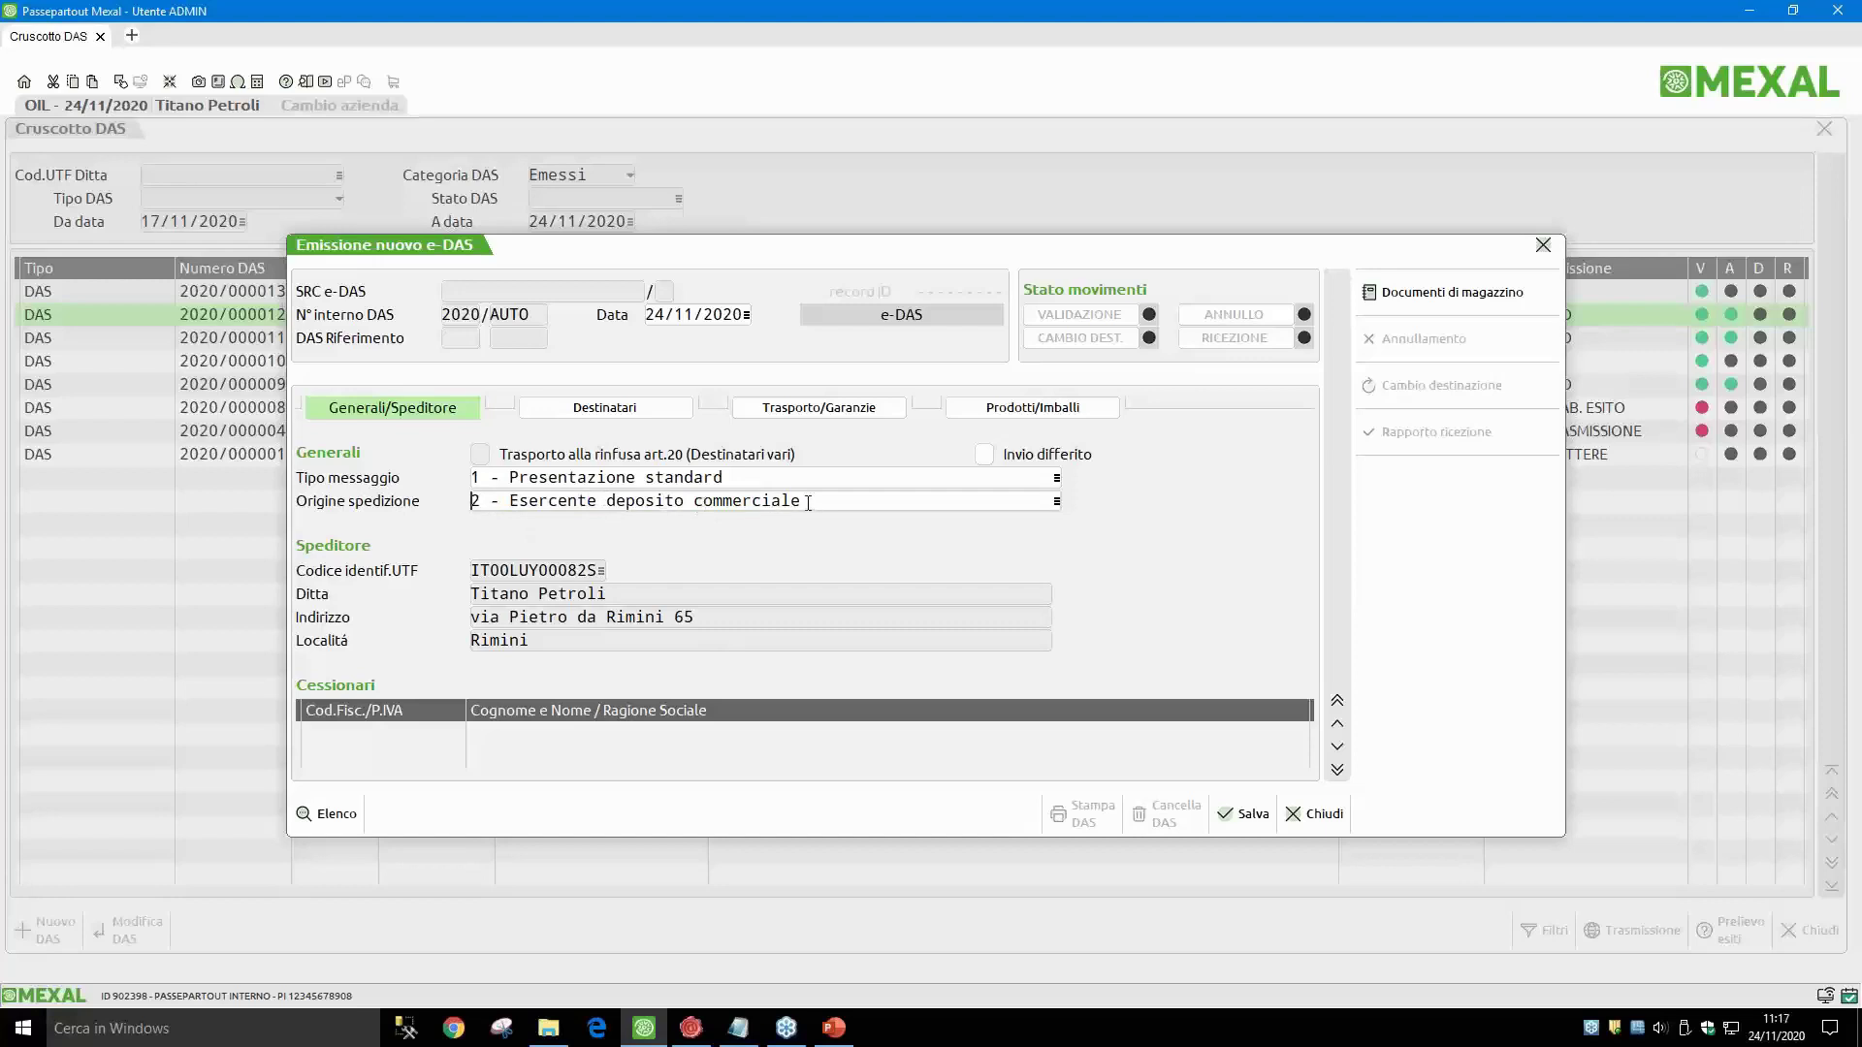
Step: Review the imported recipient, transport and guarantee, and energy product data of the new e-DAS
click(609, 408)
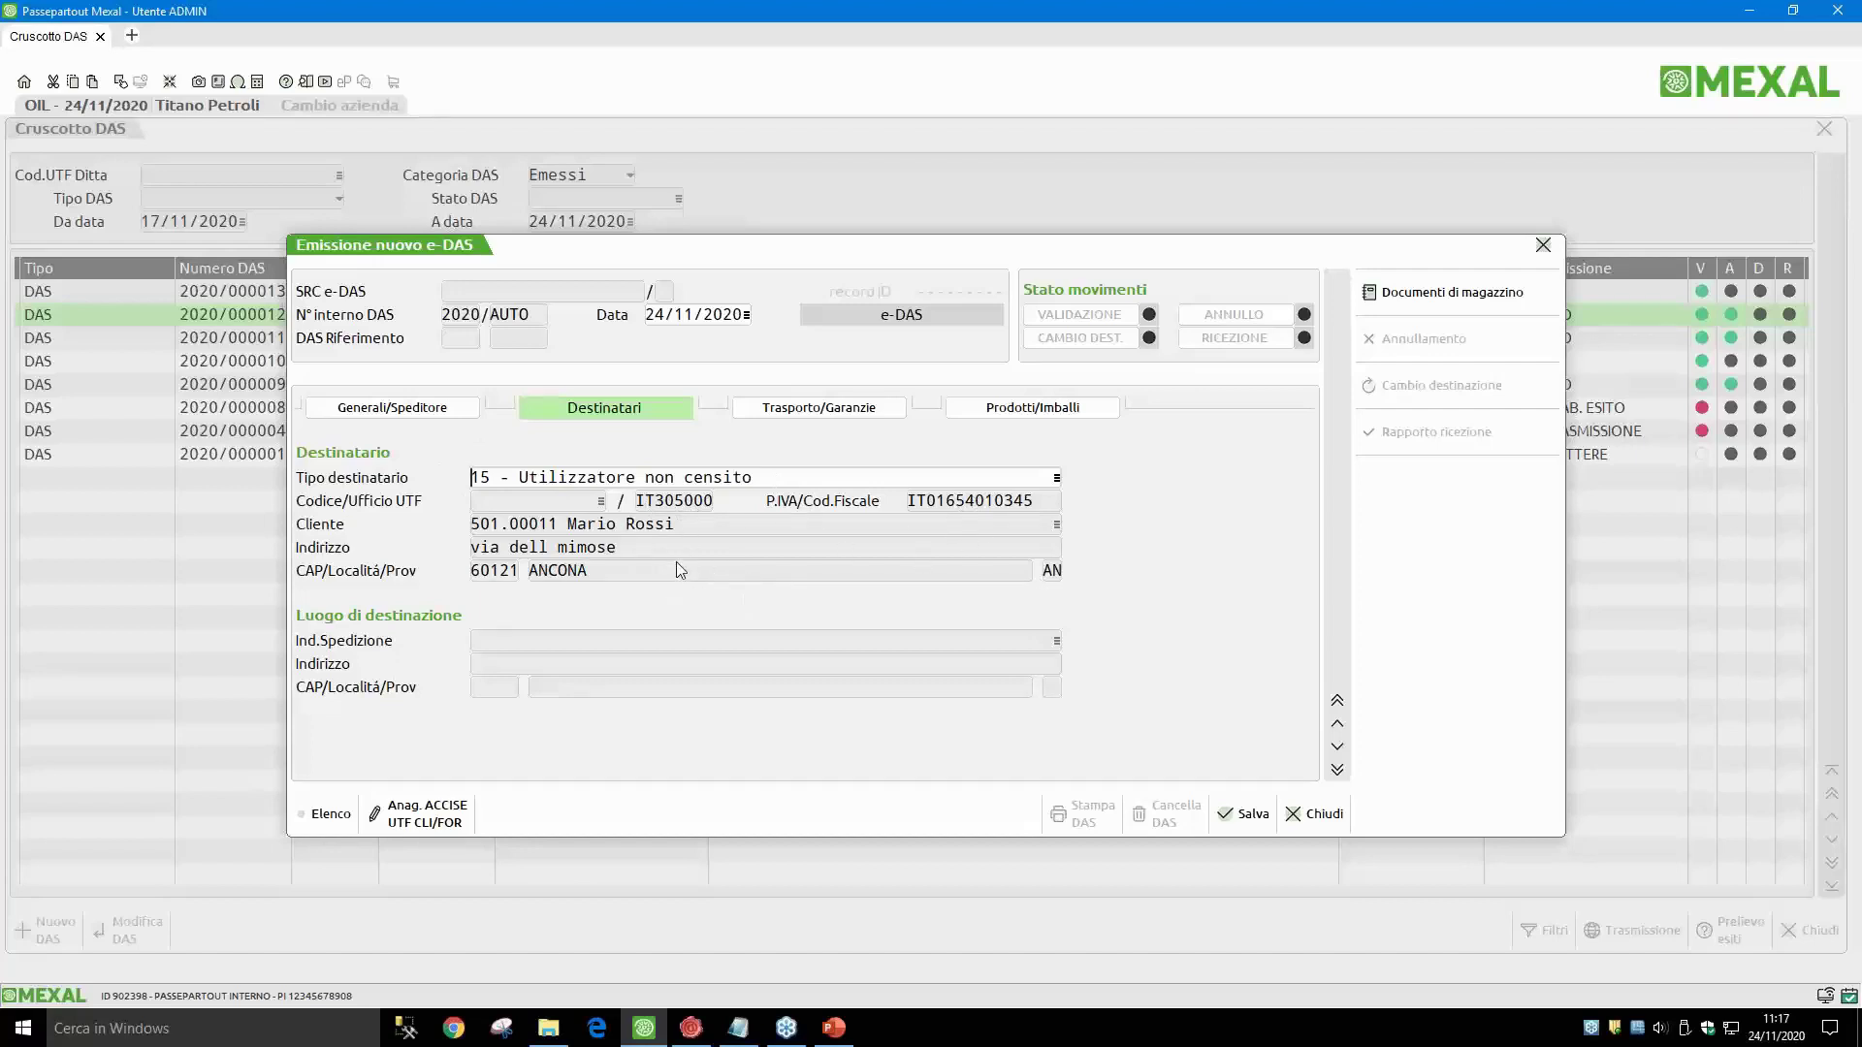
click(832, 417)
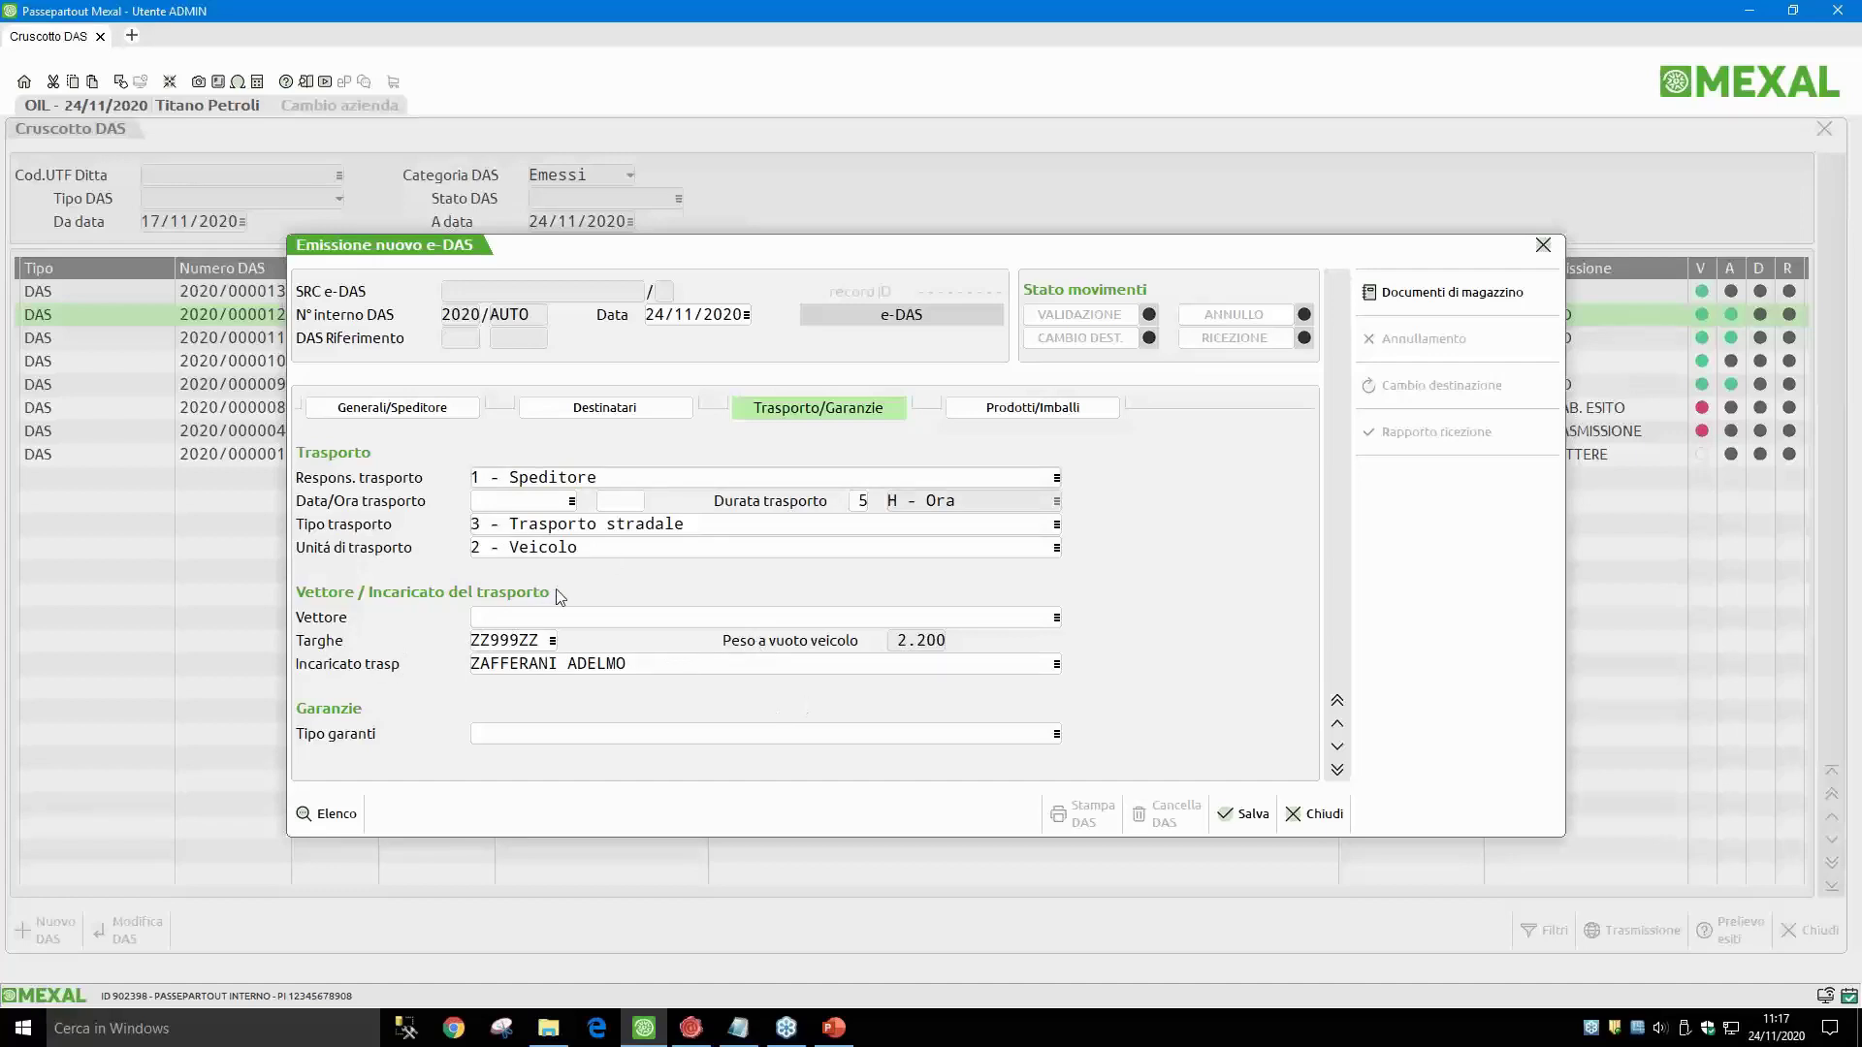
click(1026, 424)
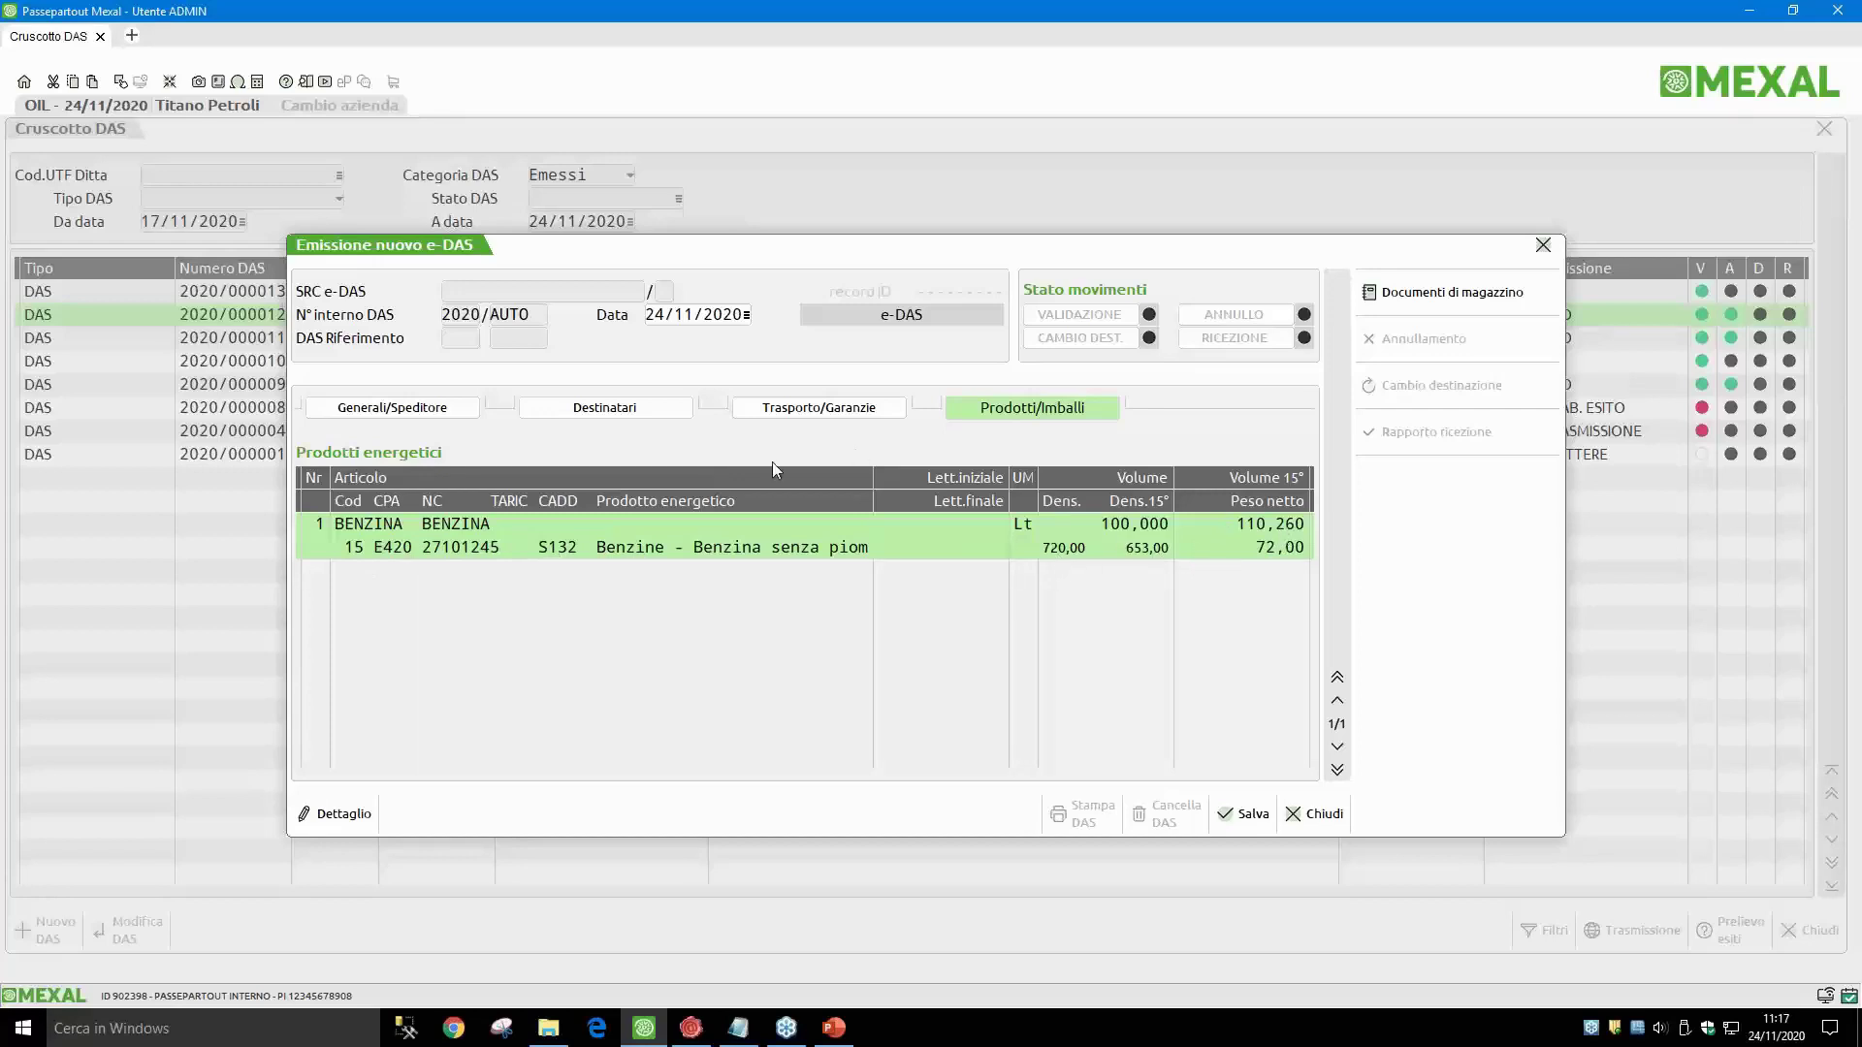
Step: Set the transport date to the working date 24/11/2020 and the transport time to 16:00
click(810, 409)
click(522, 499)
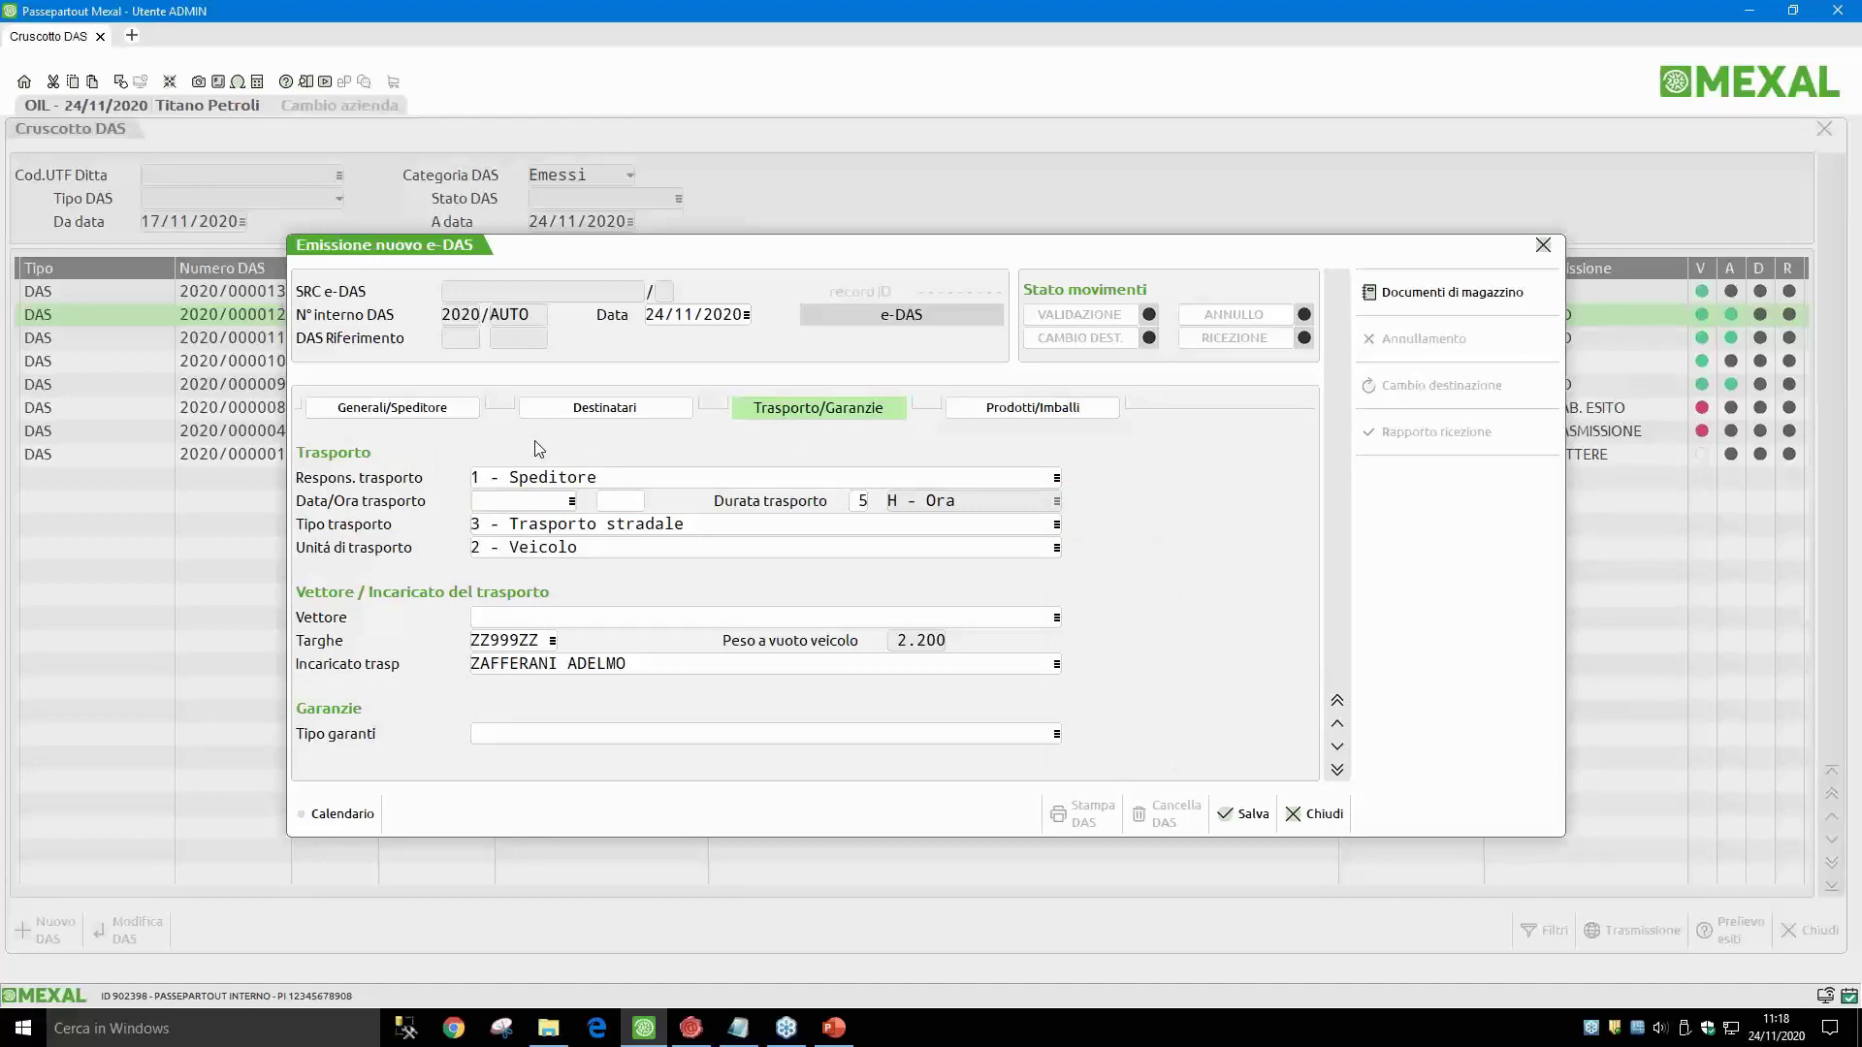
key(F2)
key(Down)
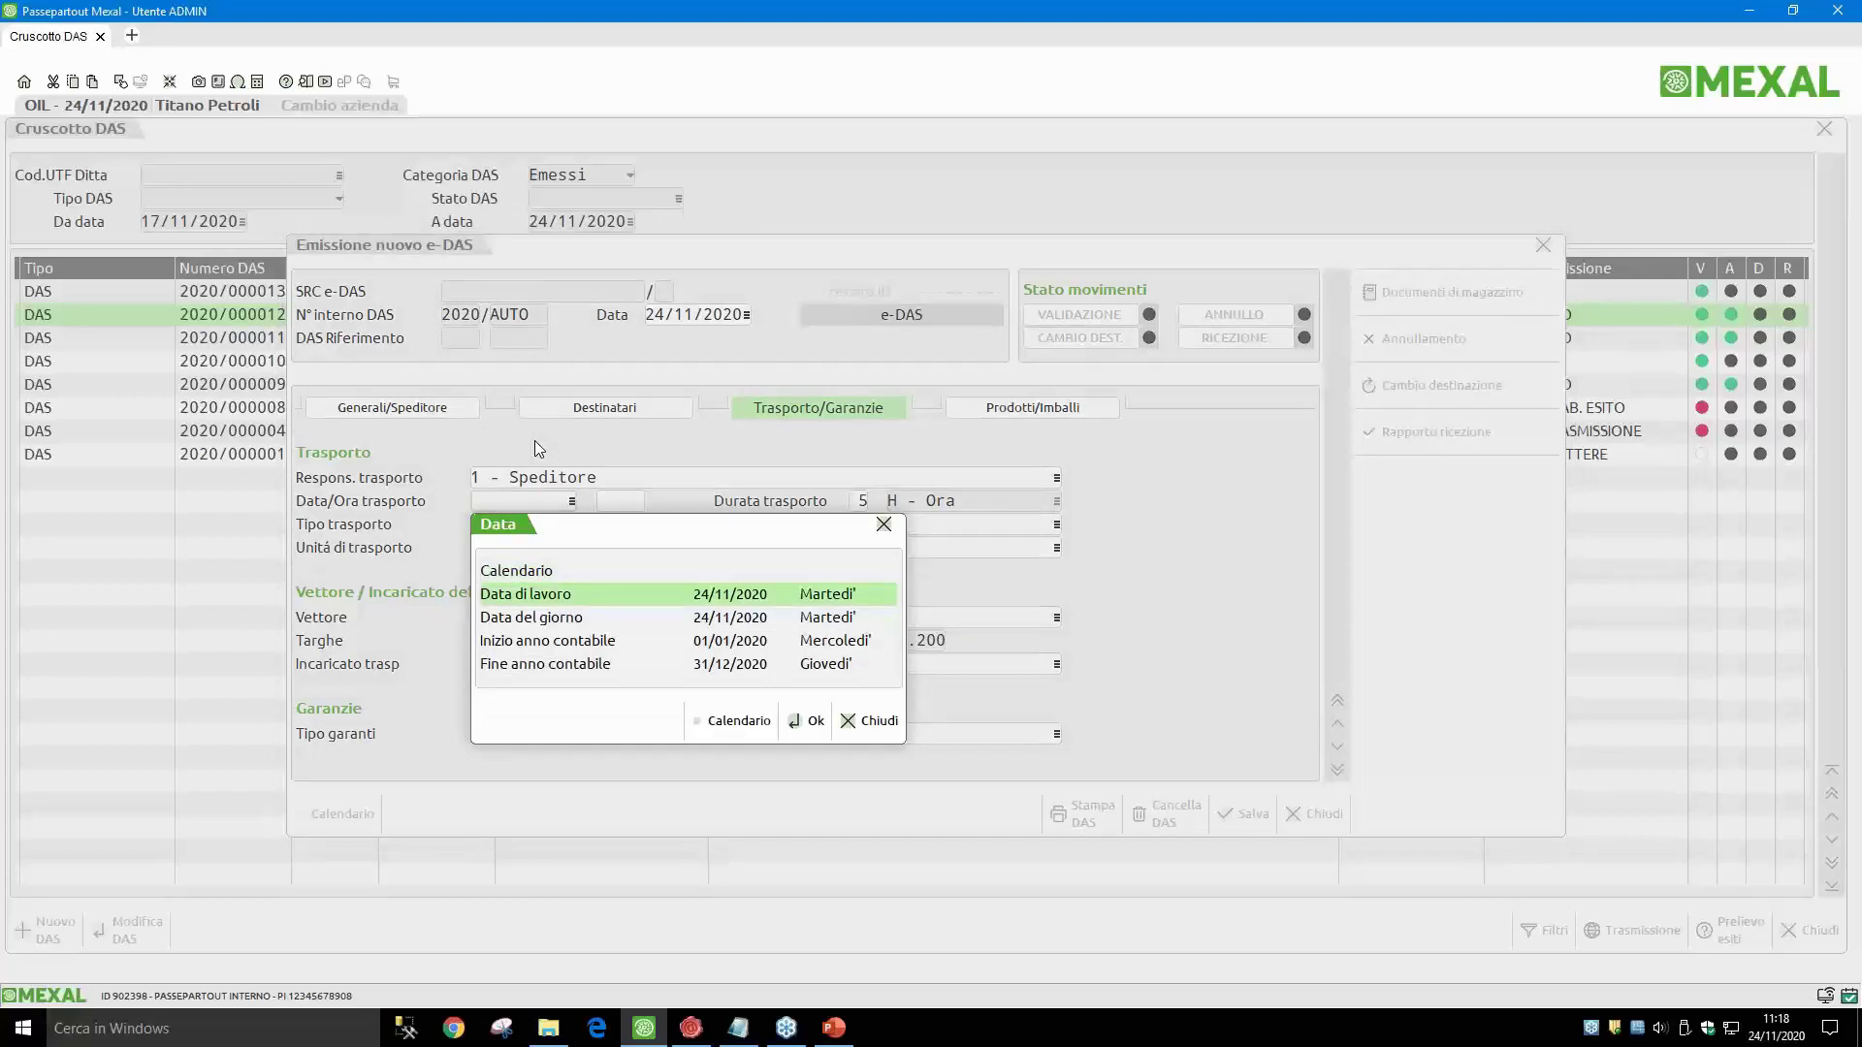
key(Return)
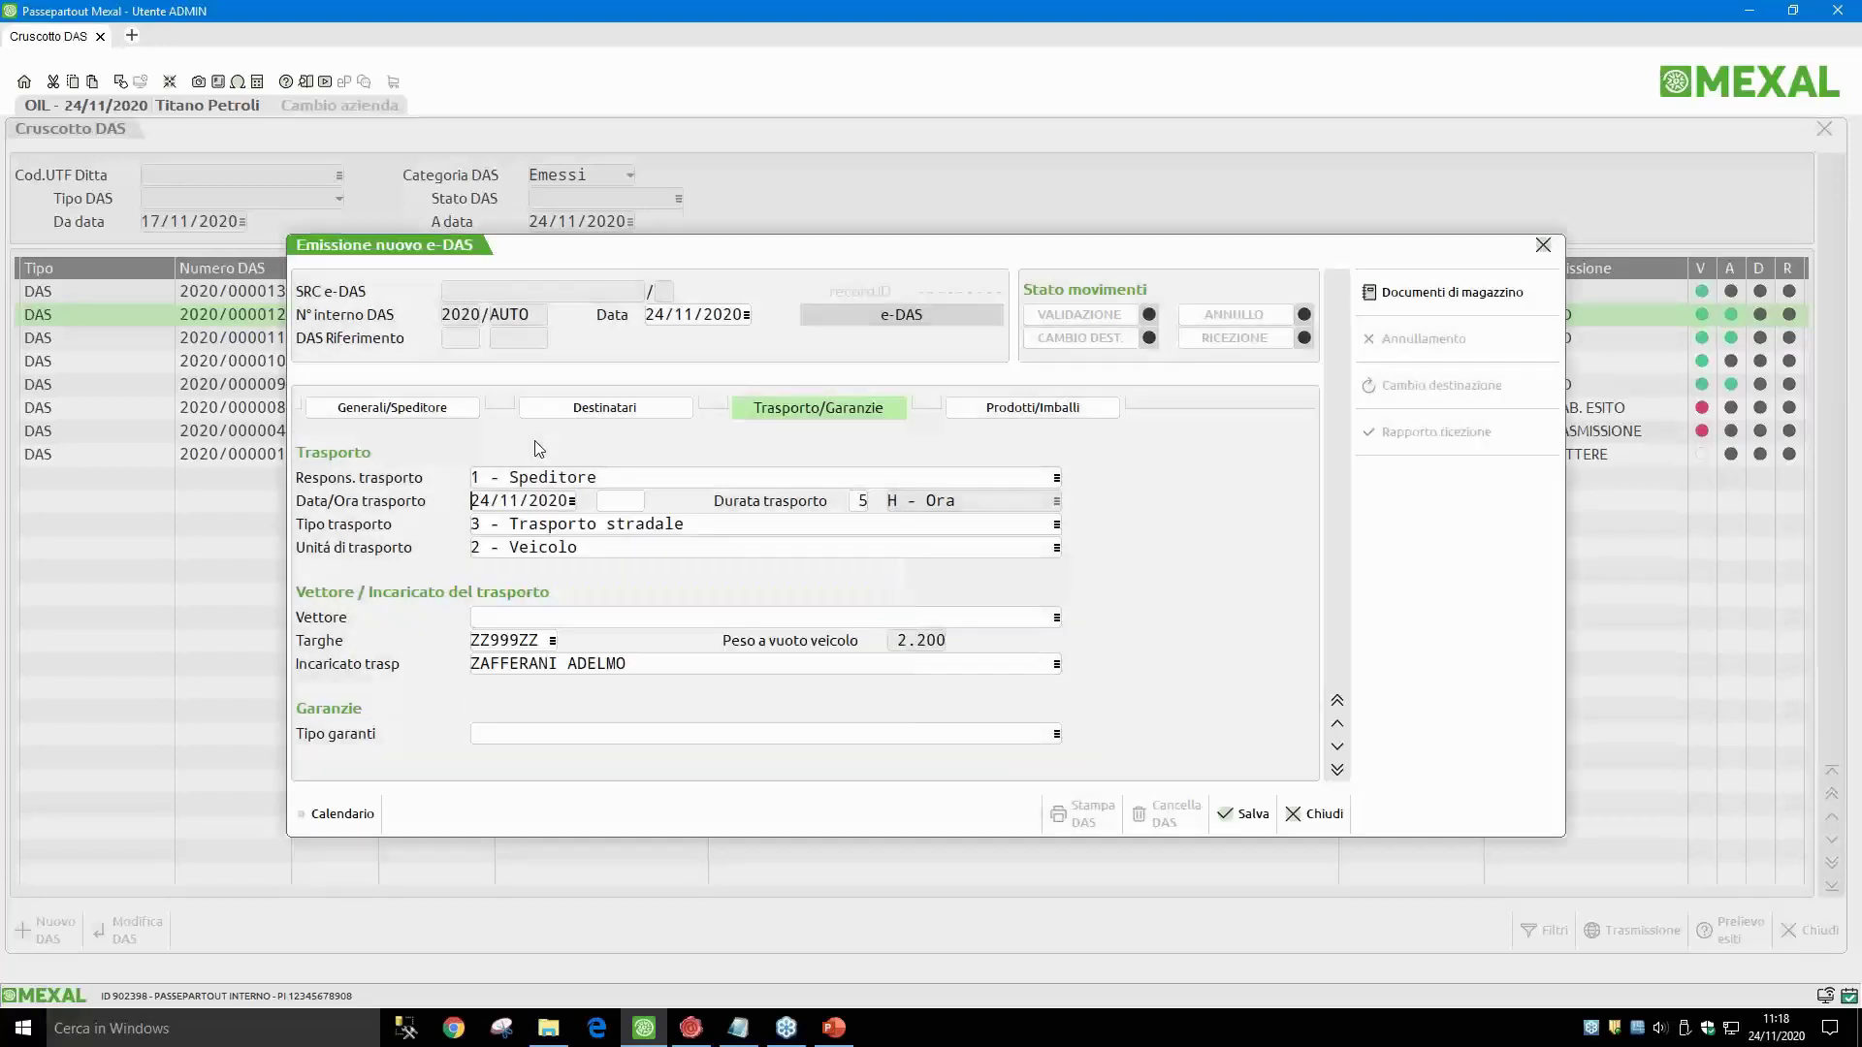
key(Return)
text(16)
key(Return)
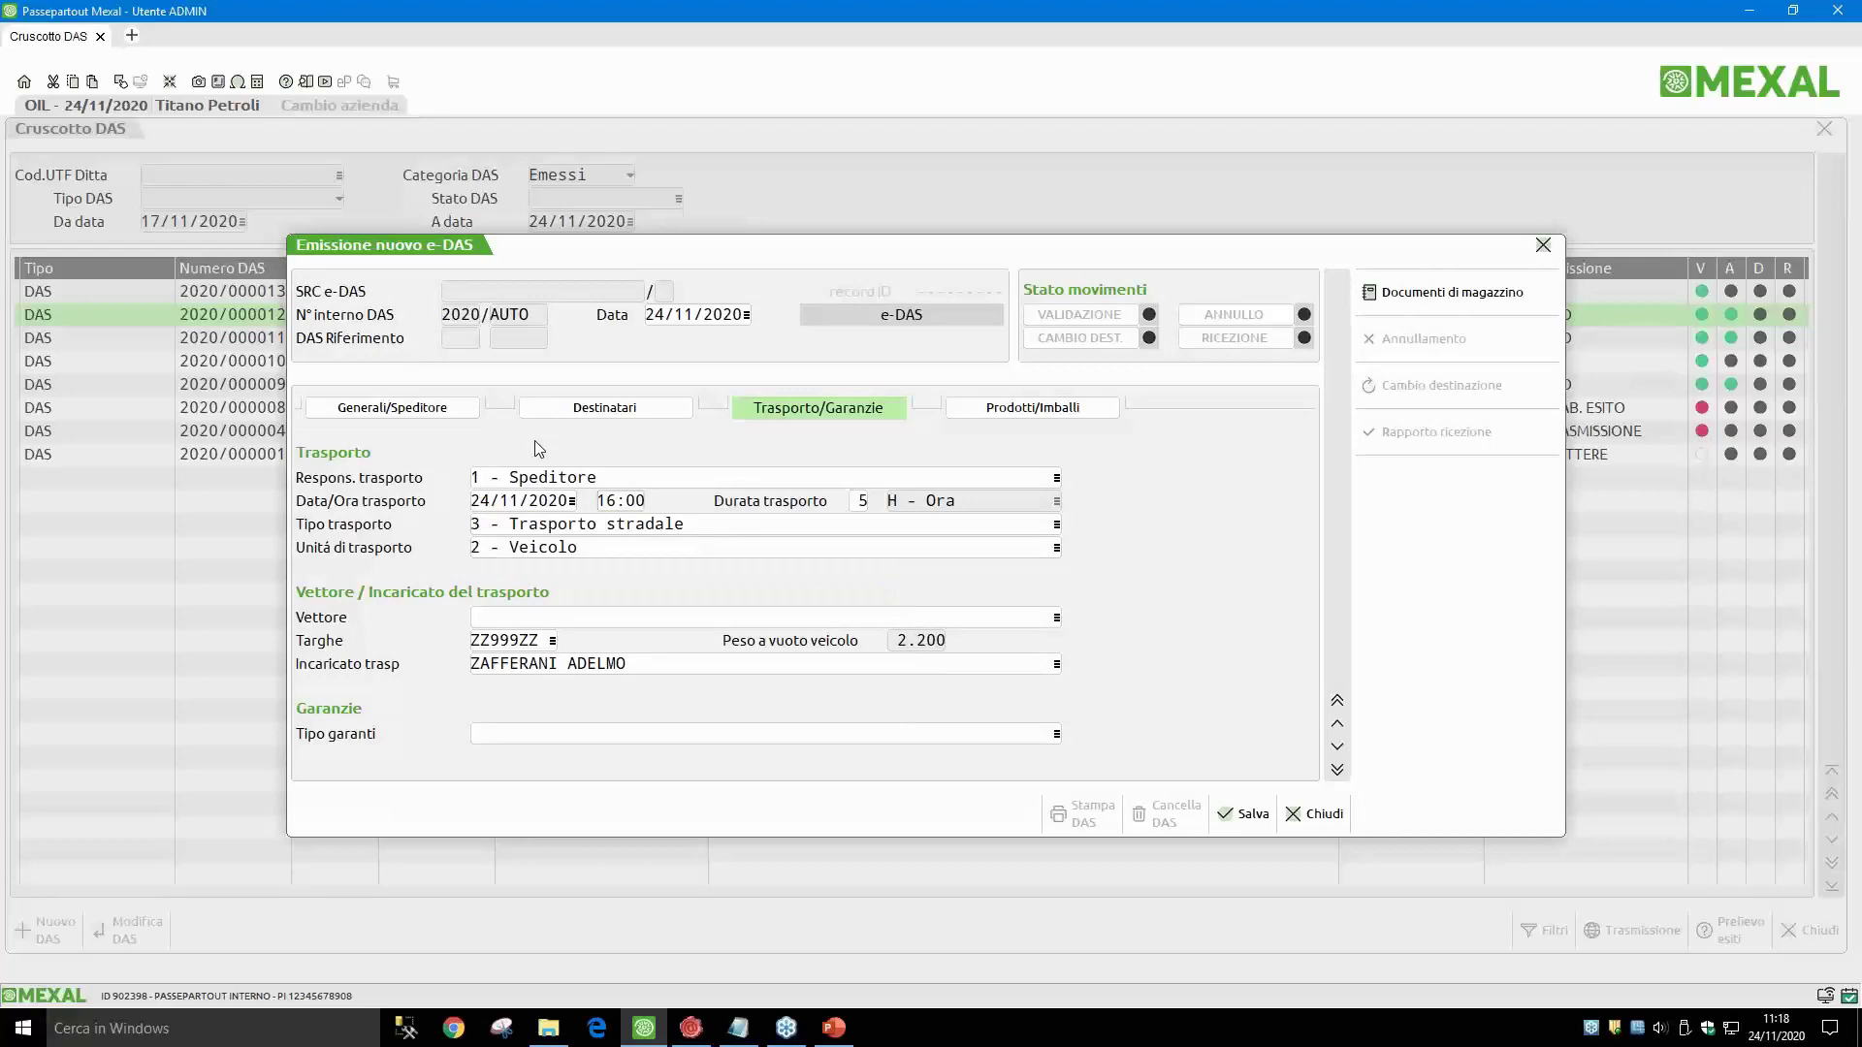
Step: Set the transport duration to 8 hours and save the new e-DAS
key(Return)
key(Delete)
text(8)
key(Return)
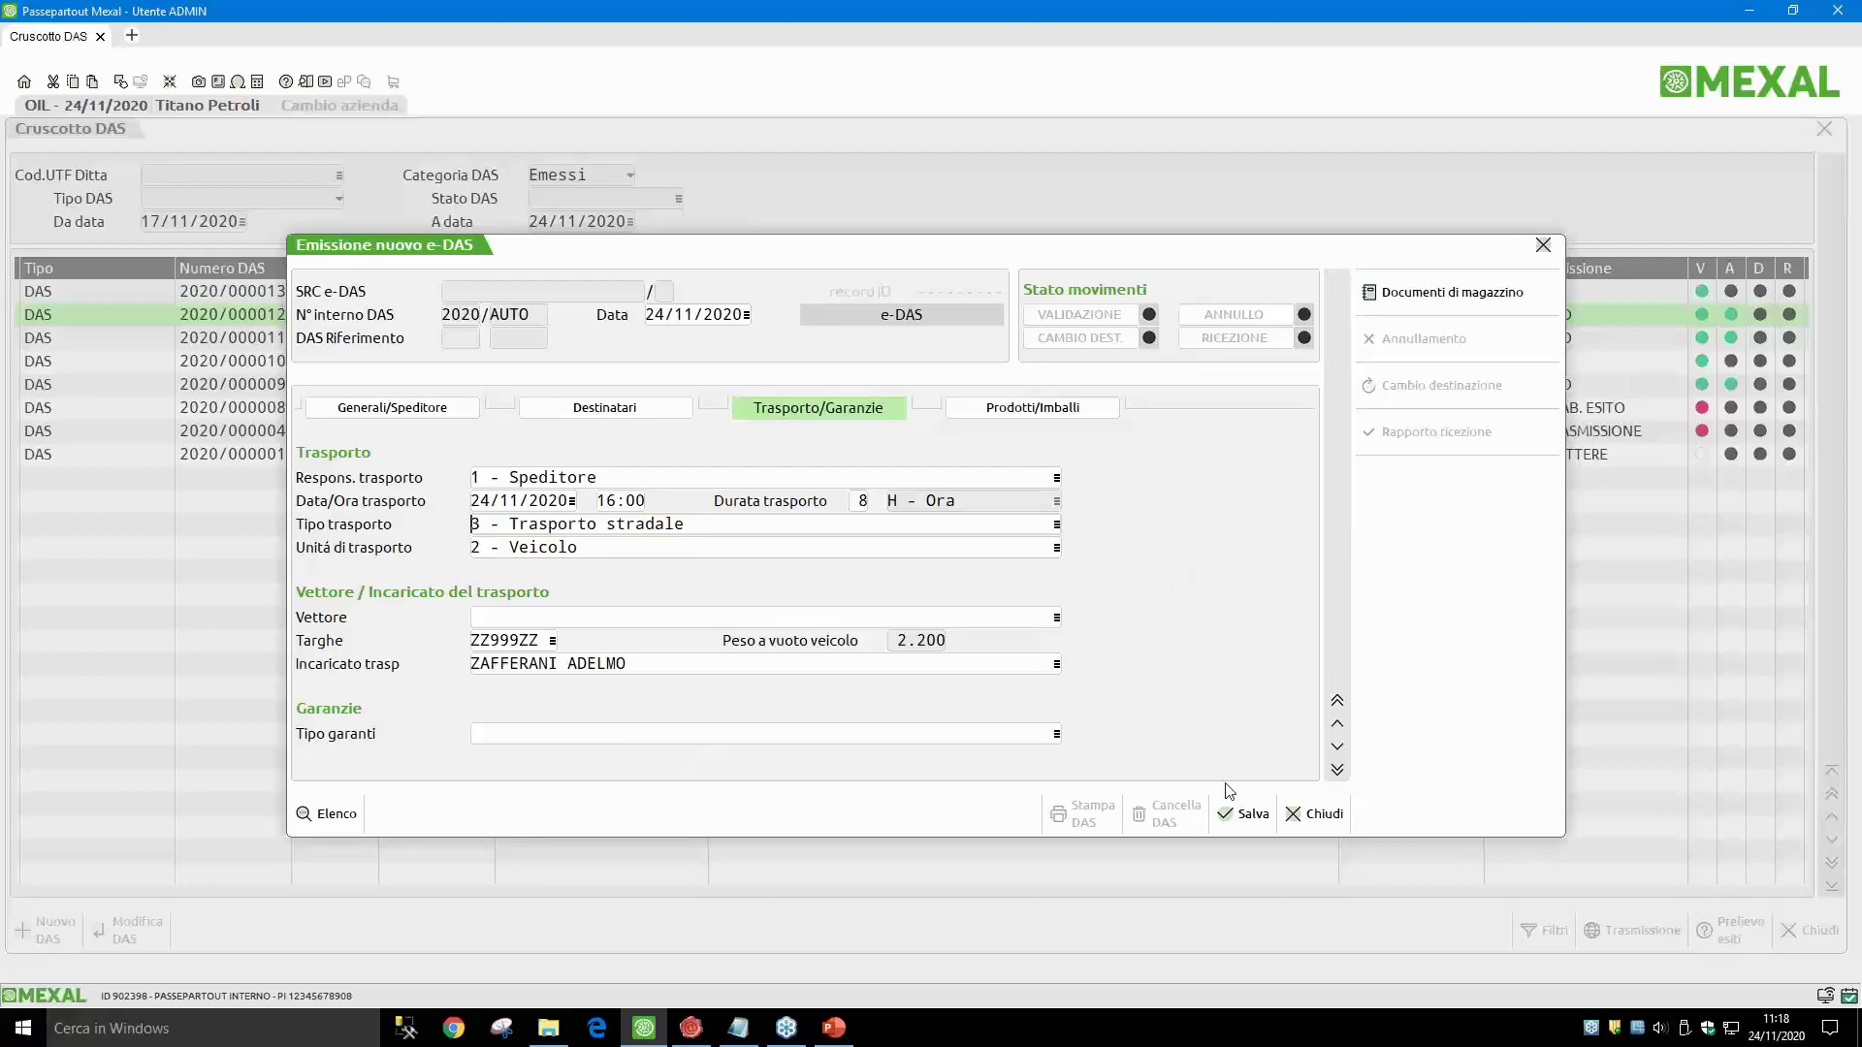
click(1243, 819)
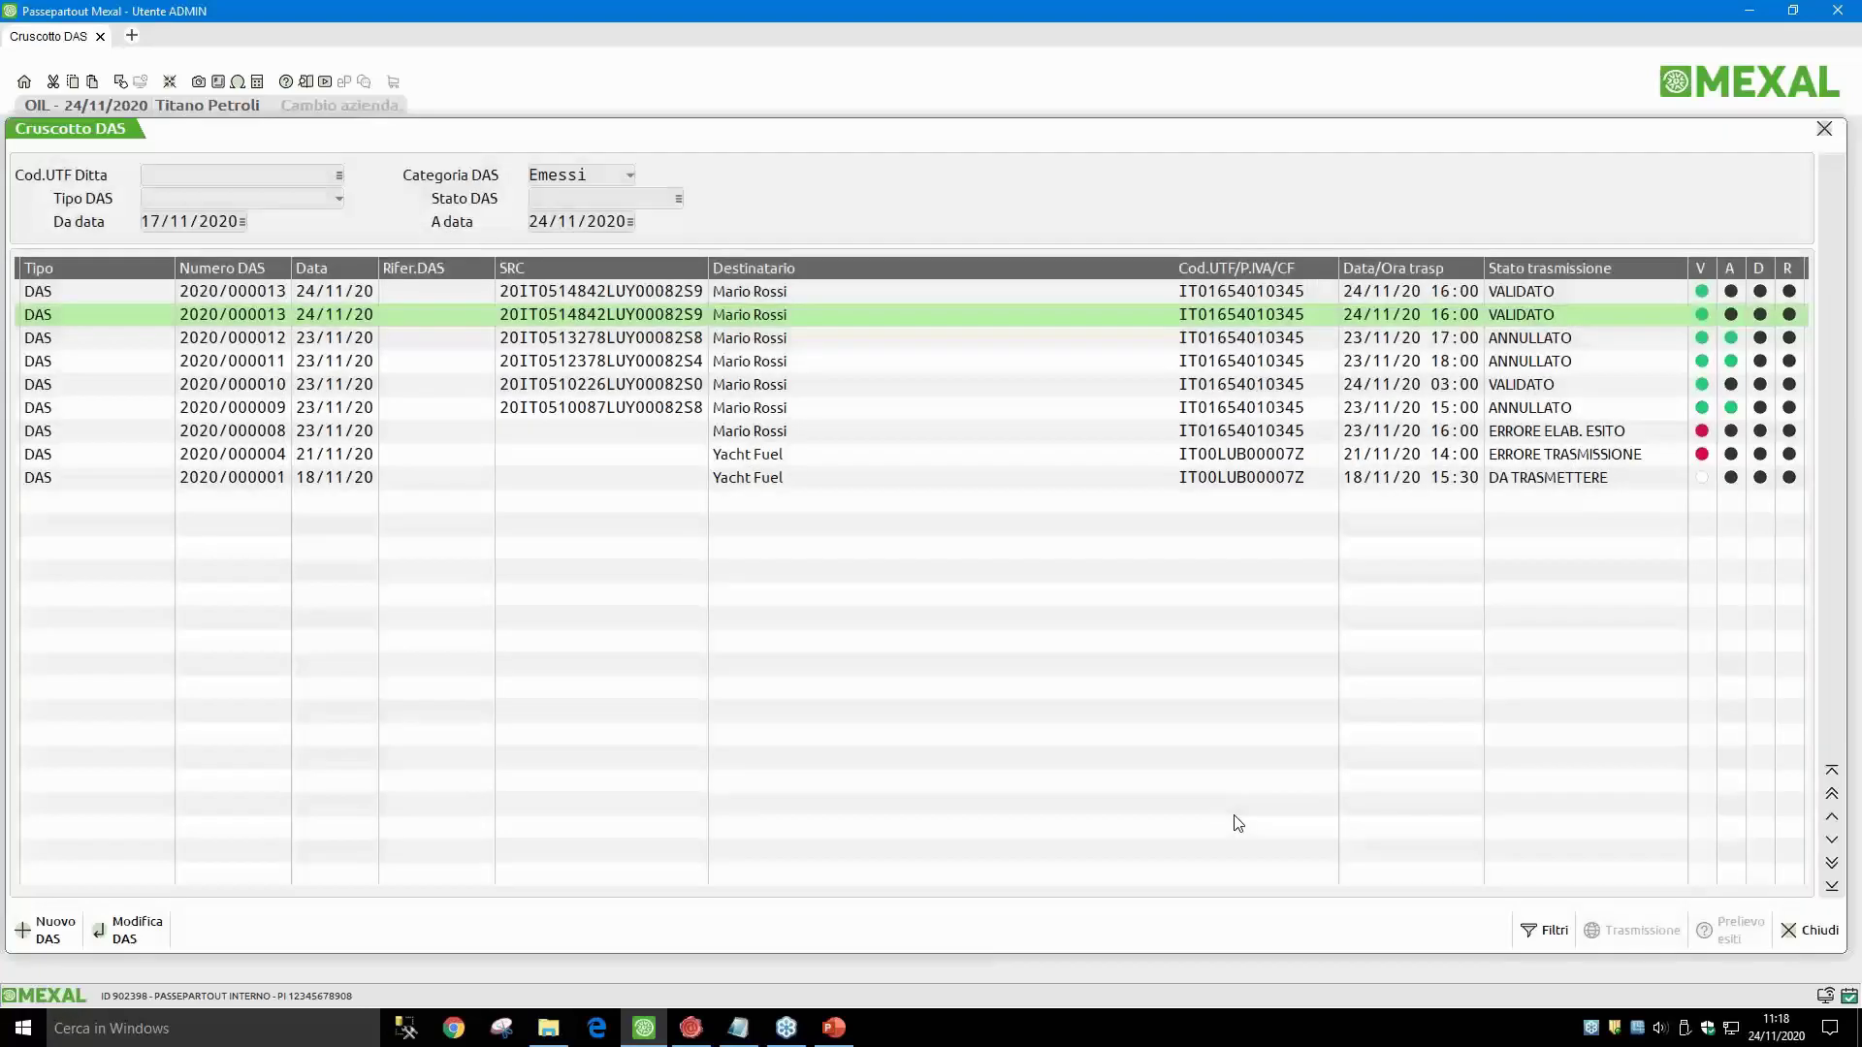
Step: Select the newly saved DAS at the head of the dashboard list
key(Down)
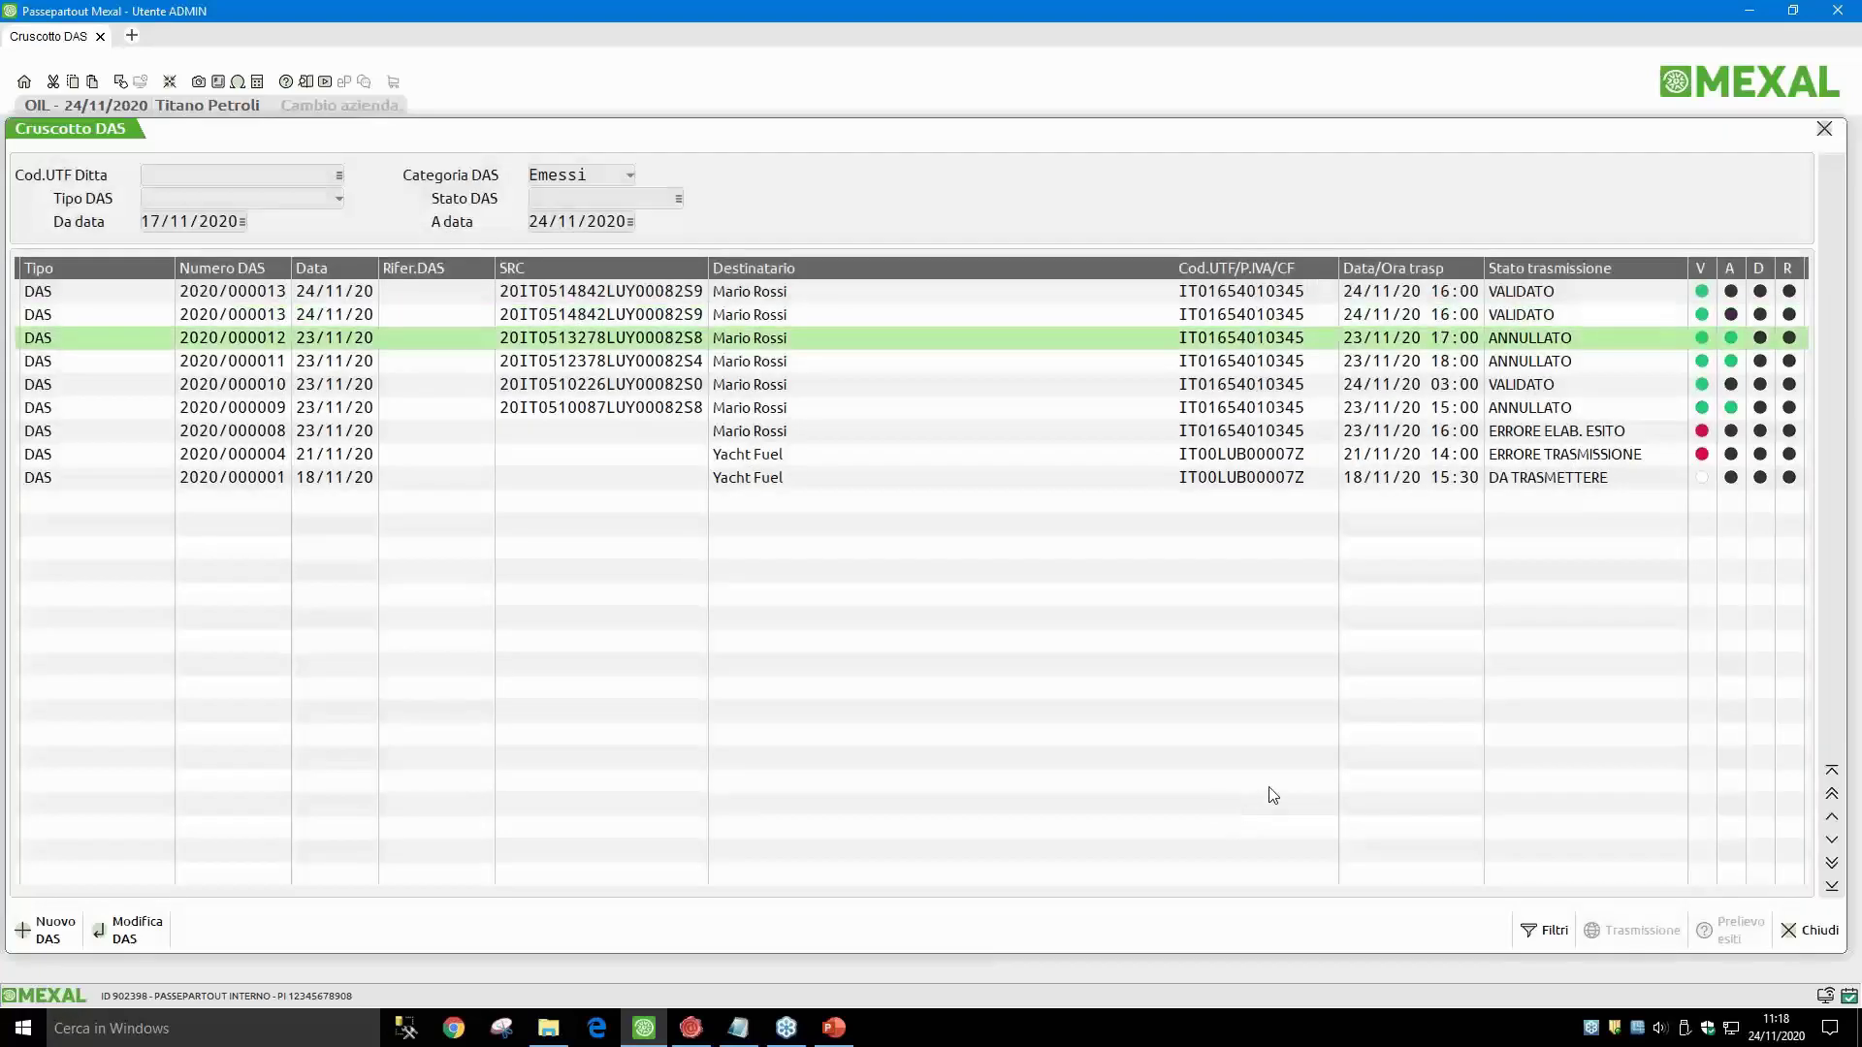
key(Up)
key(Up)
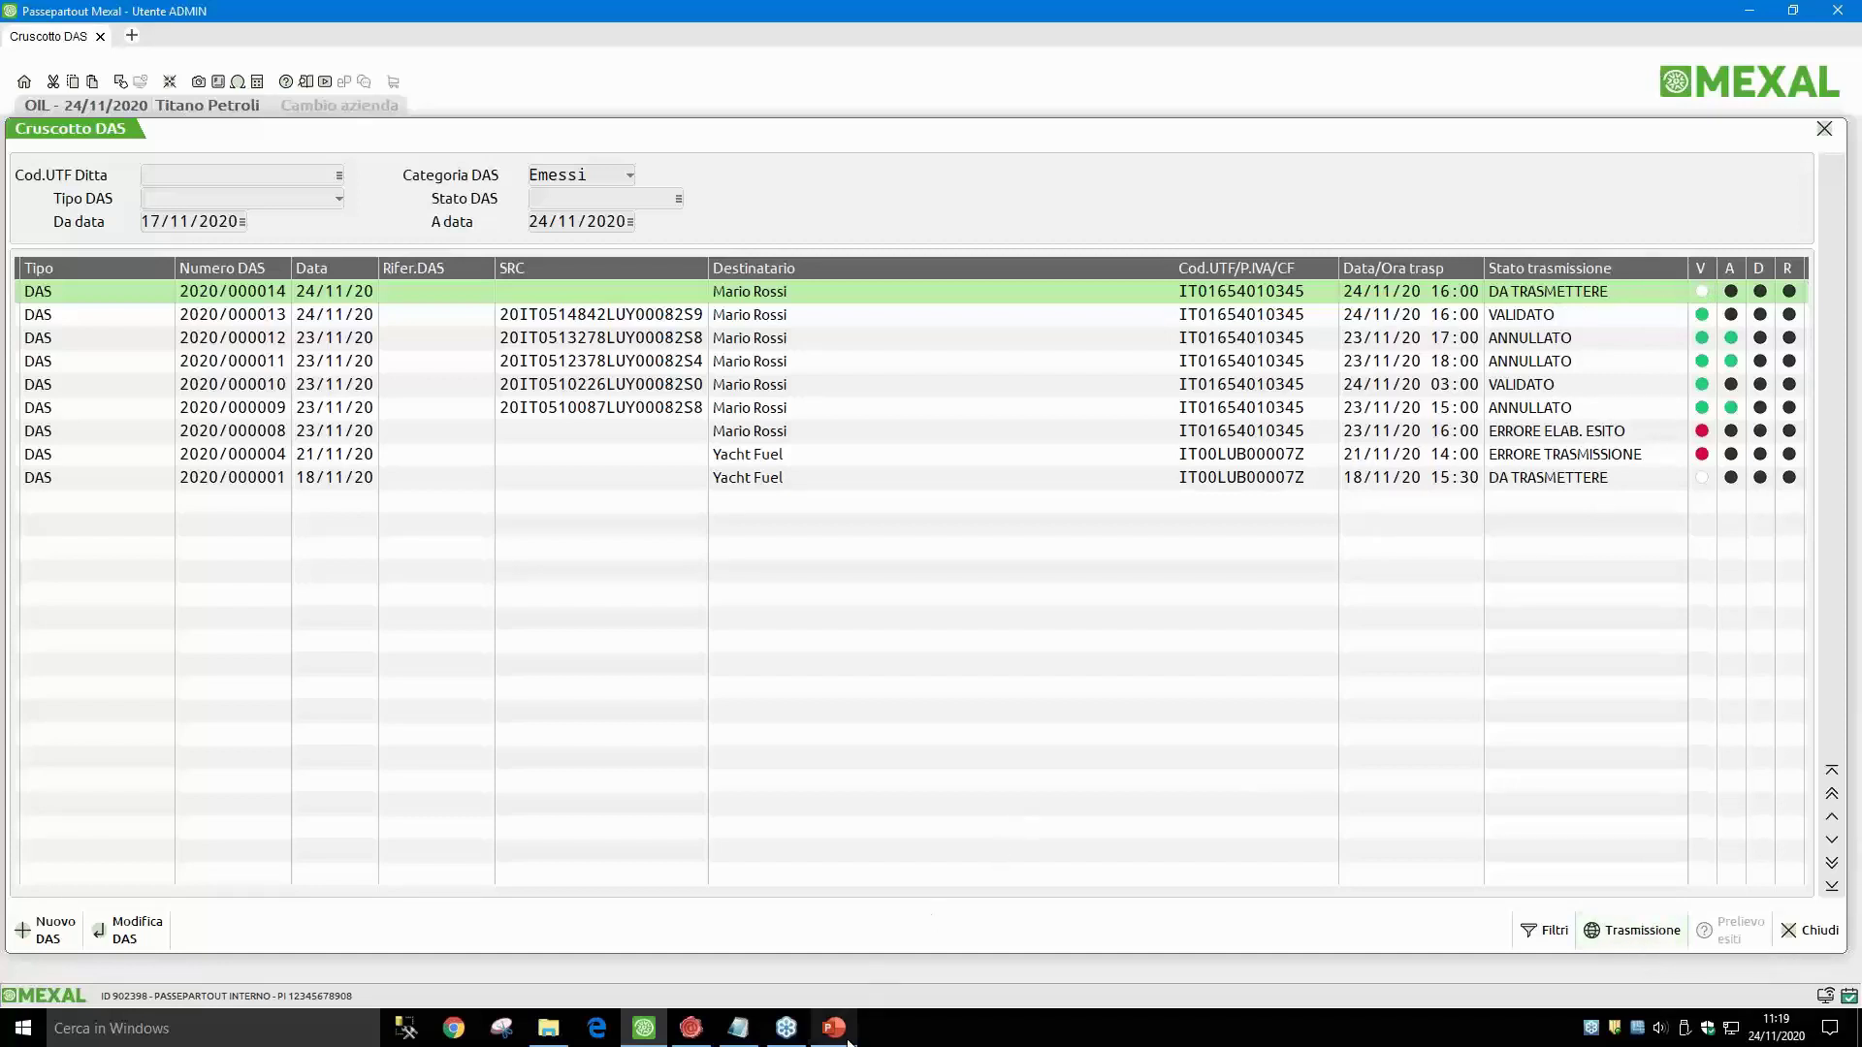
Step: Switch to the PowerPoint presentation and advance to the Firma e Invio slide
click(820, 1026)
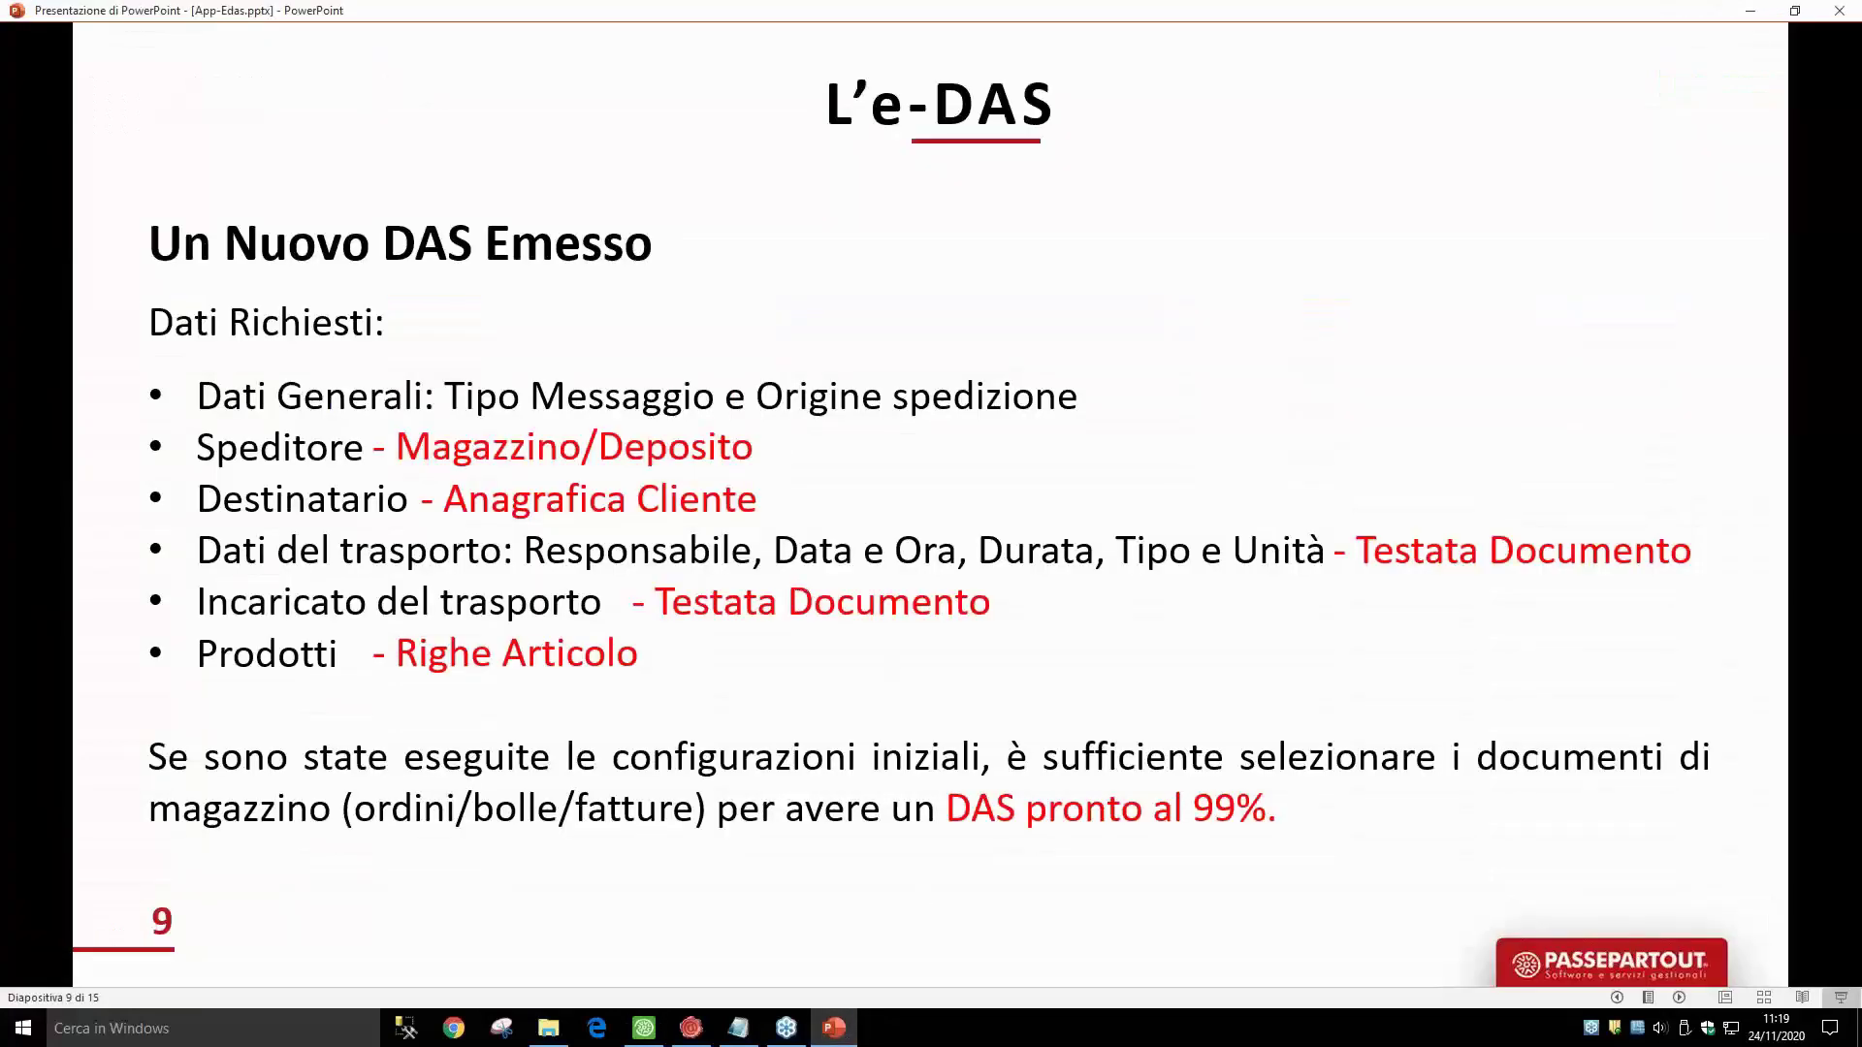
key(Right)
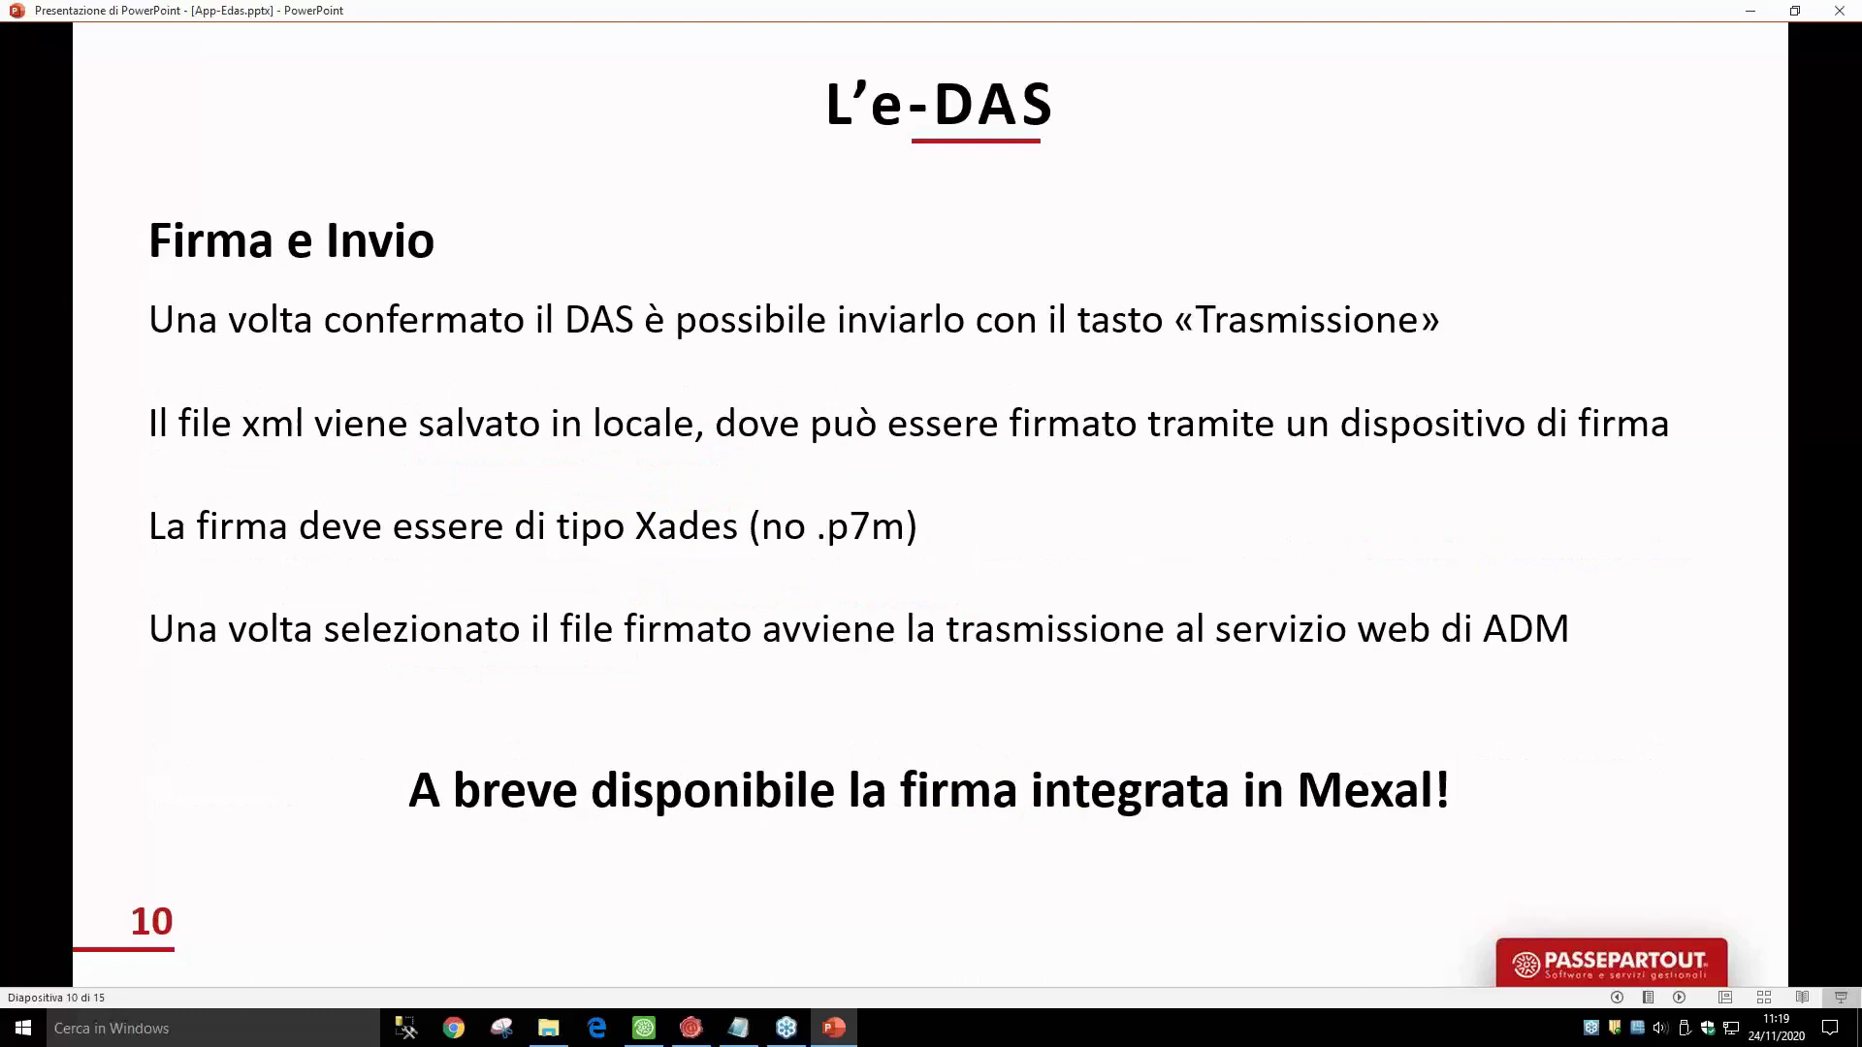
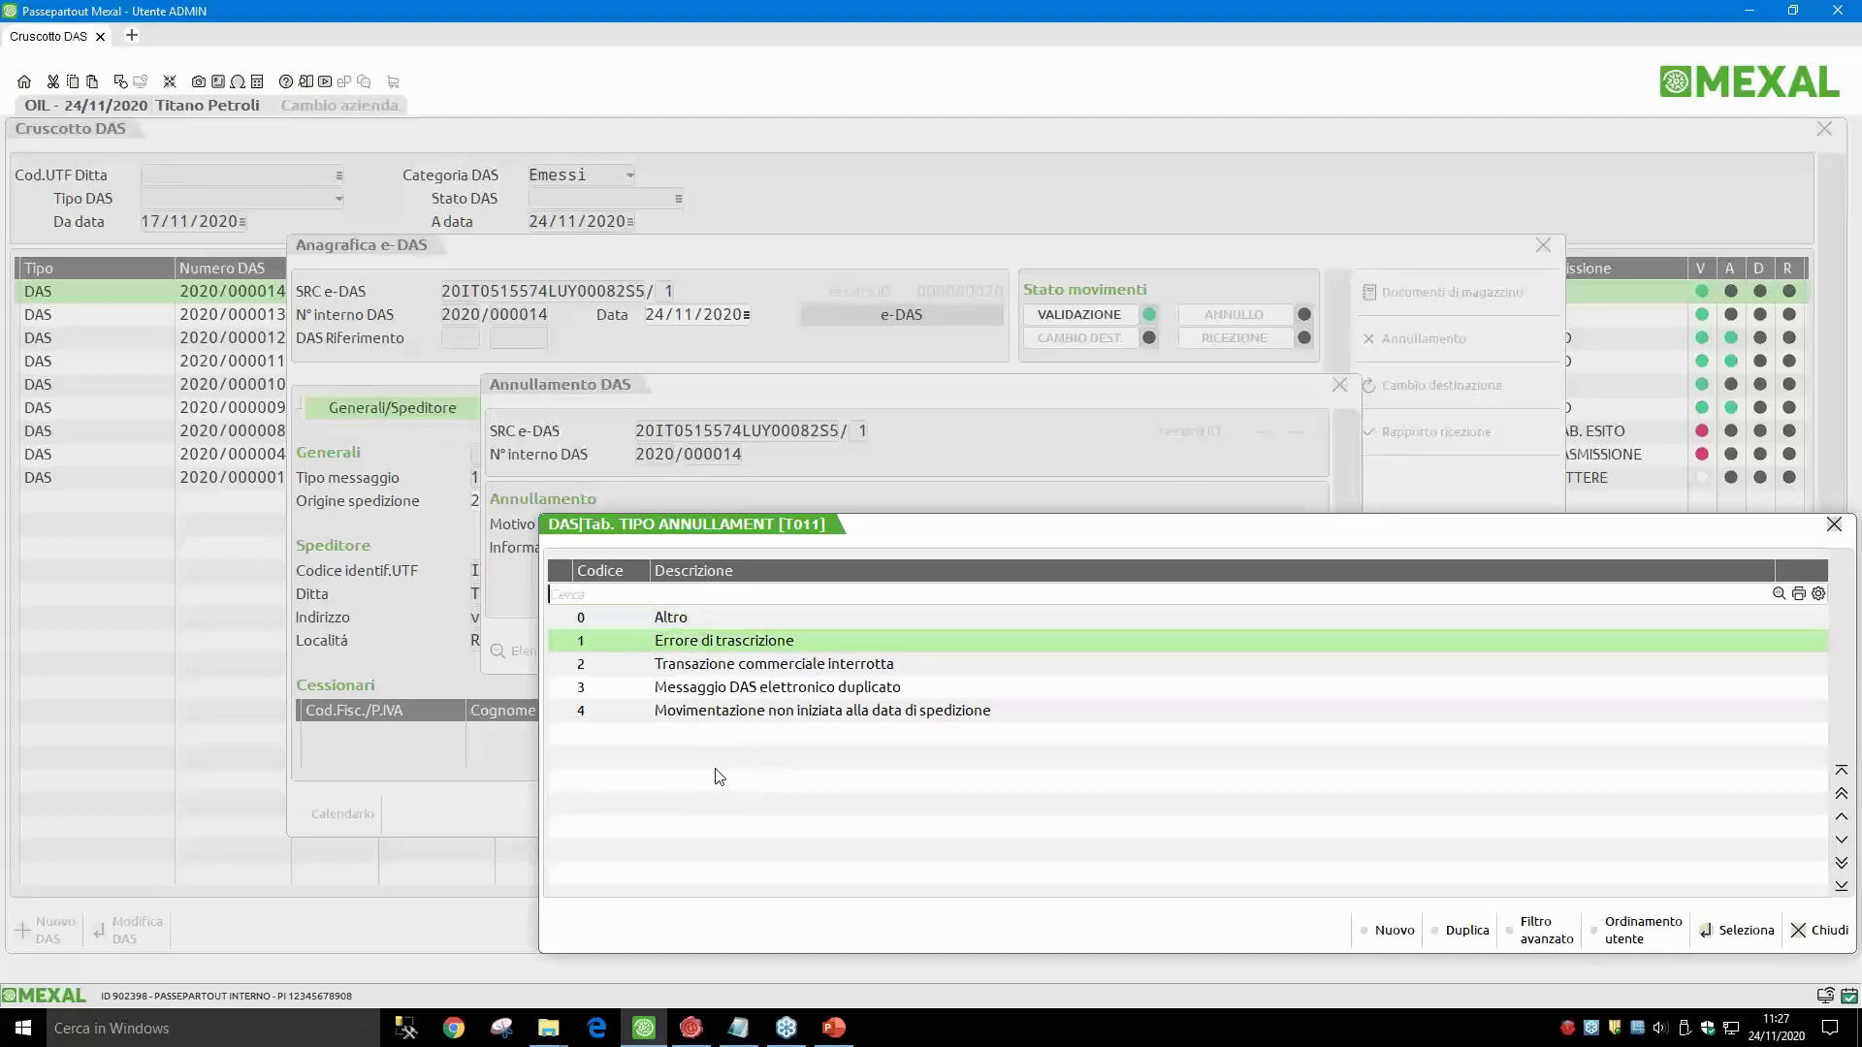
Step: Set the cancellation reason of DAS 2020/000014 to 2 - Transazione commerciale interrotta
key(Down)
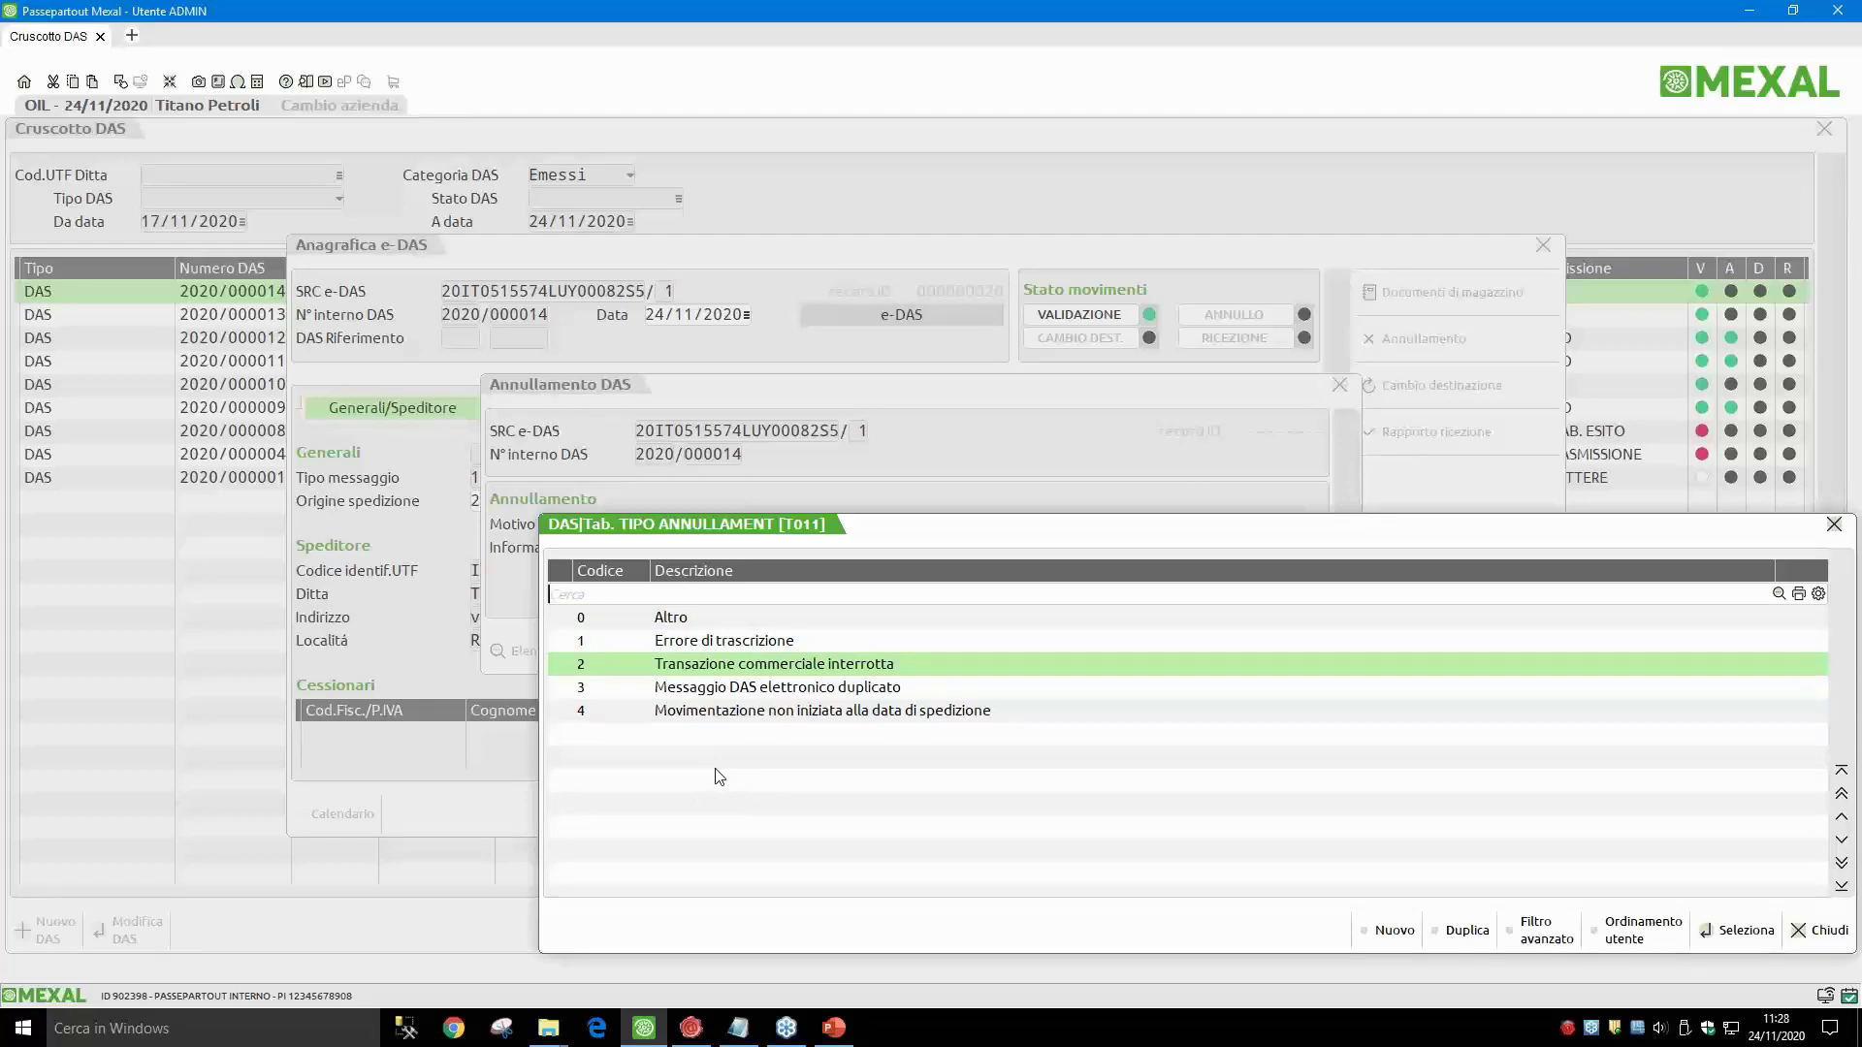
key(Down)
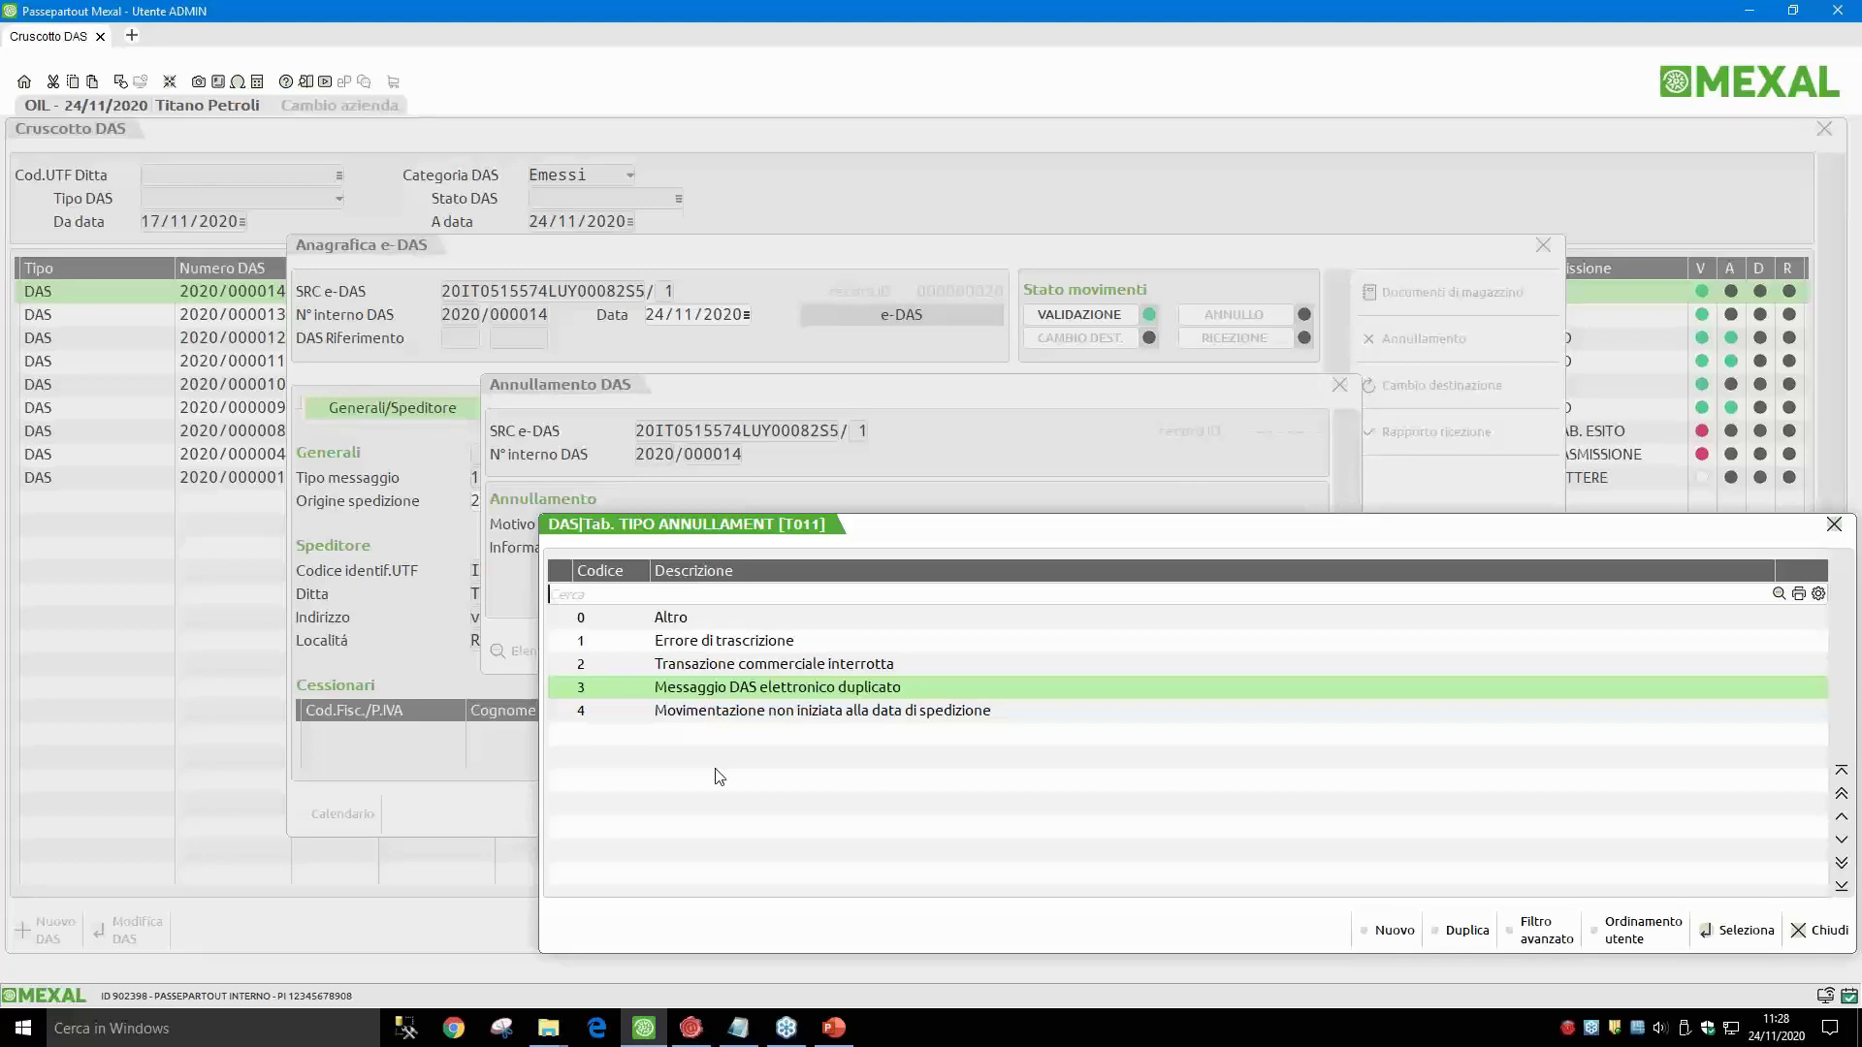
key(Down)
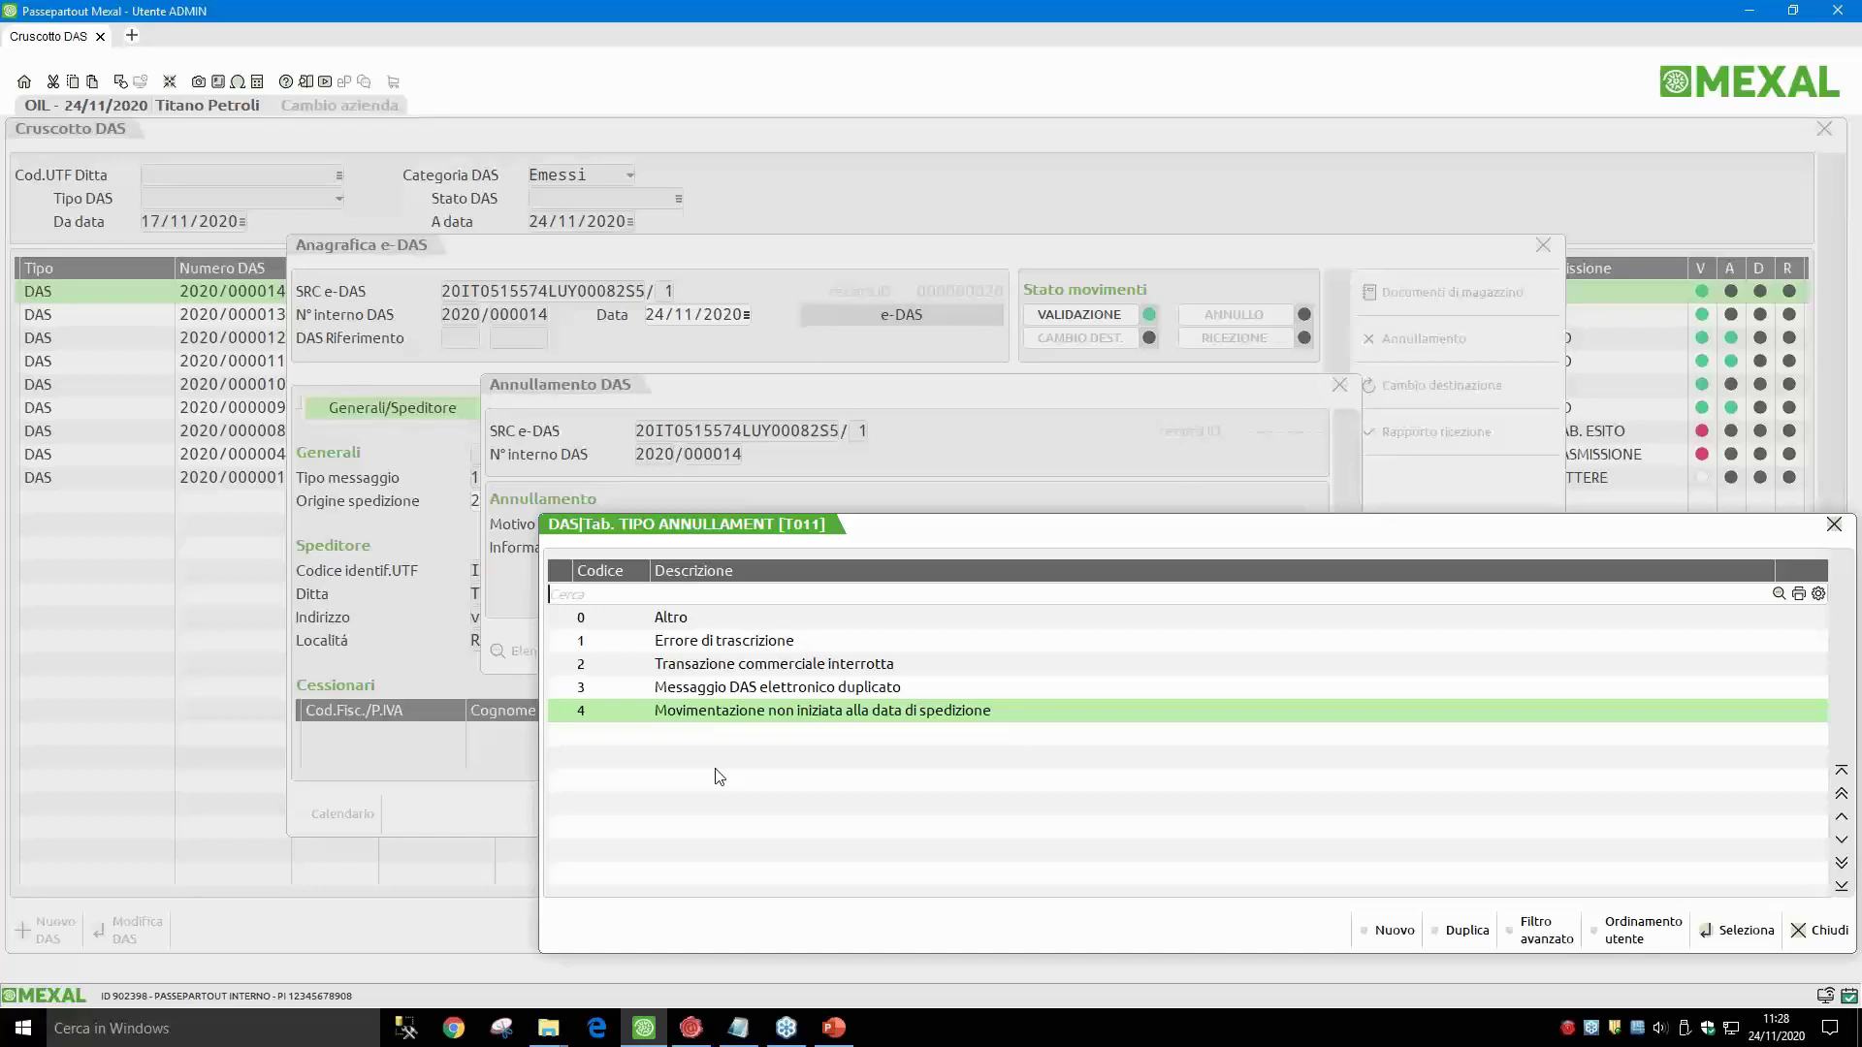
key(Up)
key(Up)
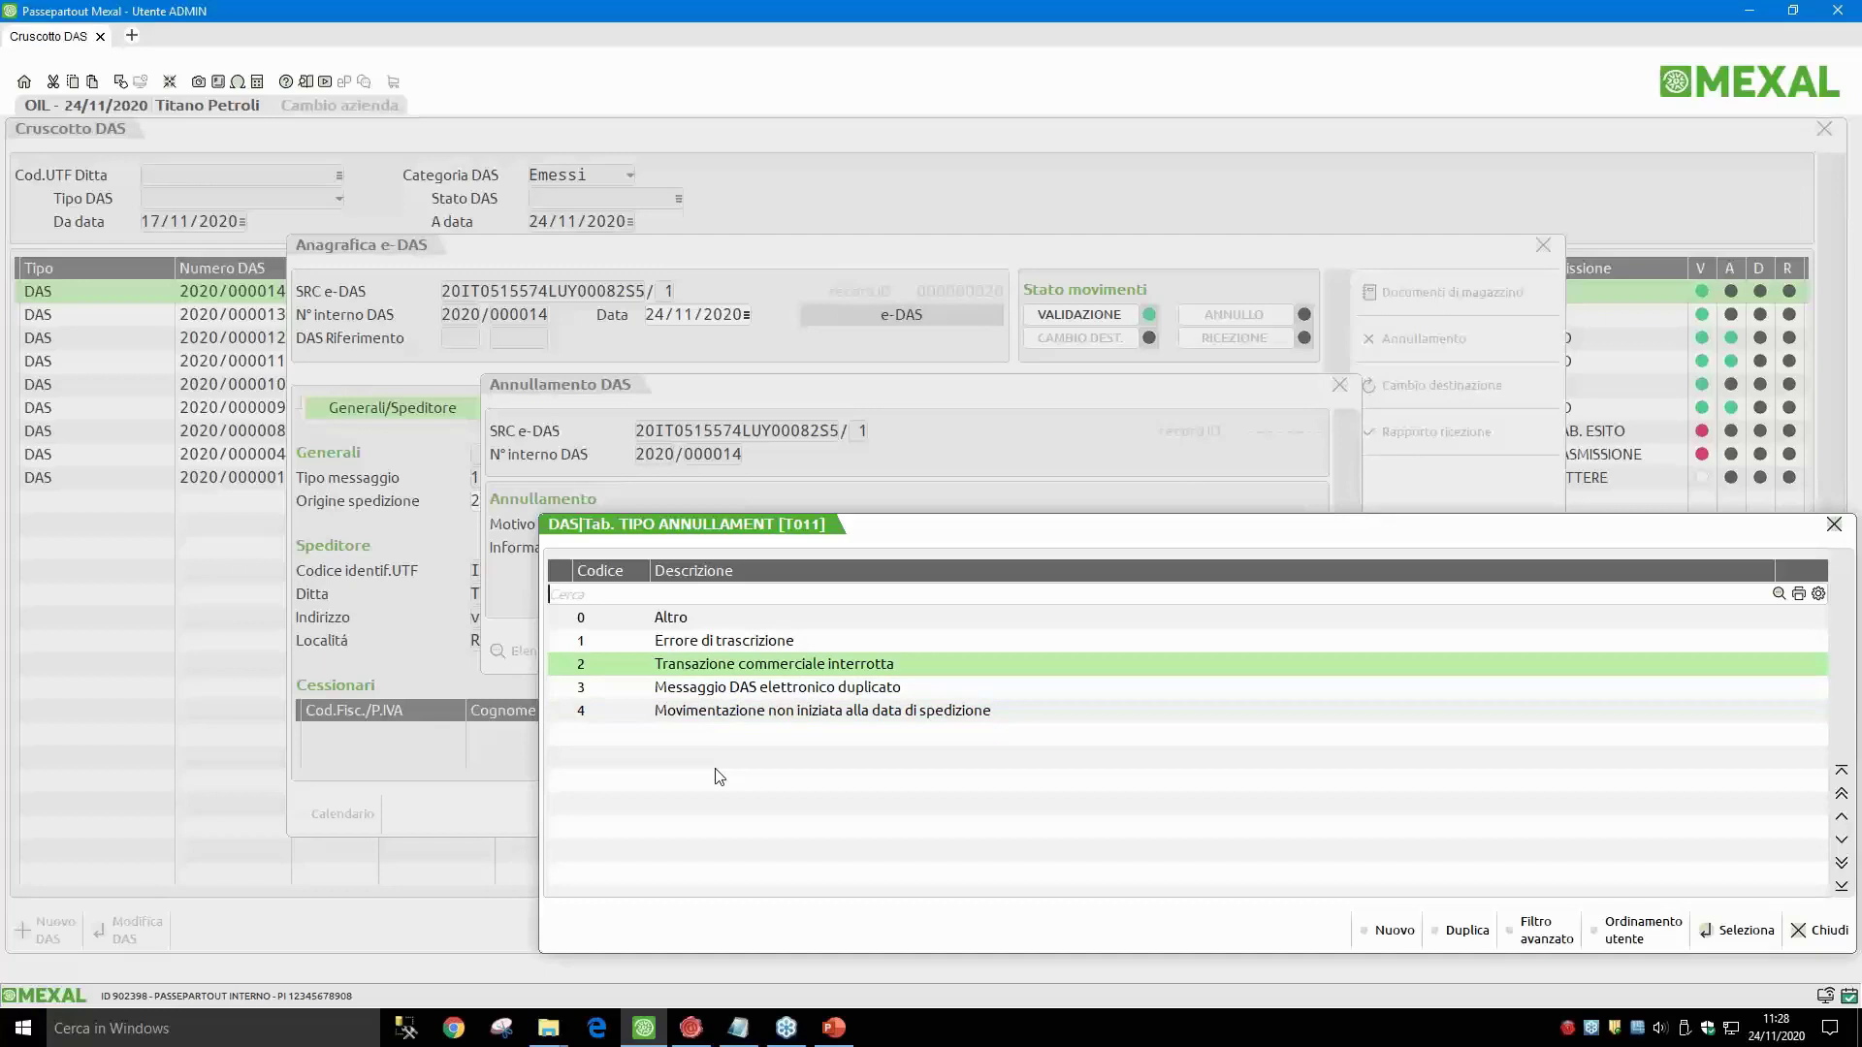
key(Return)
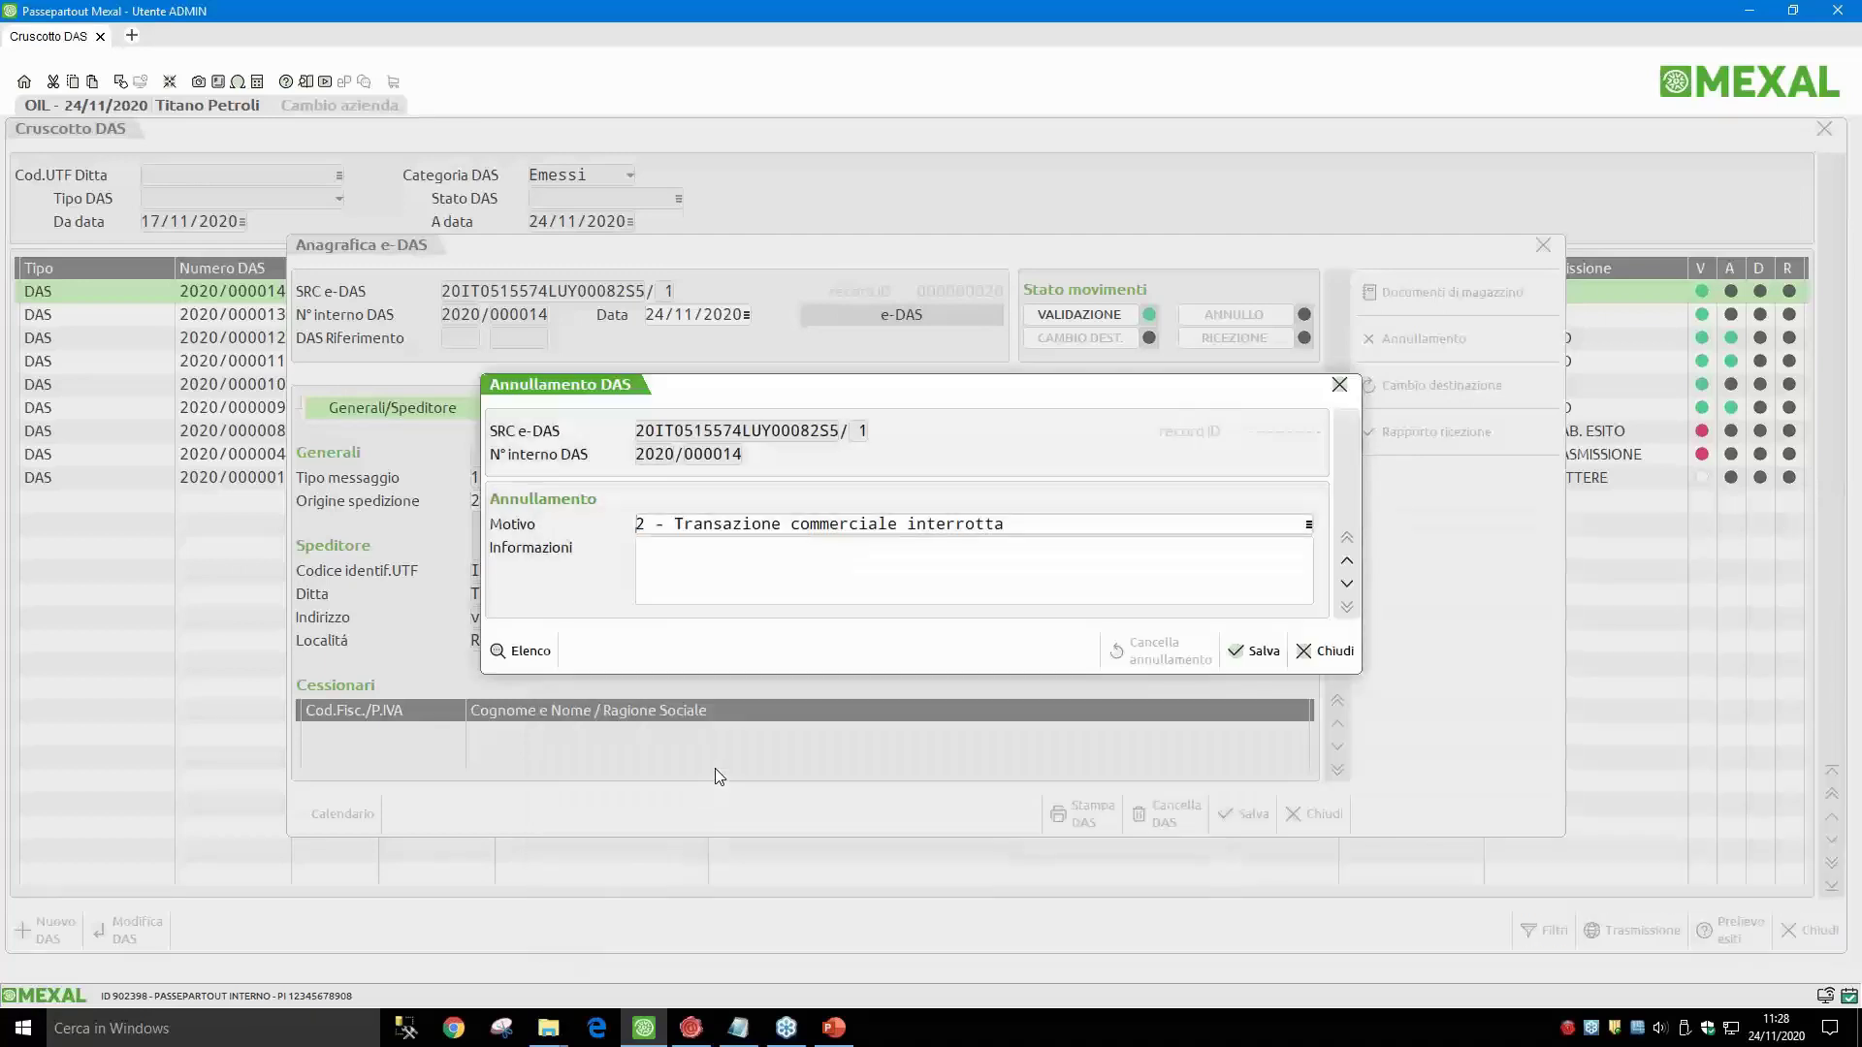
Step: Enter "Ordine annullato" as the cancellation information, save and confirm the cancellation, and close the e-DAS record
text(Ordinj)
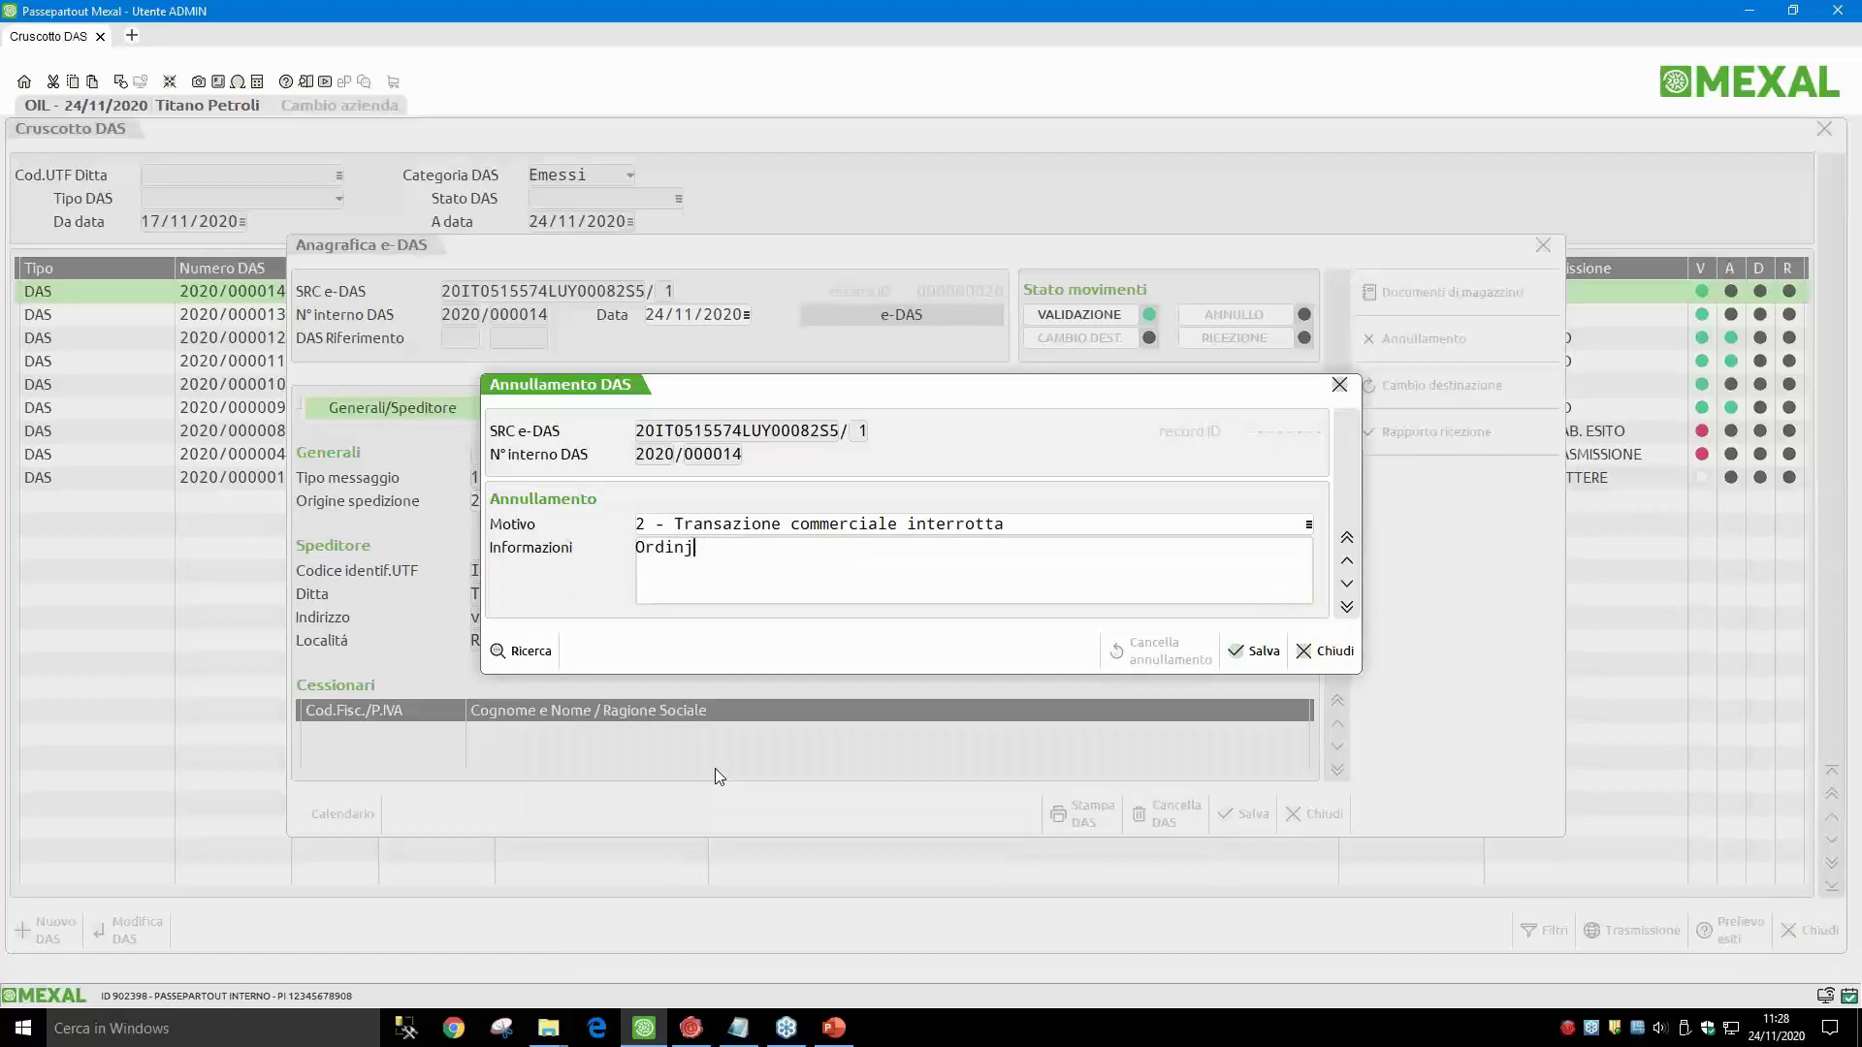
key(BackSpace)
text(e annullato)
click(1247, 657)
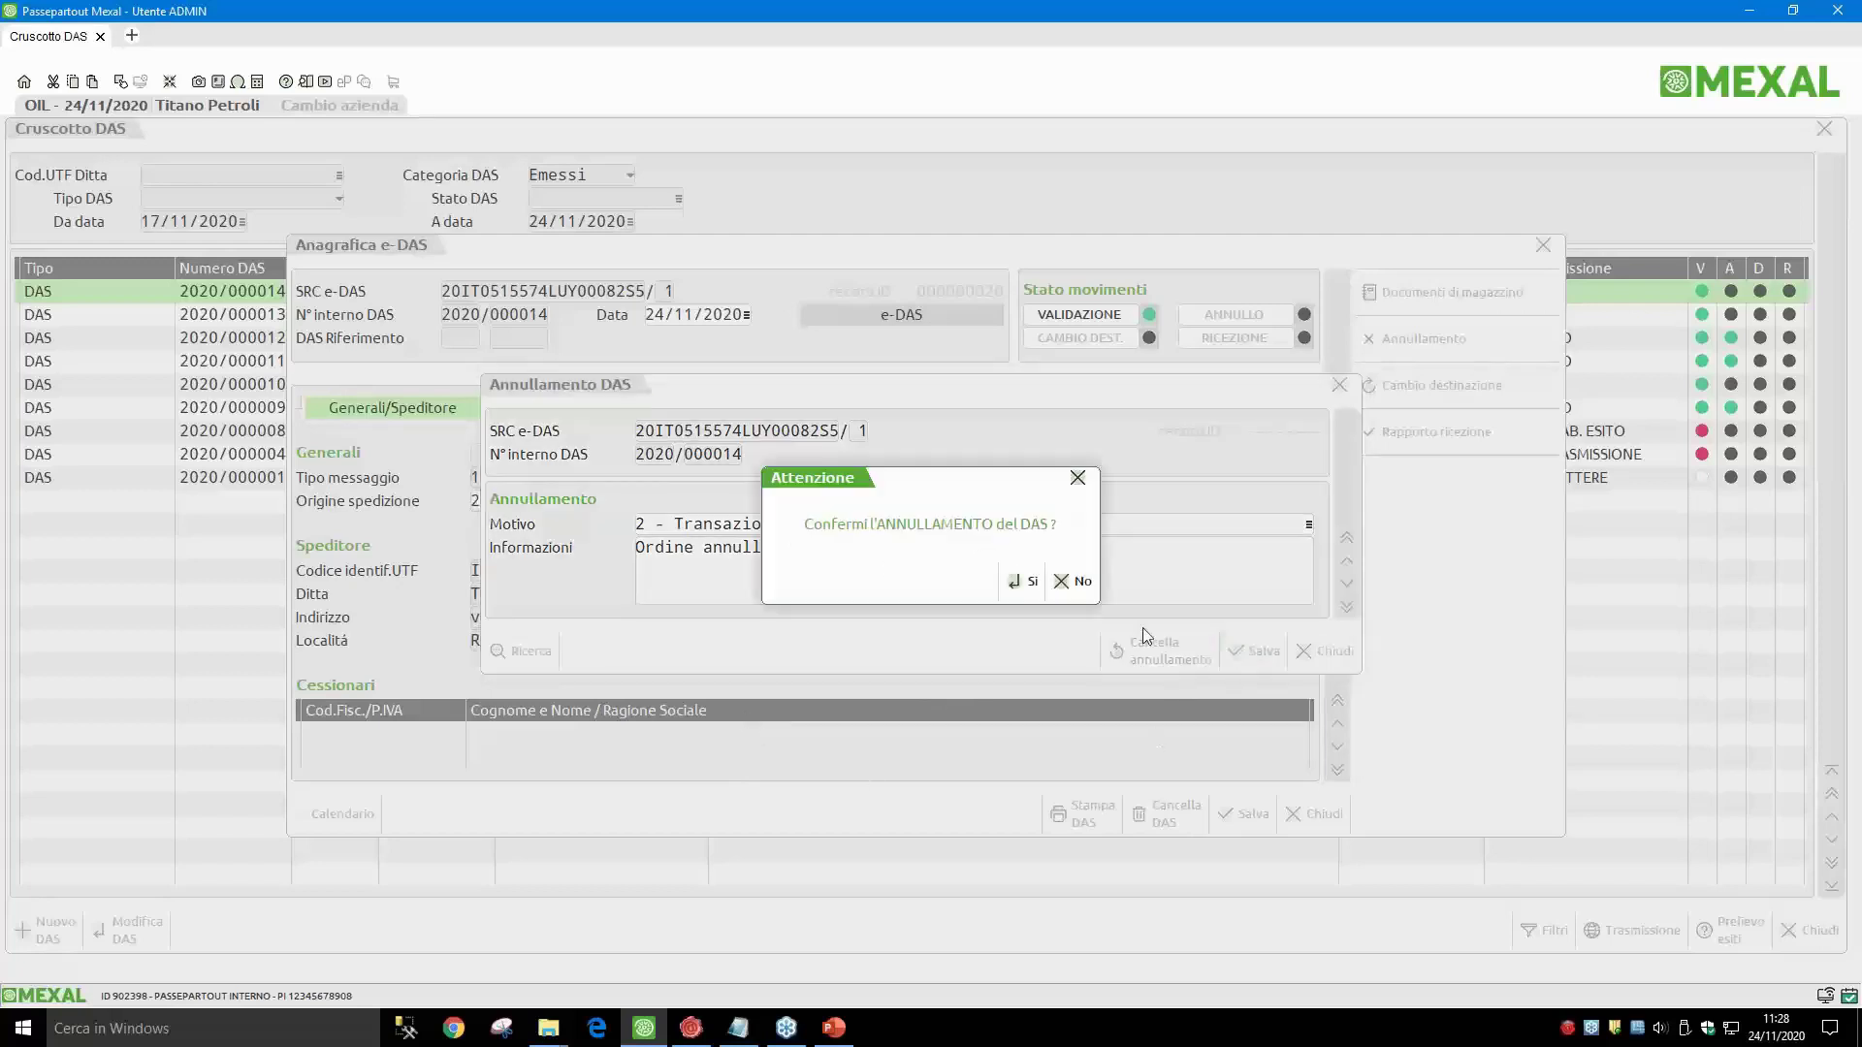
click(1023, 574)
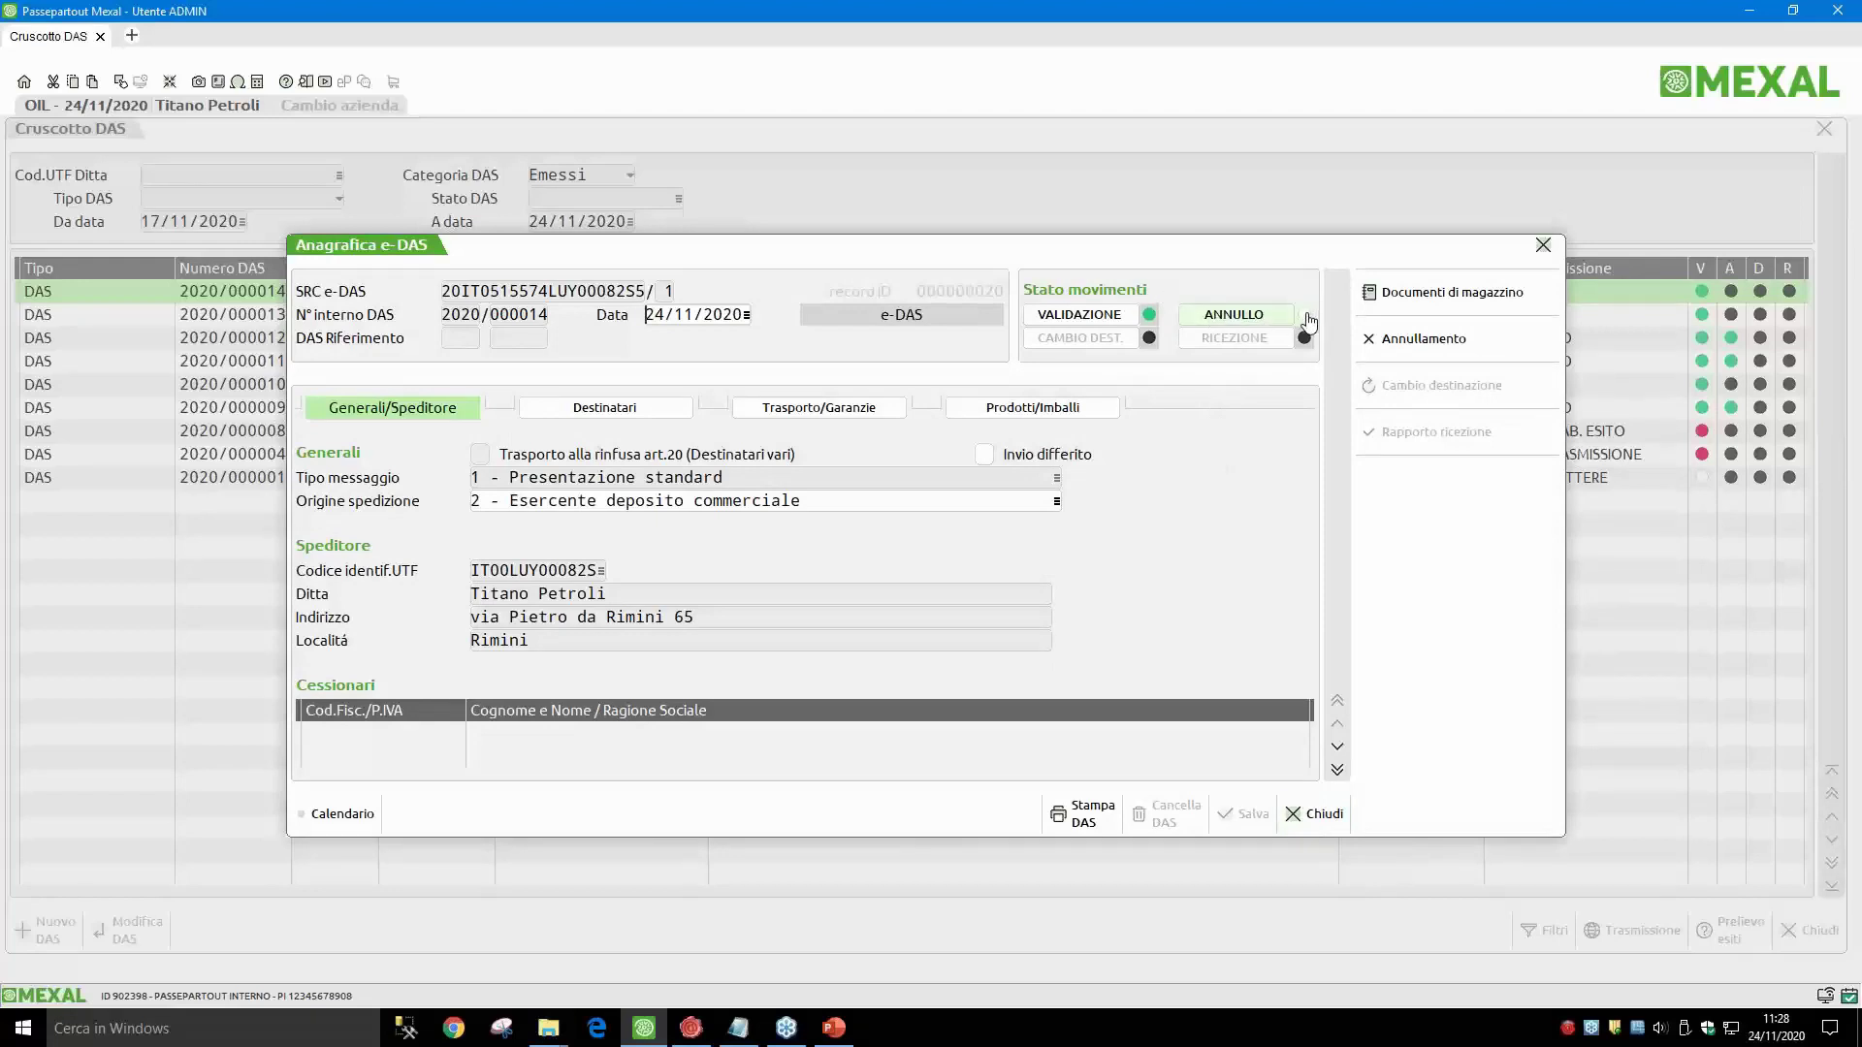
click(1316, 818)
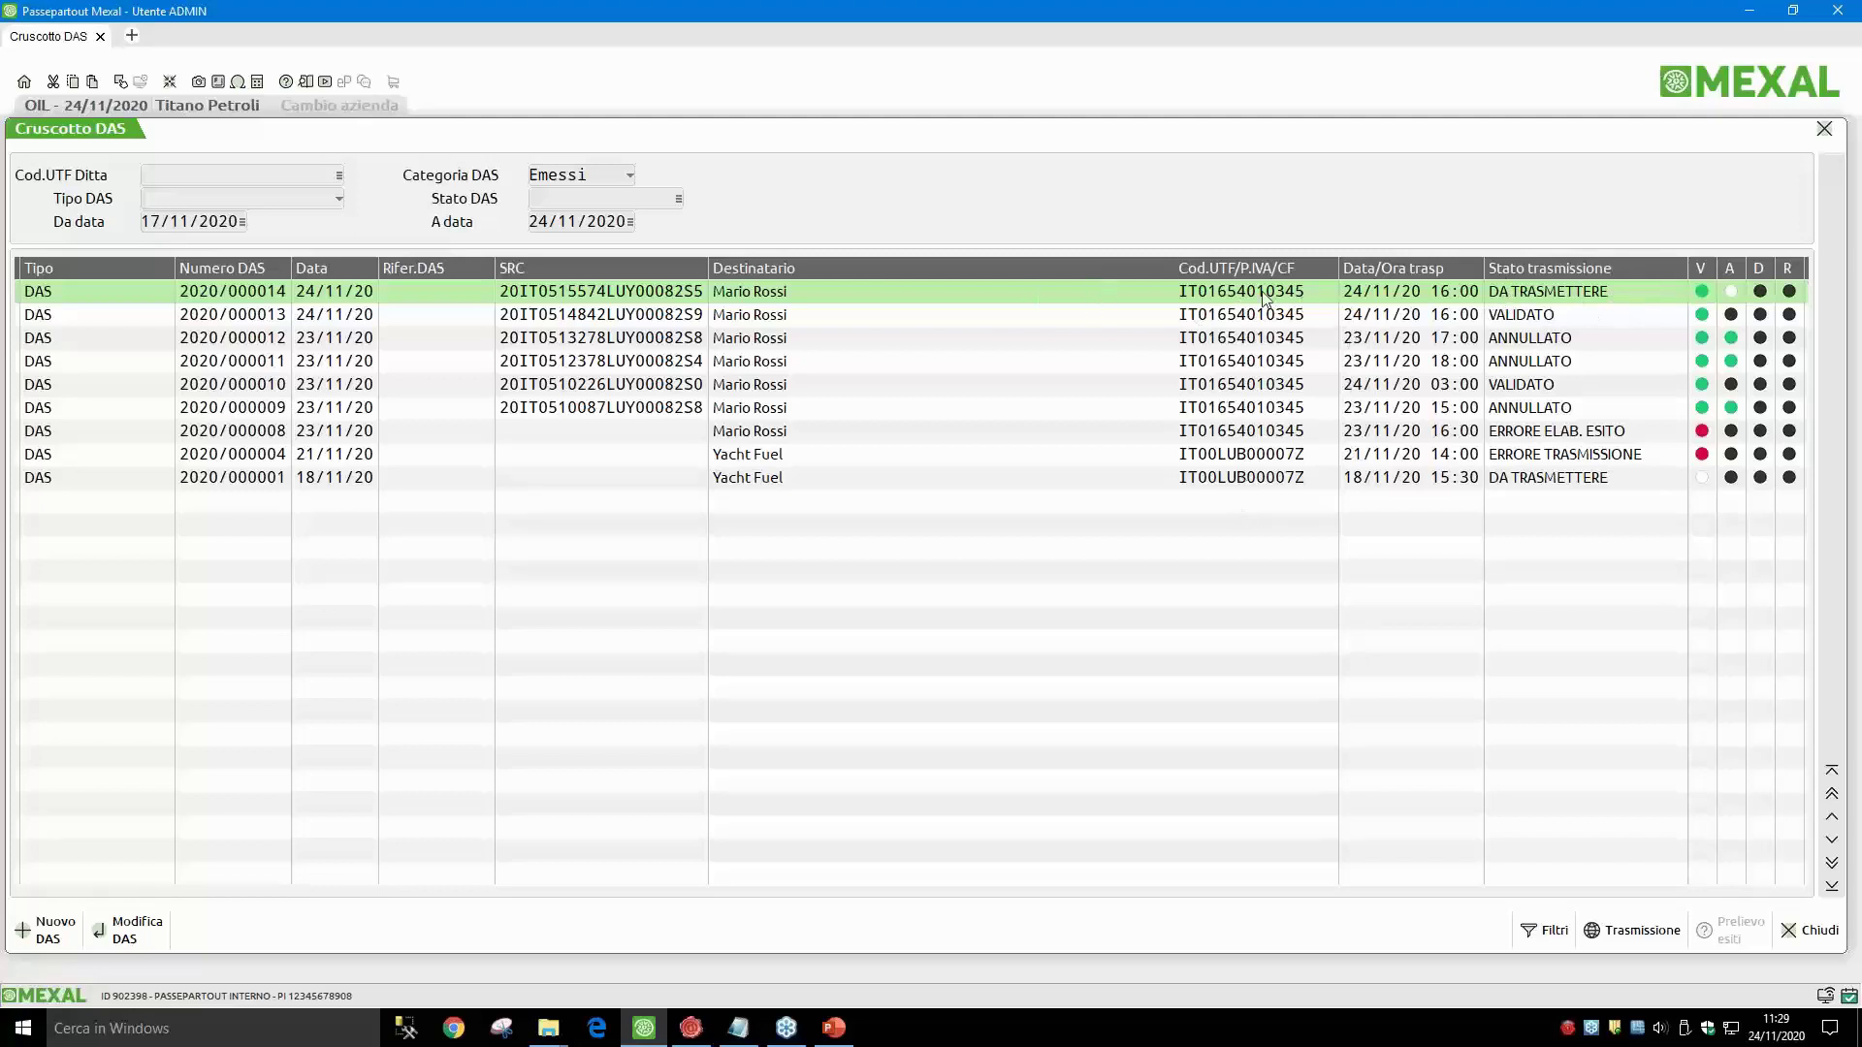
Step: Start transmitting the cancelled DAS and place the file for signing in the e-das folder on the Desktop
click(1651, 933)
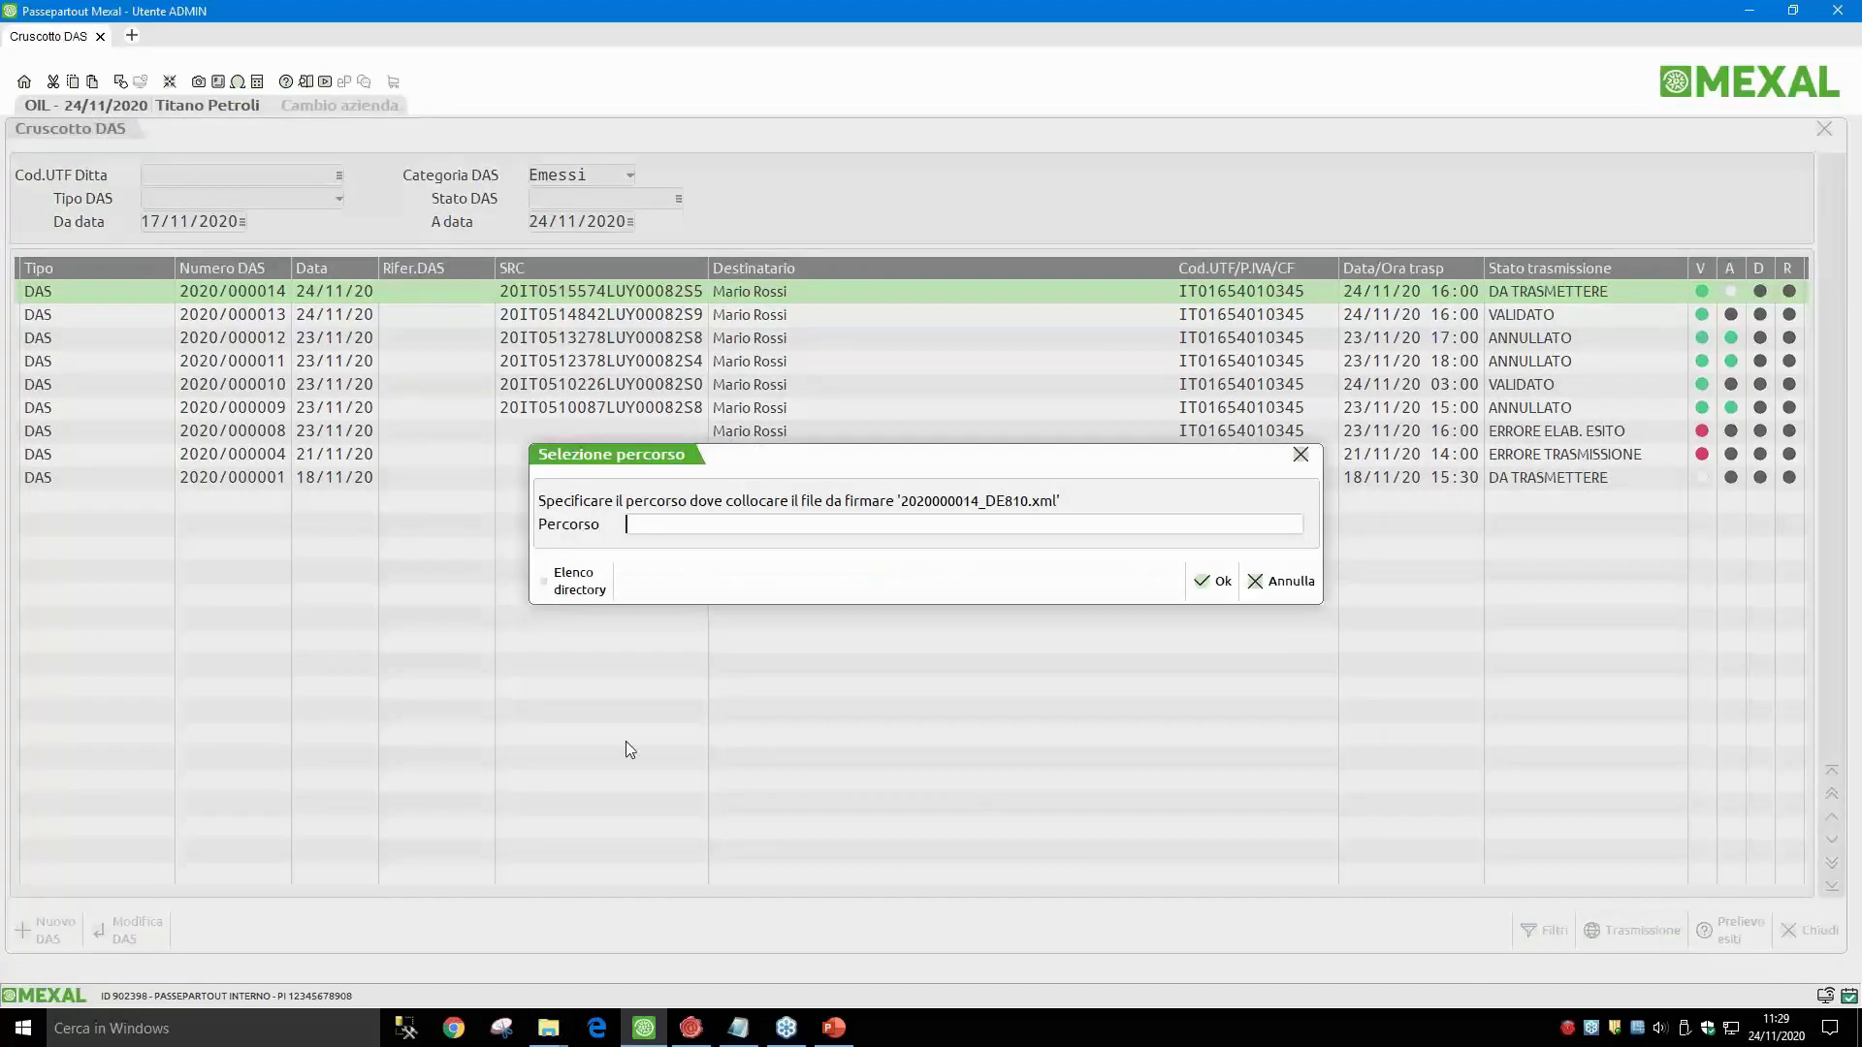
click(600, 590)
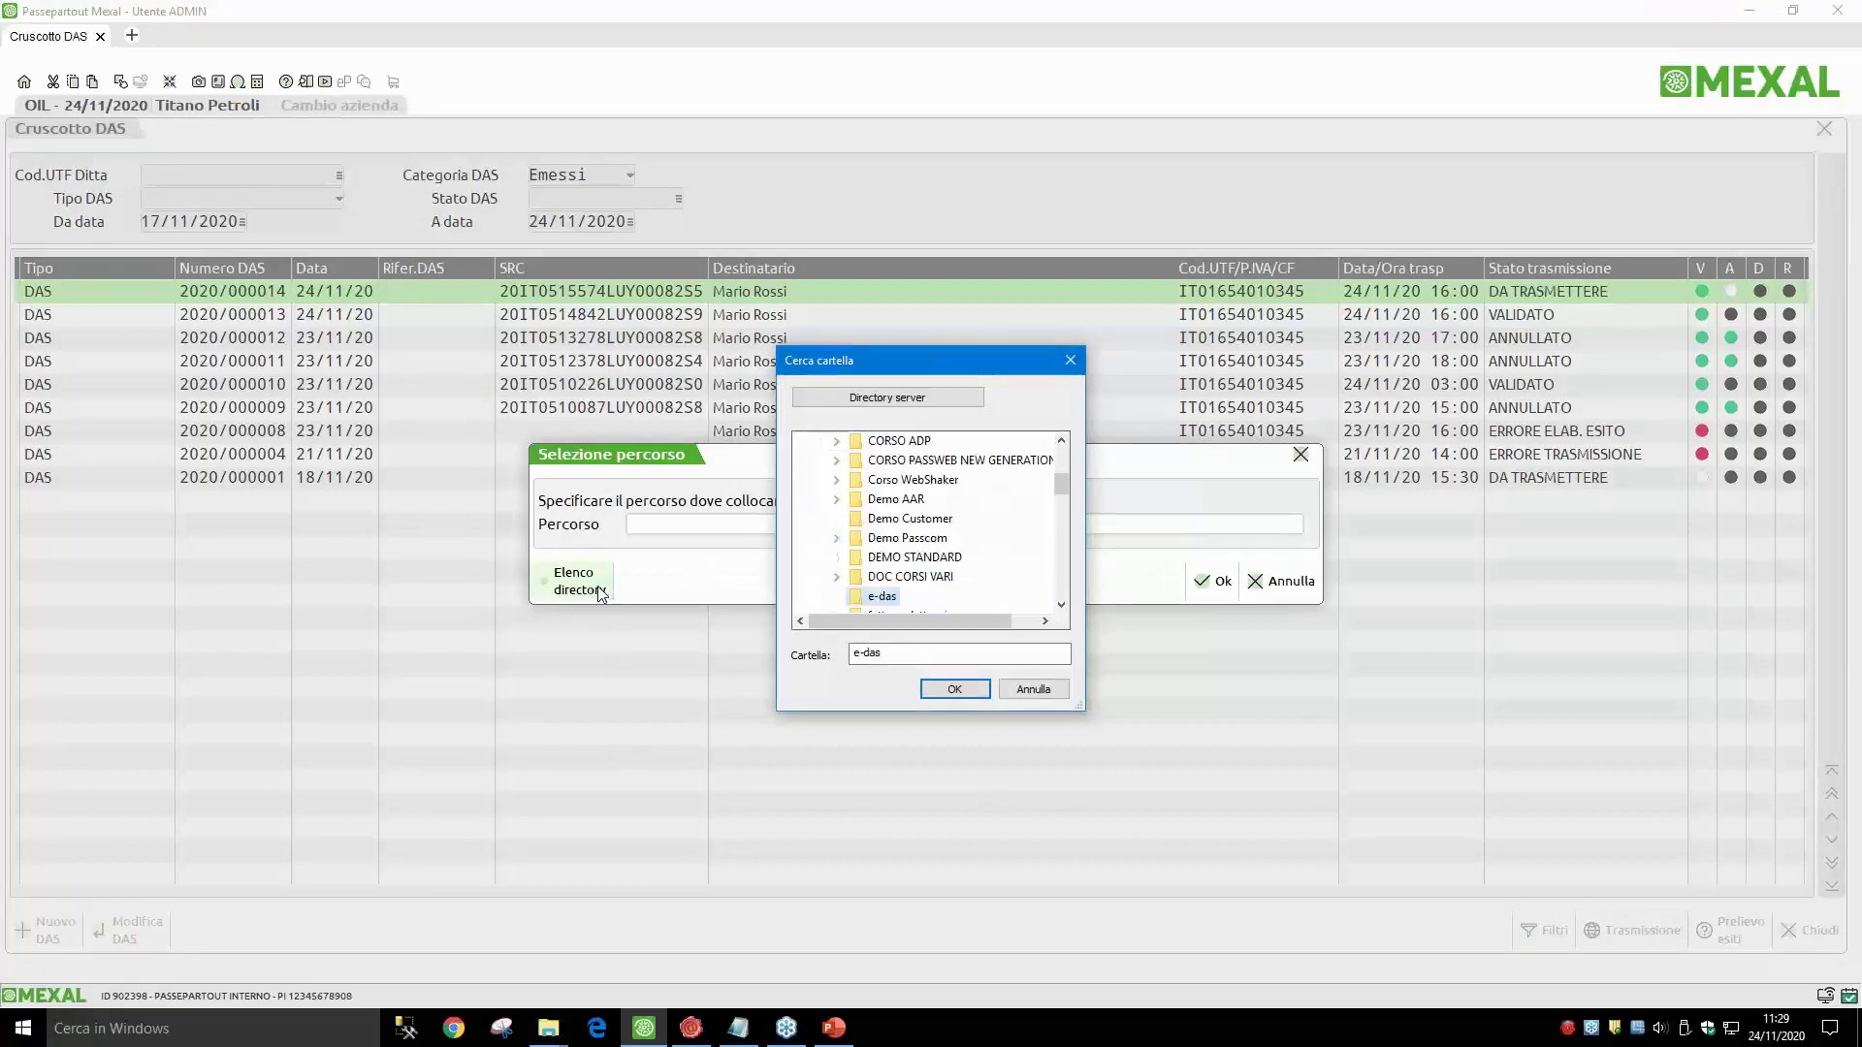
key(Return)
key(Return)
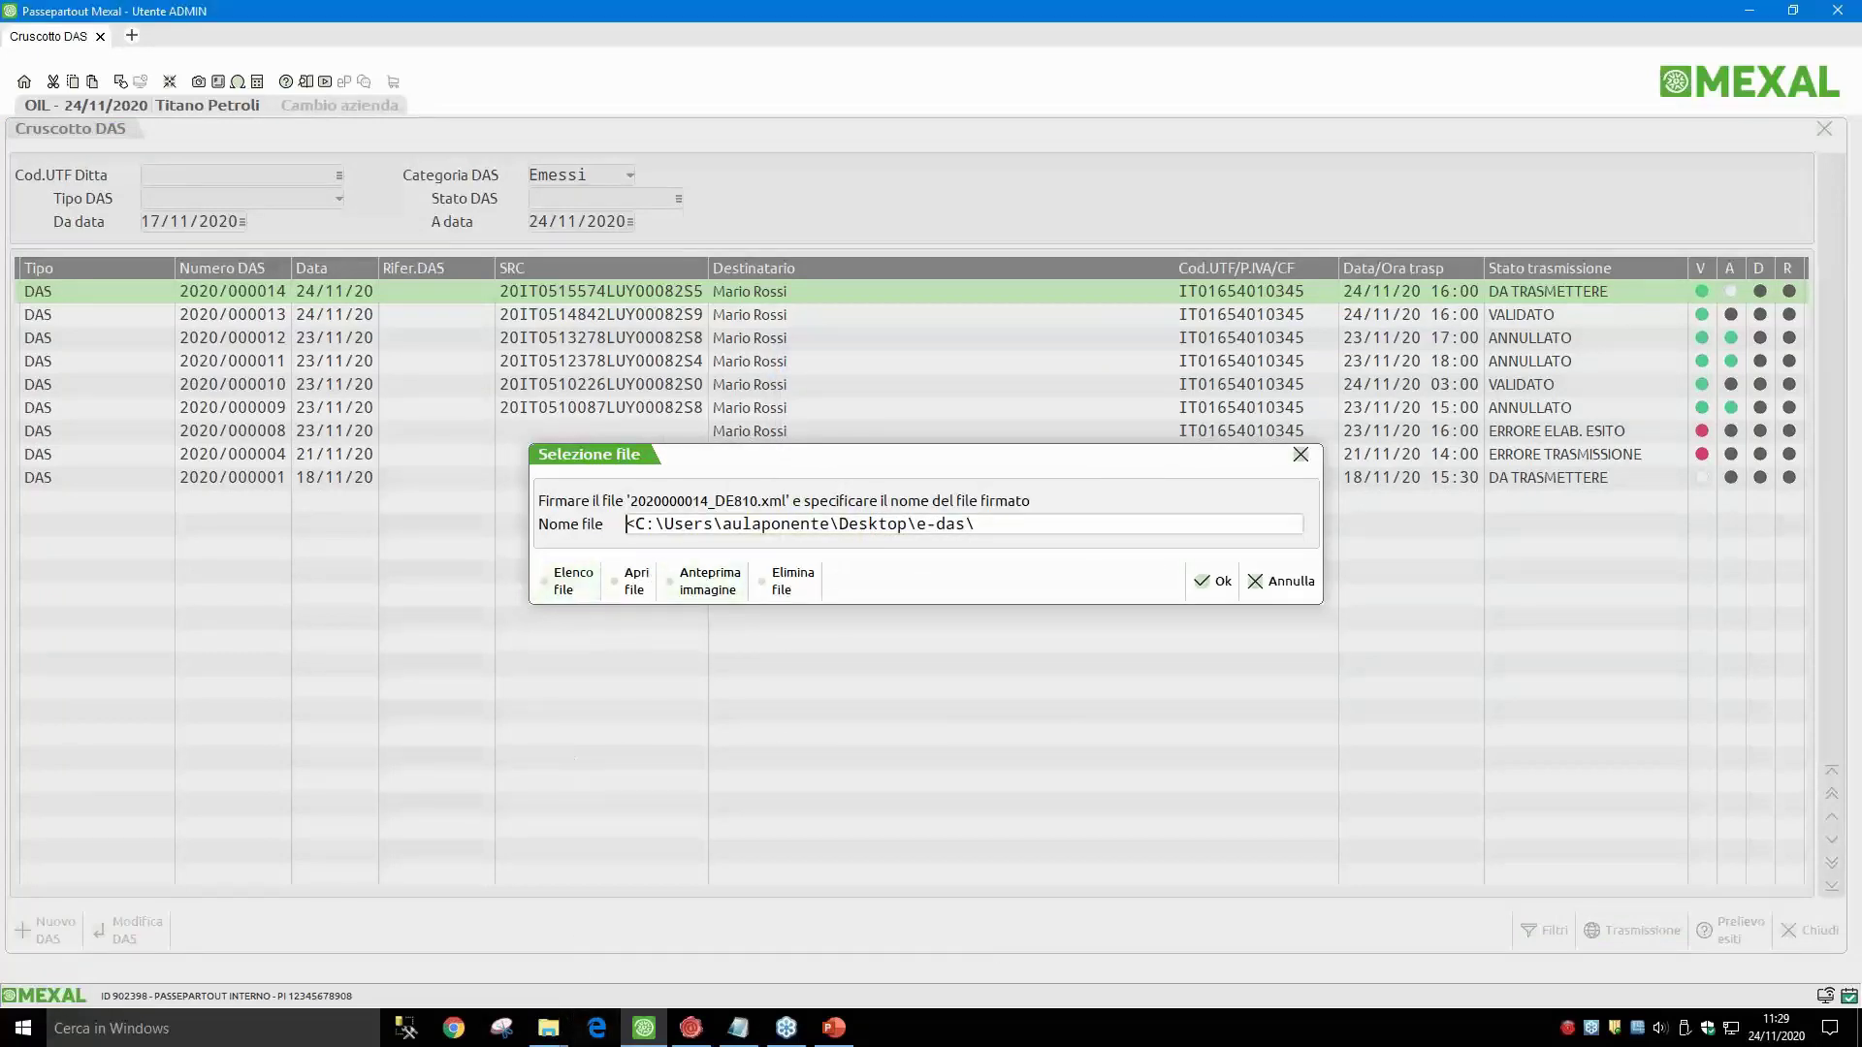
key(F2)
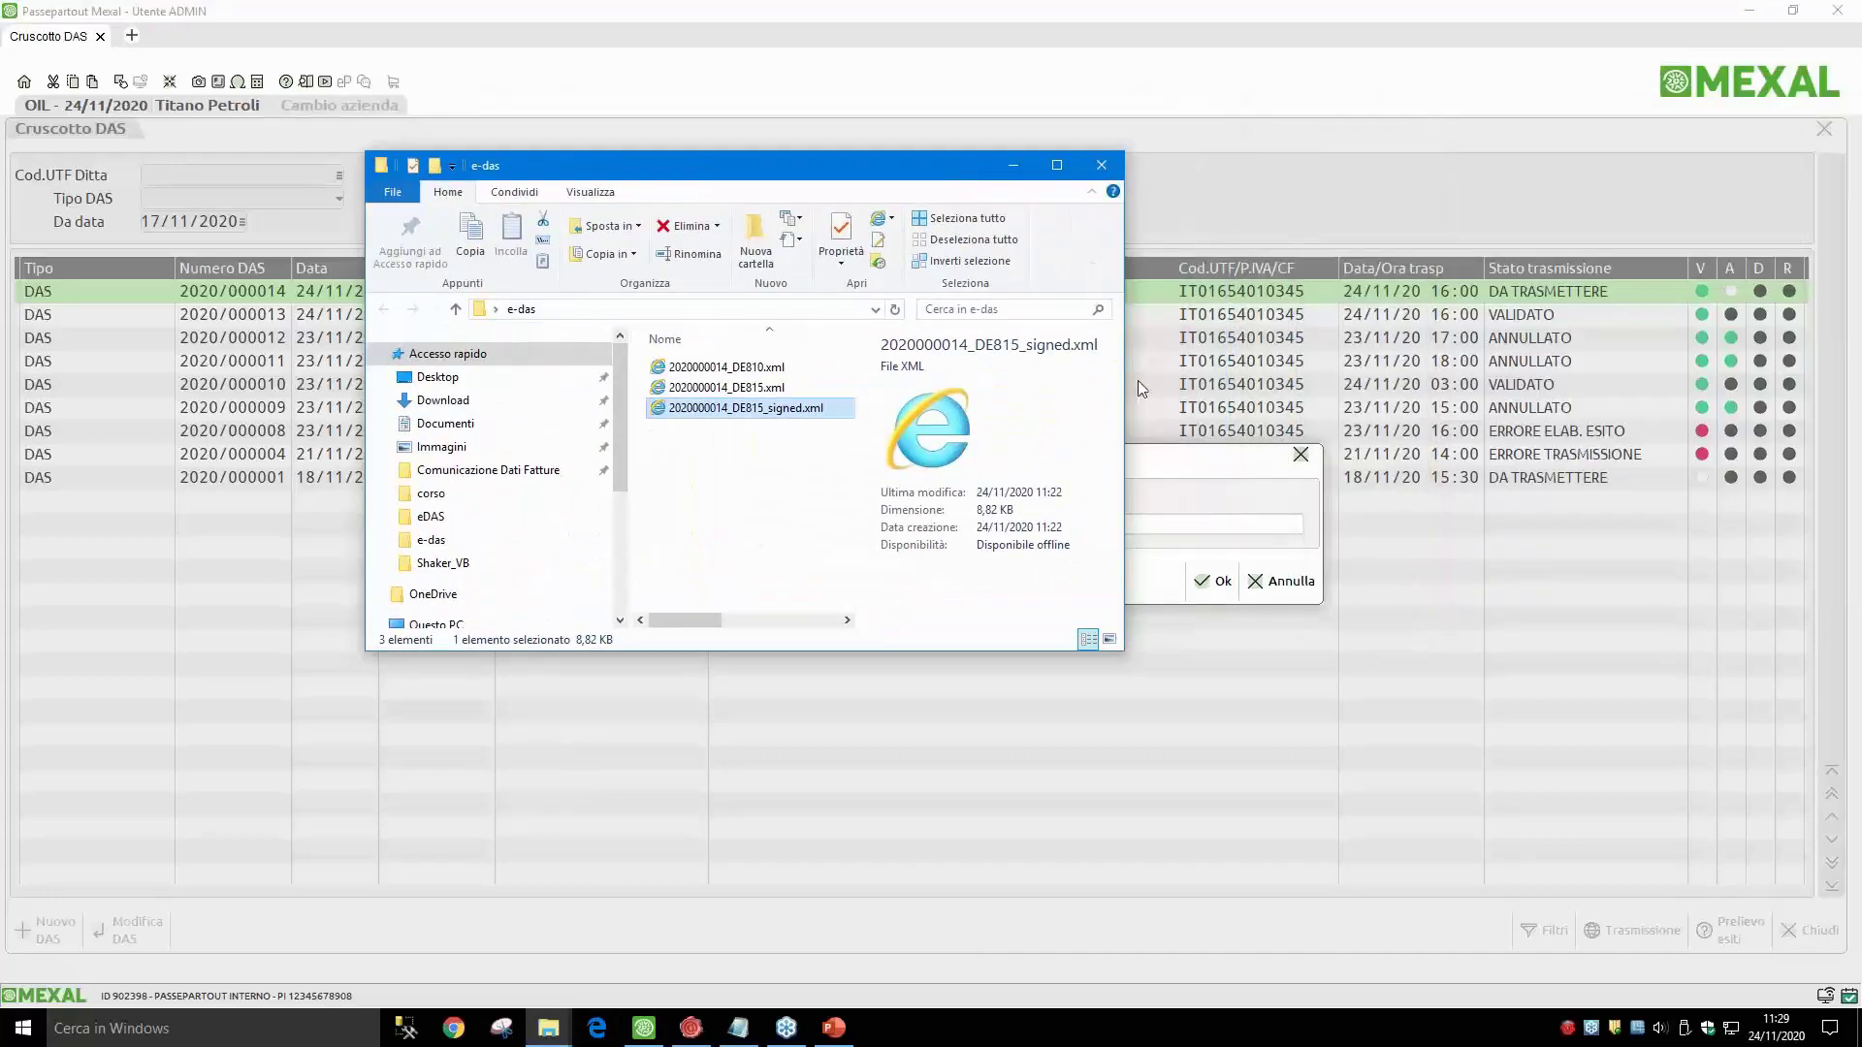
drag(1129, 377, 1392, 376)
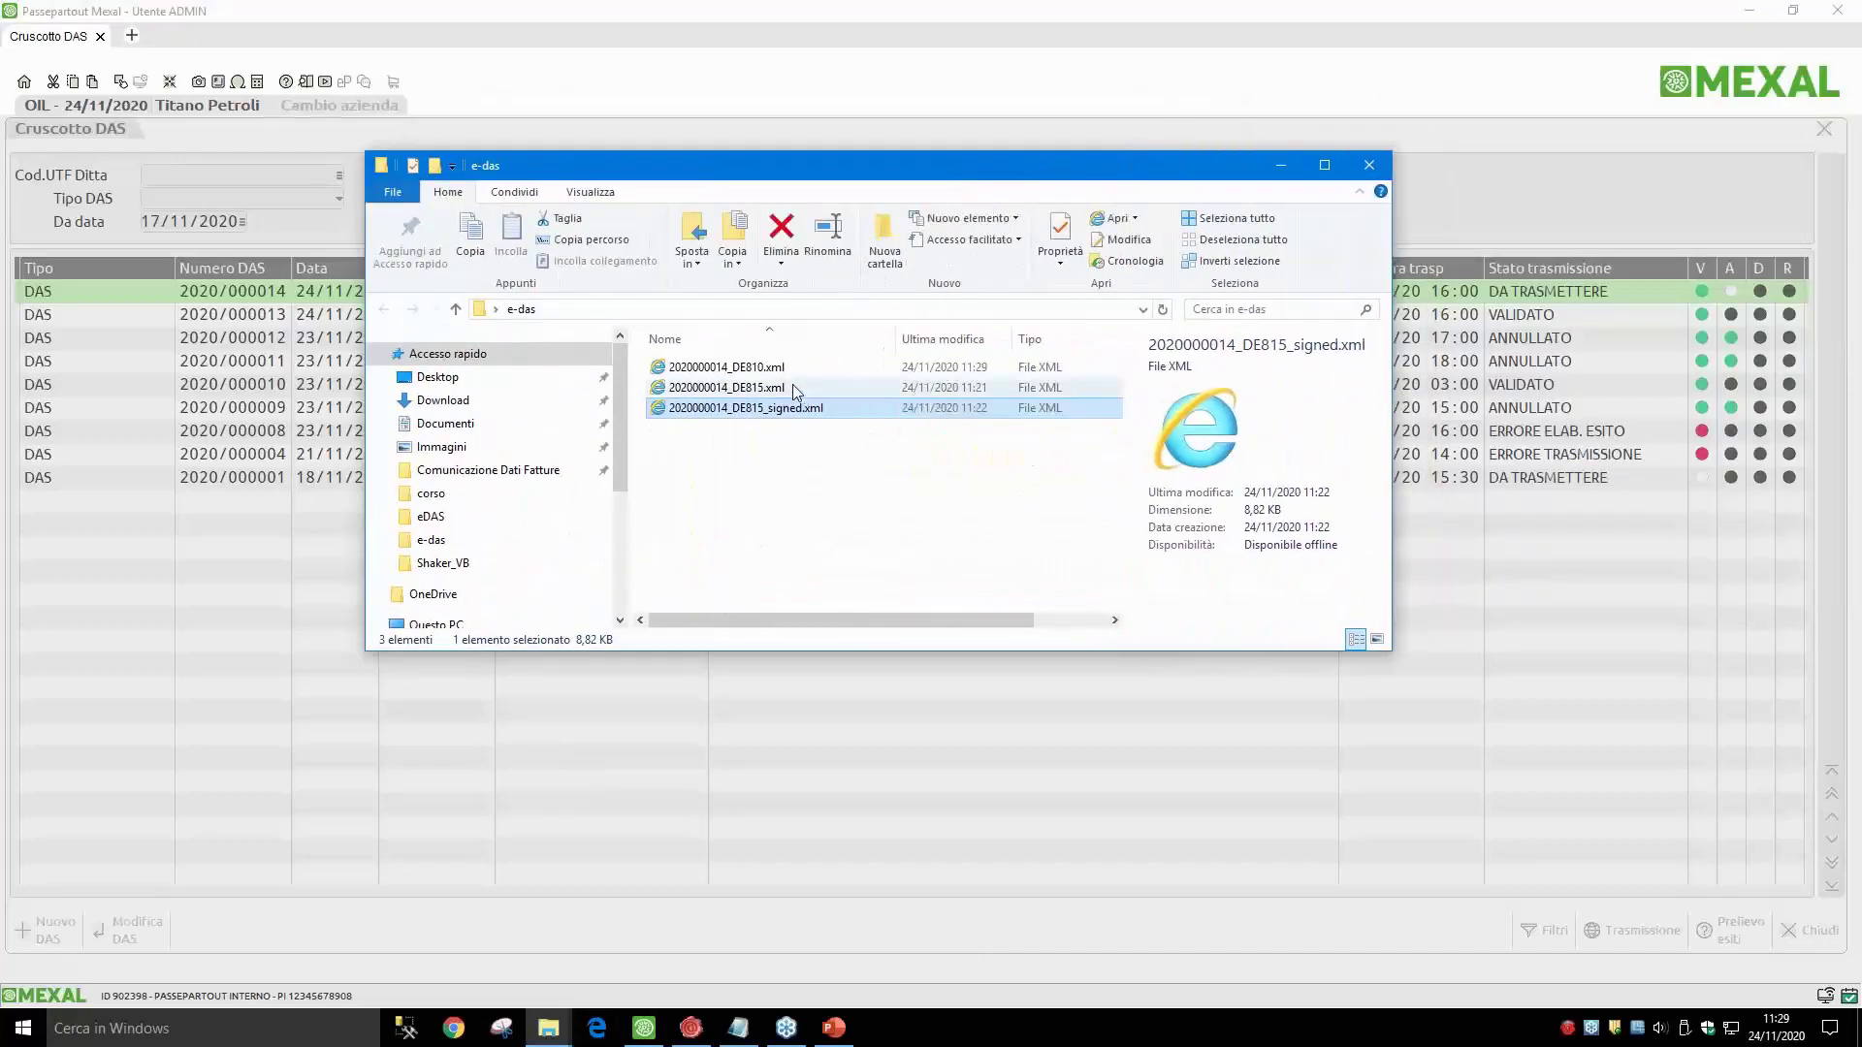
drag(775, 452, 793, 403)
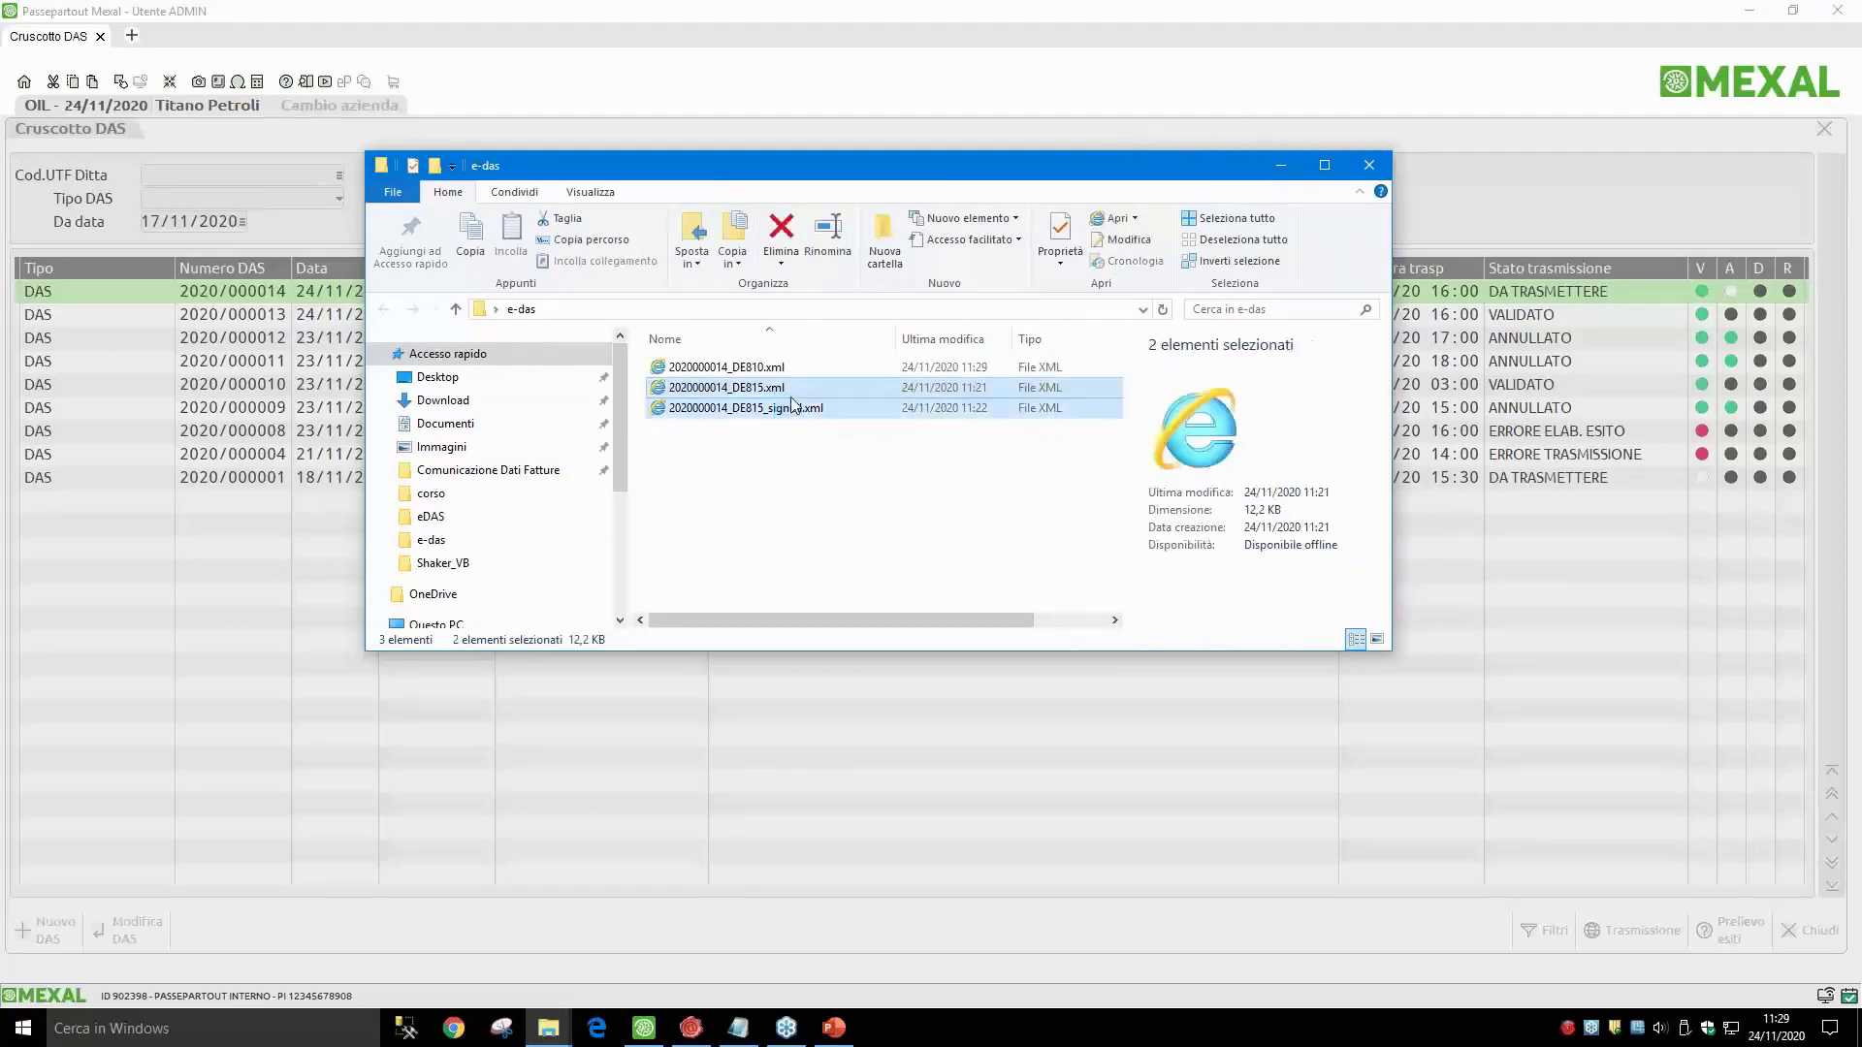
key(Delete)
click(741, 377)
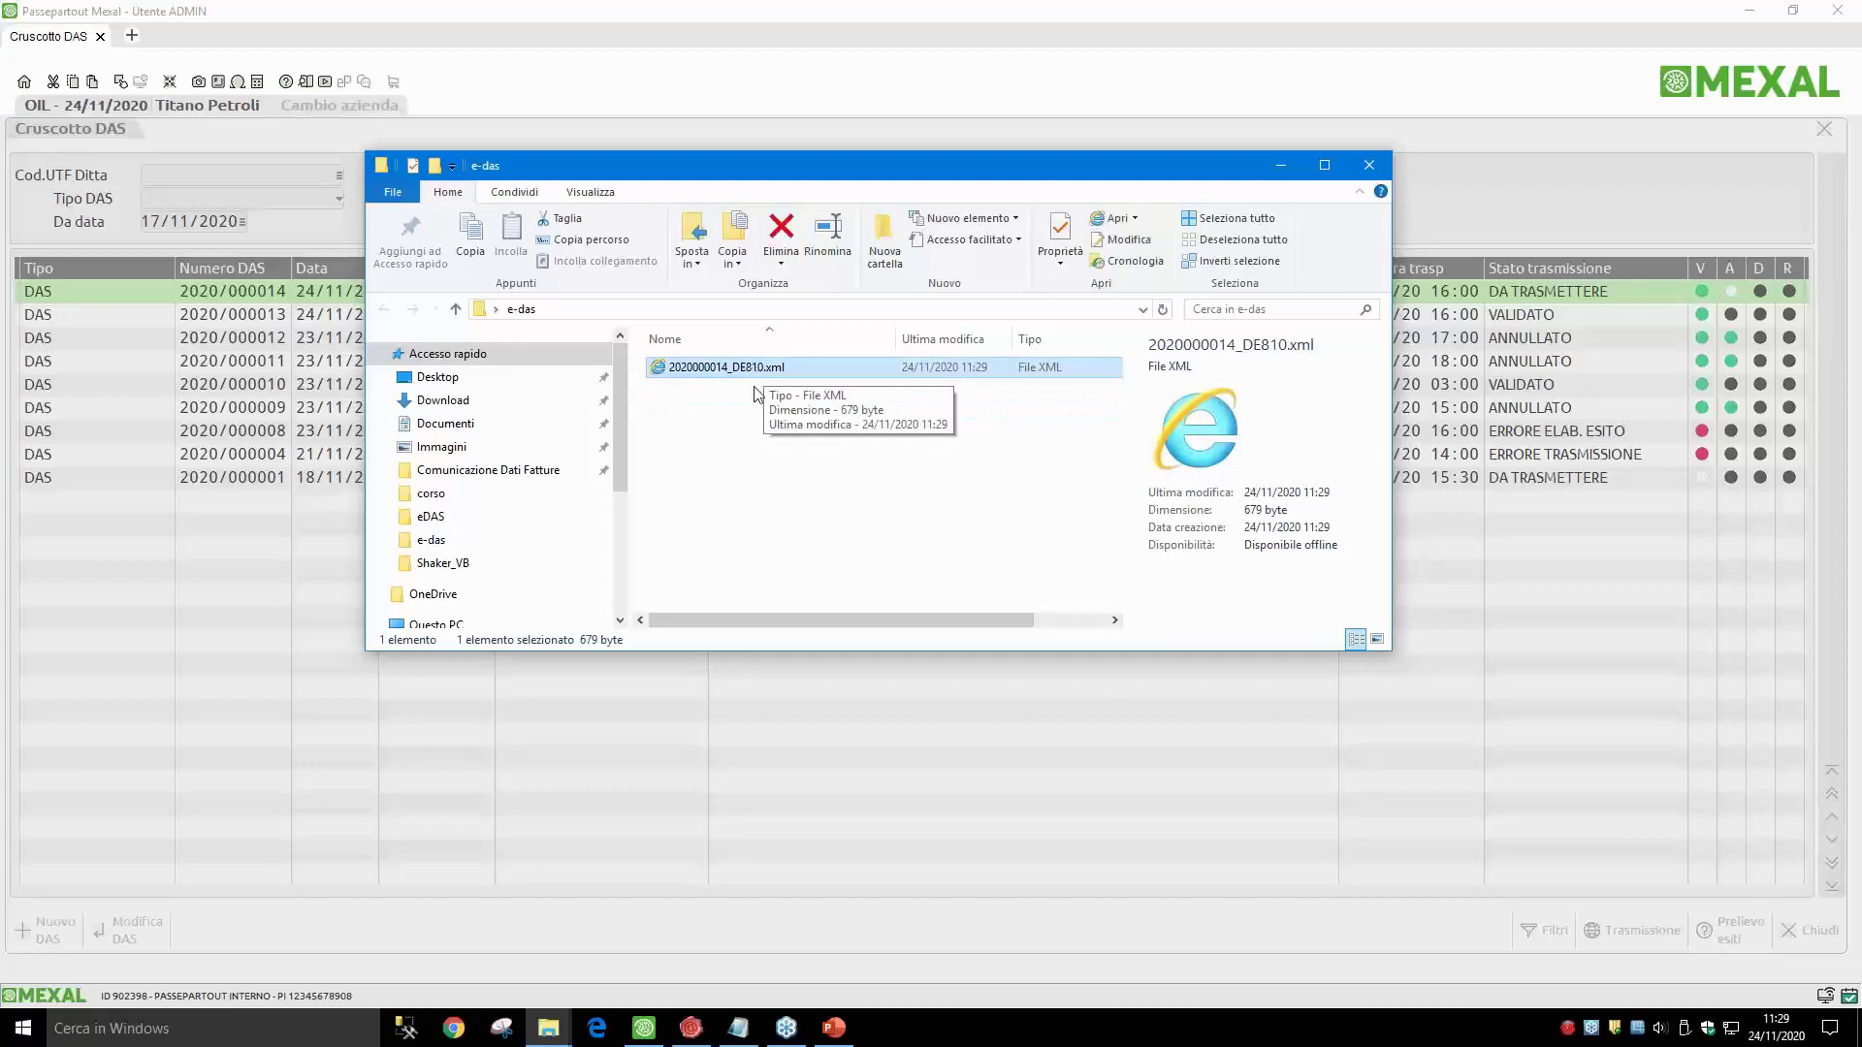
drag(792, 173, 807, 319)
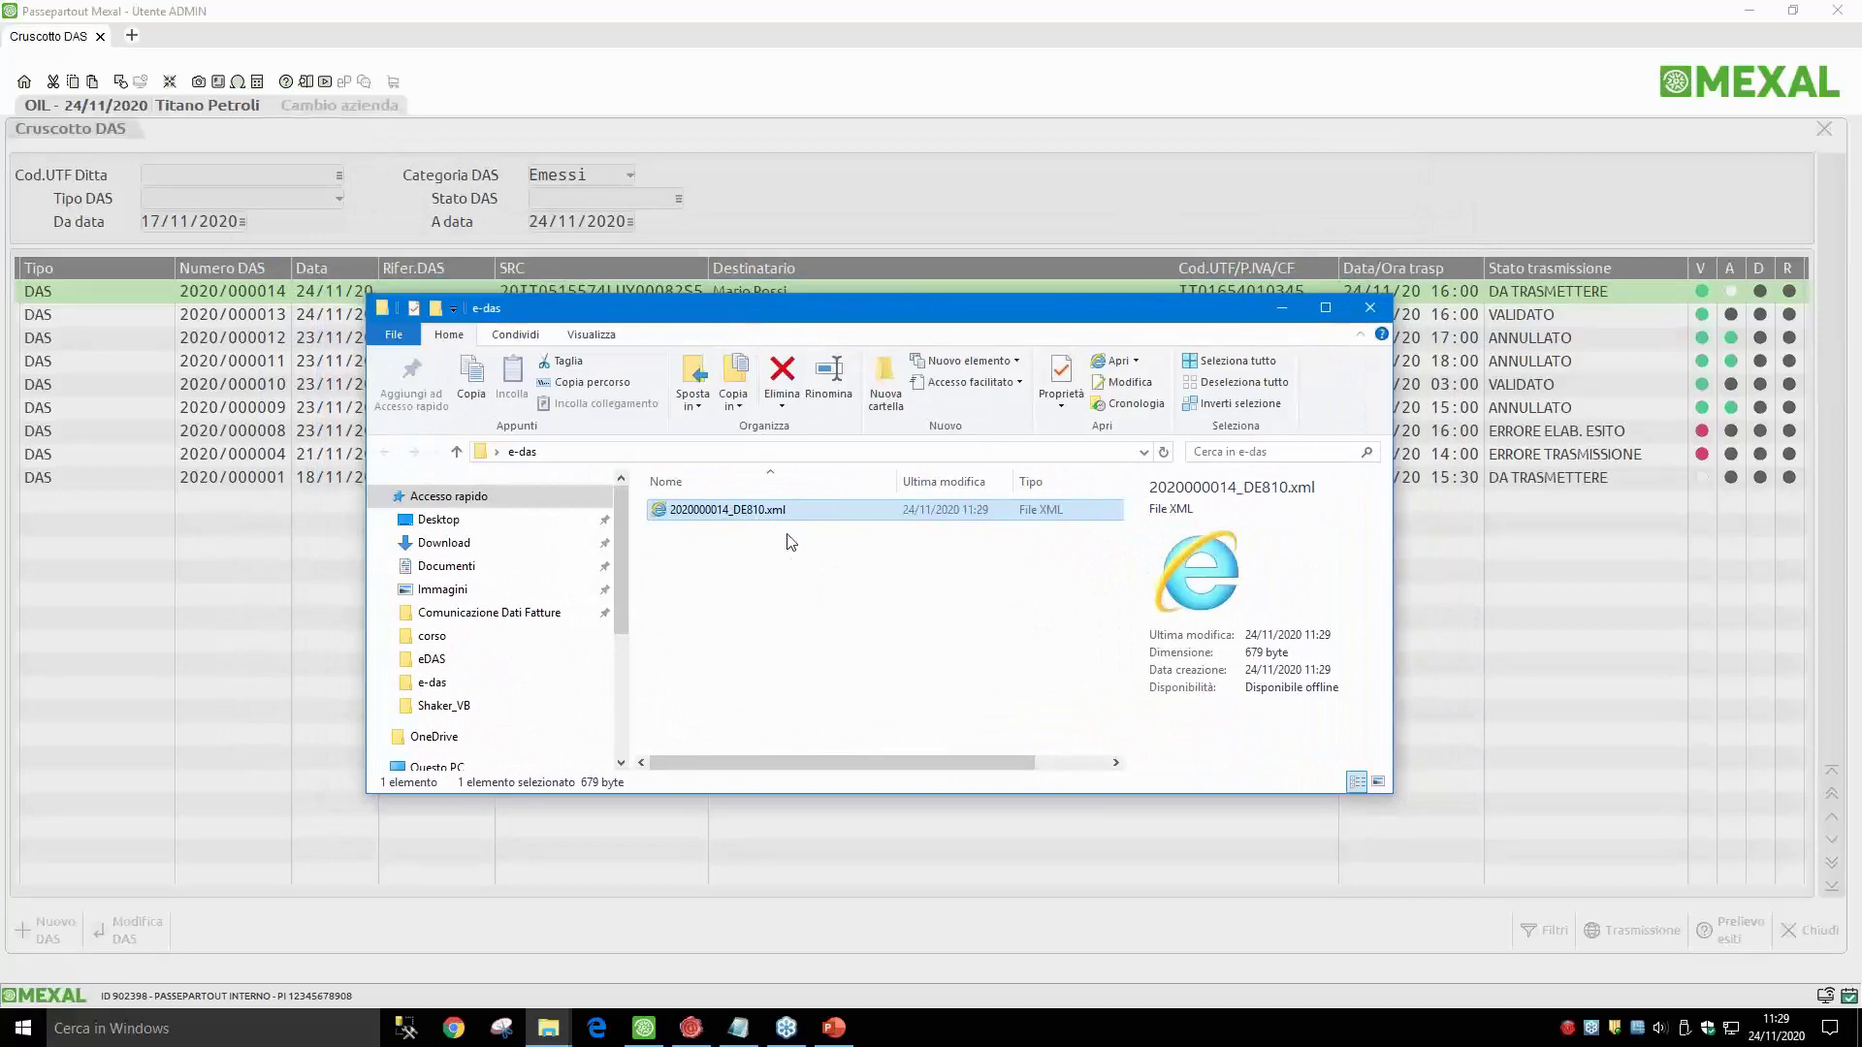
drag(849, 320, 905, 349)
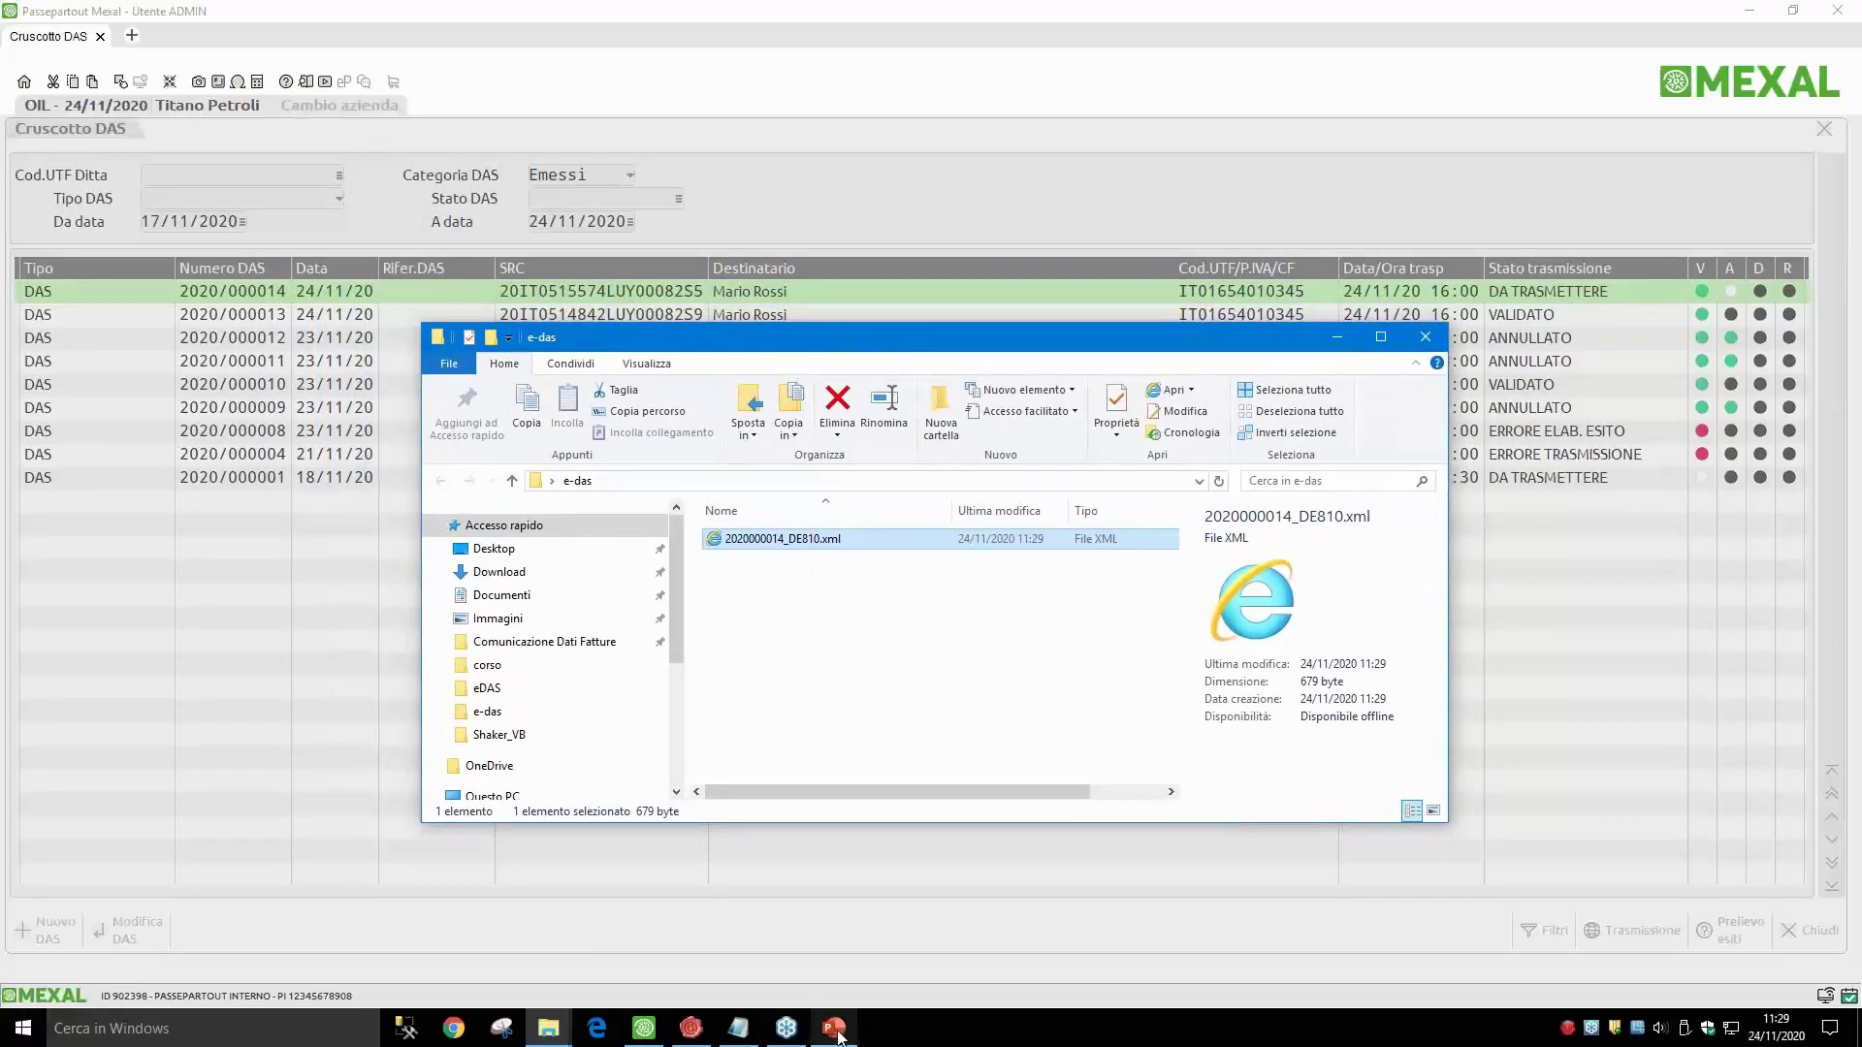
click(715, 1033)
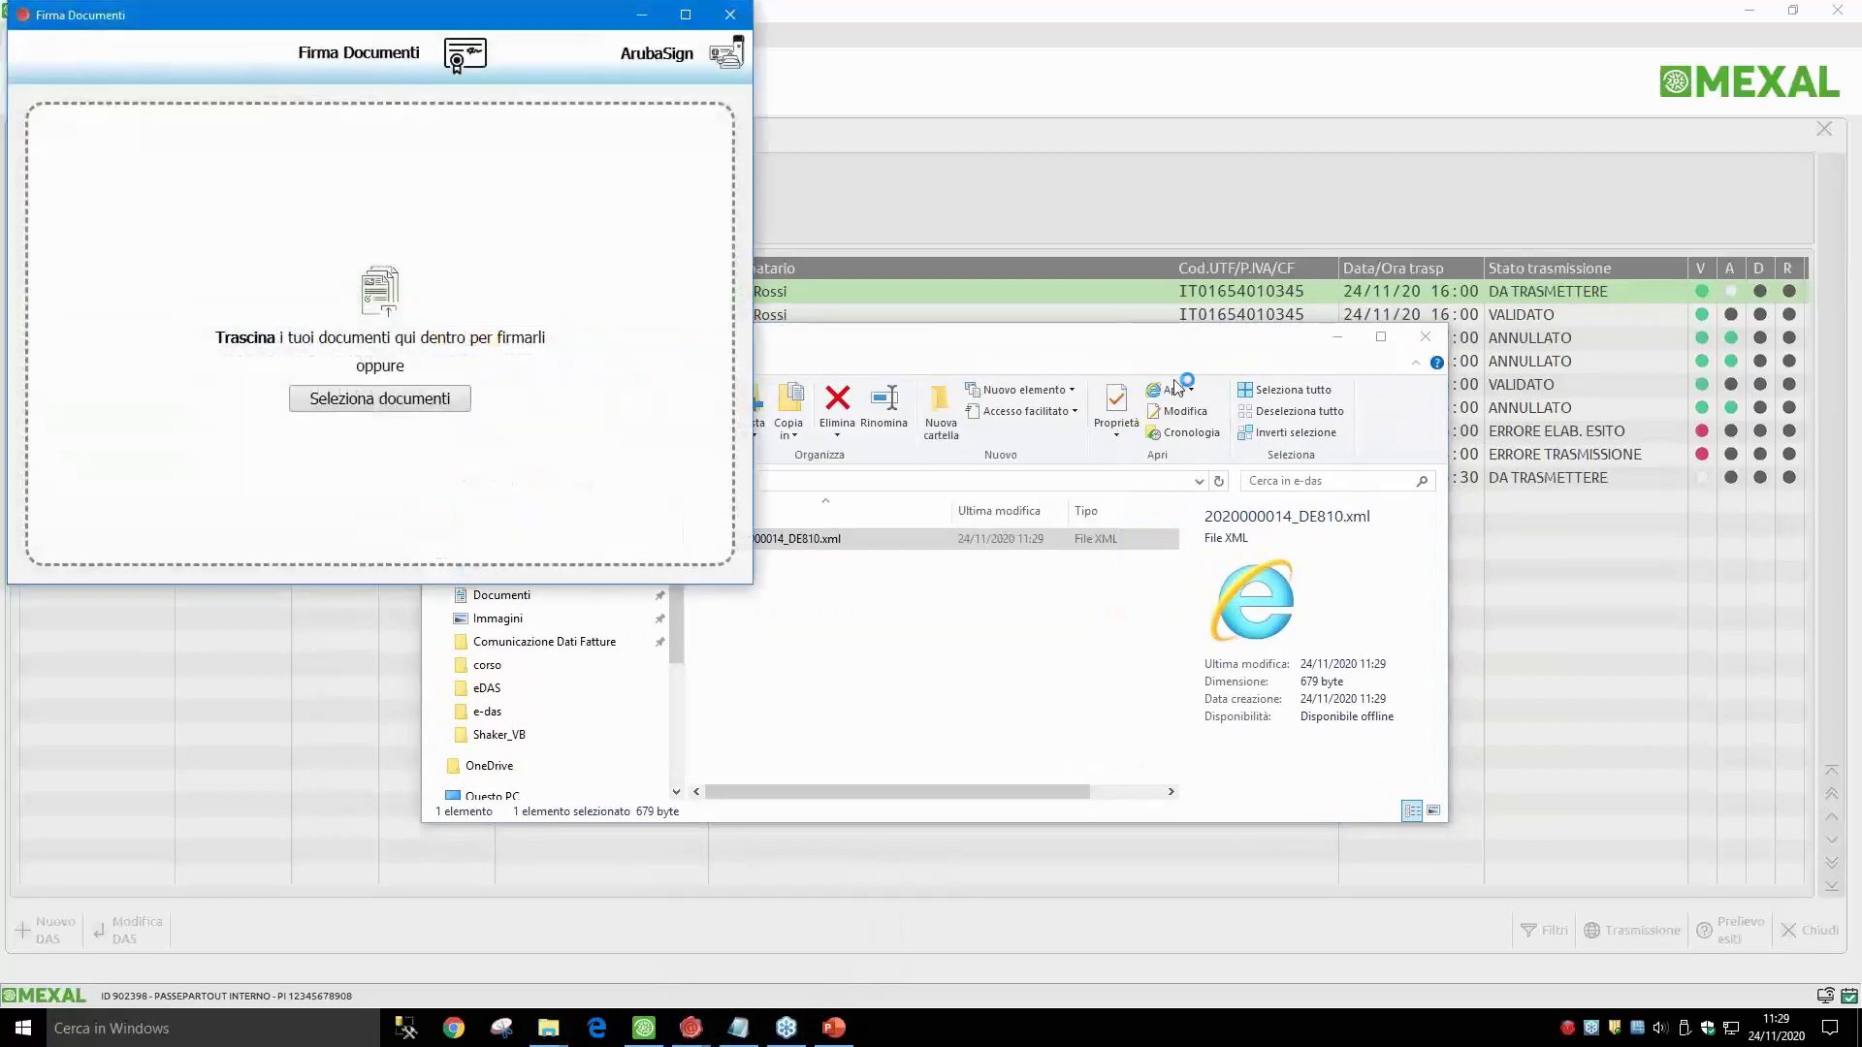
drag(896, 537, 477, 381)
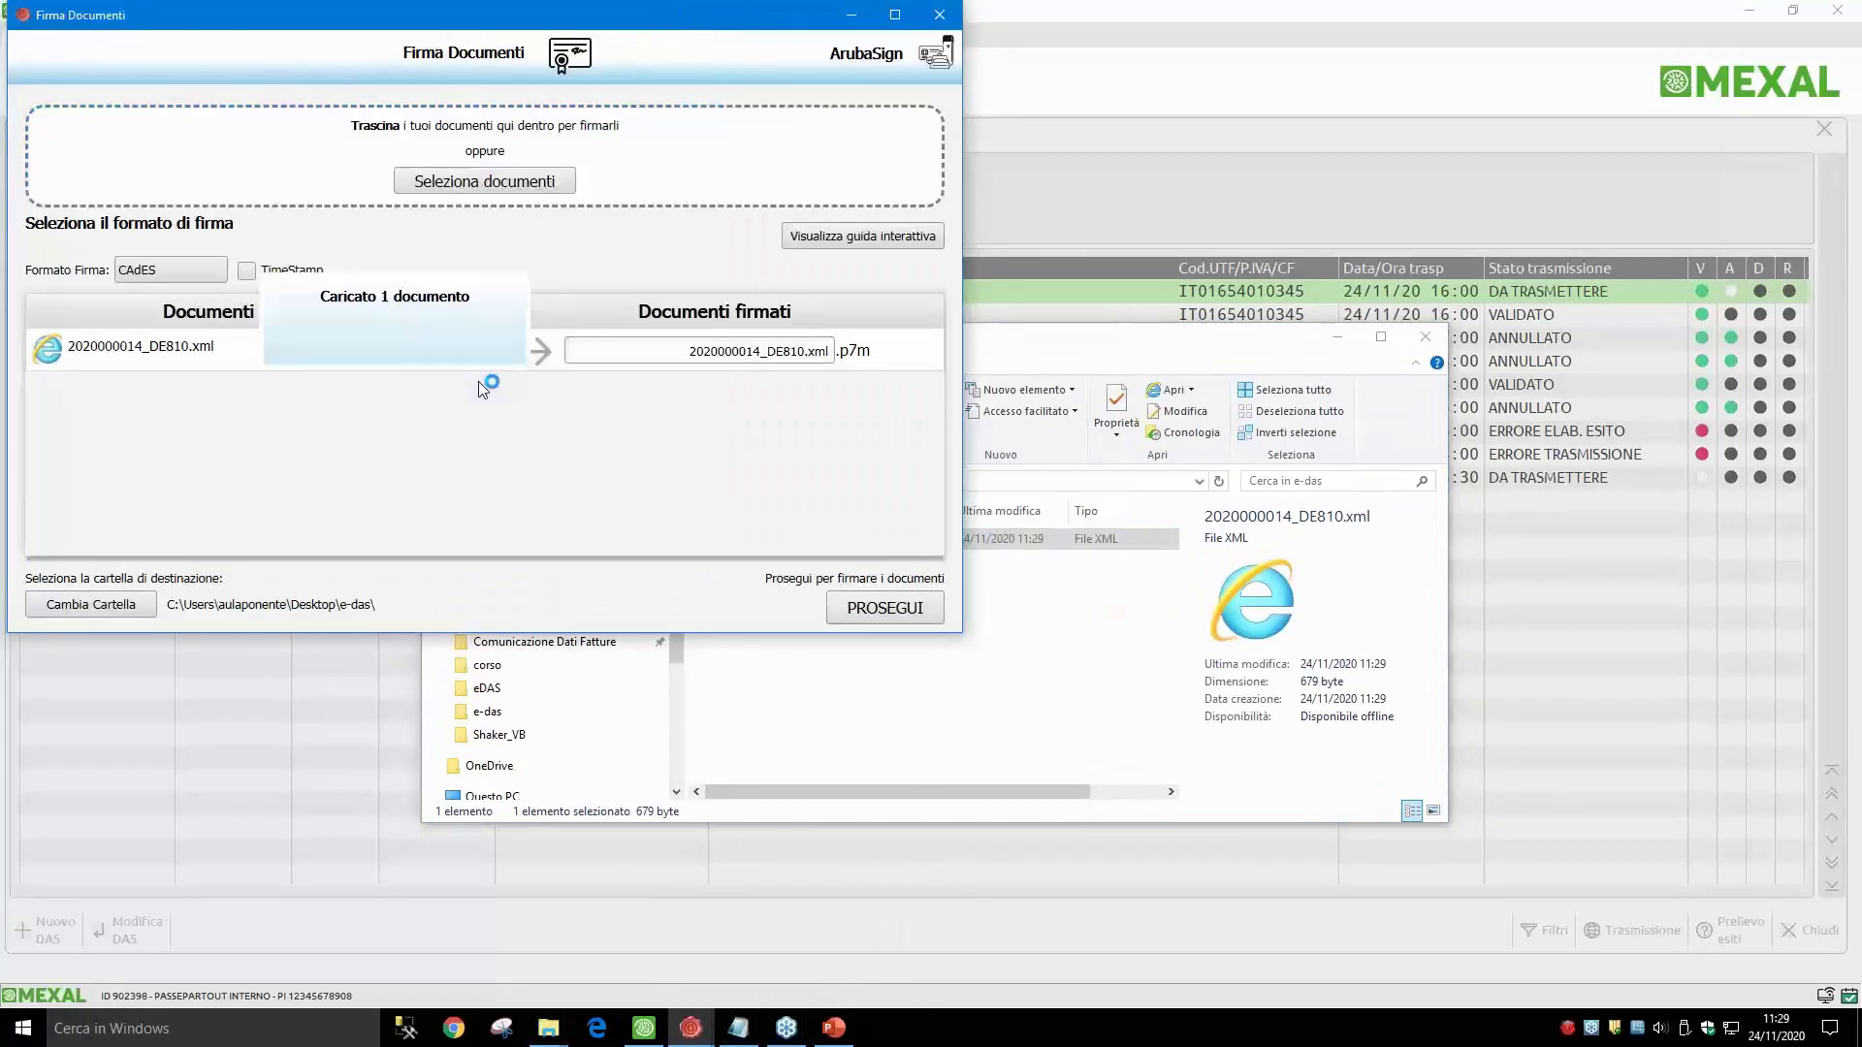
click(163, 269)
click(154, 283)
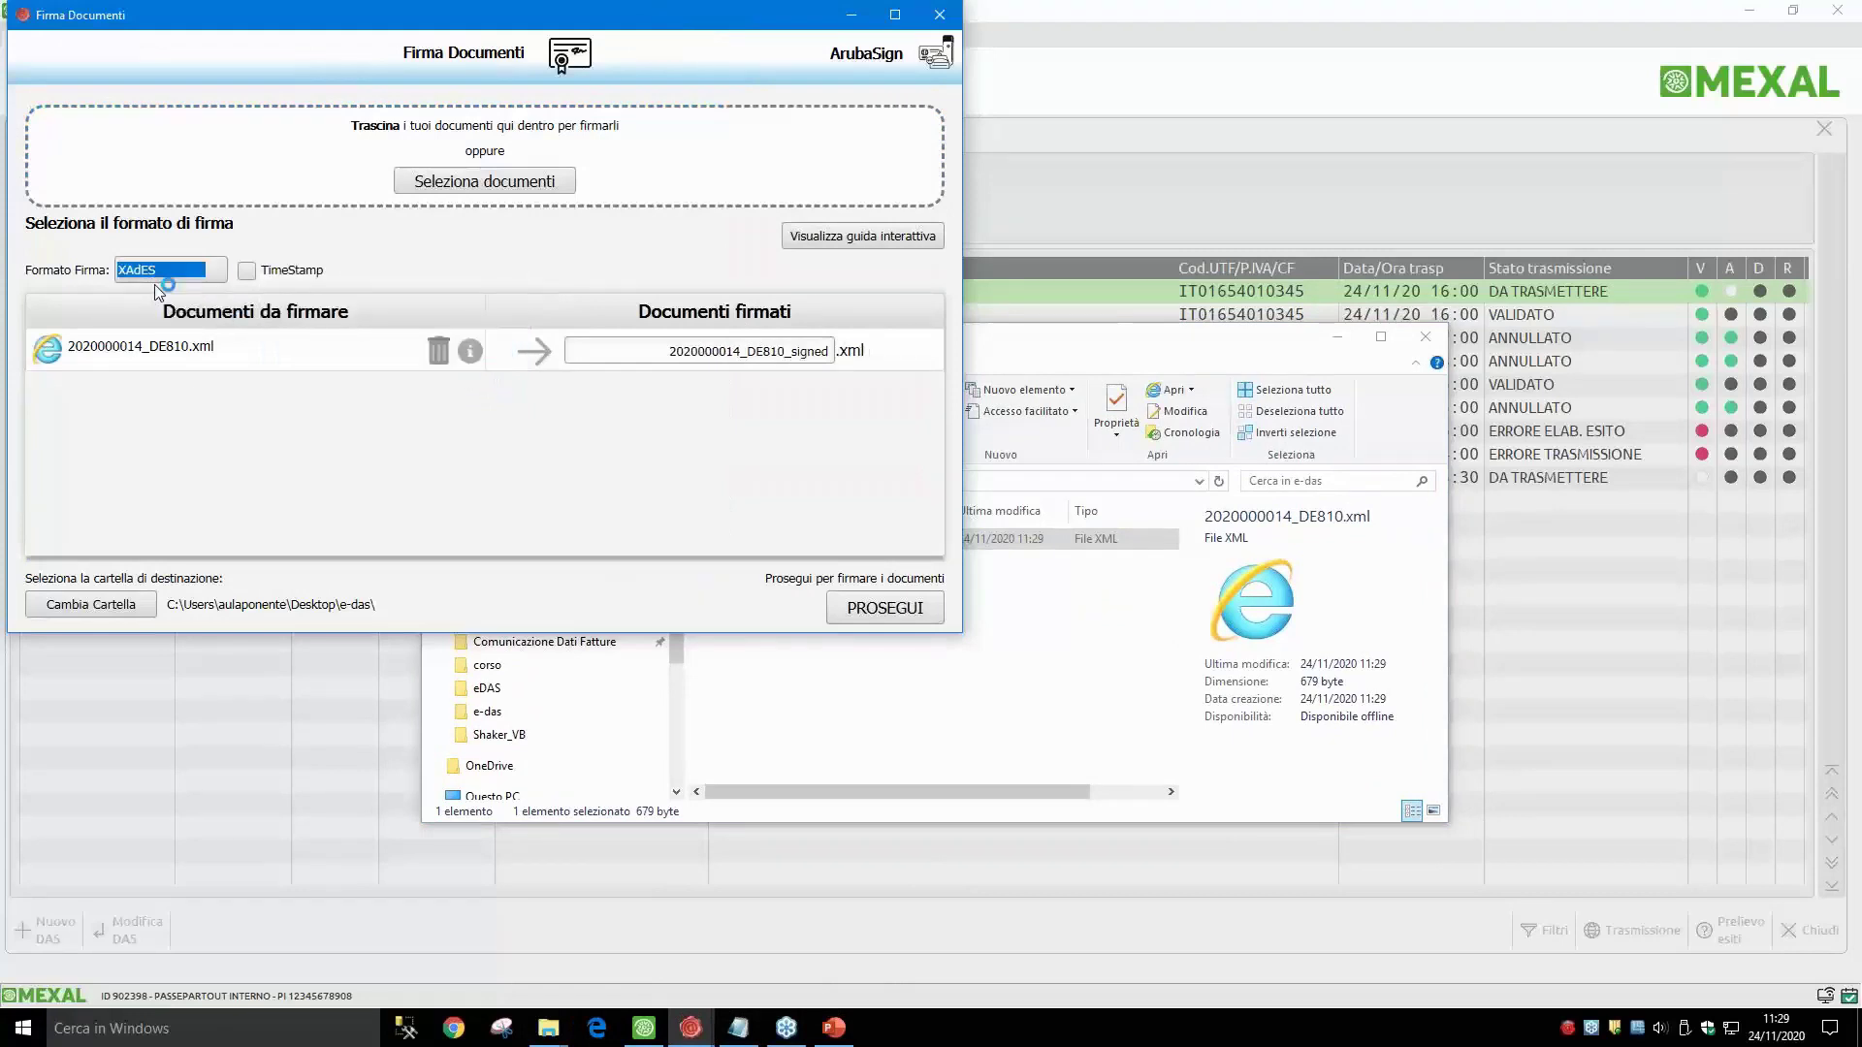
Step: Sign the loaded document with the connected signing device by entering the signature PIN, and finish the signing
click(845, 609)
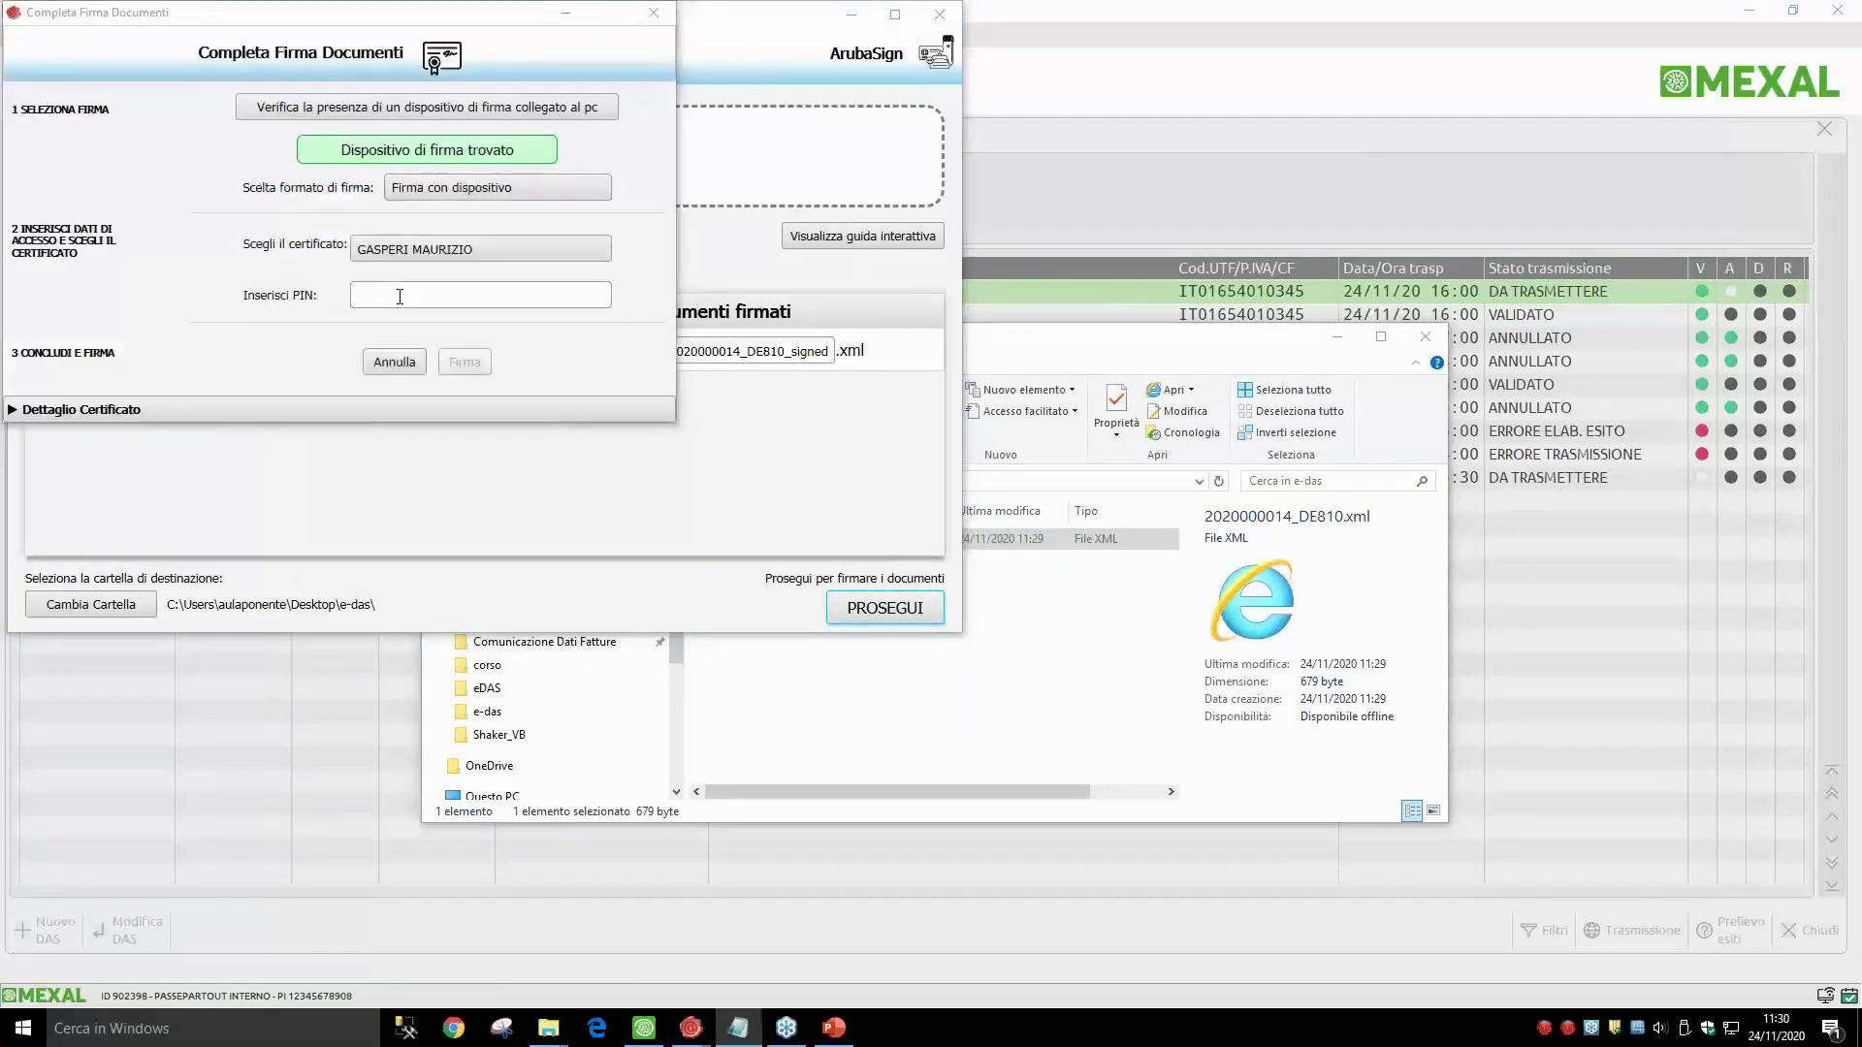
text(********)
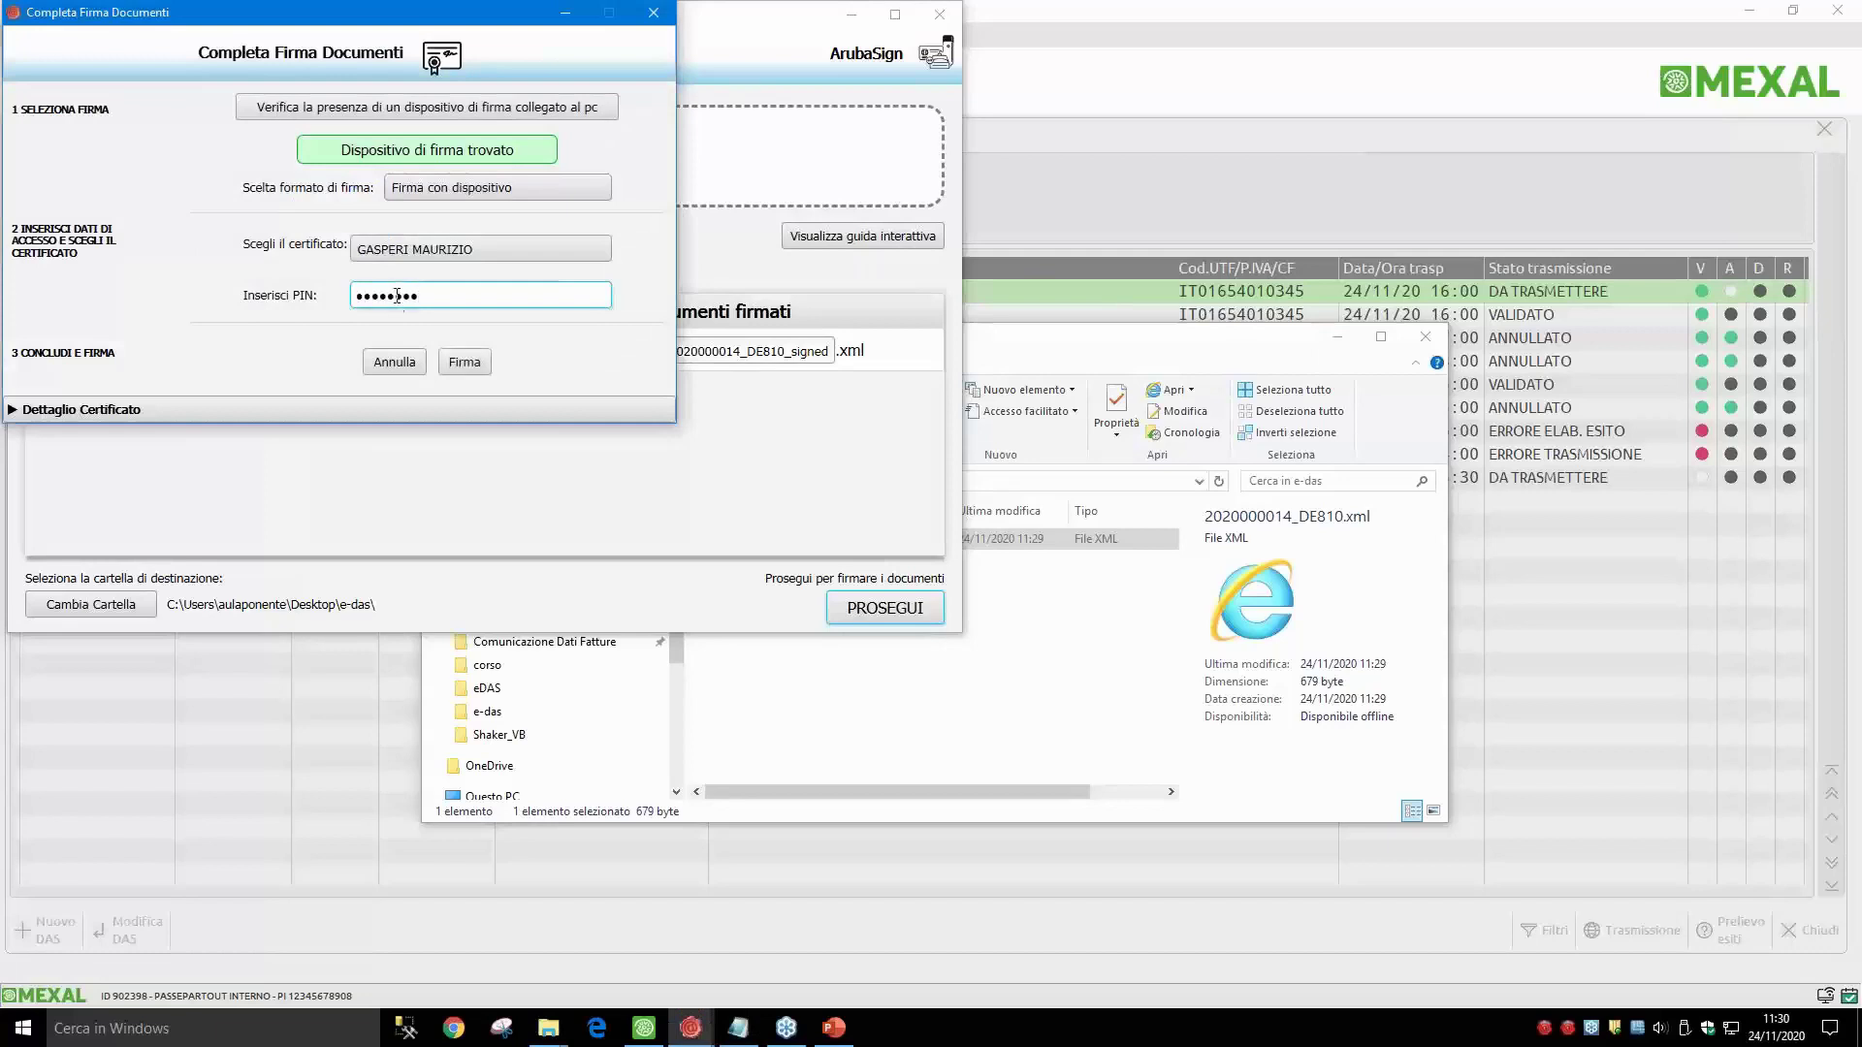
click(488, 360)
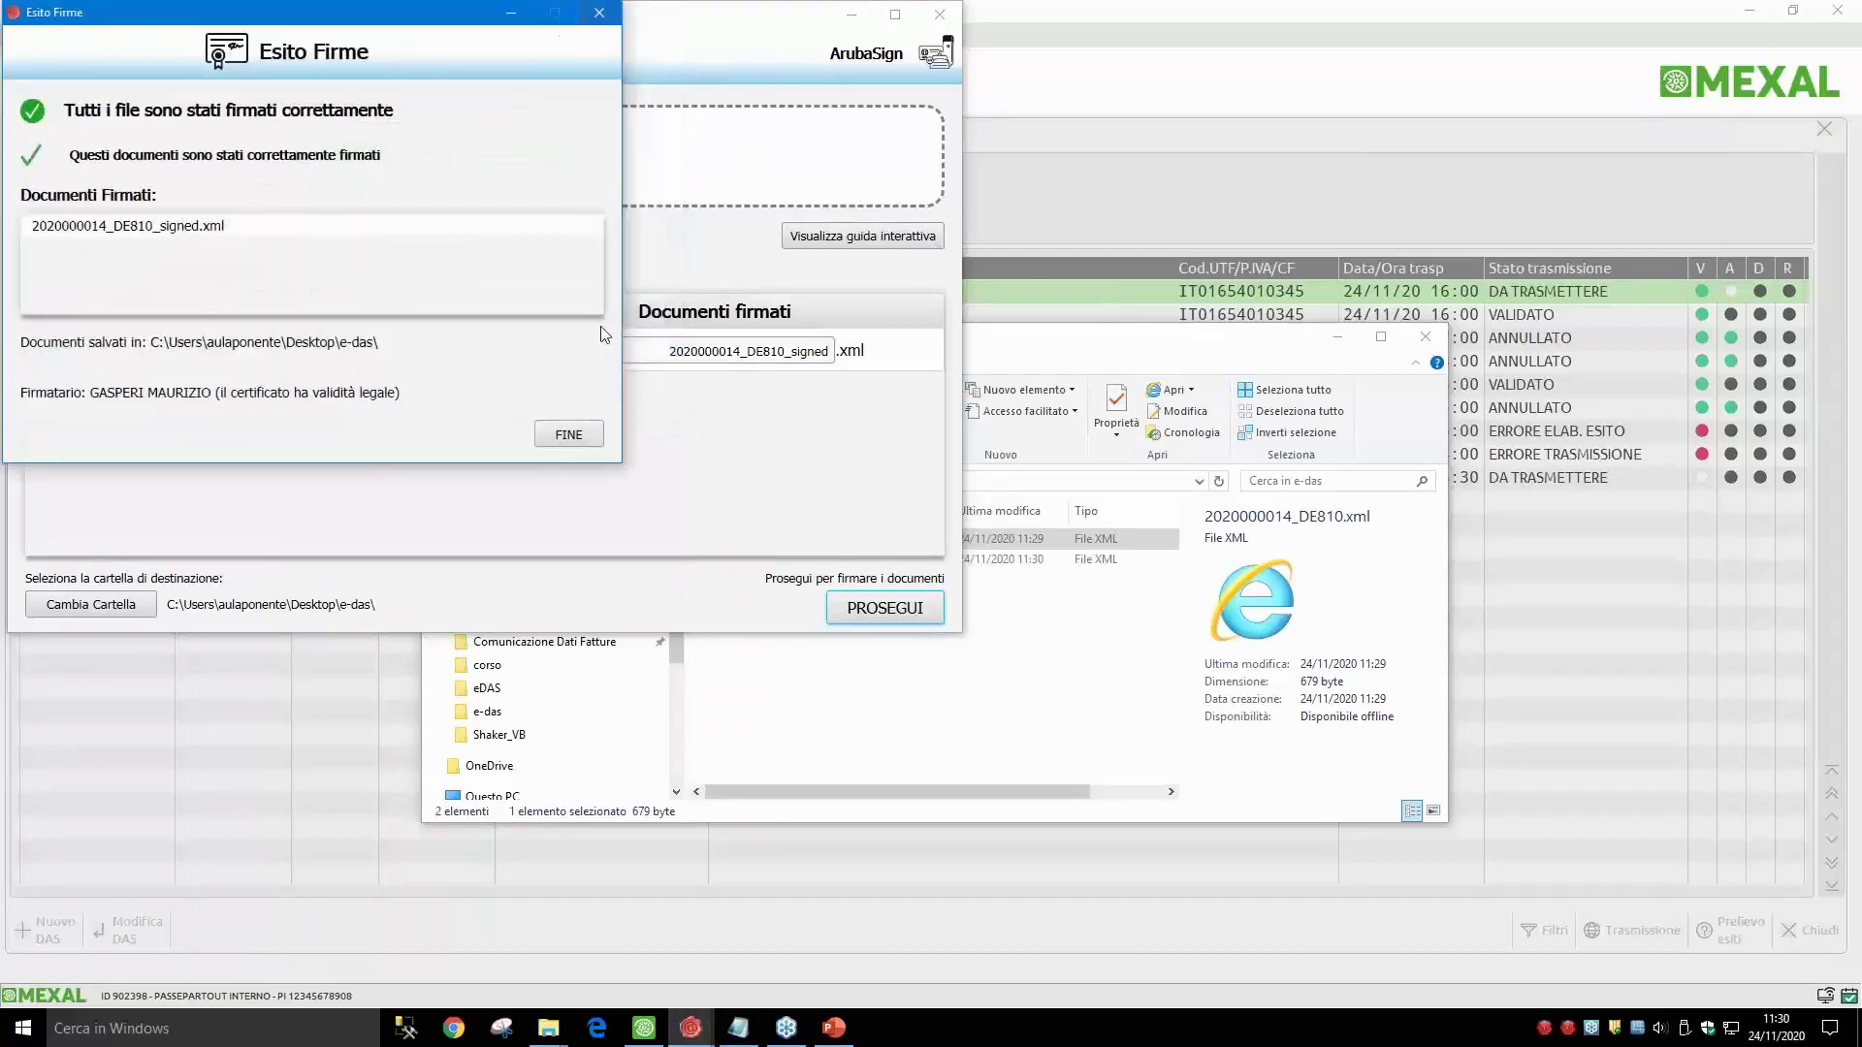
click(570, 434)
click(1147, 349)
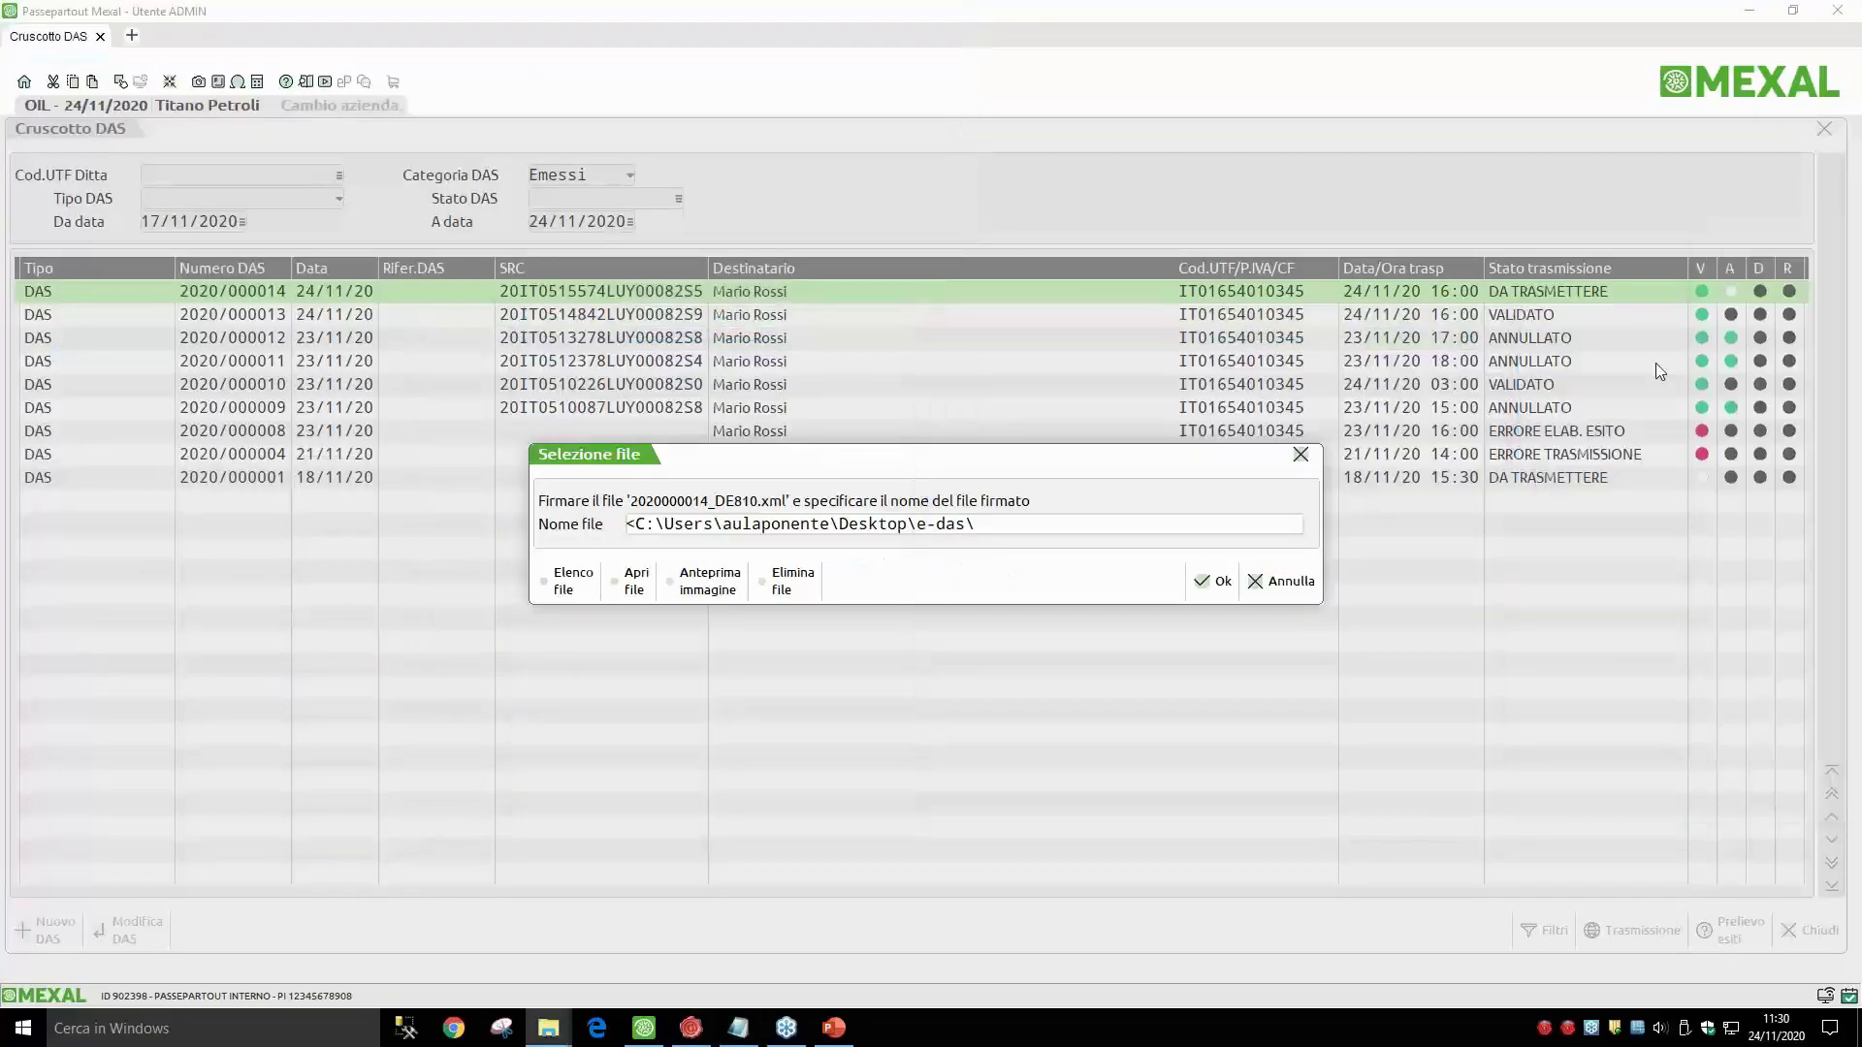
click(567, 585)
click(776, 417)
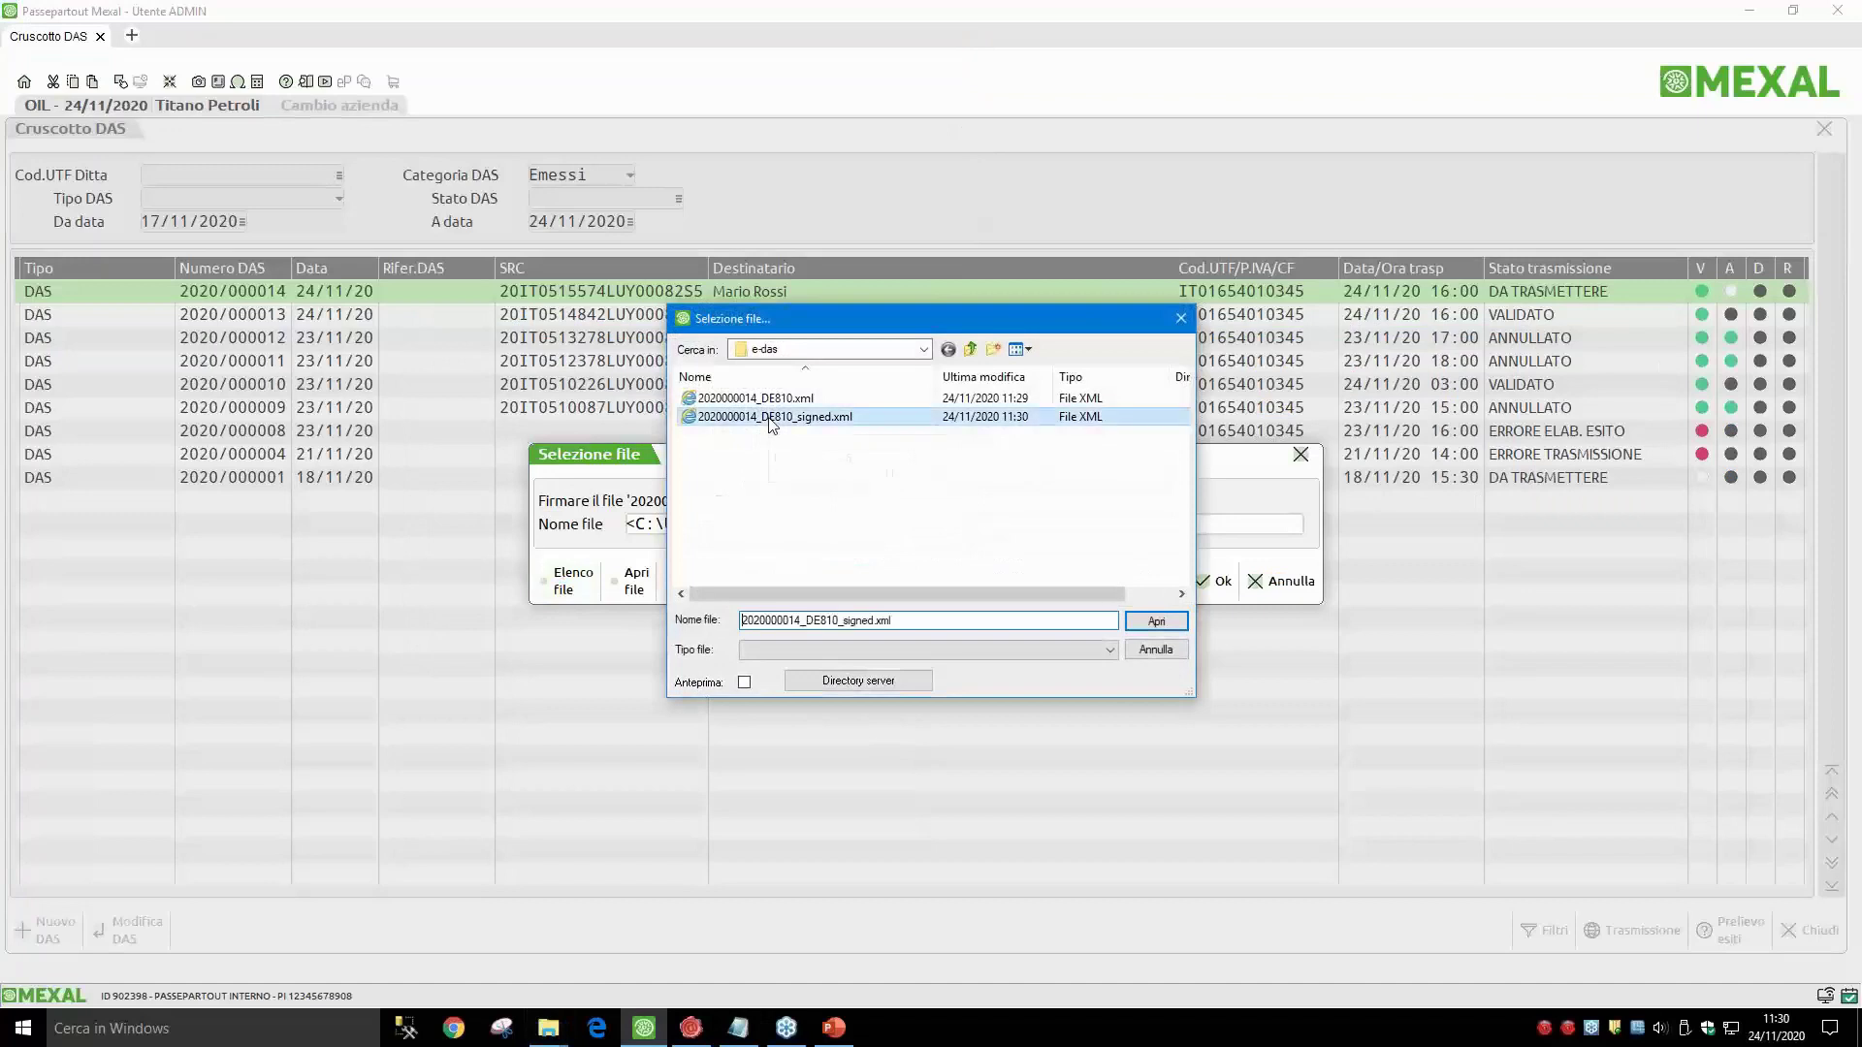
click(1159, 621)
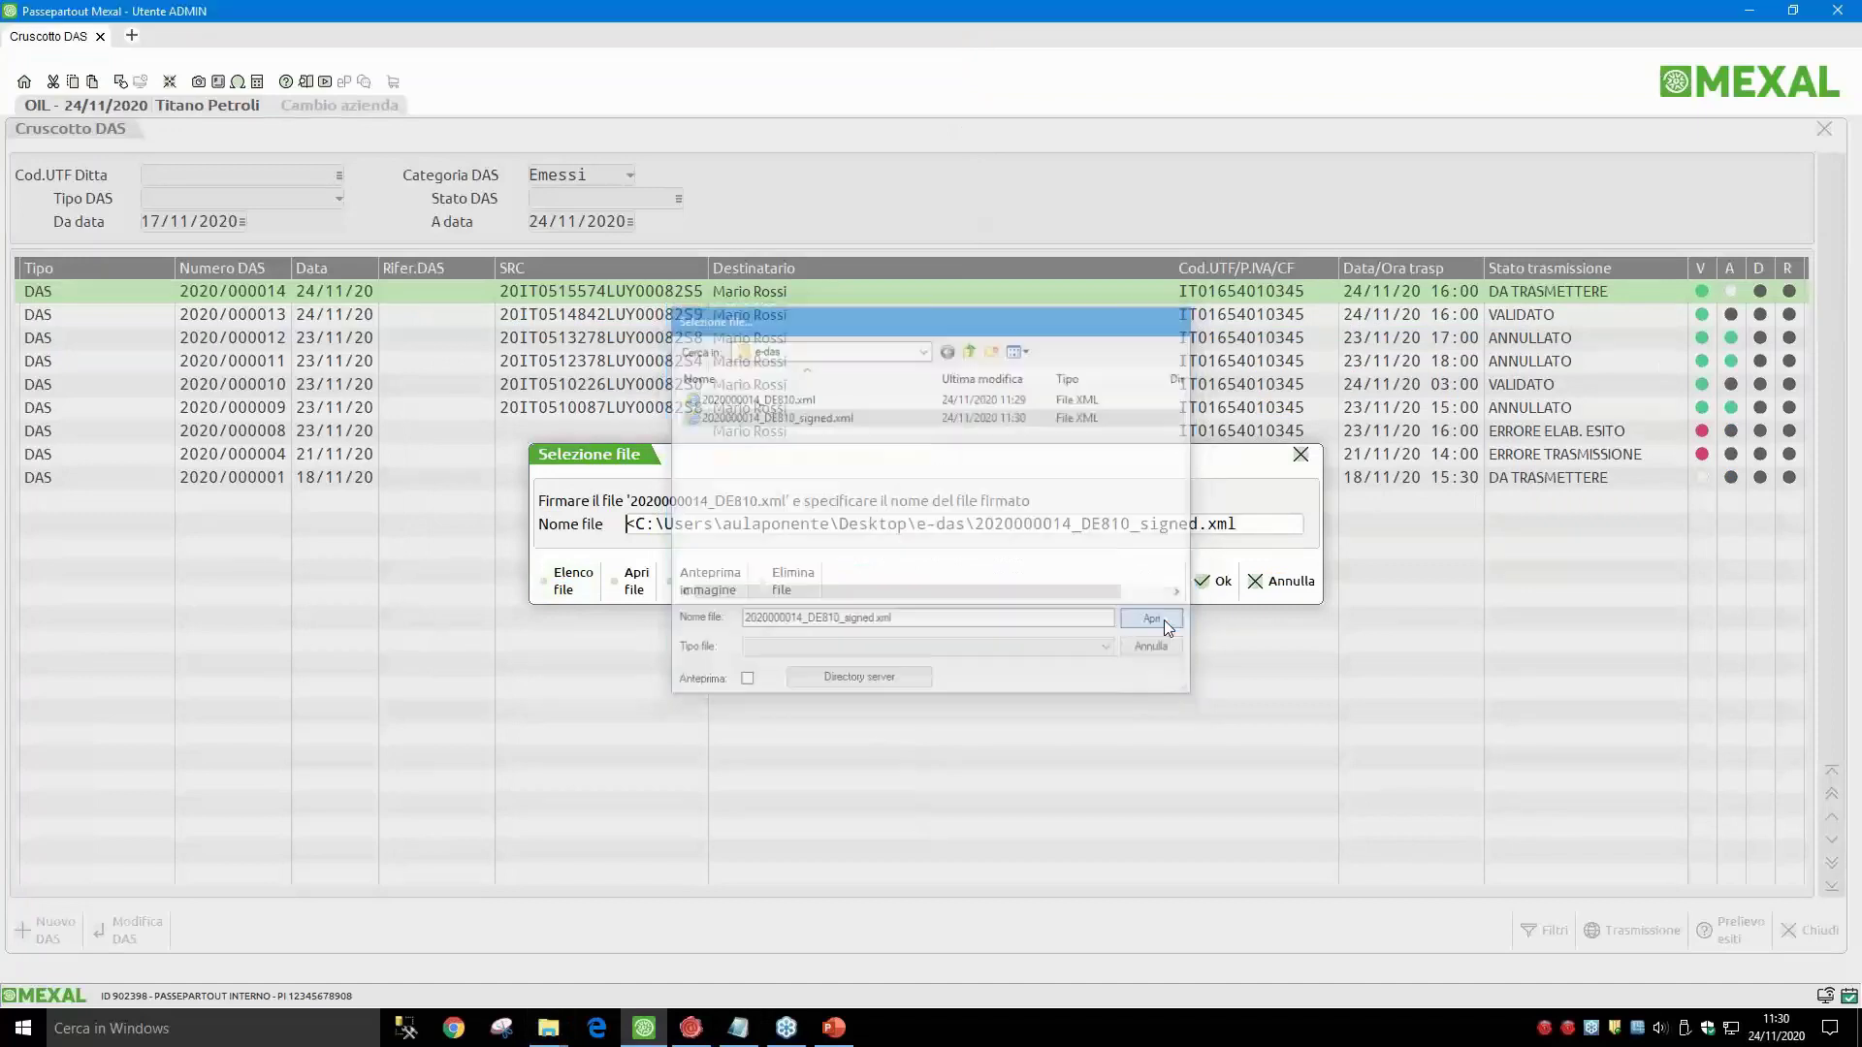
click(1224, 584)
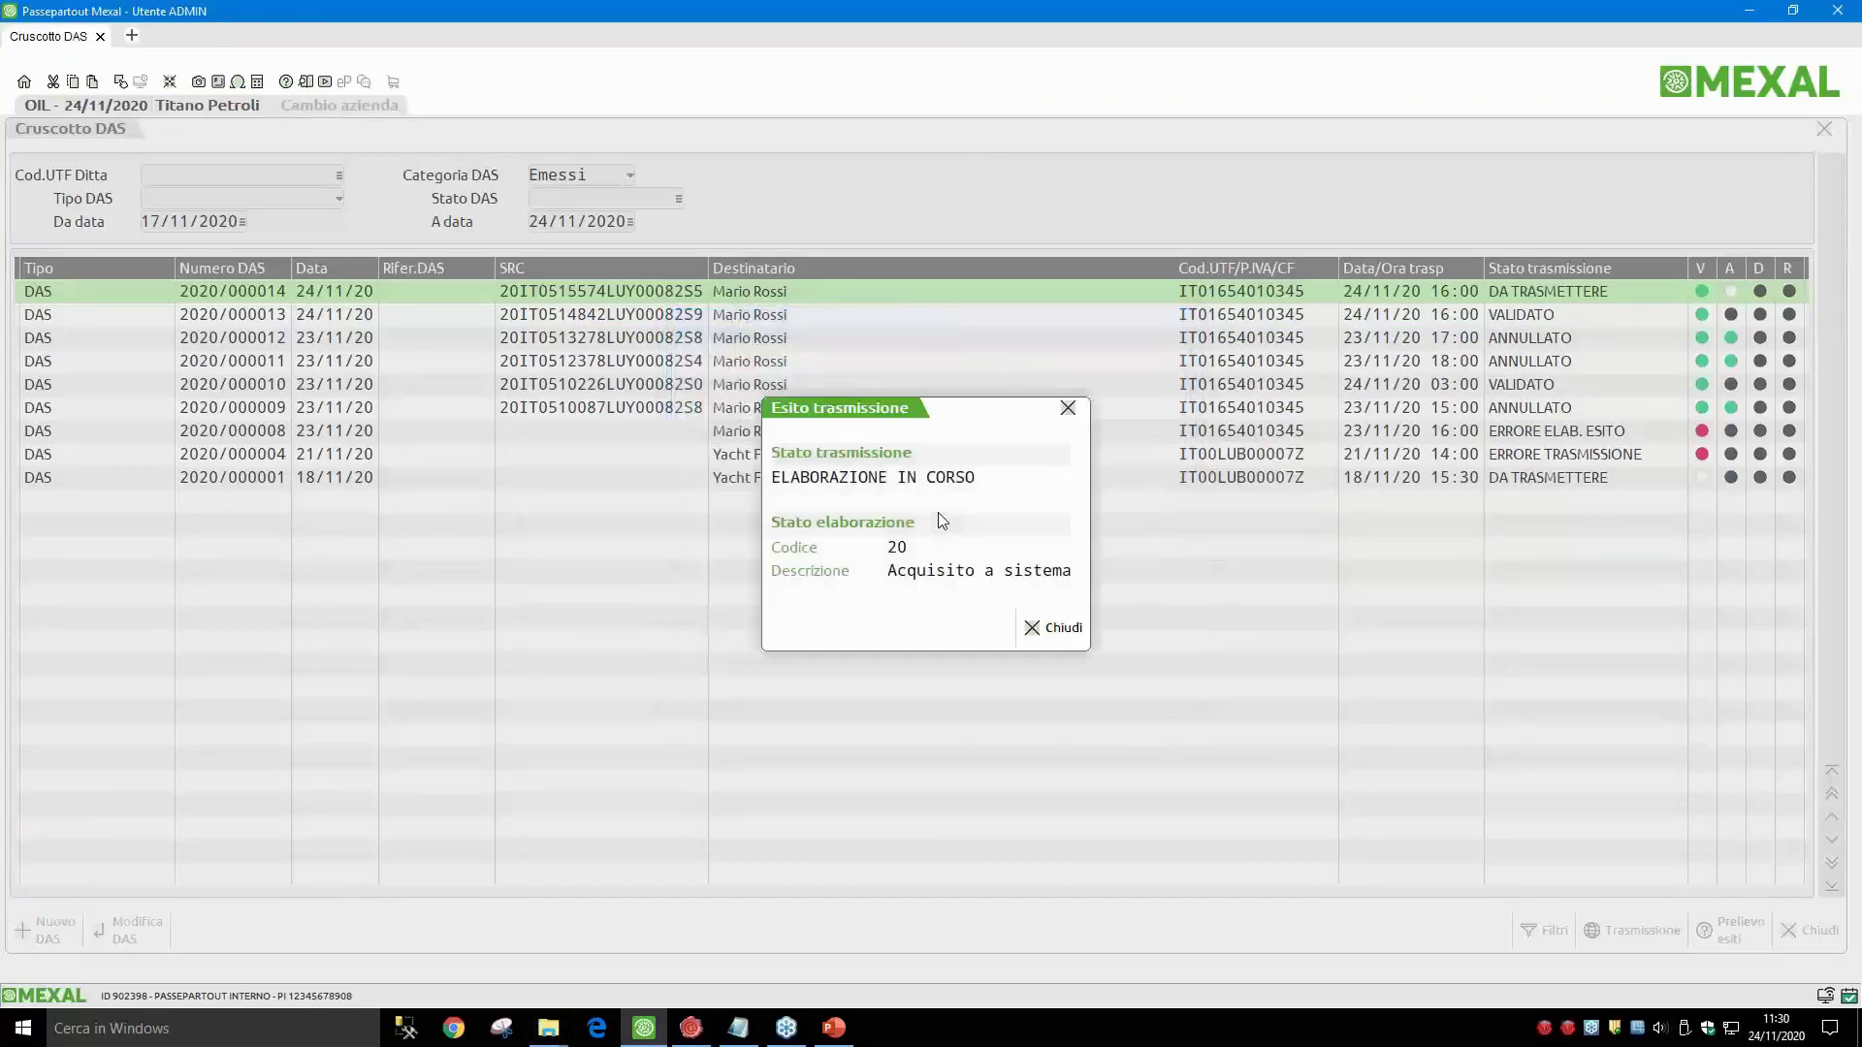
click(1041, 632)
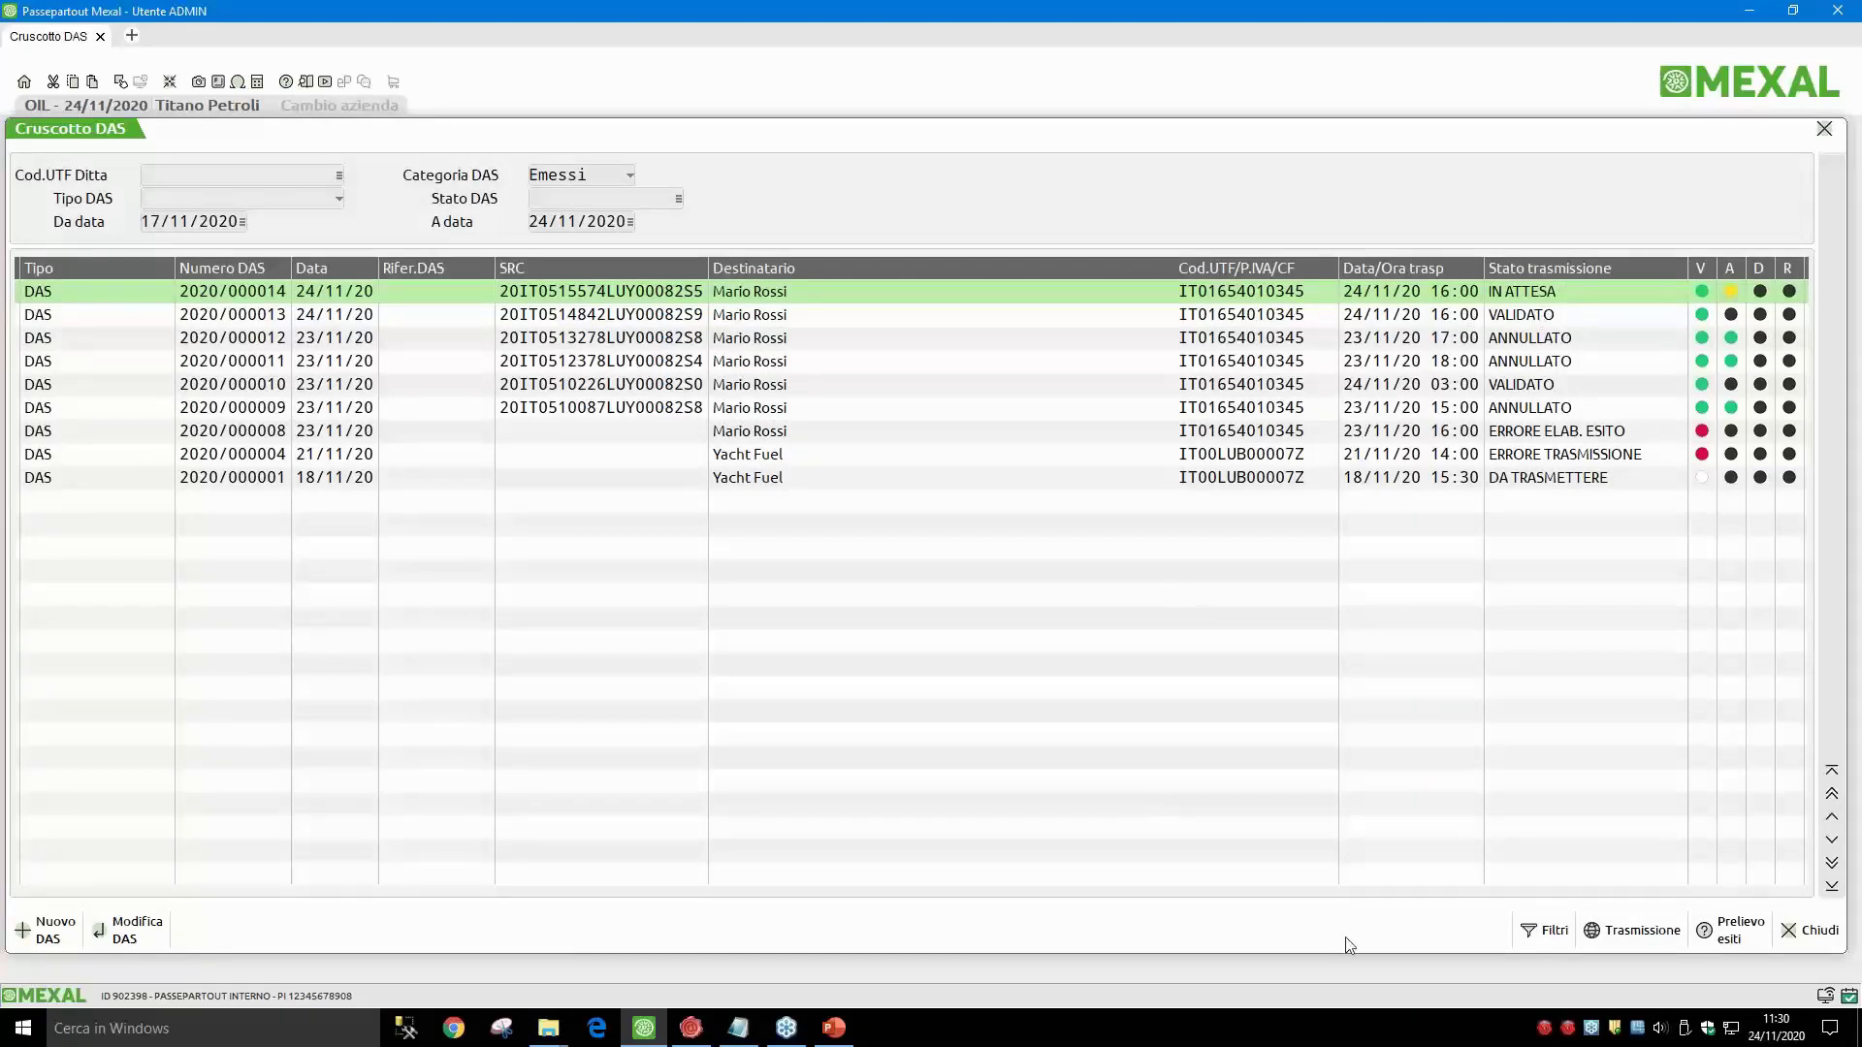
Step: Retrieve the processing outcome of the transmitted DAS cancellation and close it
click(1728, 937)
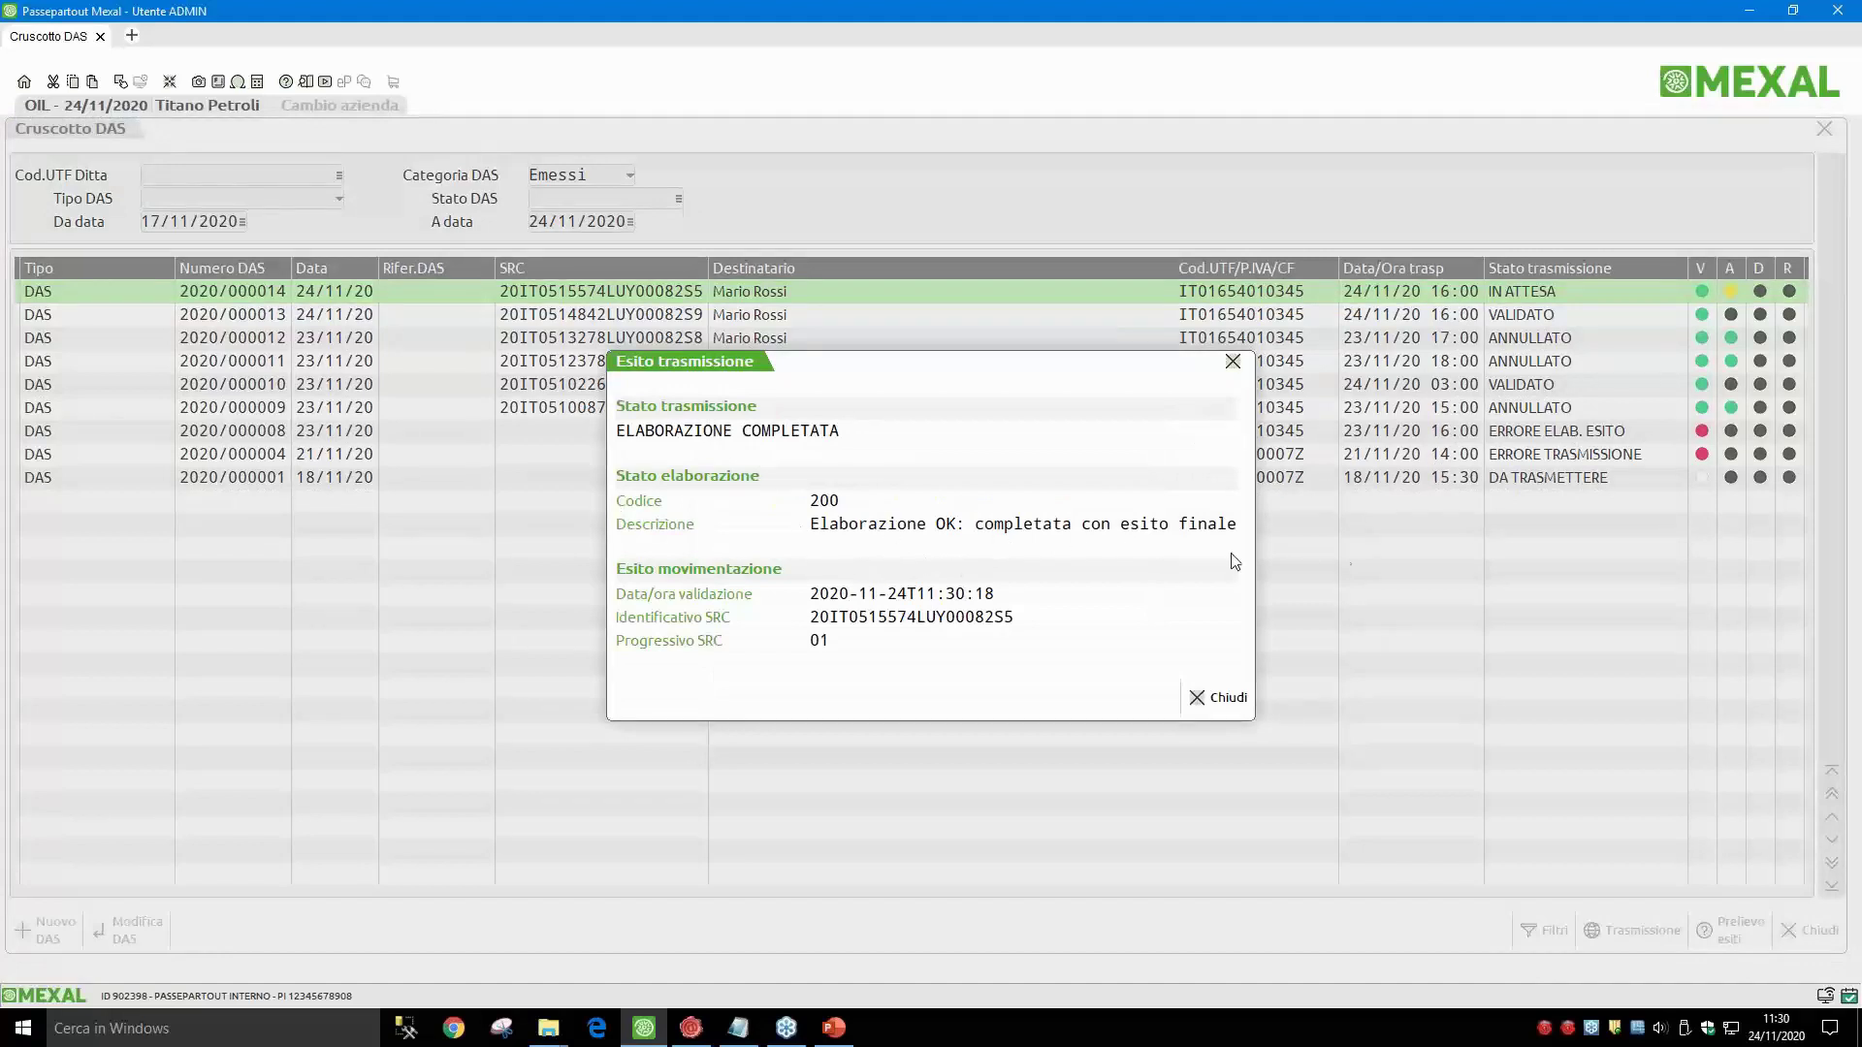
click(1224, 706)
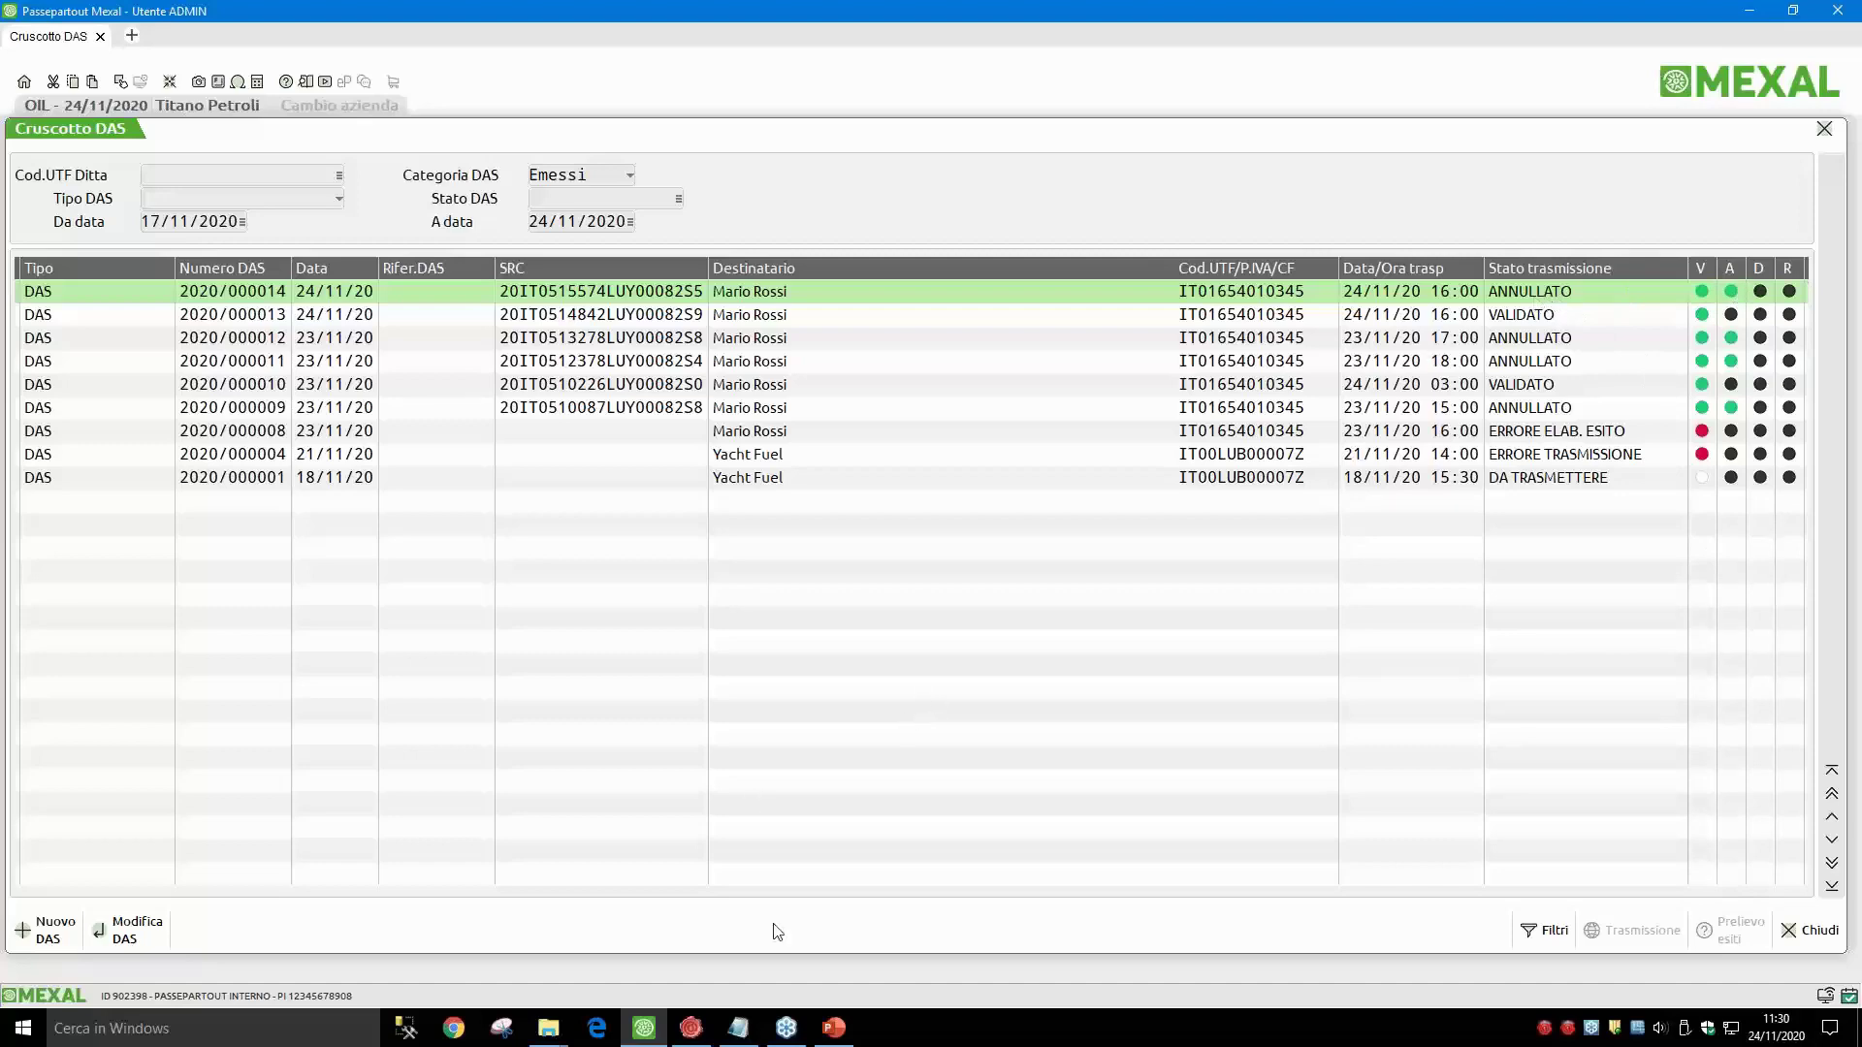
Step: Switch to the PowerPoint presentation and advance to the Rapporto di Ricezione slide
click(834, 1028)
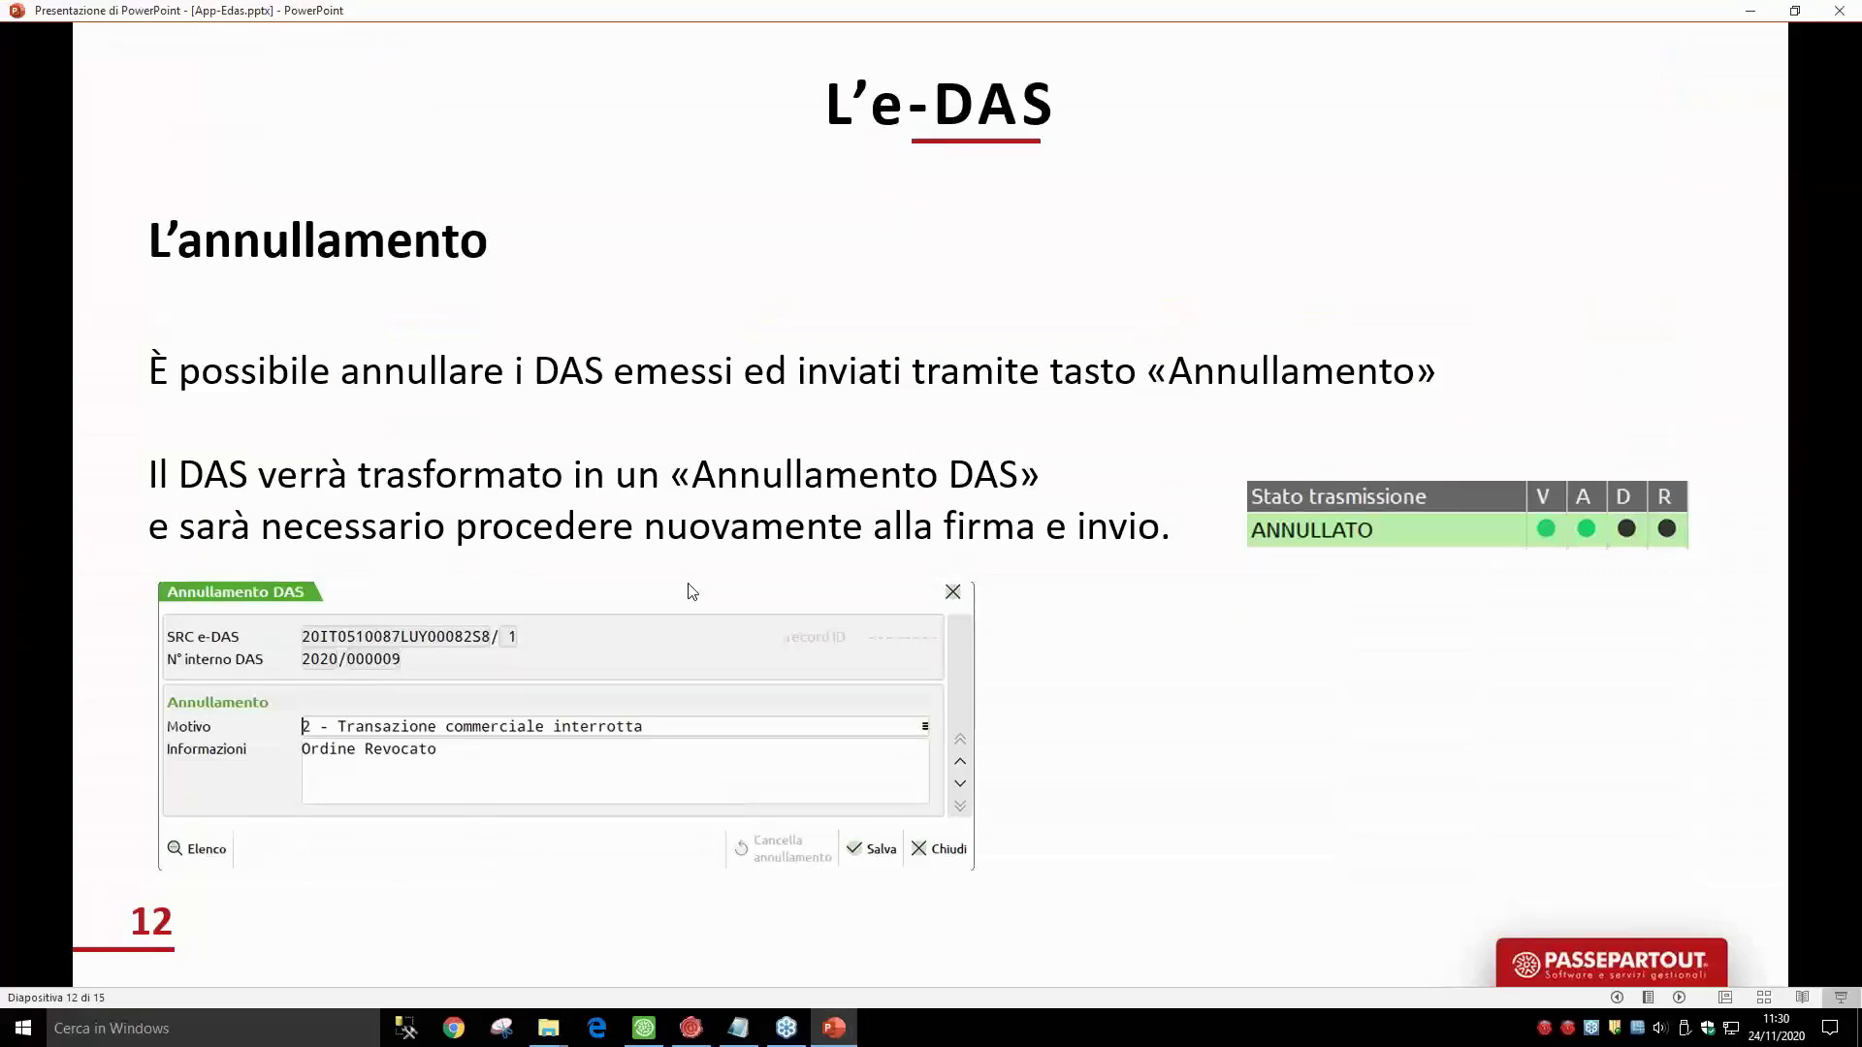
click(693, 592)
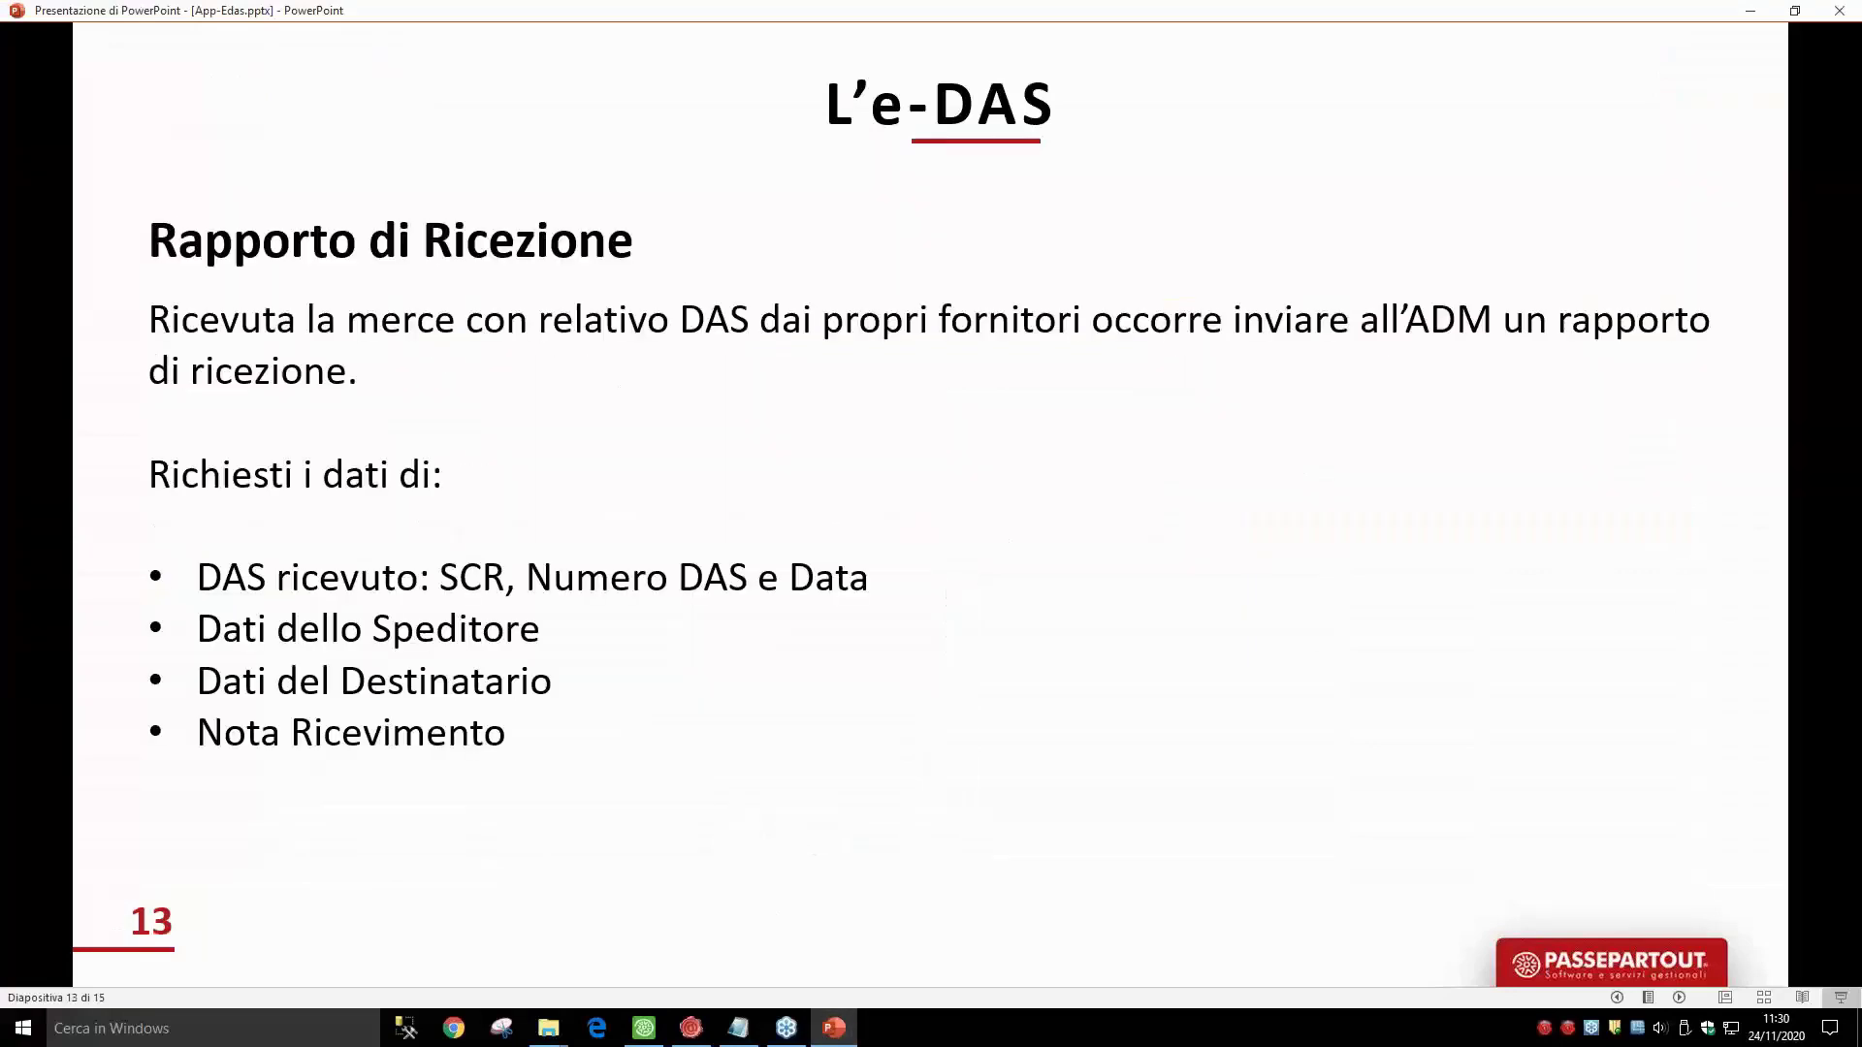
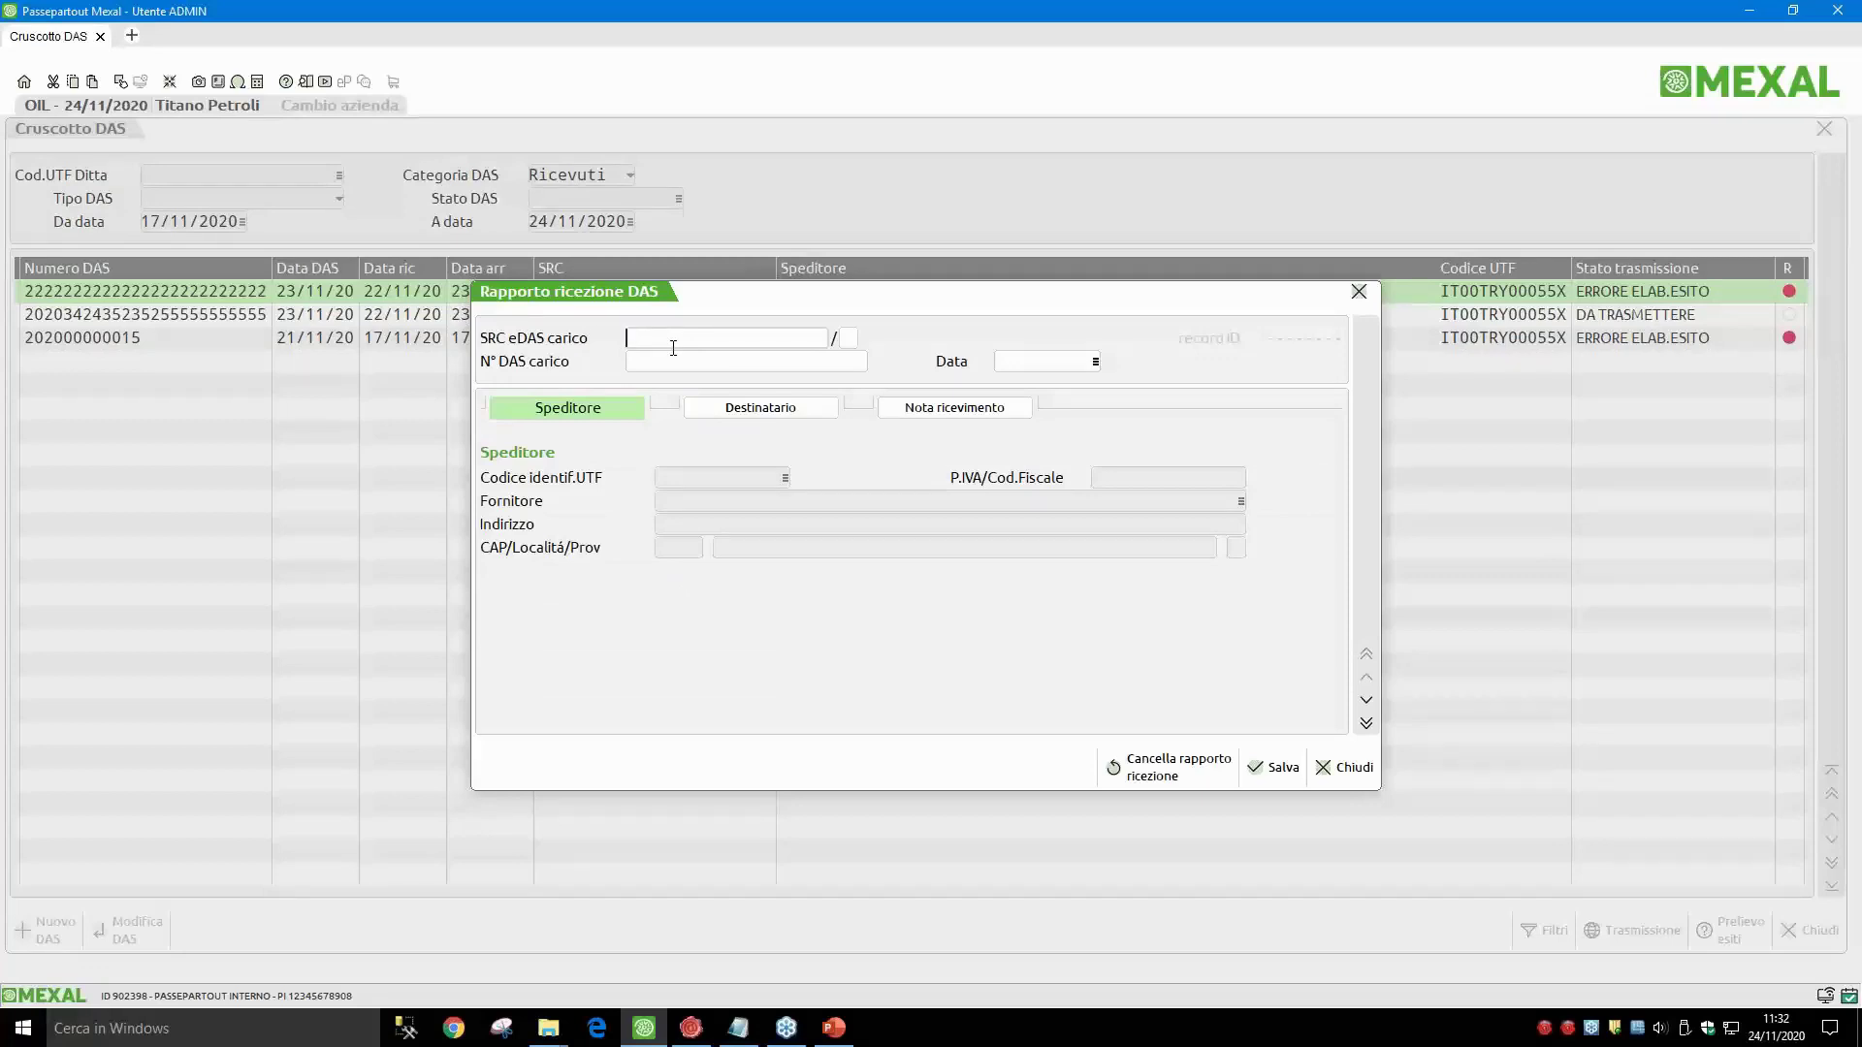
Step: Fill in the reception report header with an SRC of 21 letters A and suffix 6, DAS number 2020AAAAA and date 24/11/2020
text(AAAAAAAAAAAAAAAAAAAA/ 6)
key(Return)
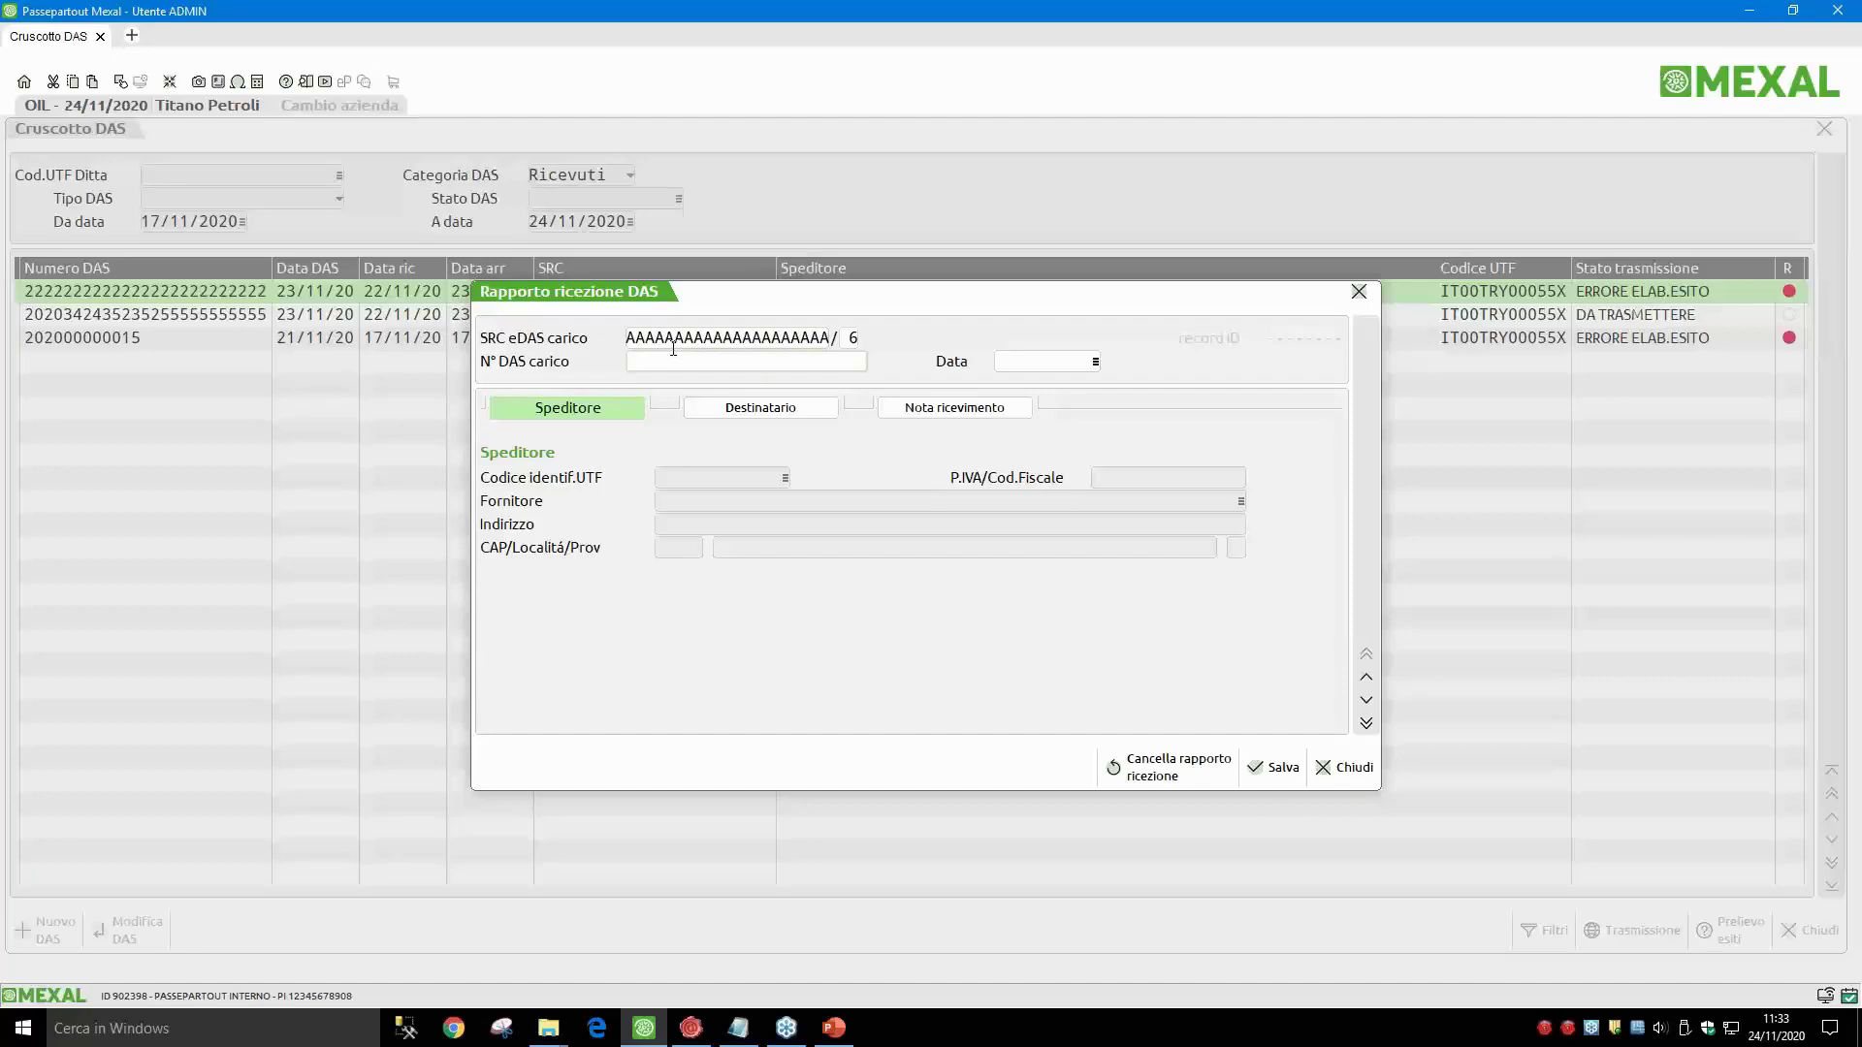
text(2020AAAAA)
key(Return)
key(F2)
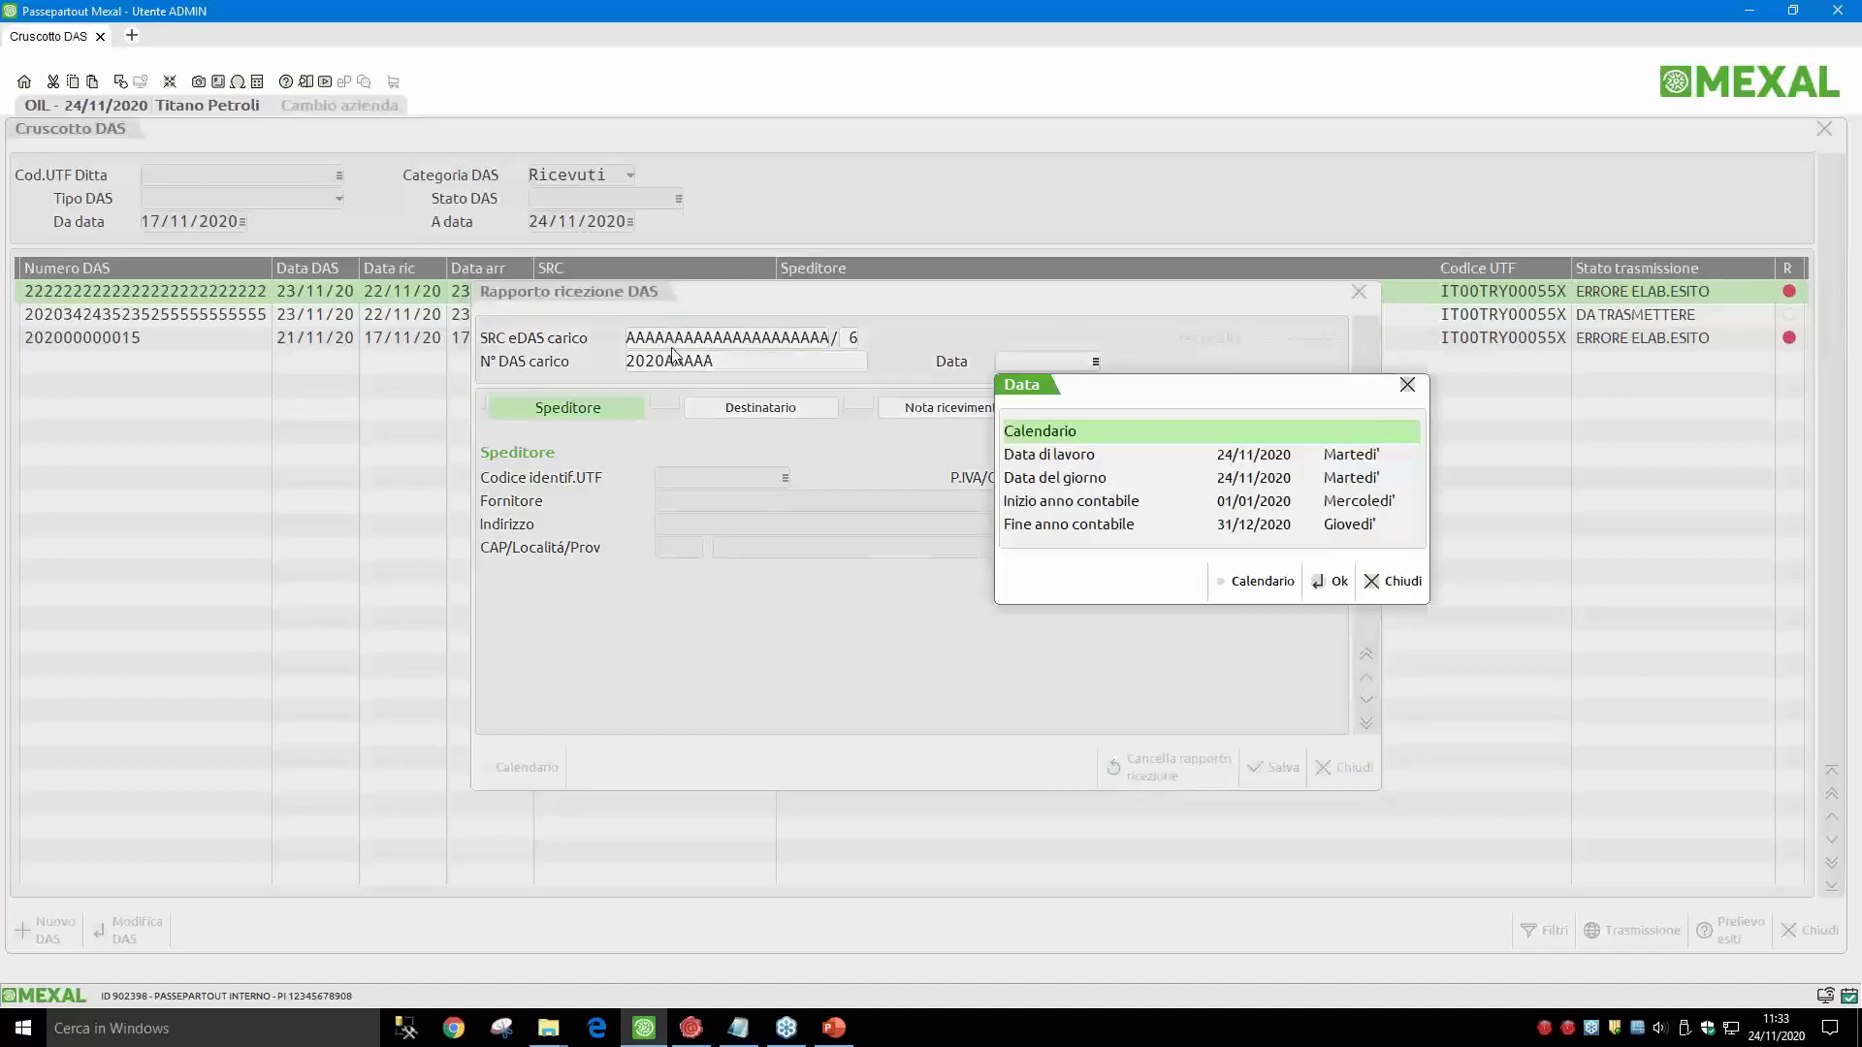
key(Down)
key(Return)
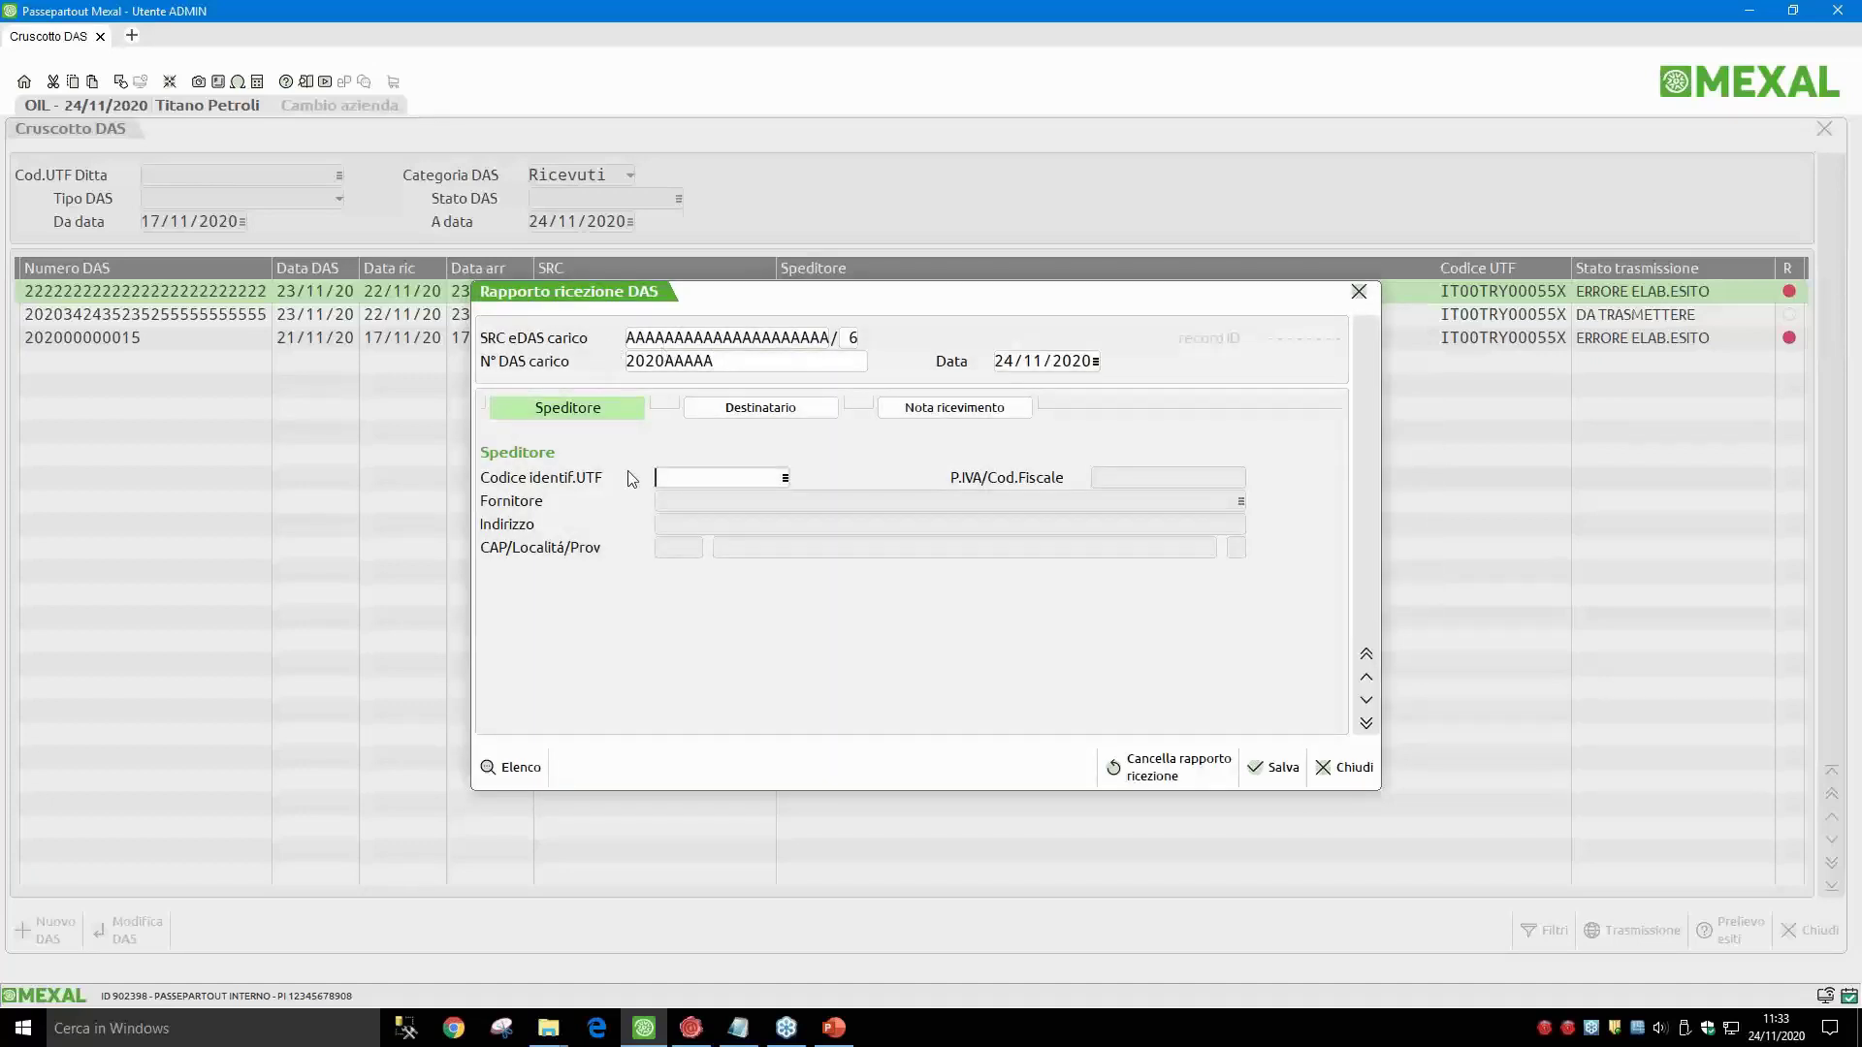
Step: Set the sender of the reception report to the supplier ENAS energia from the supplier list
click(786, 479)
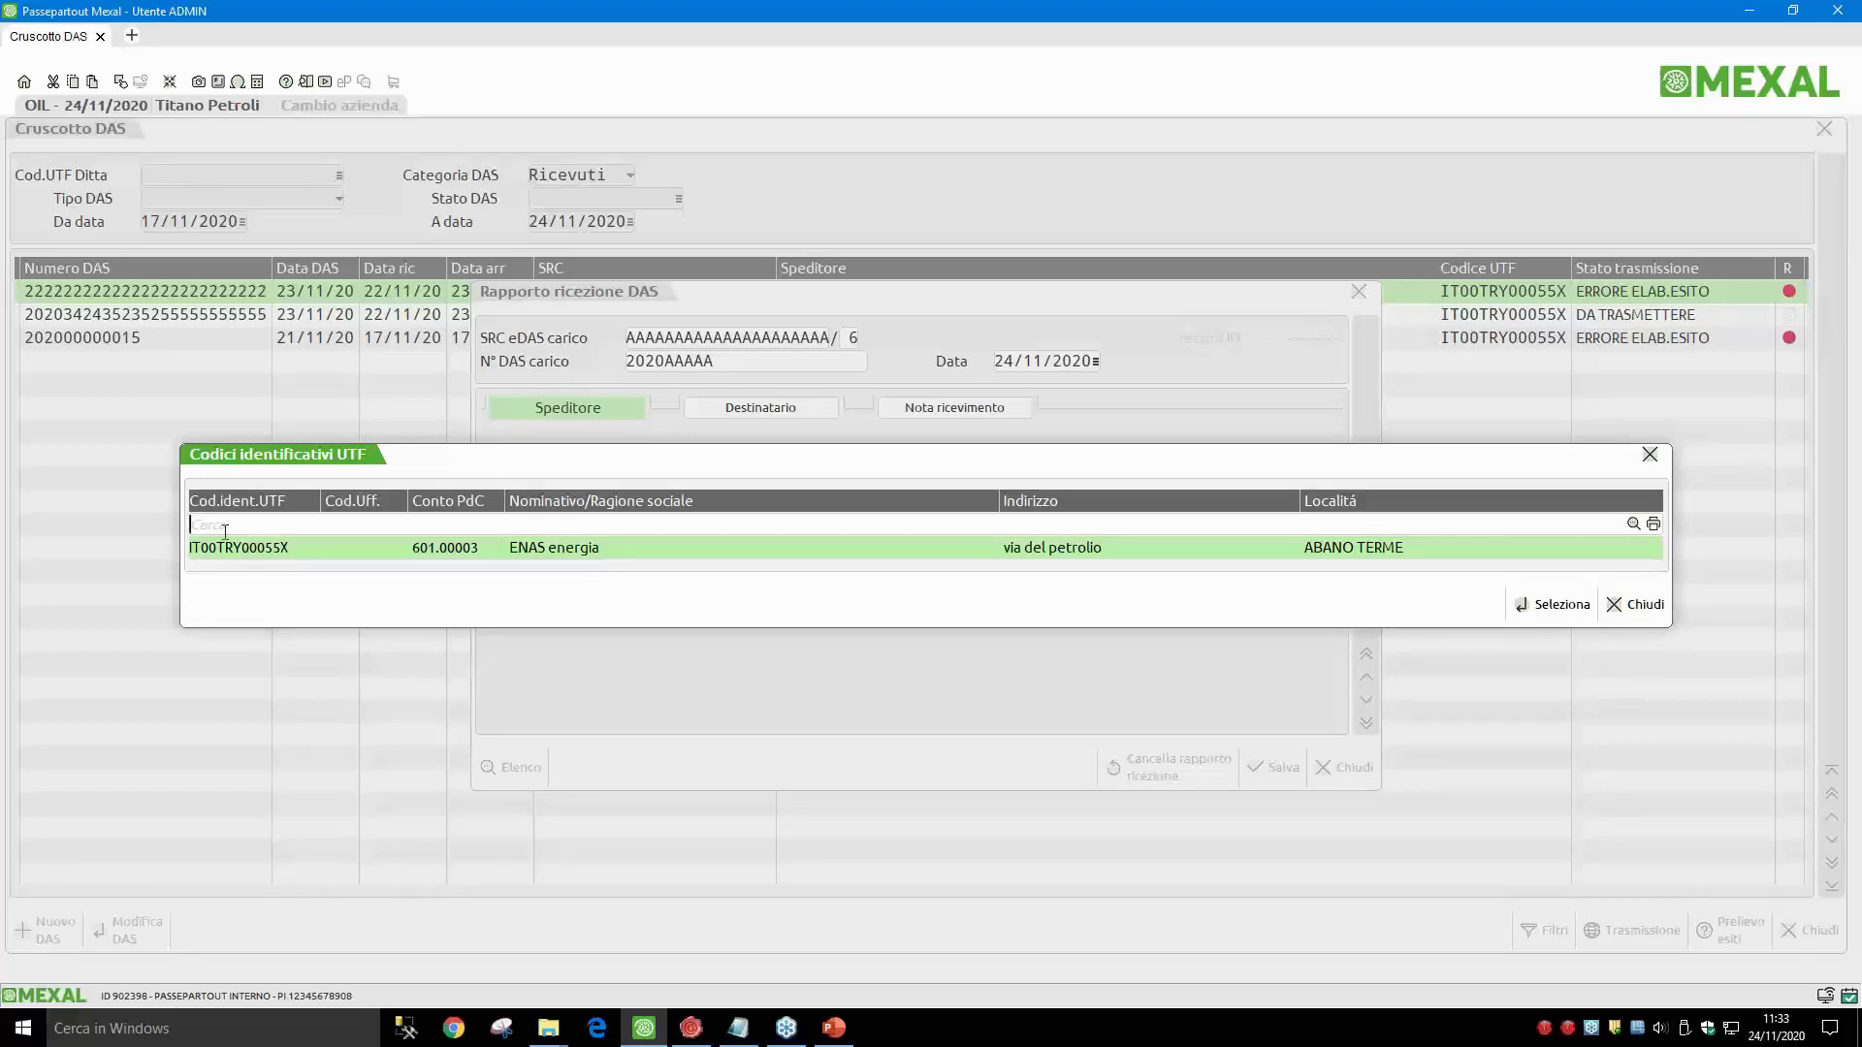
key(Escape)
key(Return)
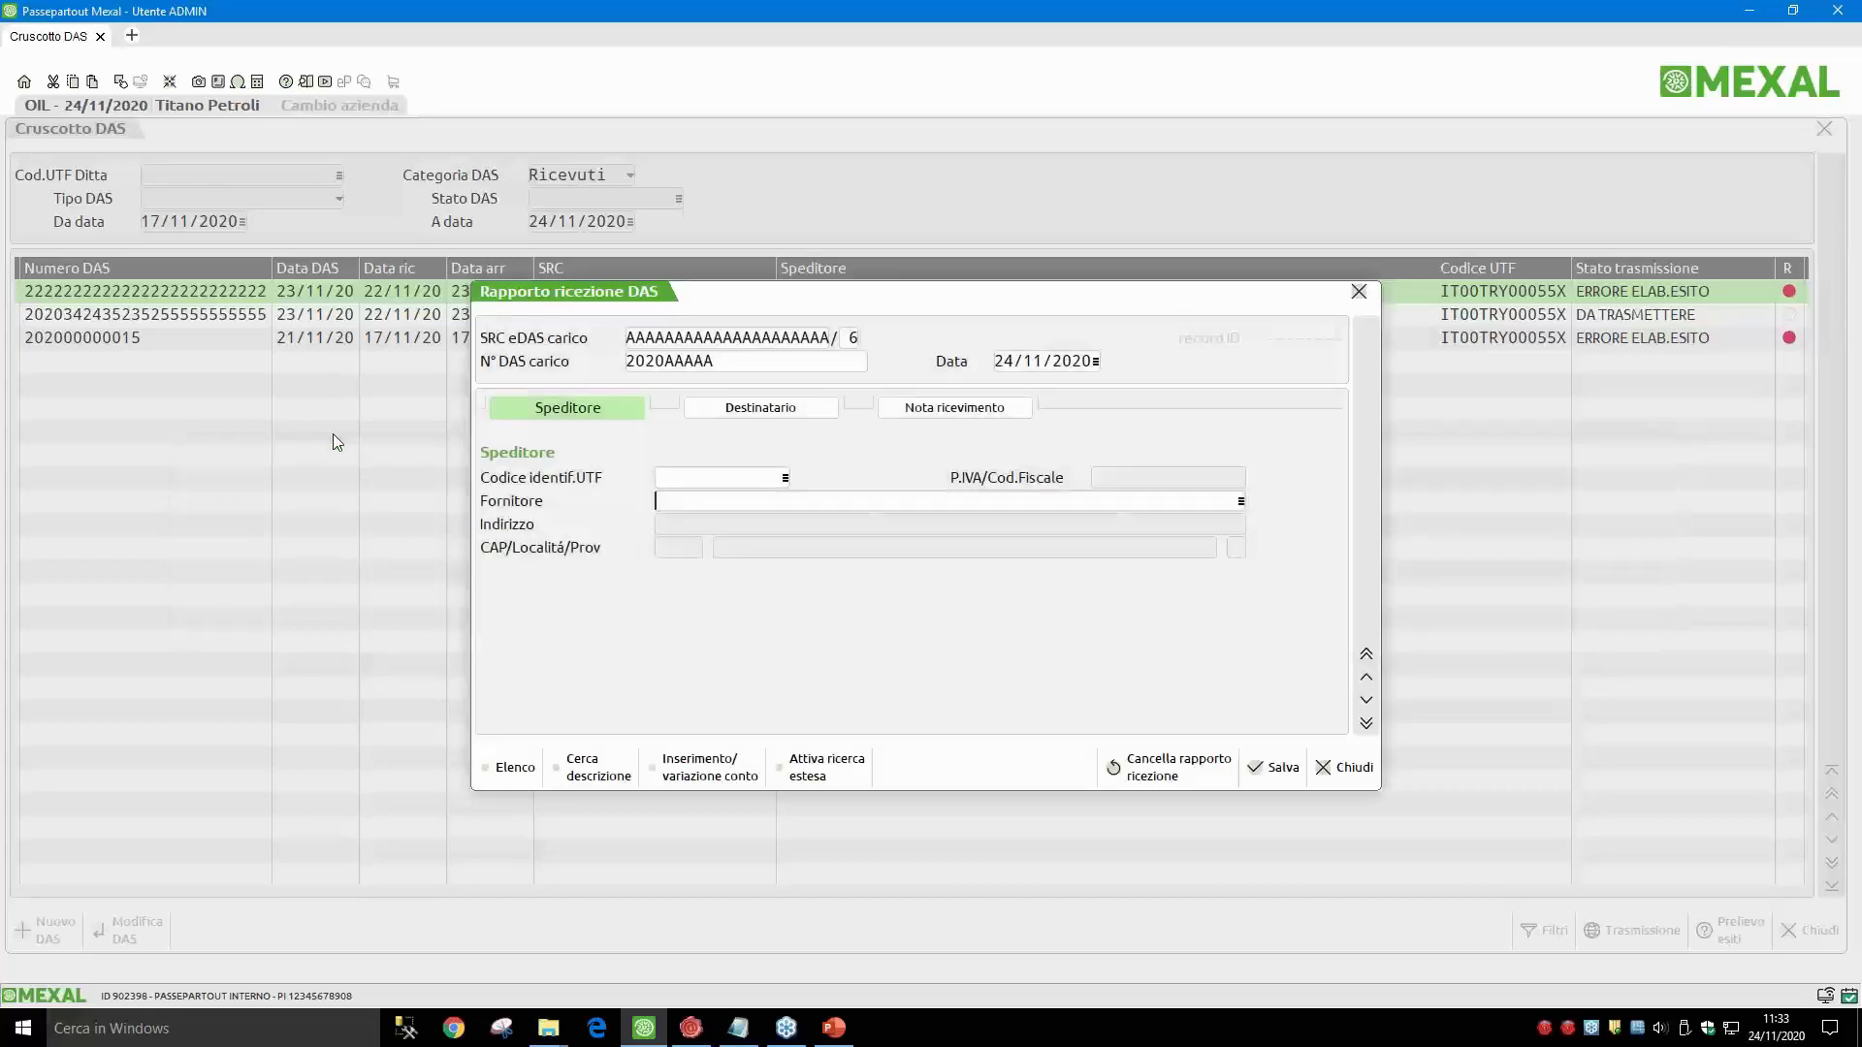
key(F2)
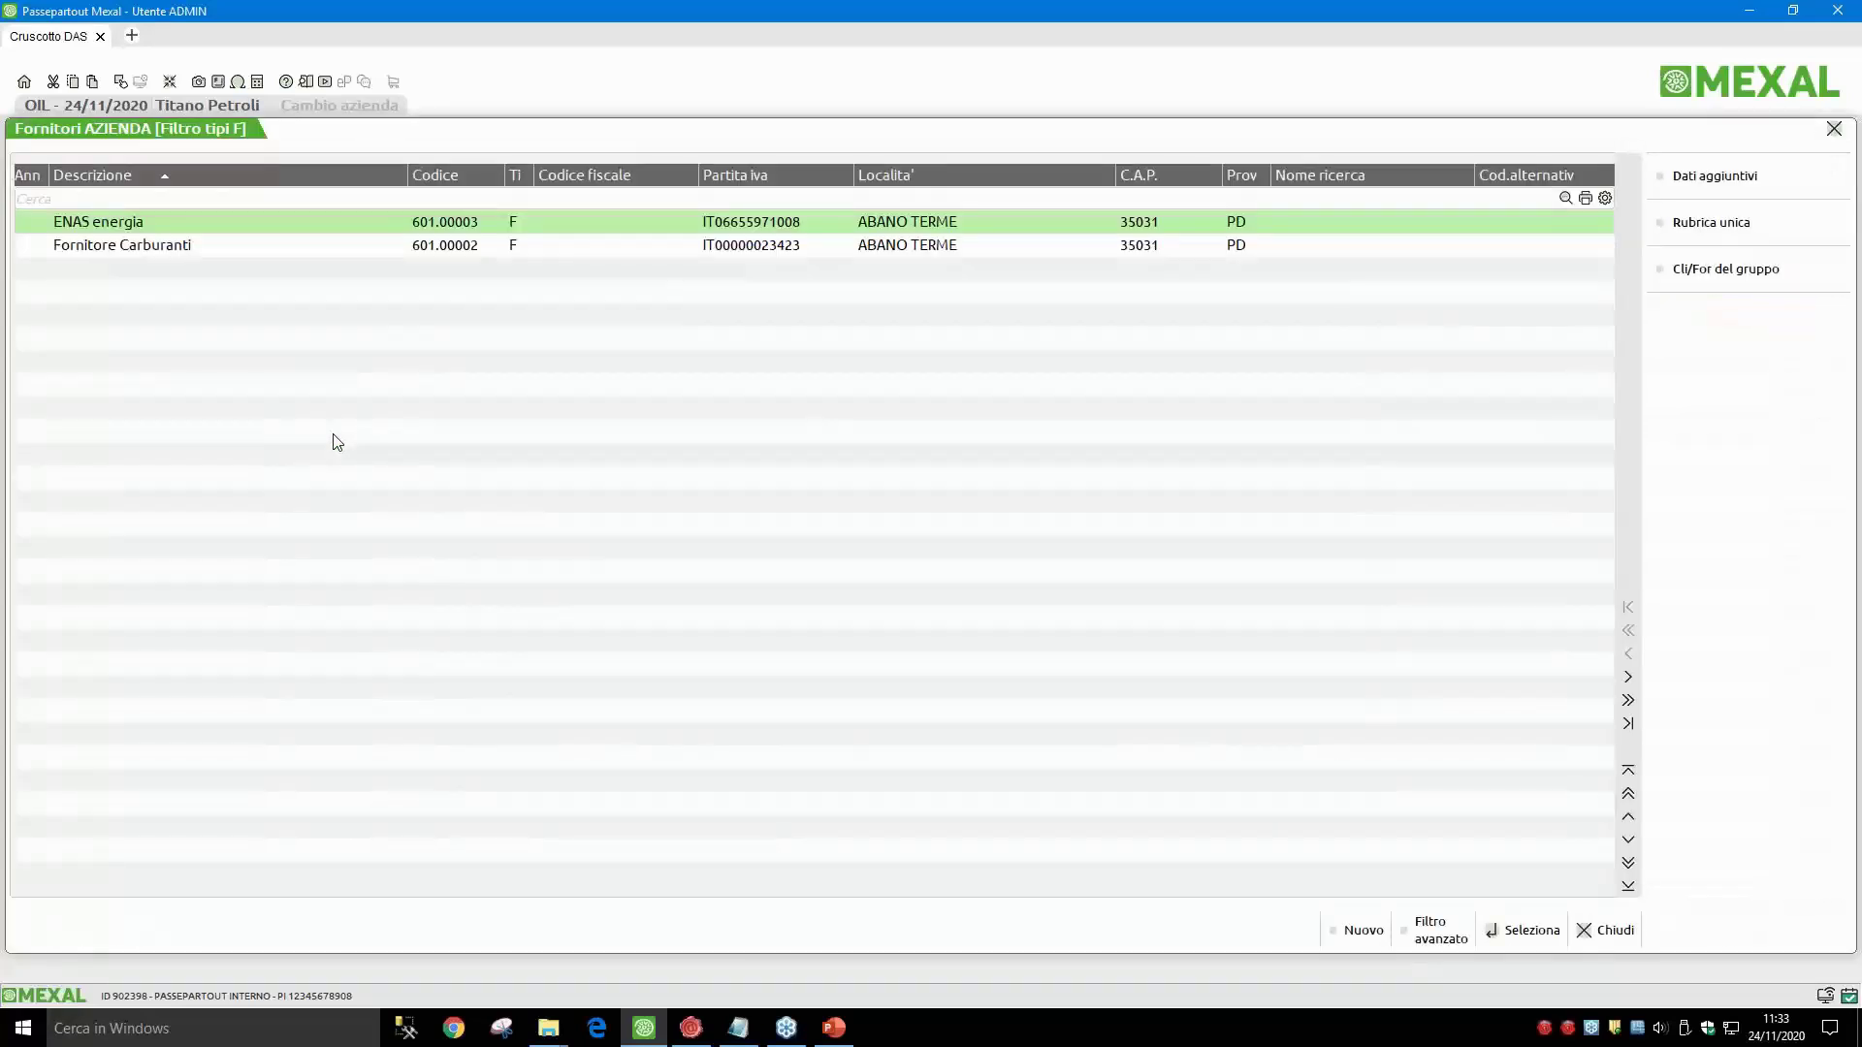
key(Down)
key(Up)
key(Return)
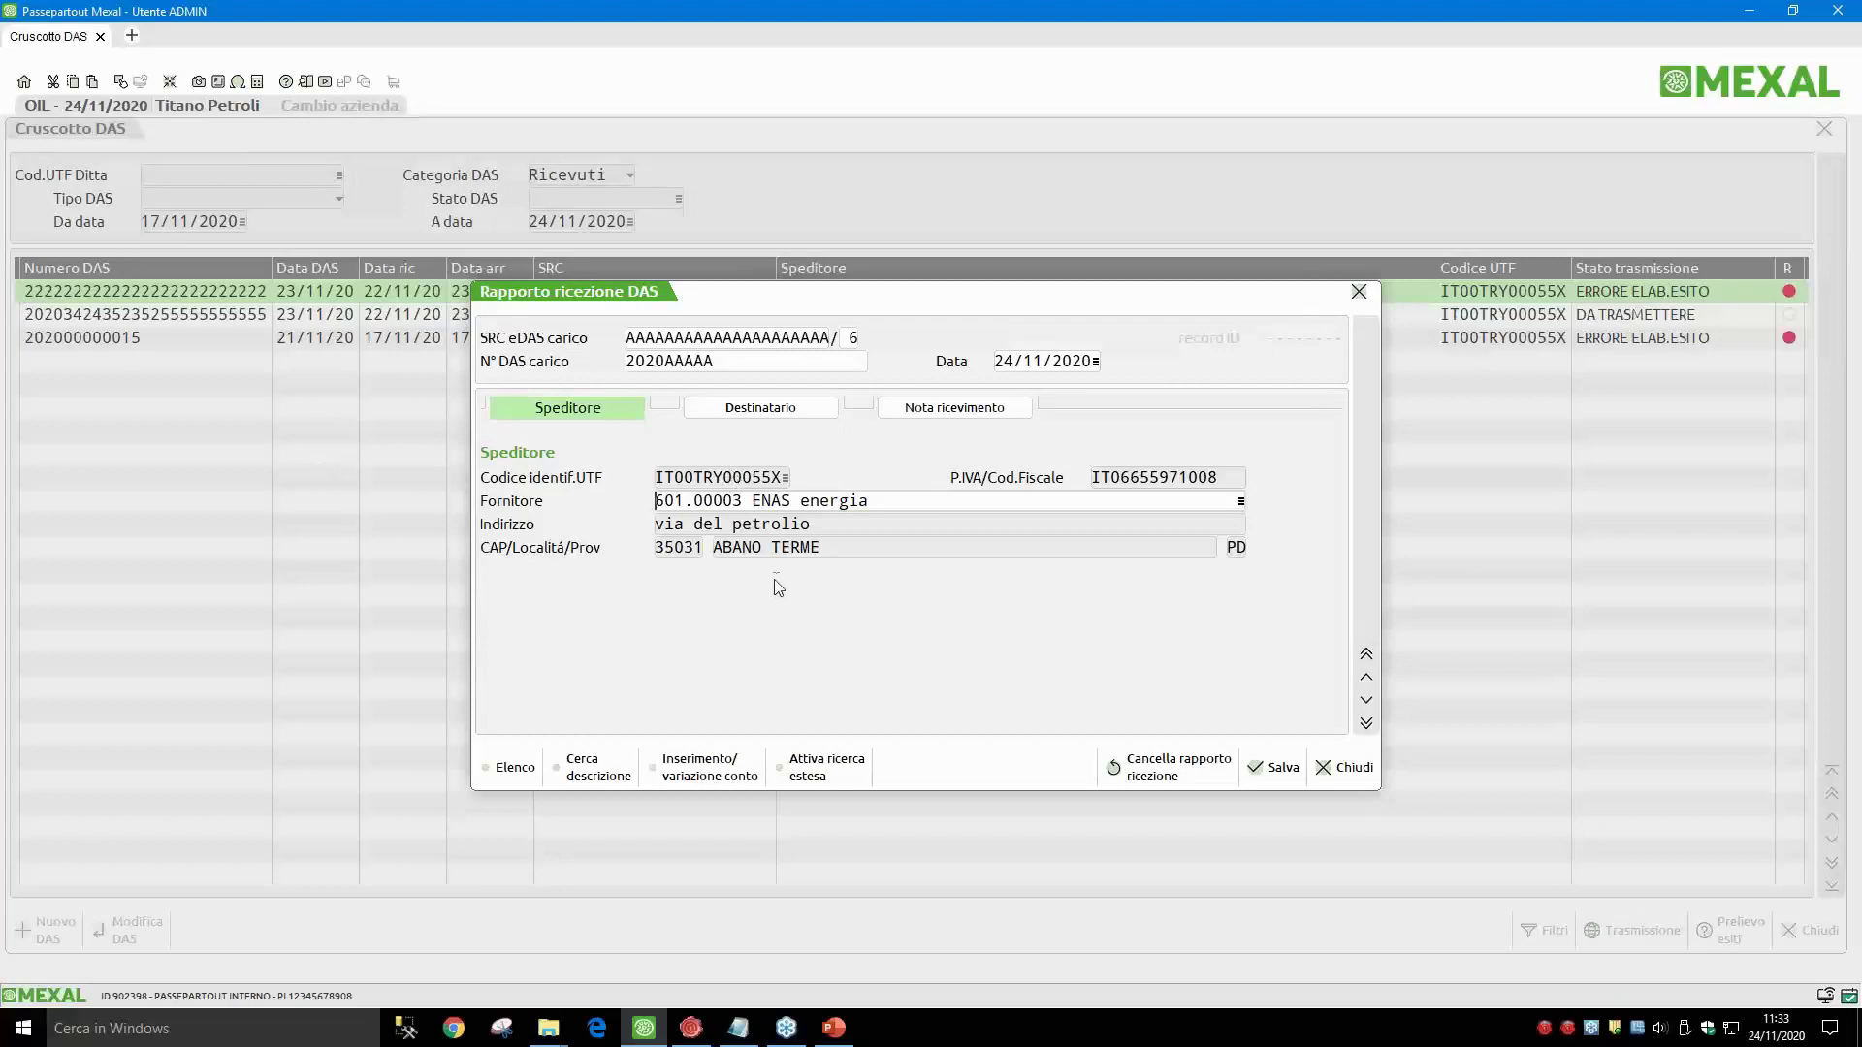
Step: Set the recipient to the Titano Petroli depot in Rimini using its UTF identification code
click(793, 409)
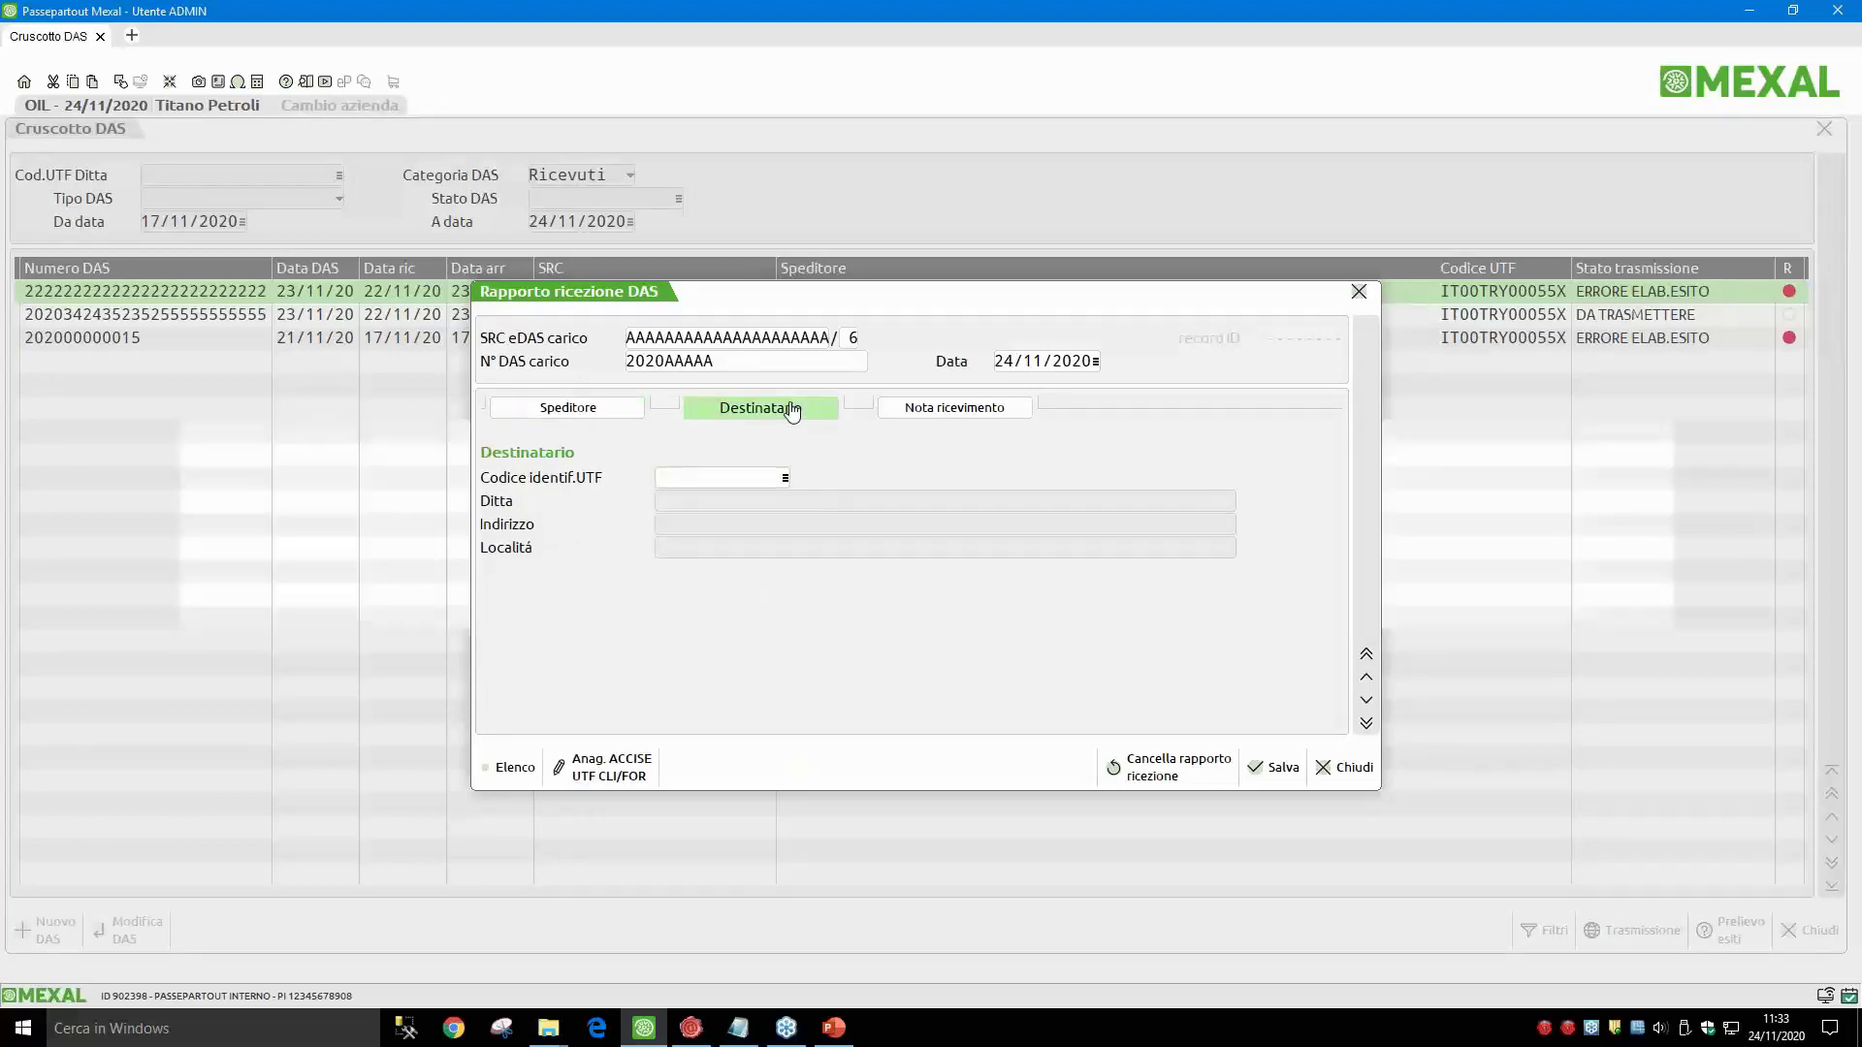
key(F2)
key(Down)
key(Up)
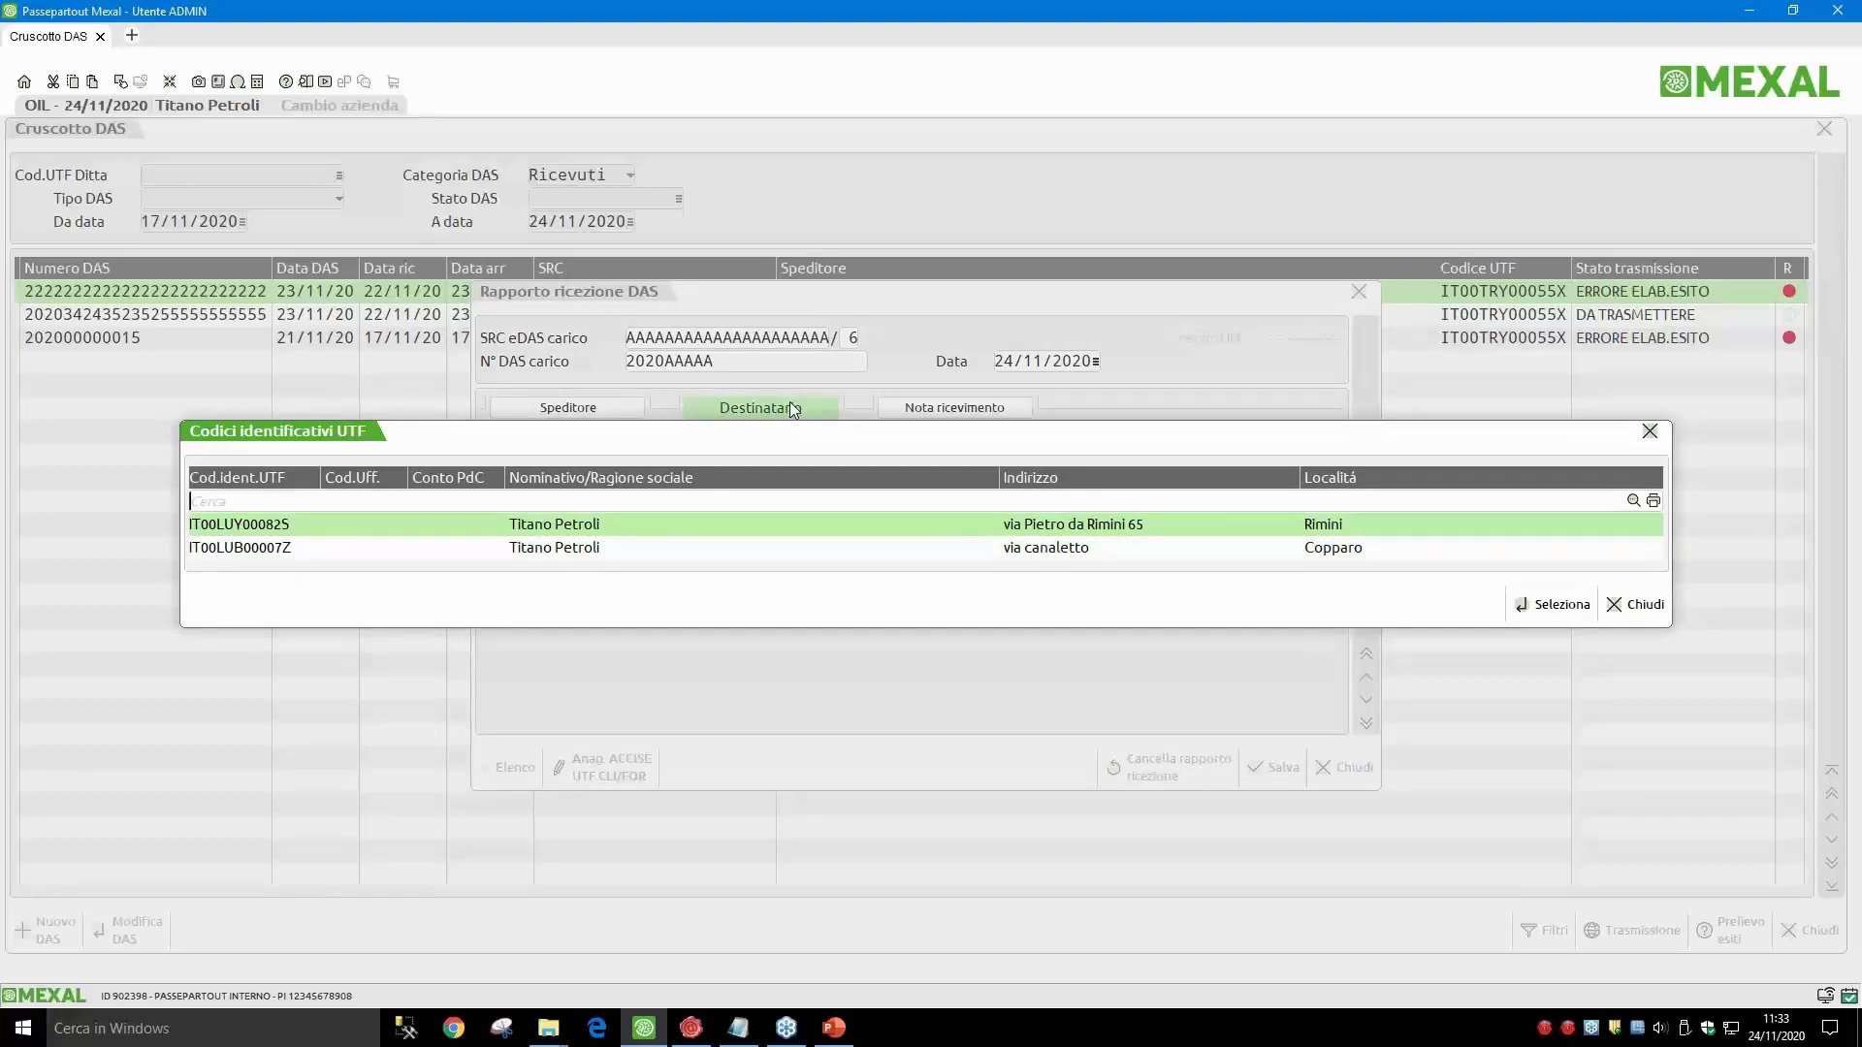
key(Return)
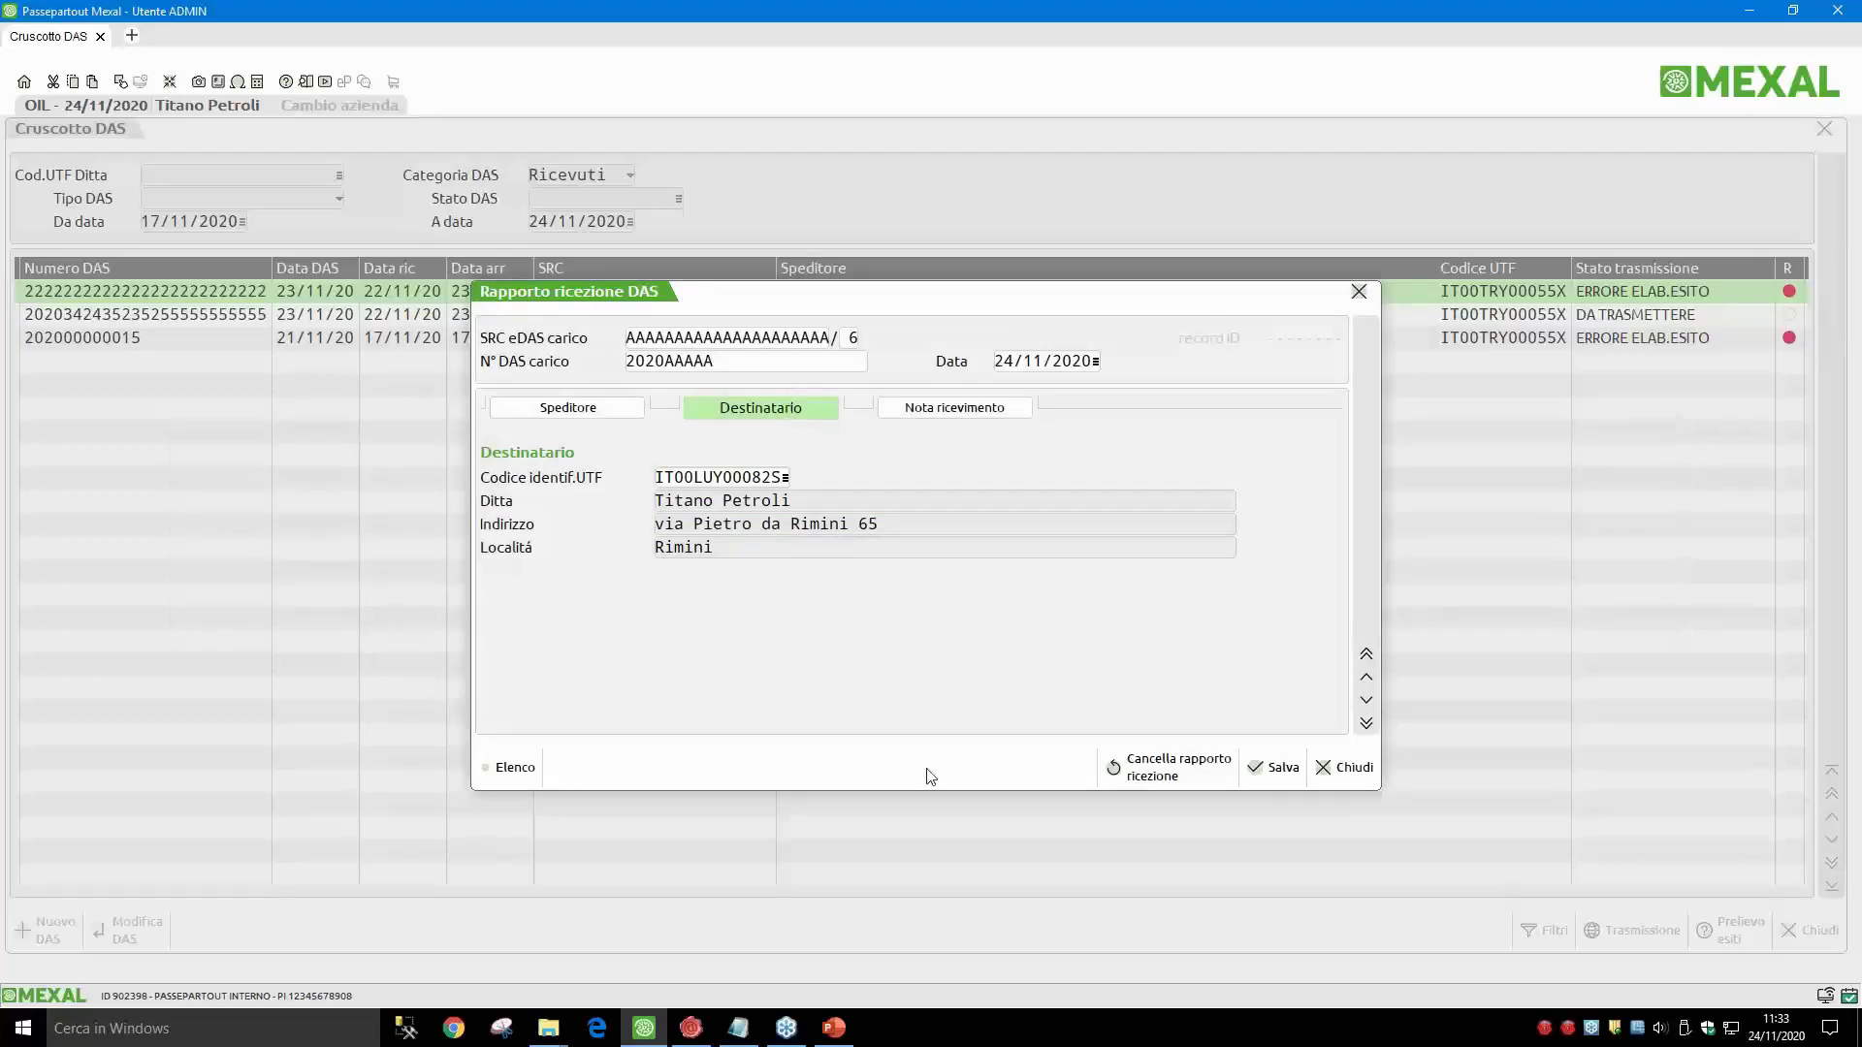
Step: In the receipt note, set both the report date and the product arrival date to the working date 24/11/2020
click(952, 423)
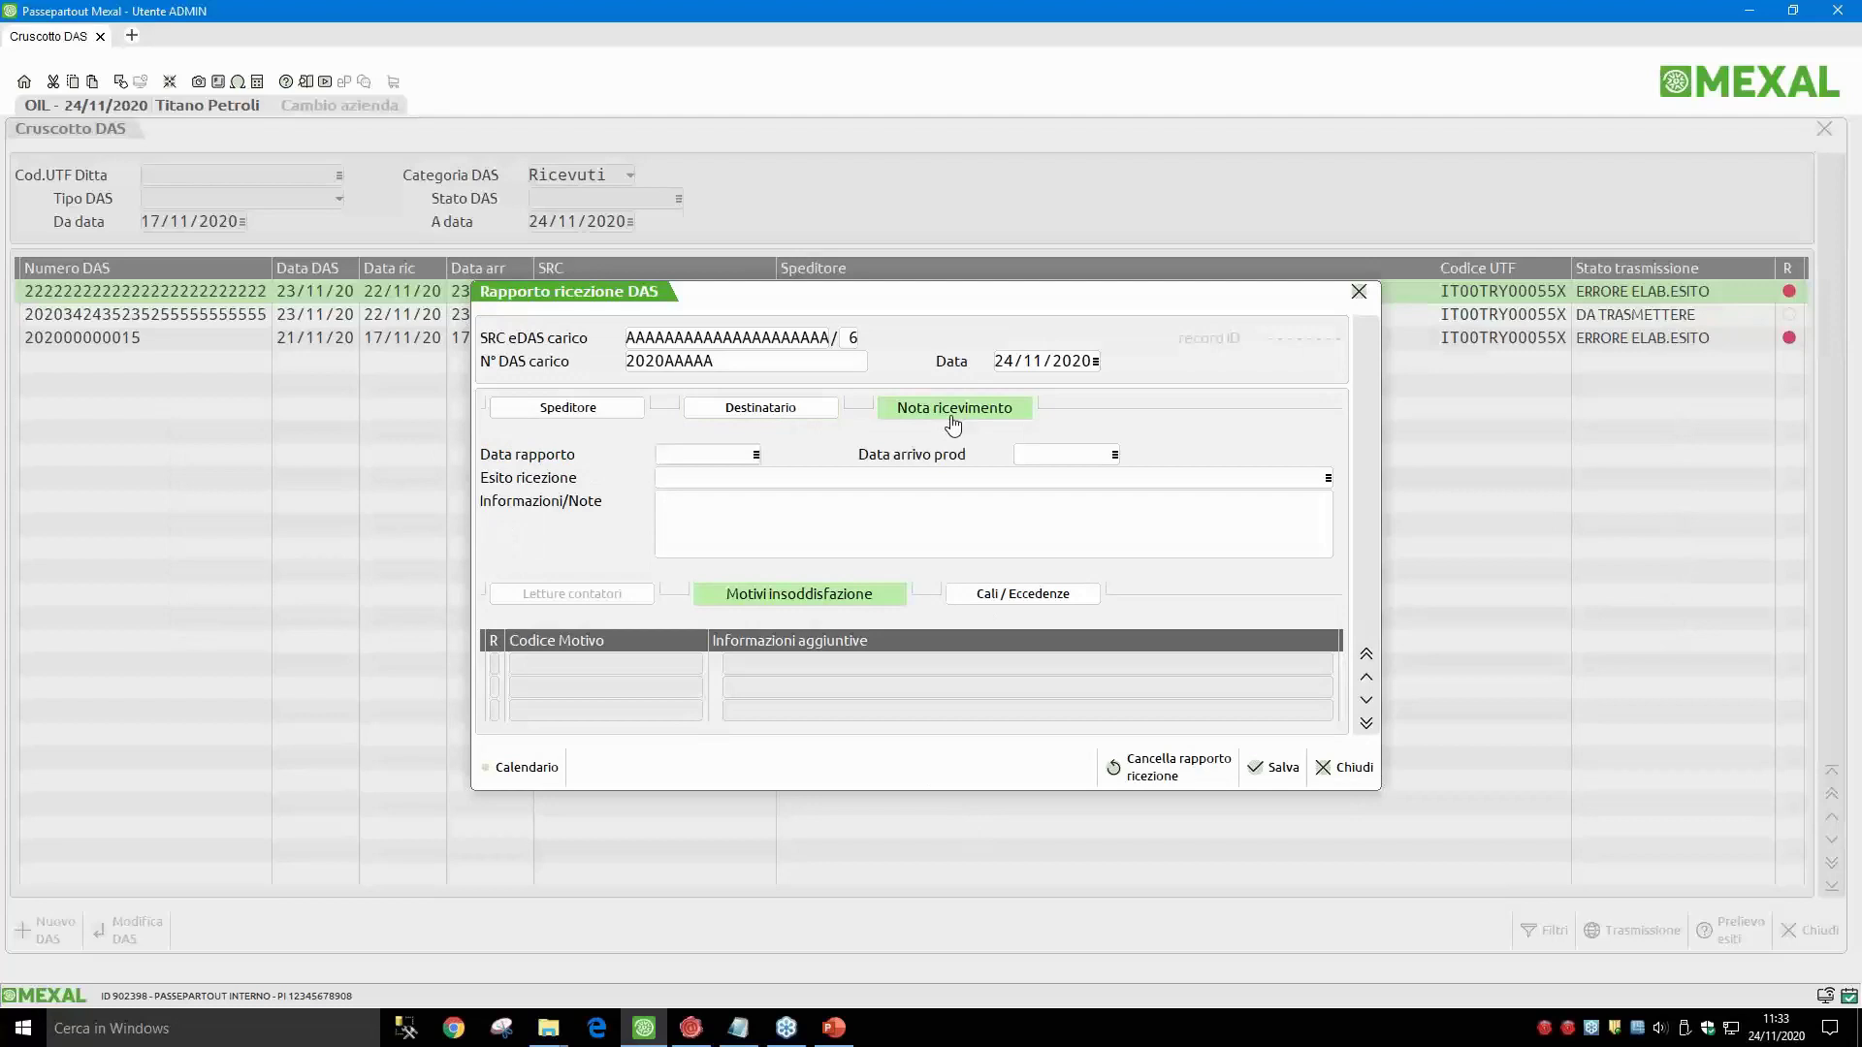
key(F2)
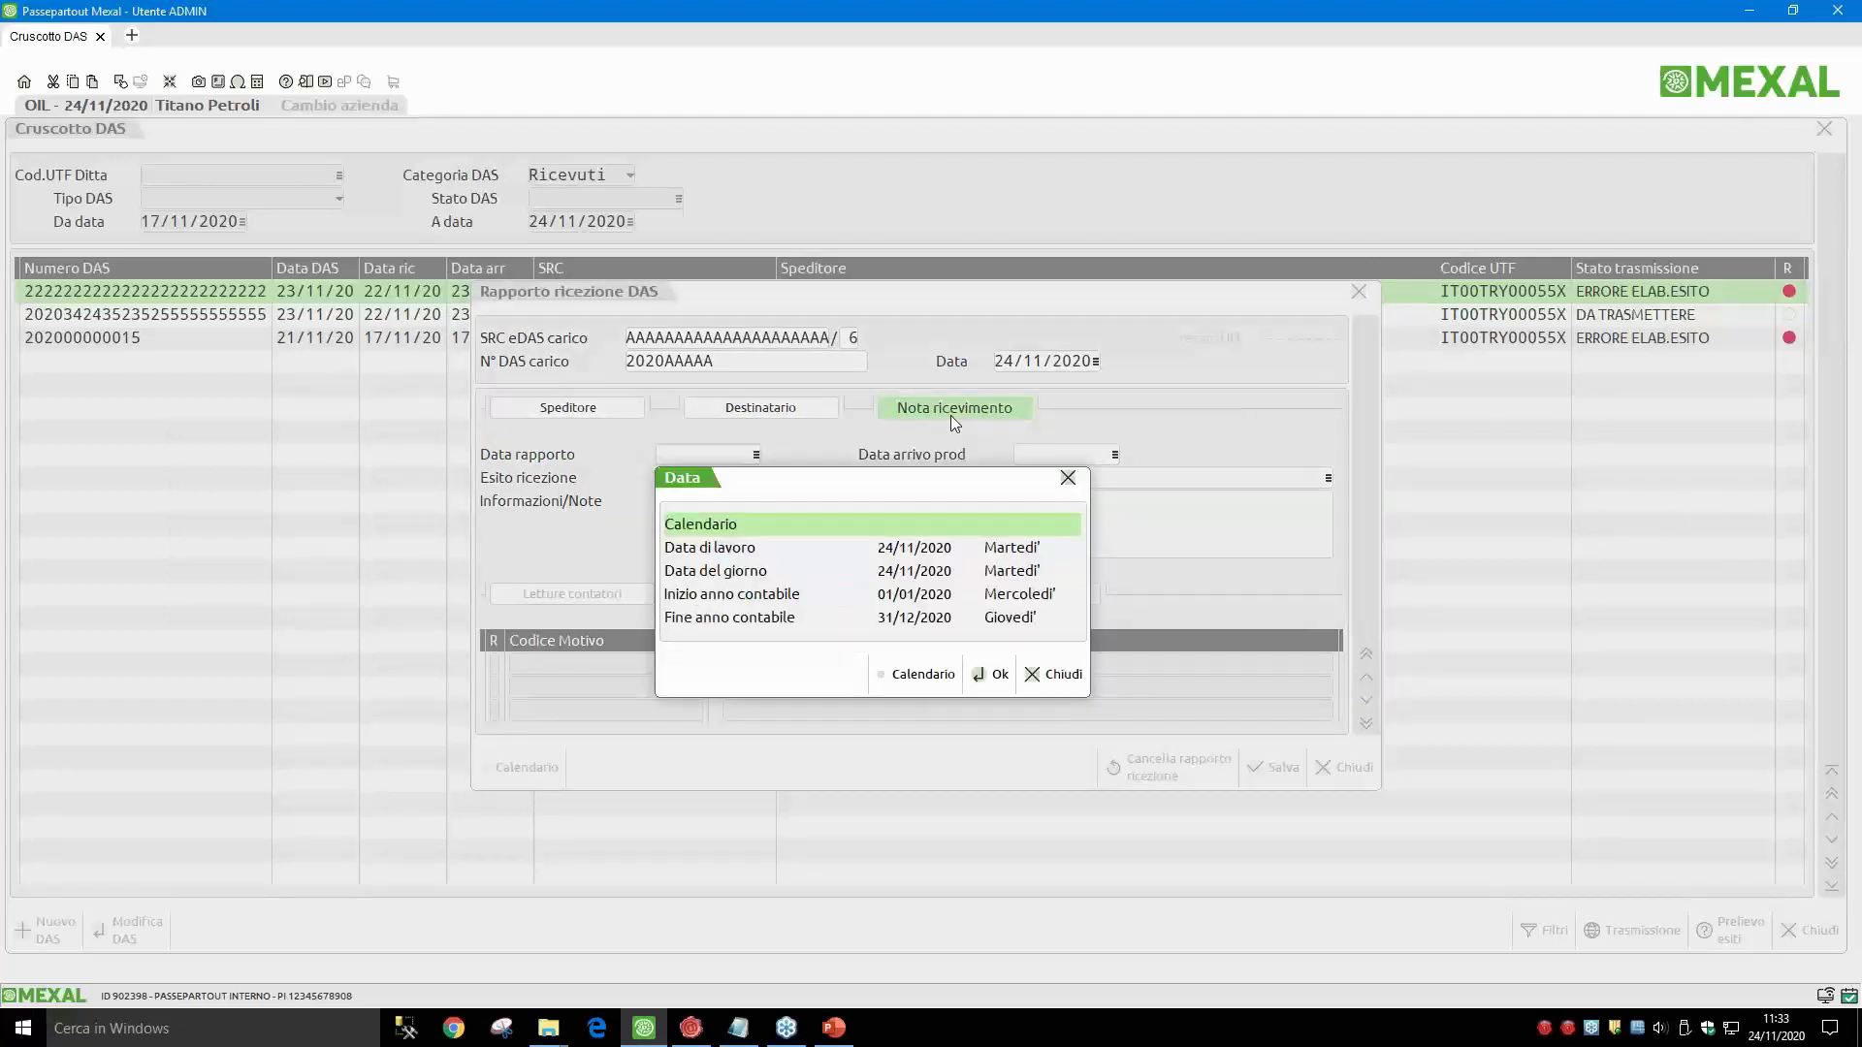
key(Down)
key(Return)
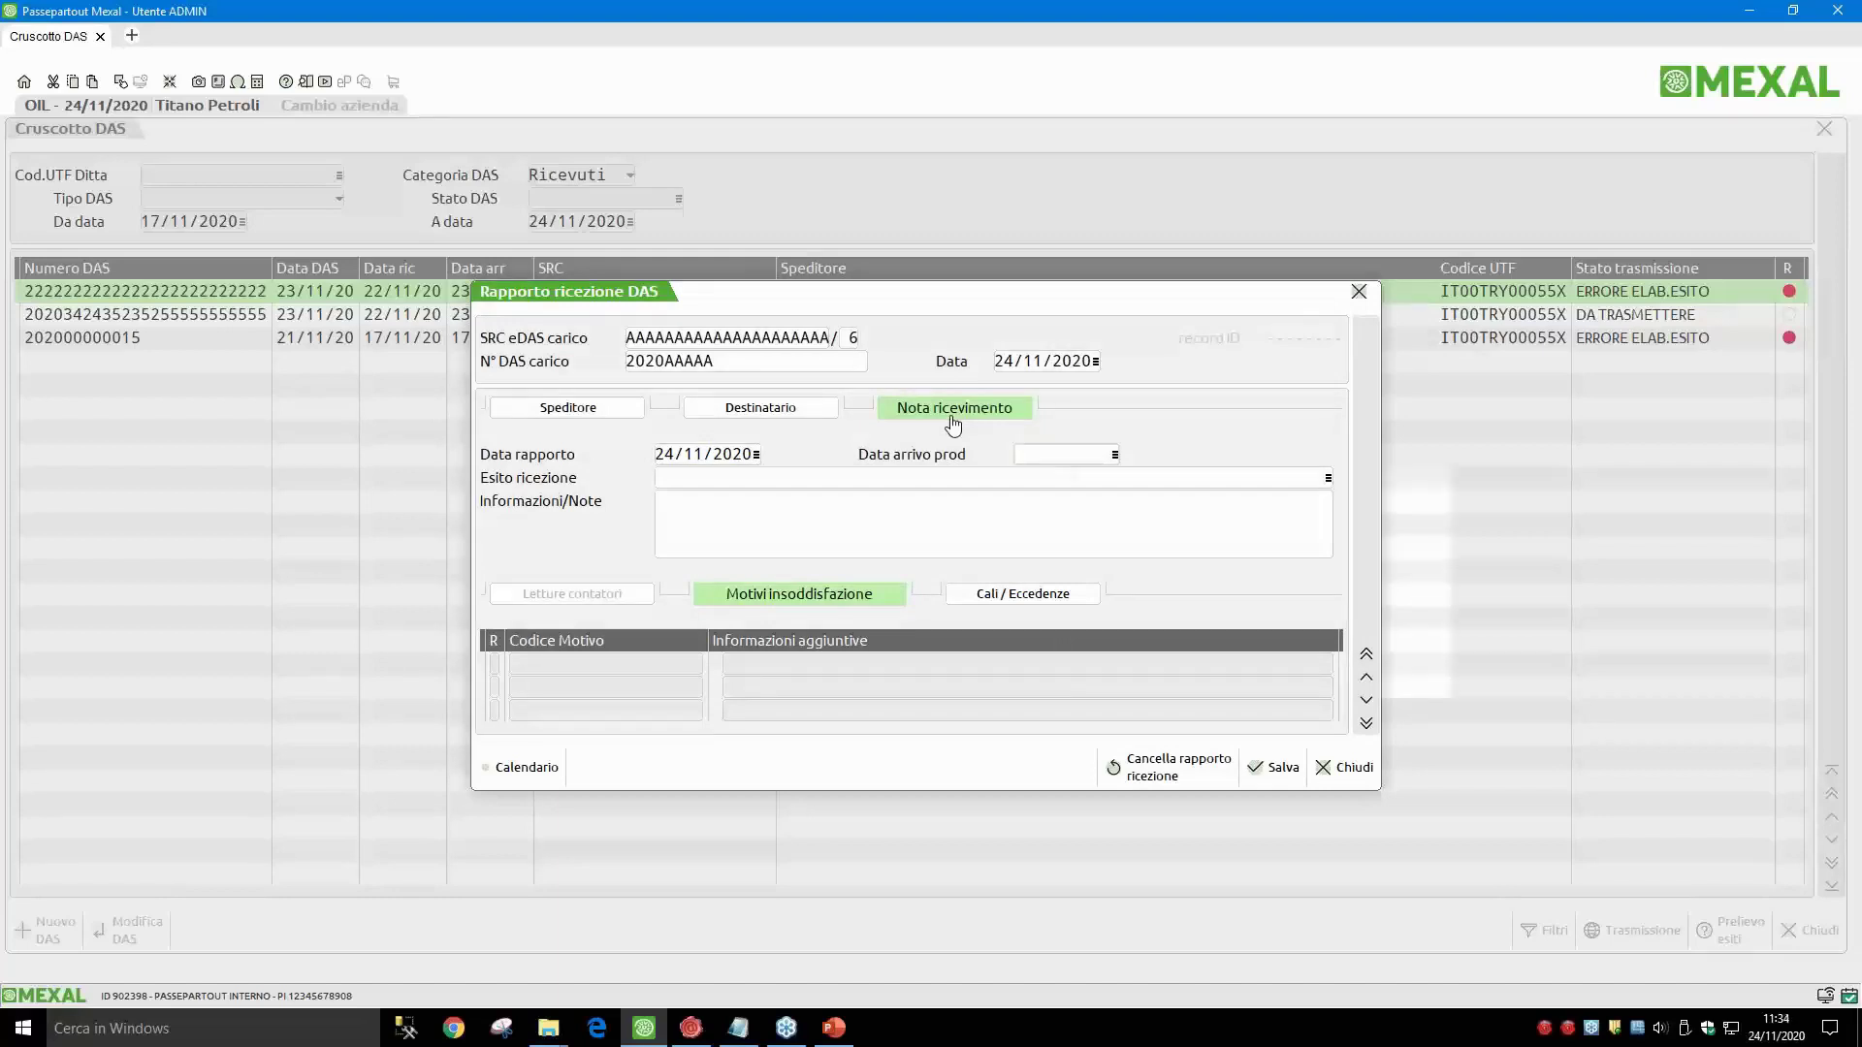
key(F2)
key(Down)
key(Return)
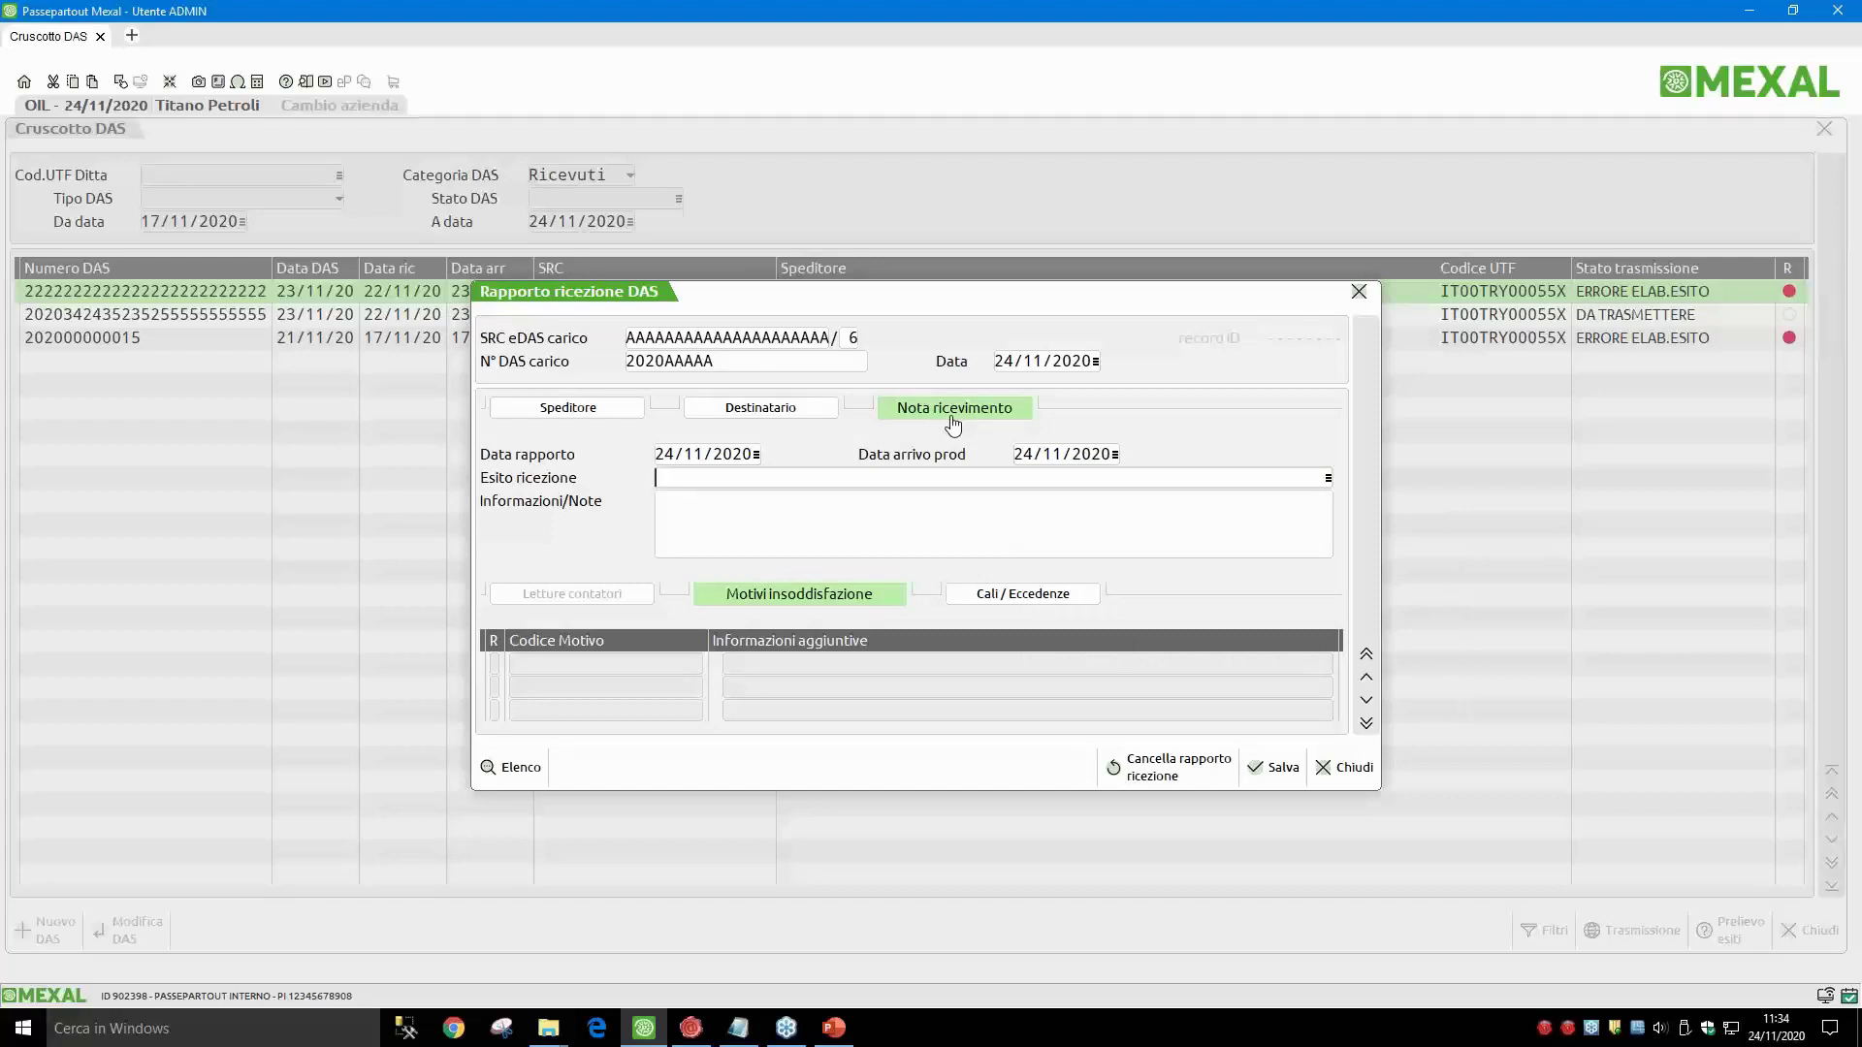
Step: Set the reception outcome to 2 - Ricezione accettata anche se insoddisfacente, leaving the information notes empty
key(F2)
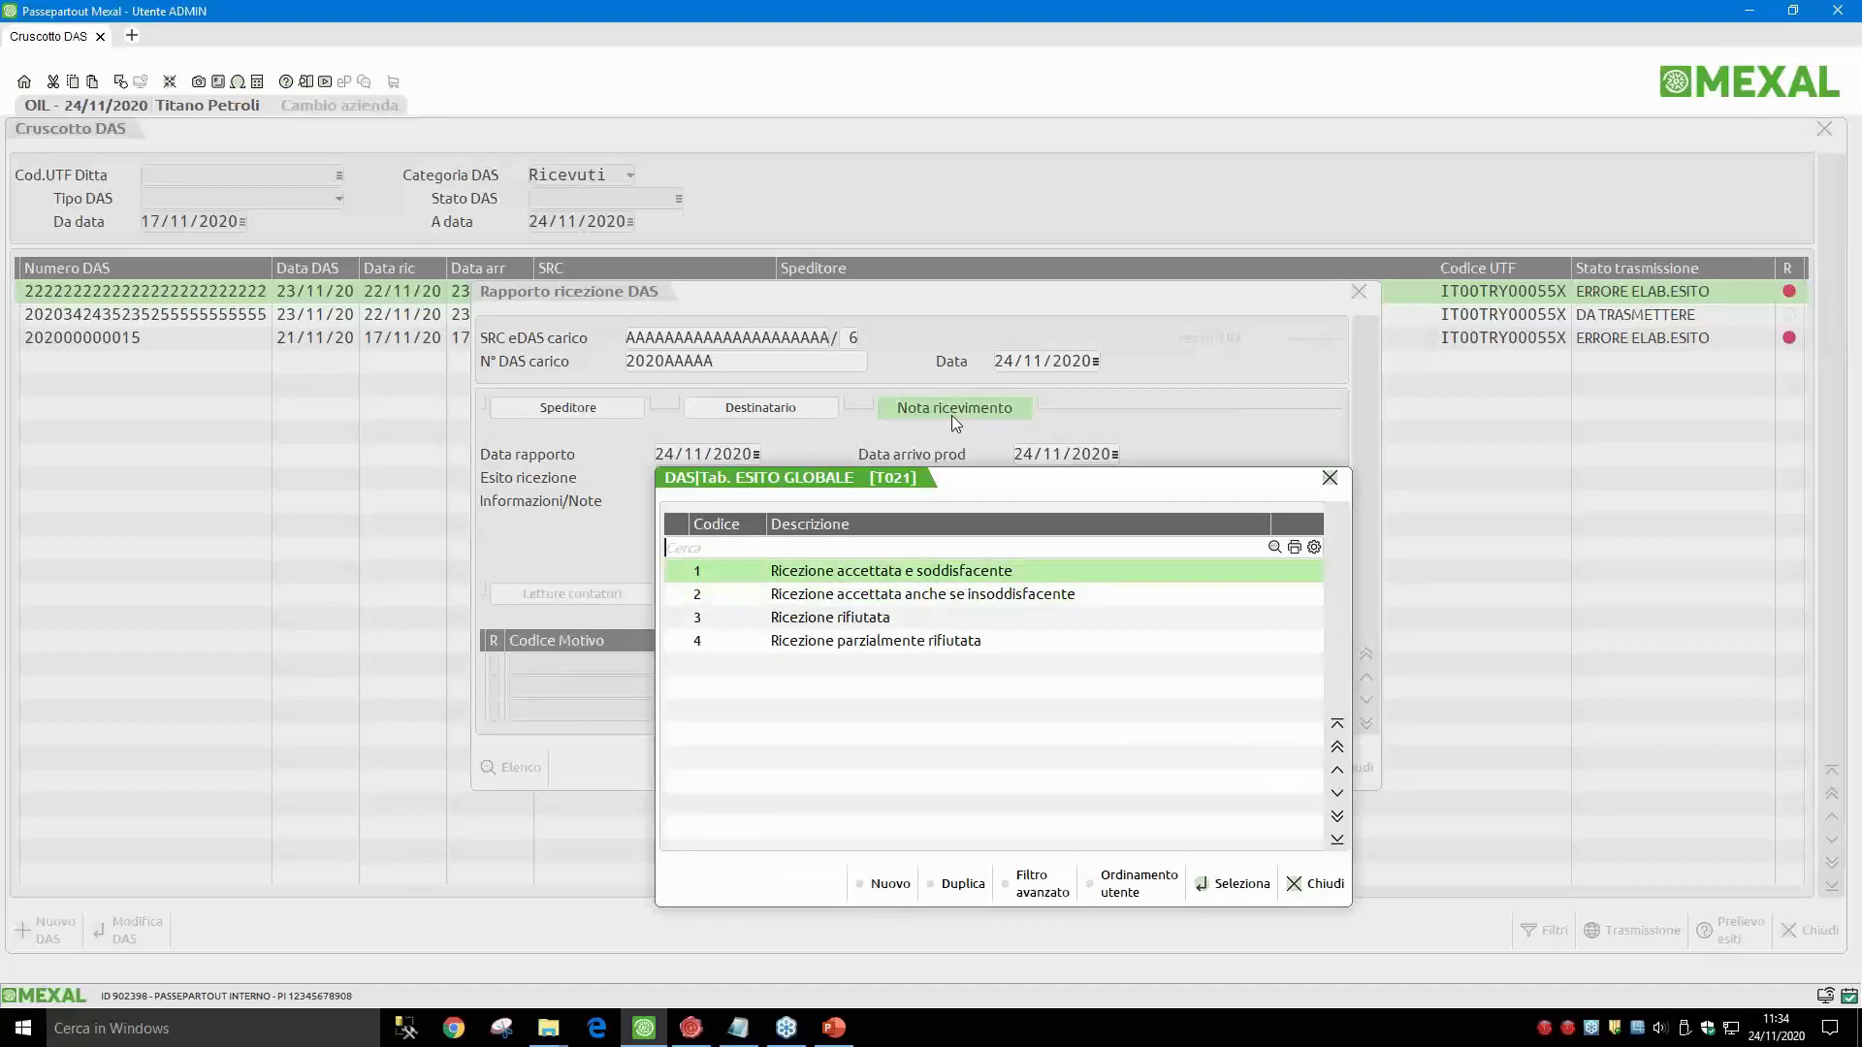
key(Down)
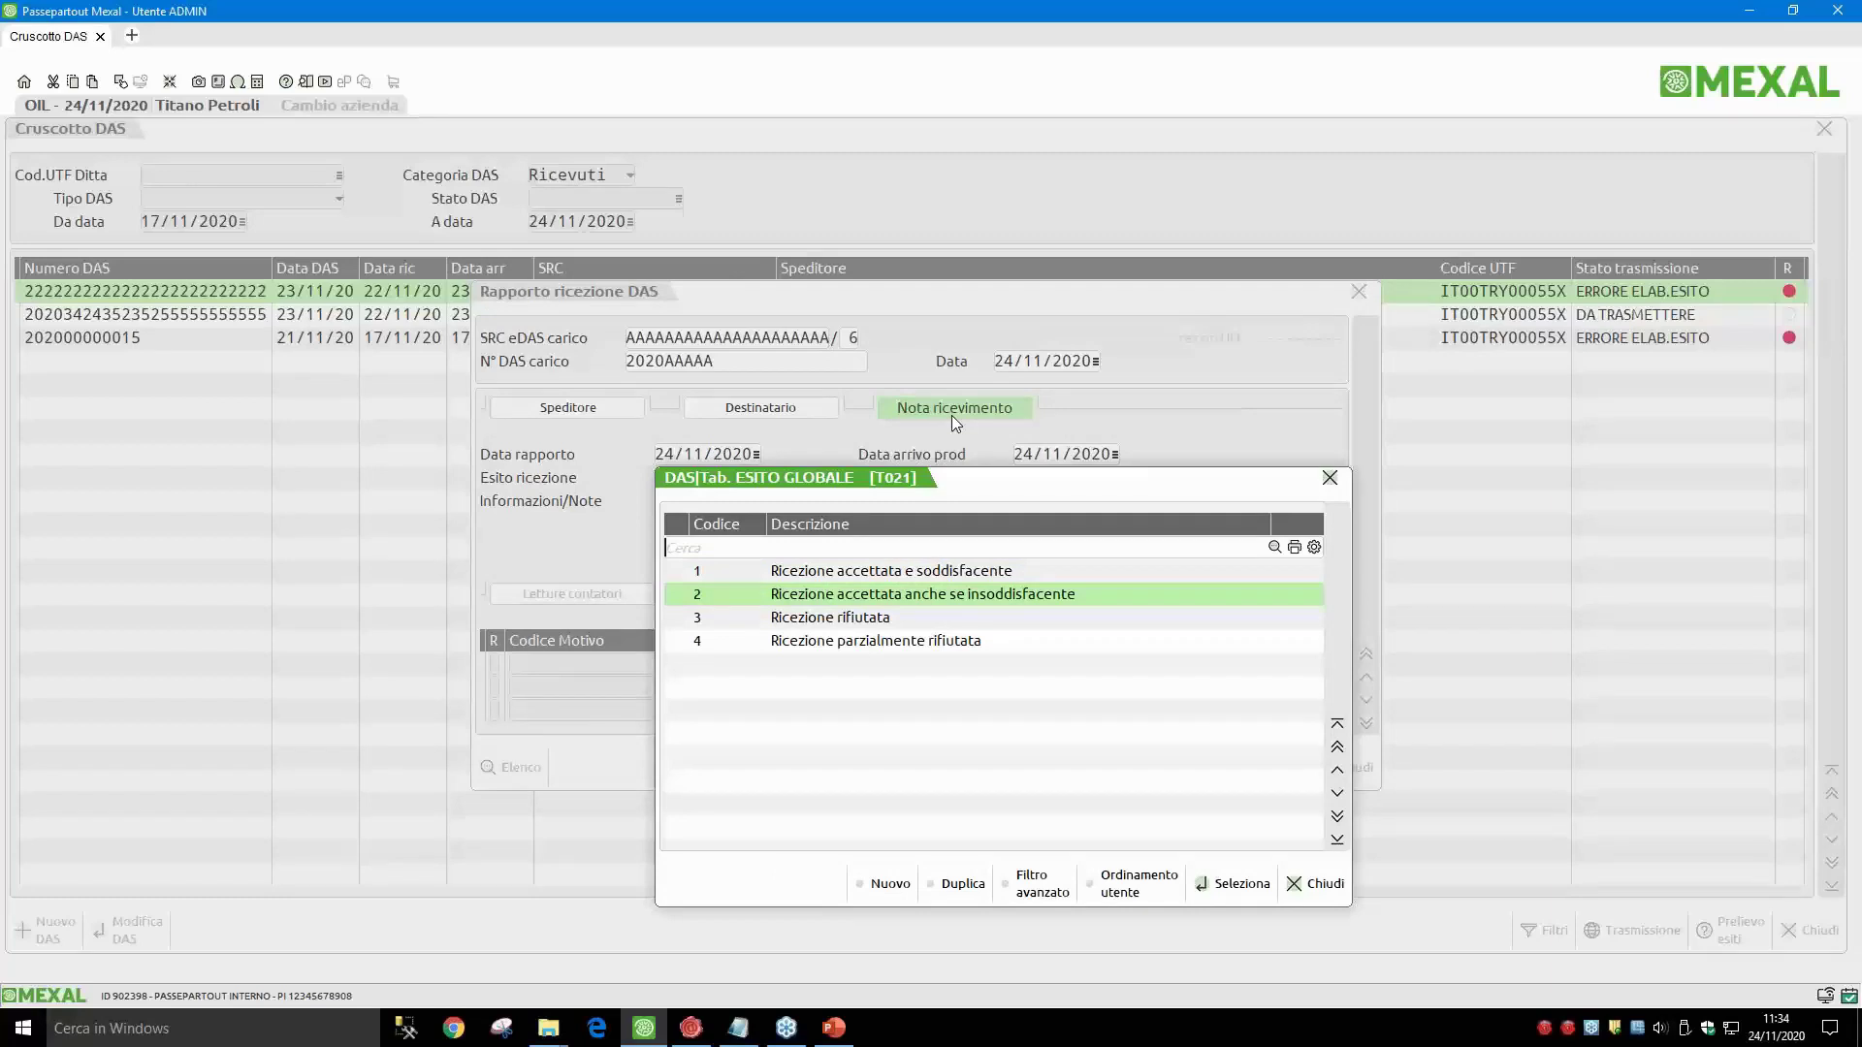
key(Down)
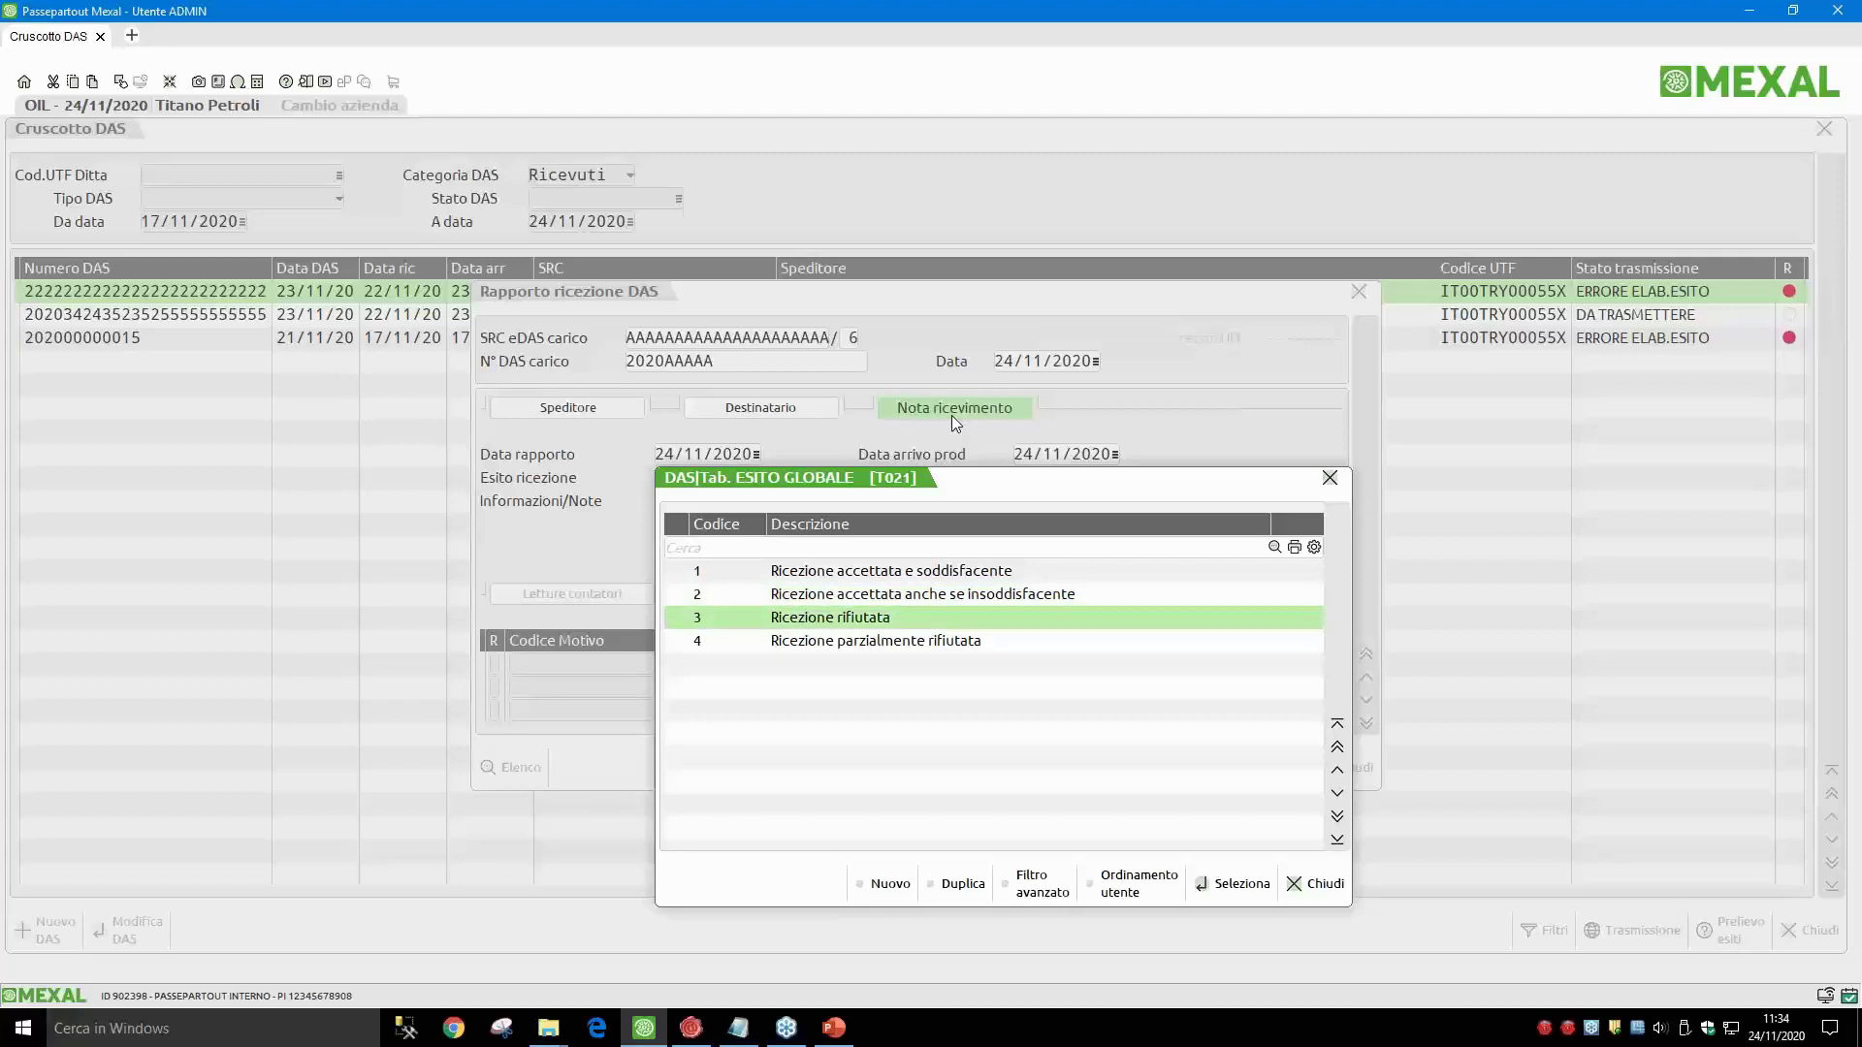
key(Down)
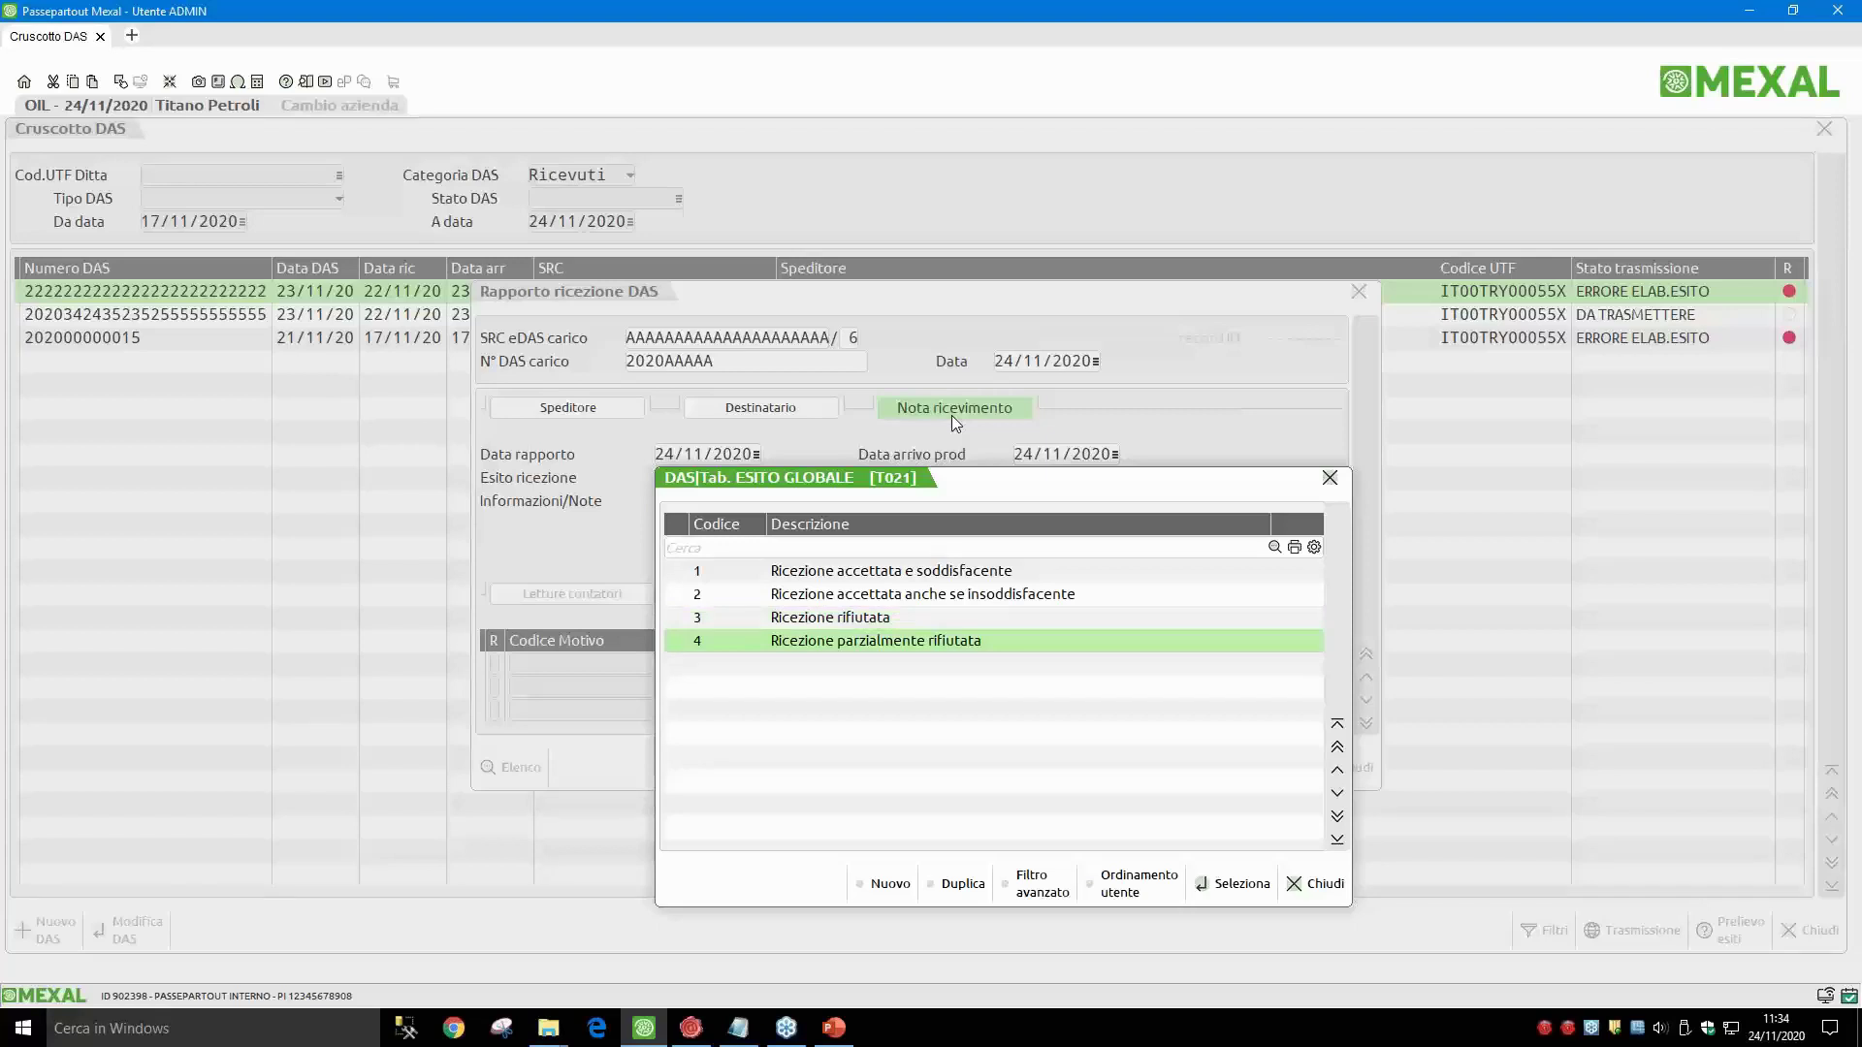
key(Up)
key(Up)
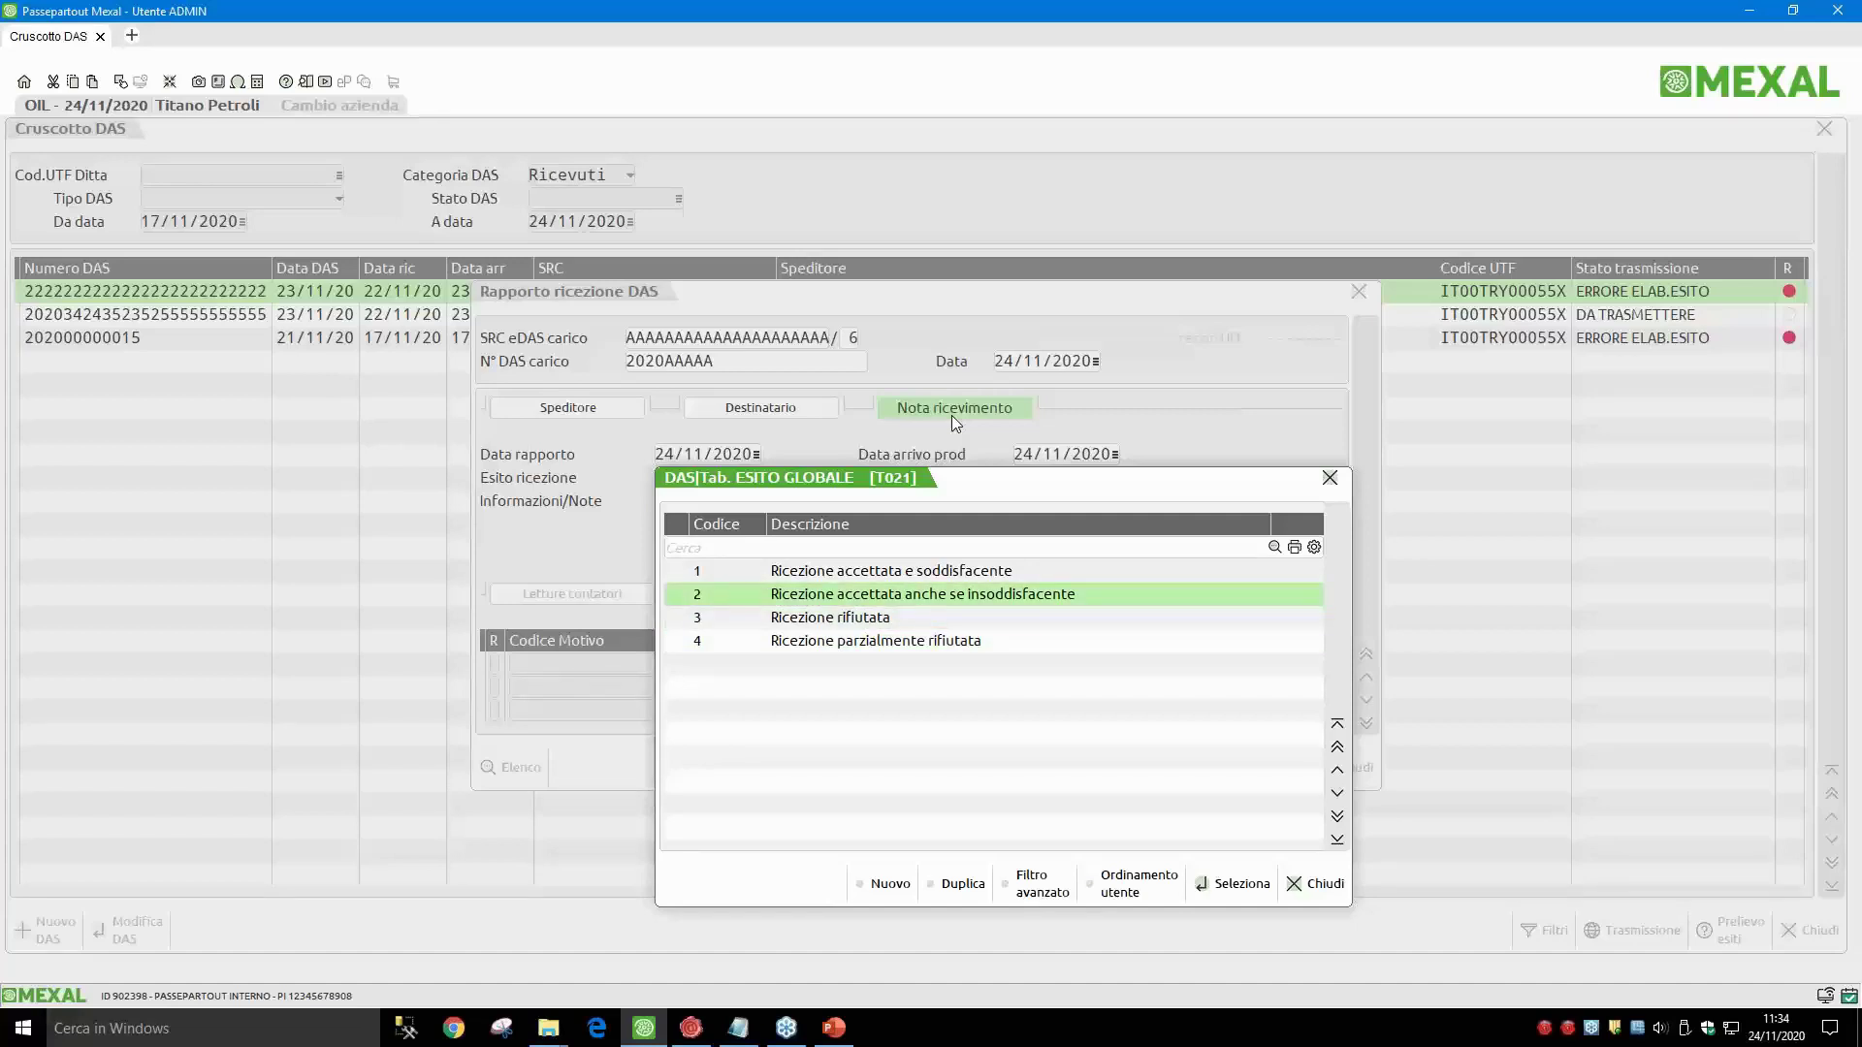
key(Return)
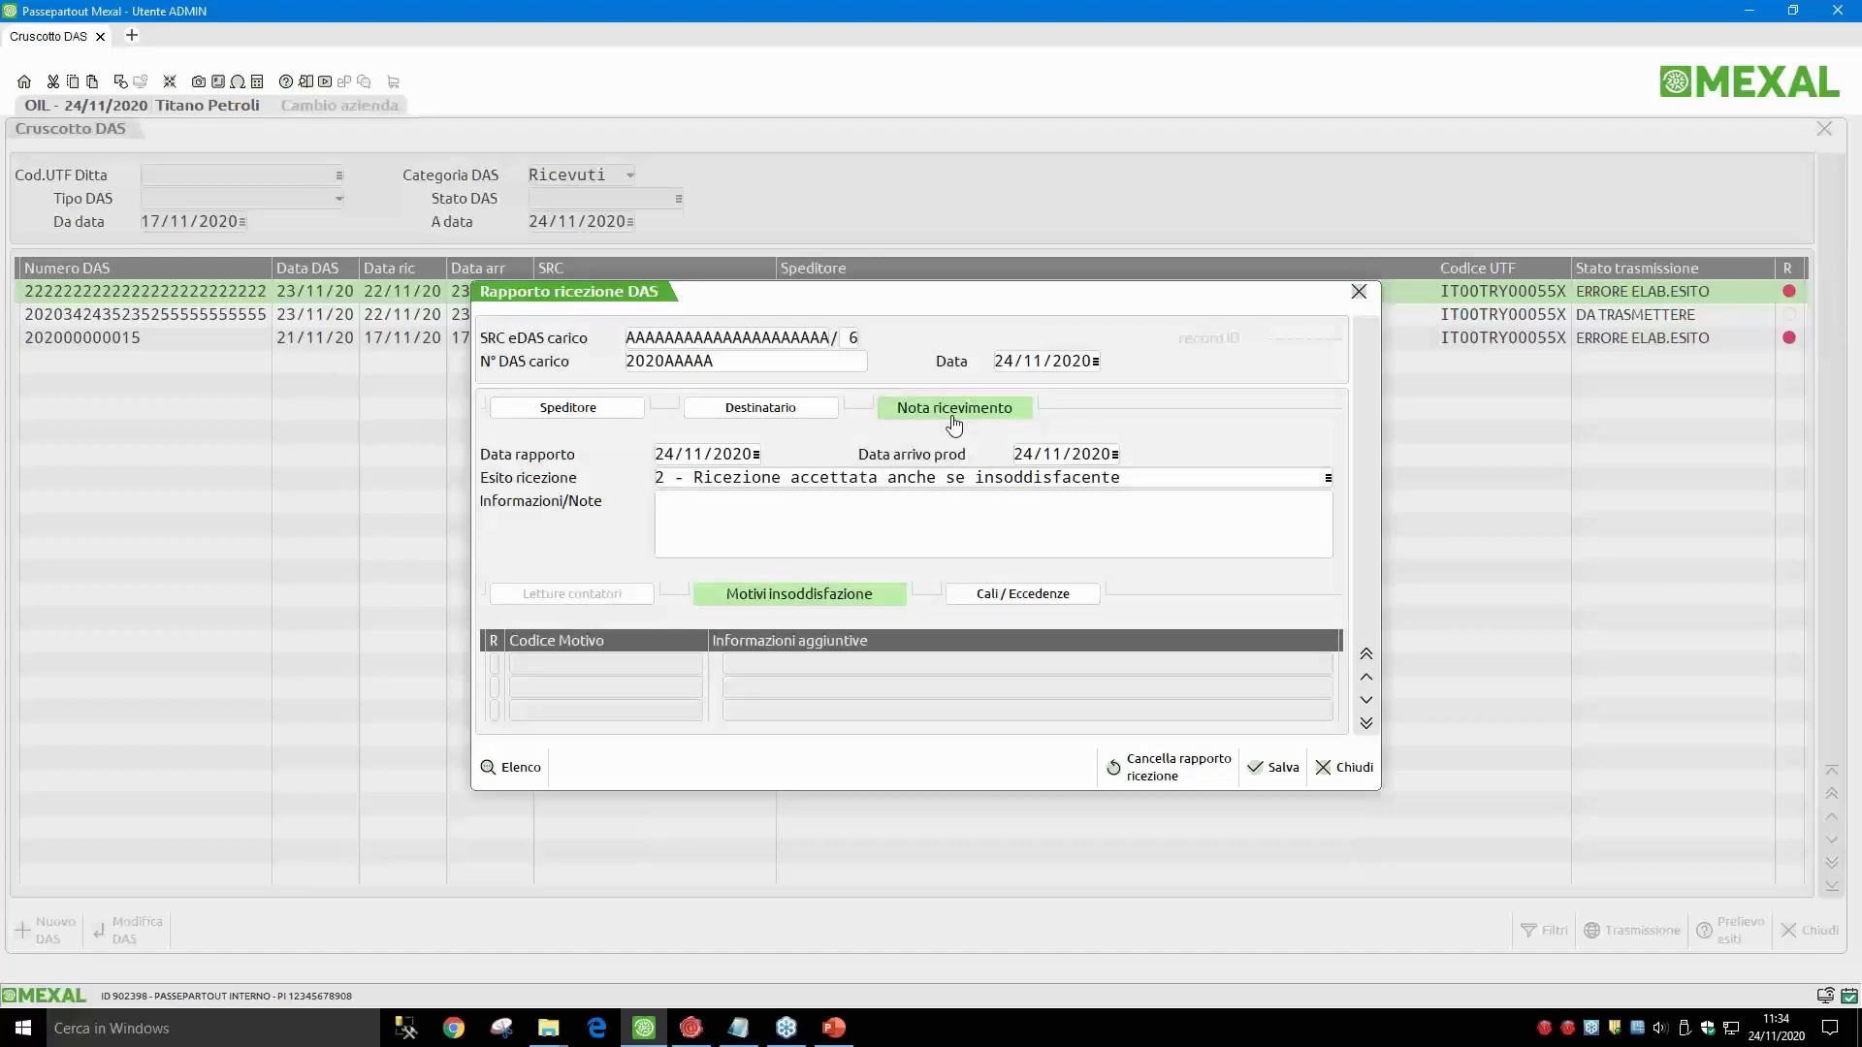
key(Return)
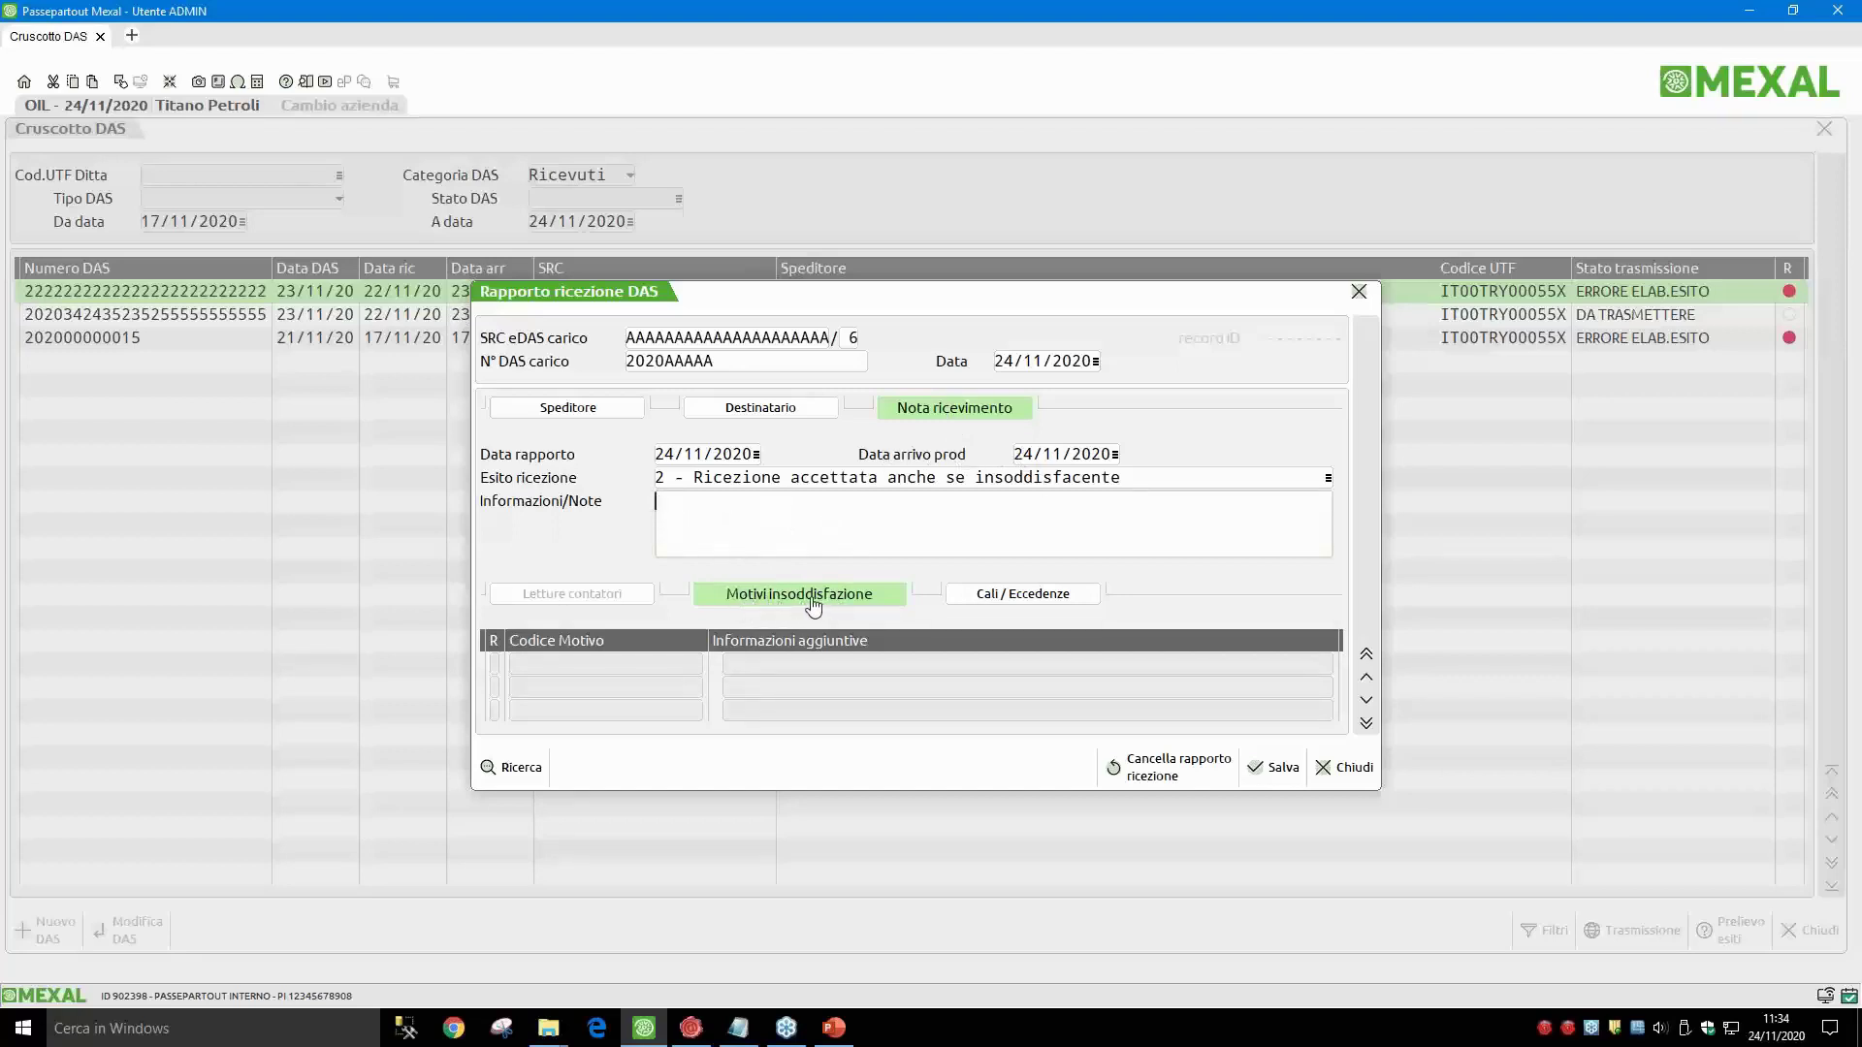
Step: Add 3 - Beni danneggiati as the first reason for dissatisfaction
click(843, 601)
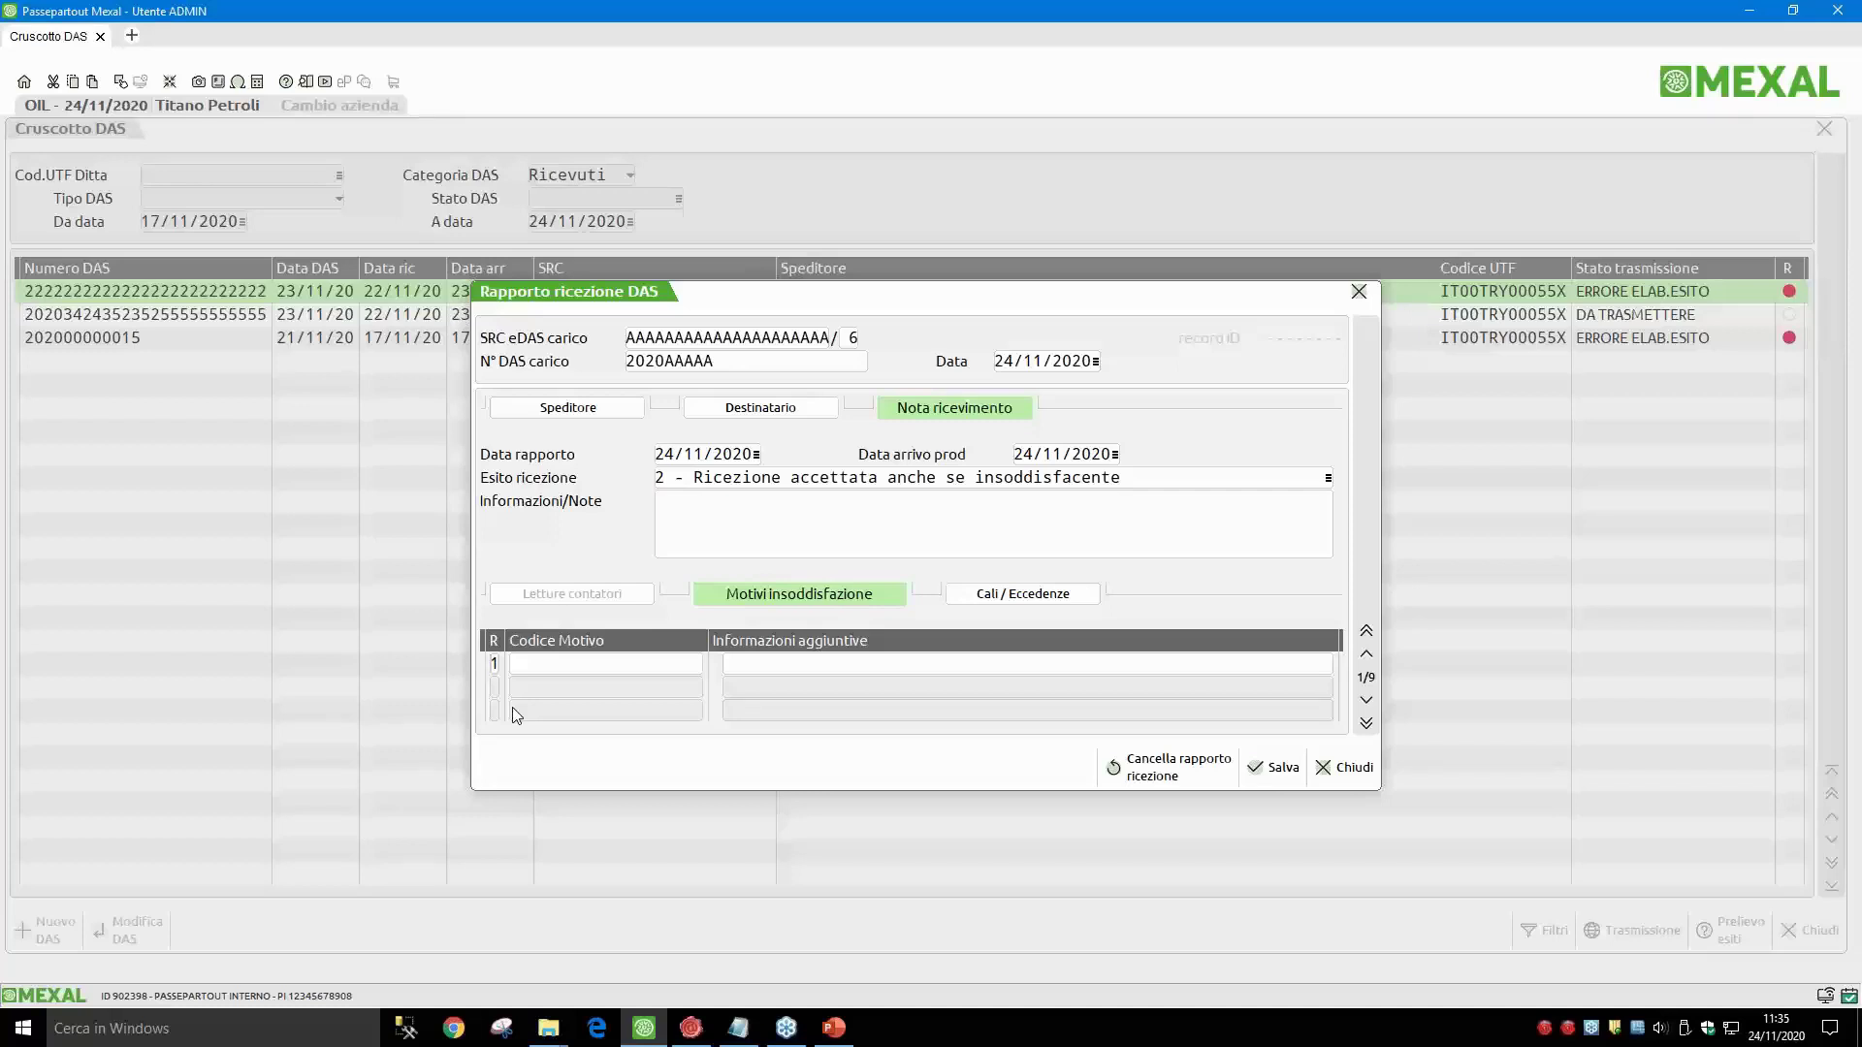
key(Return)
click(509, 771)
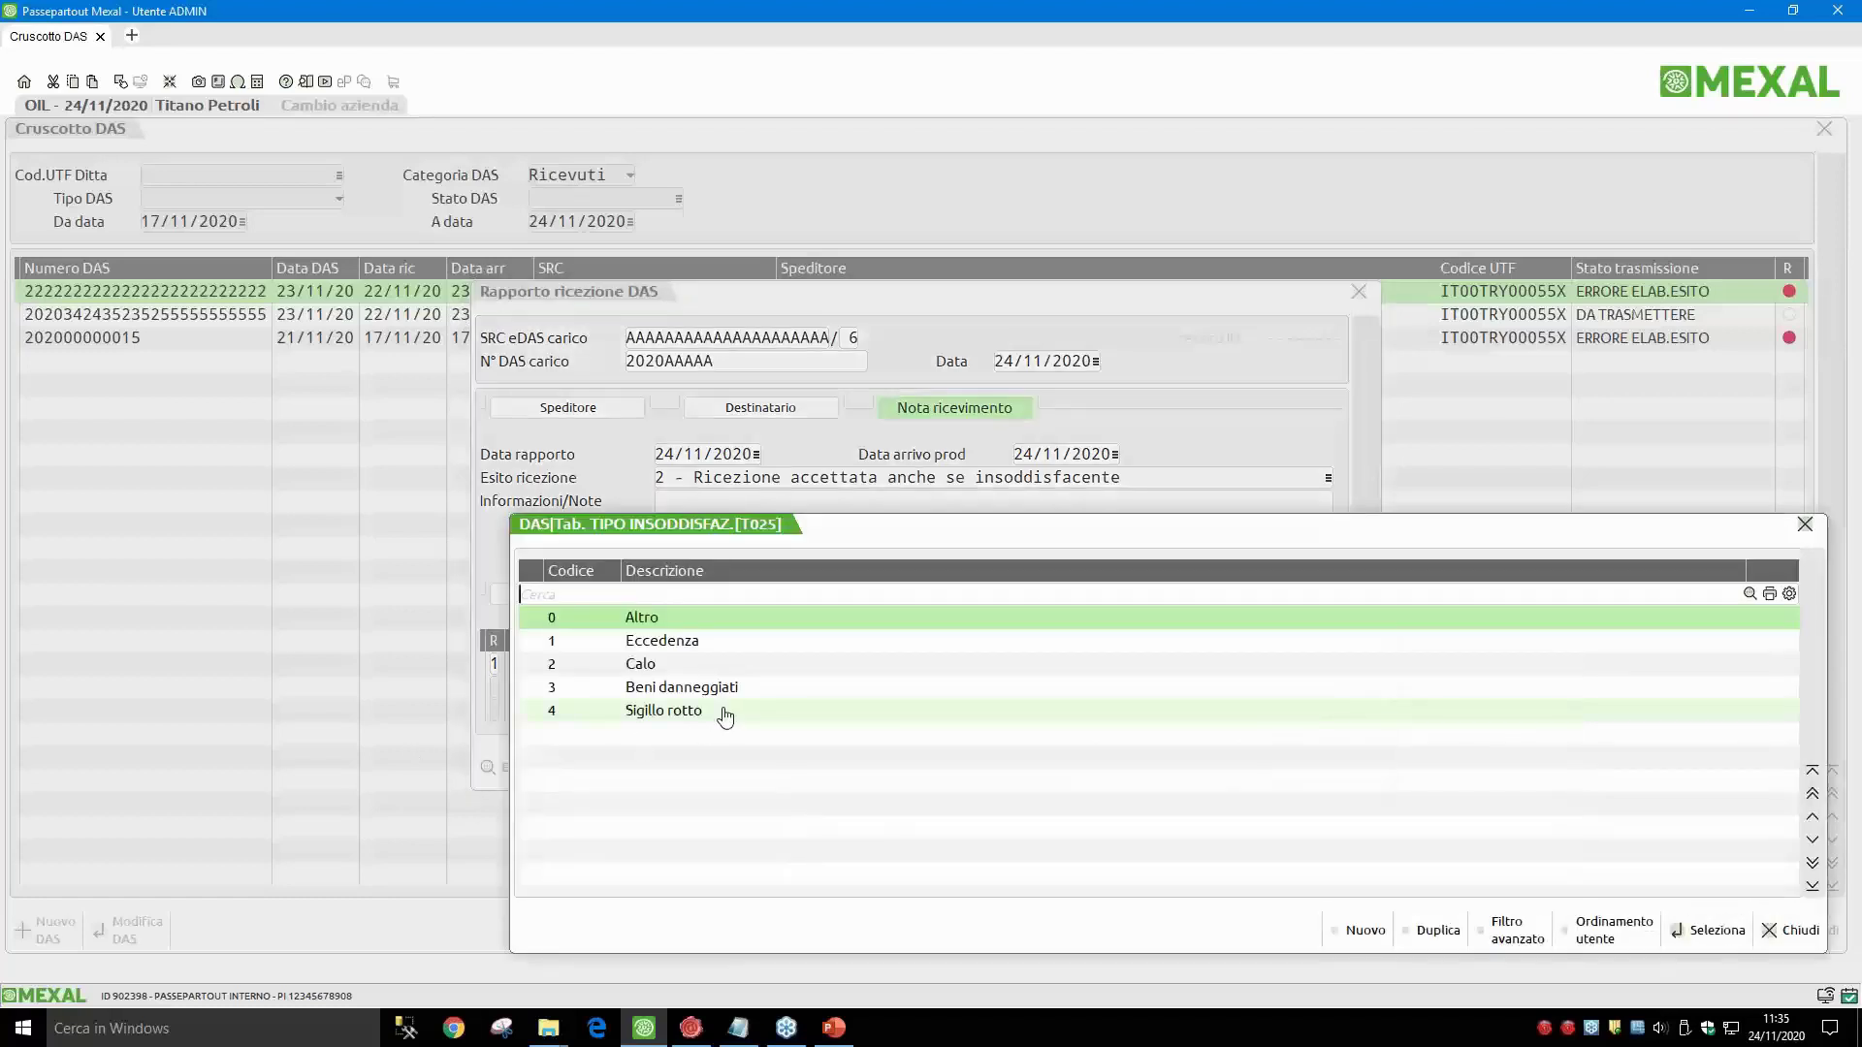
key(Down)
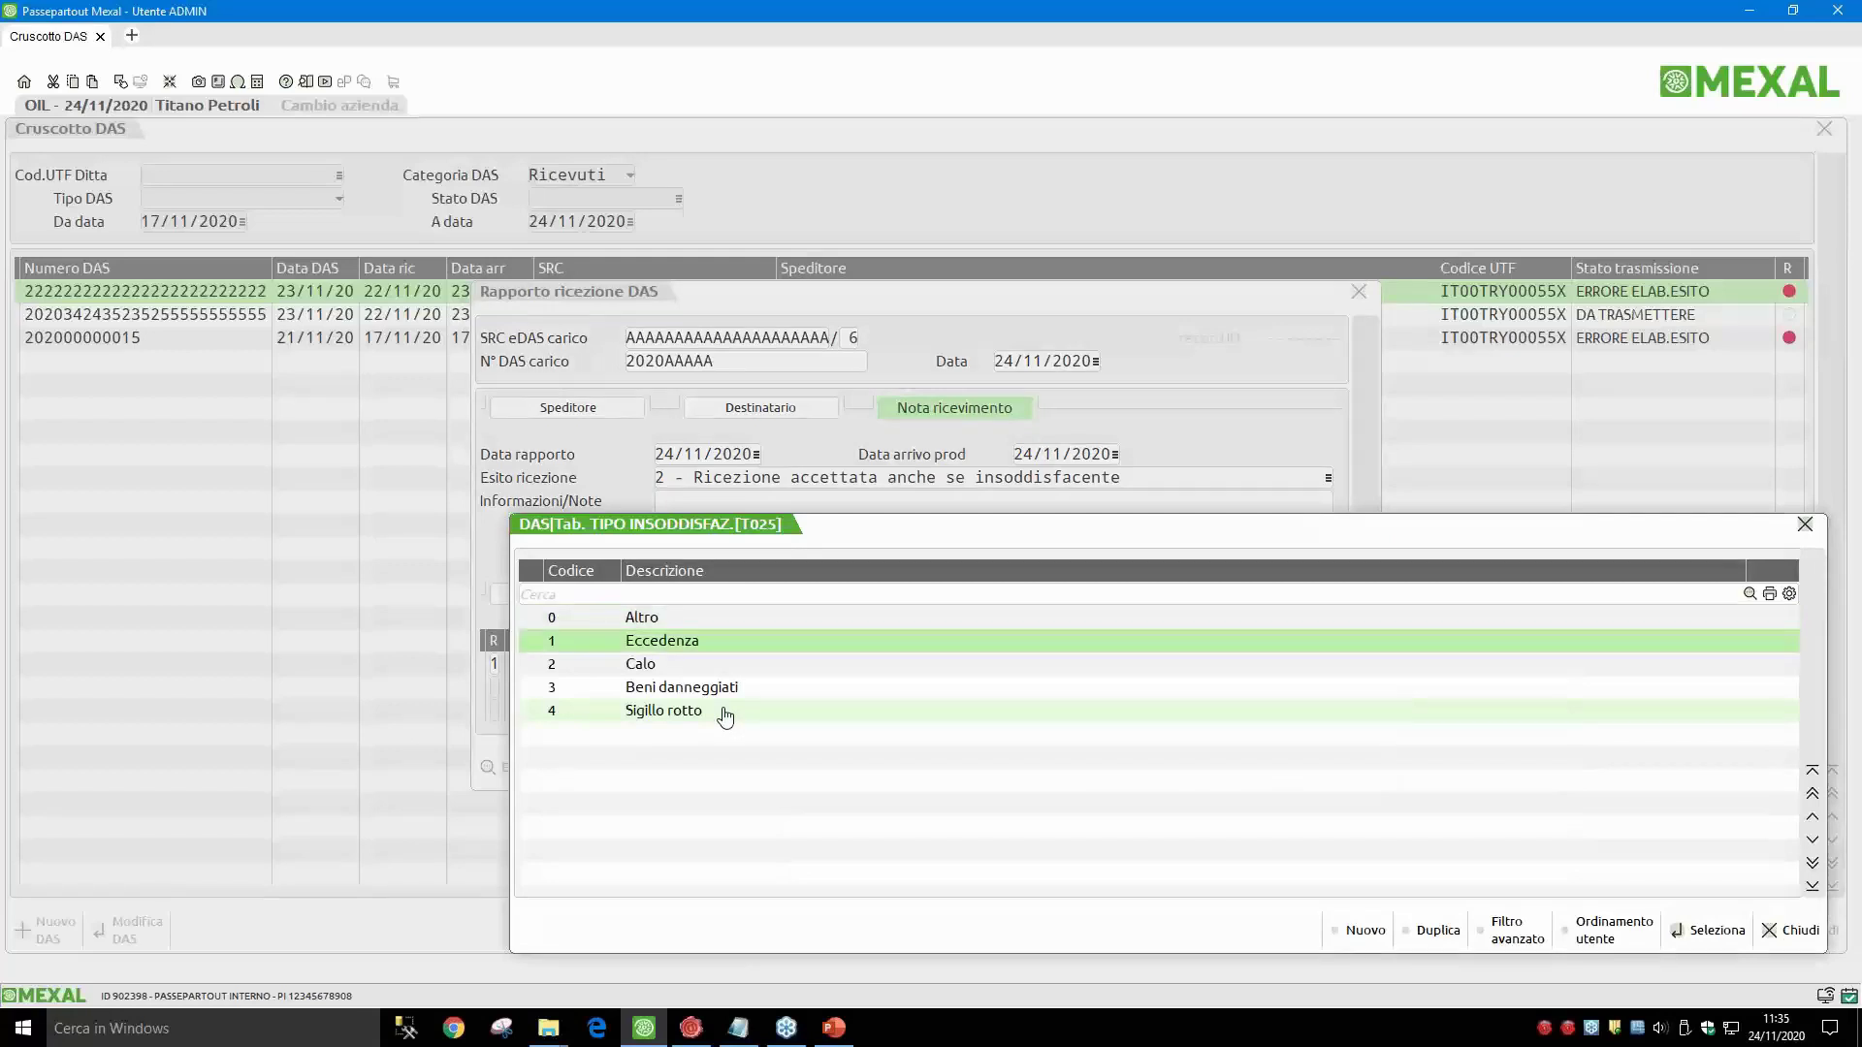
key(Down)
key(Down)
key(Down)
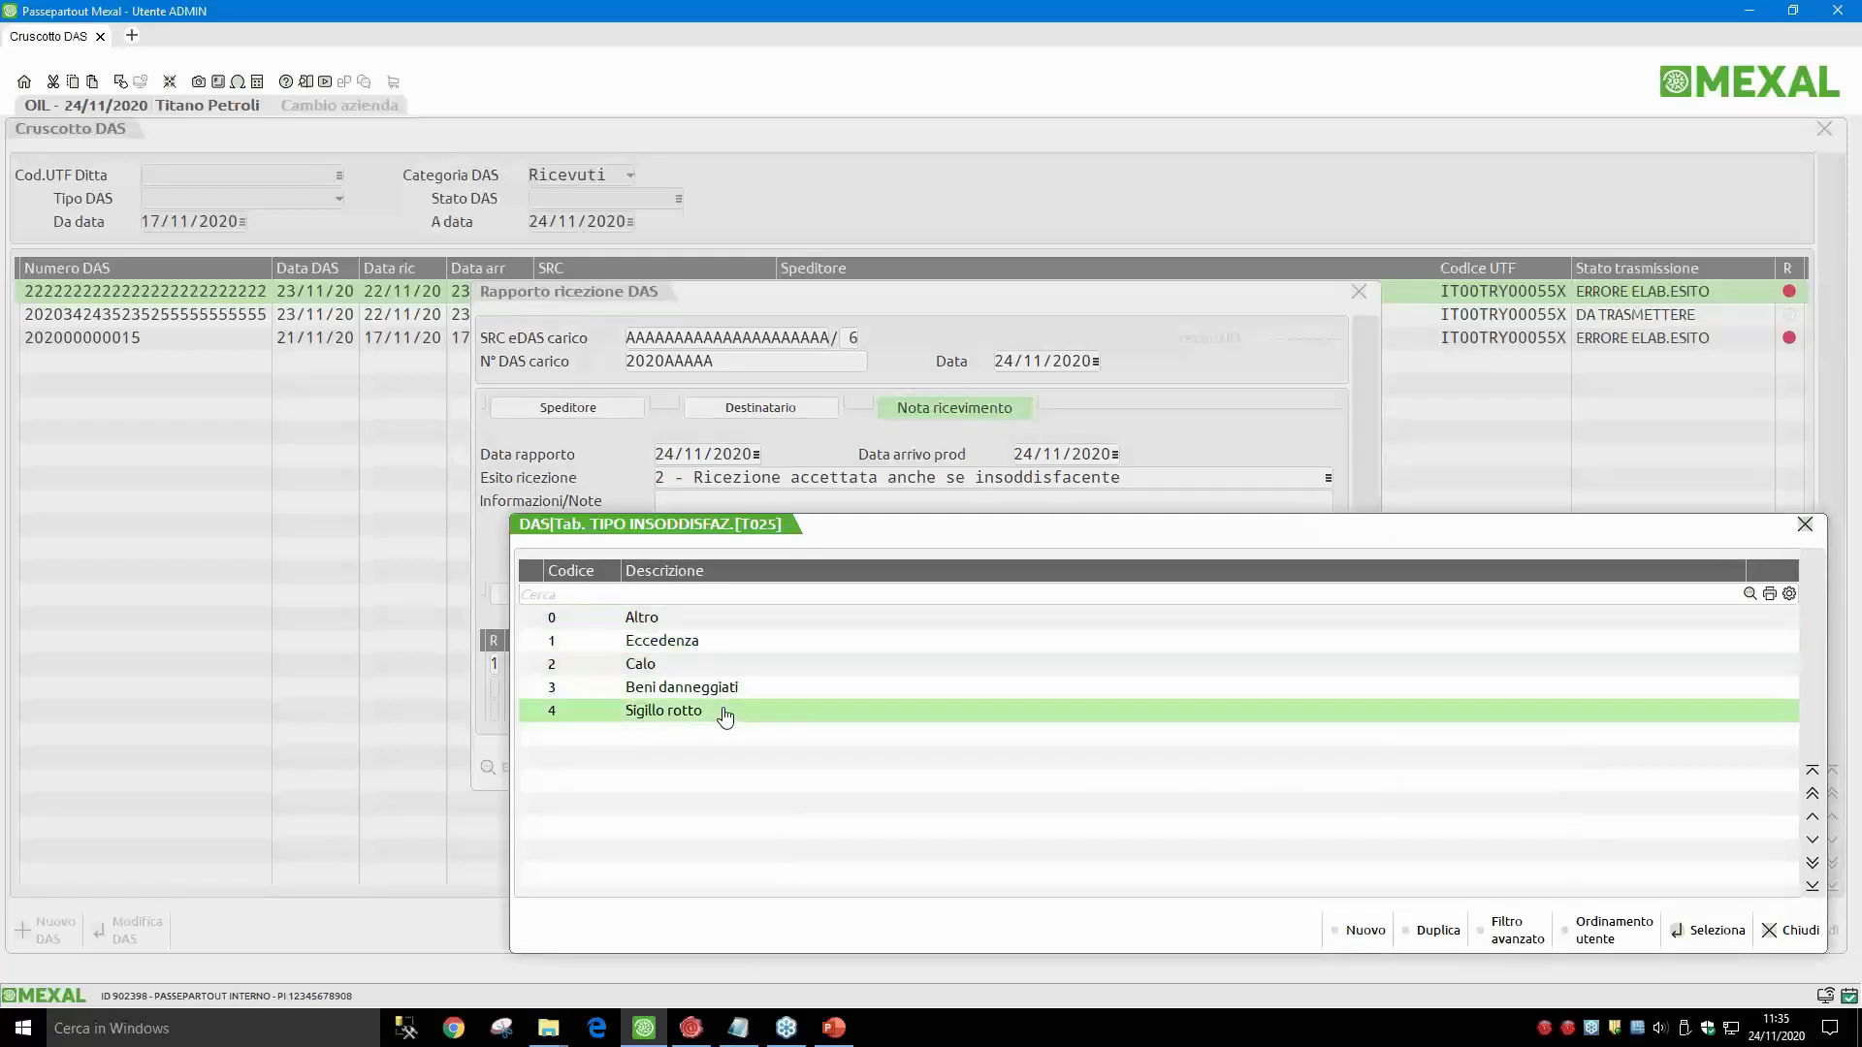
key(Up)
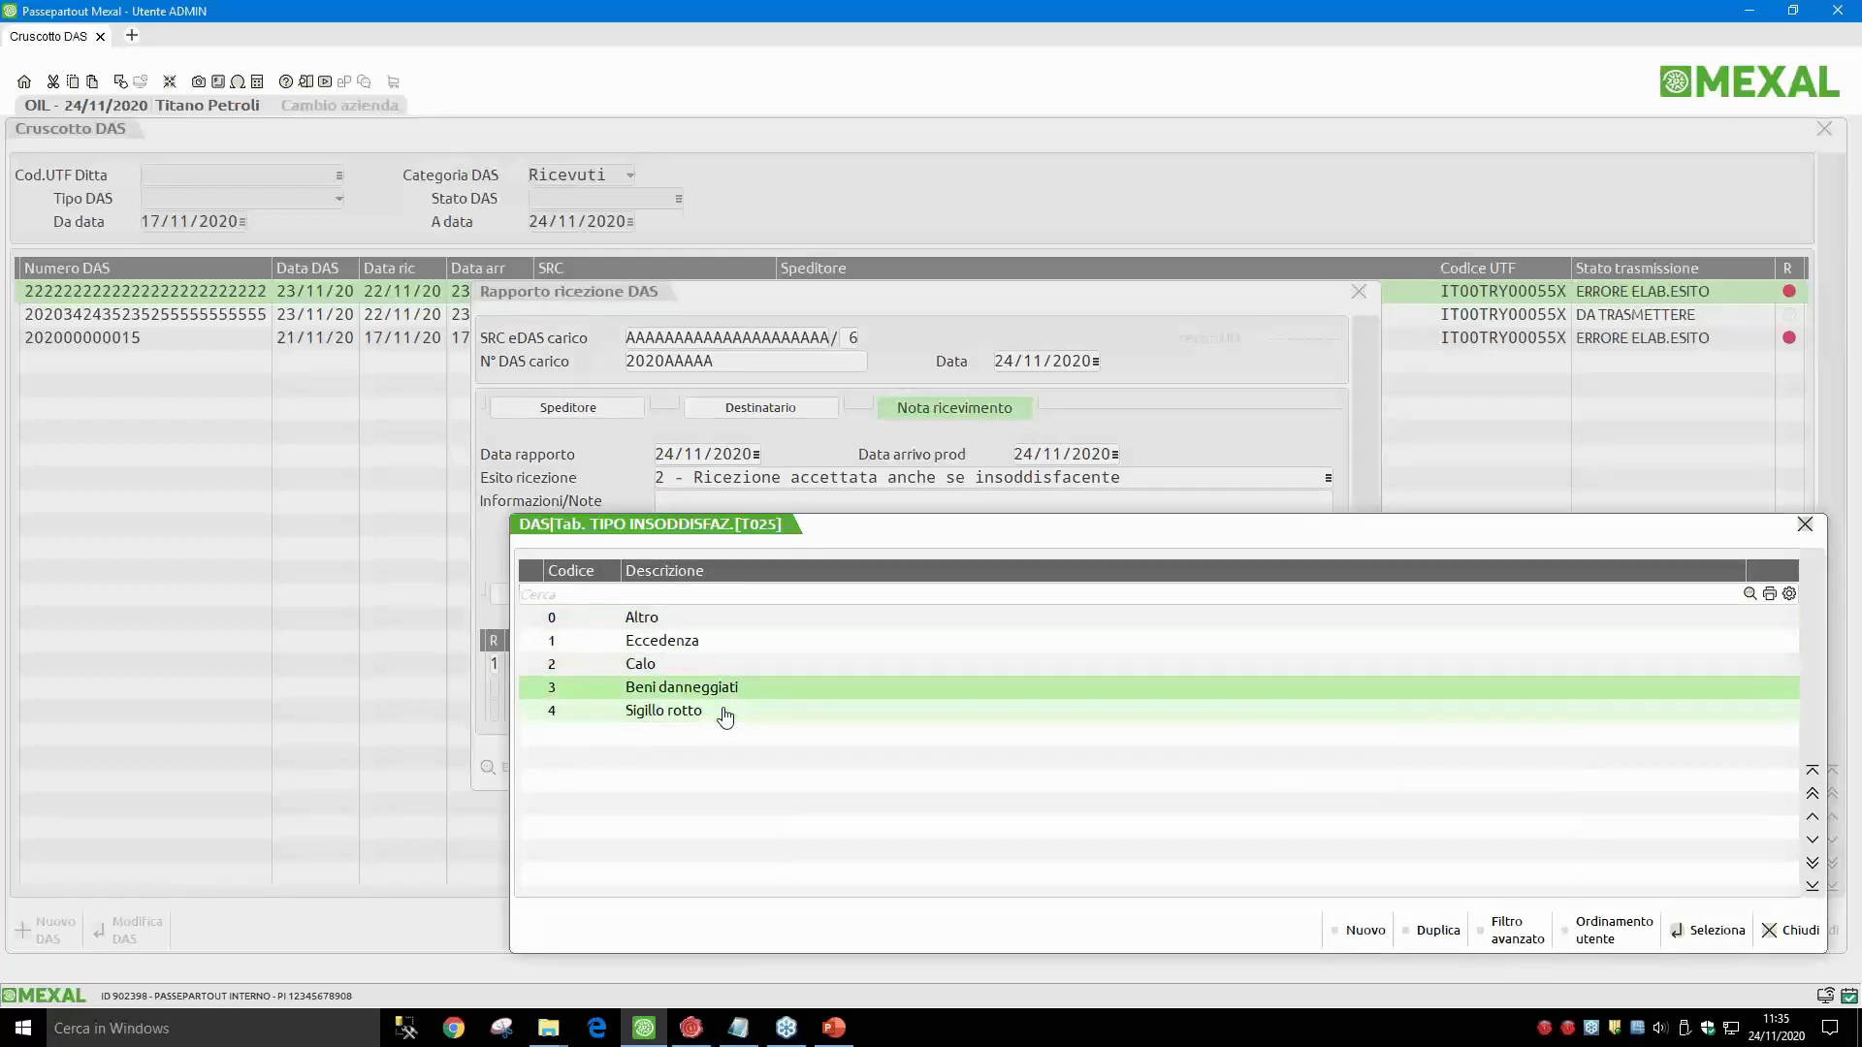
key(Return)
key(Return)
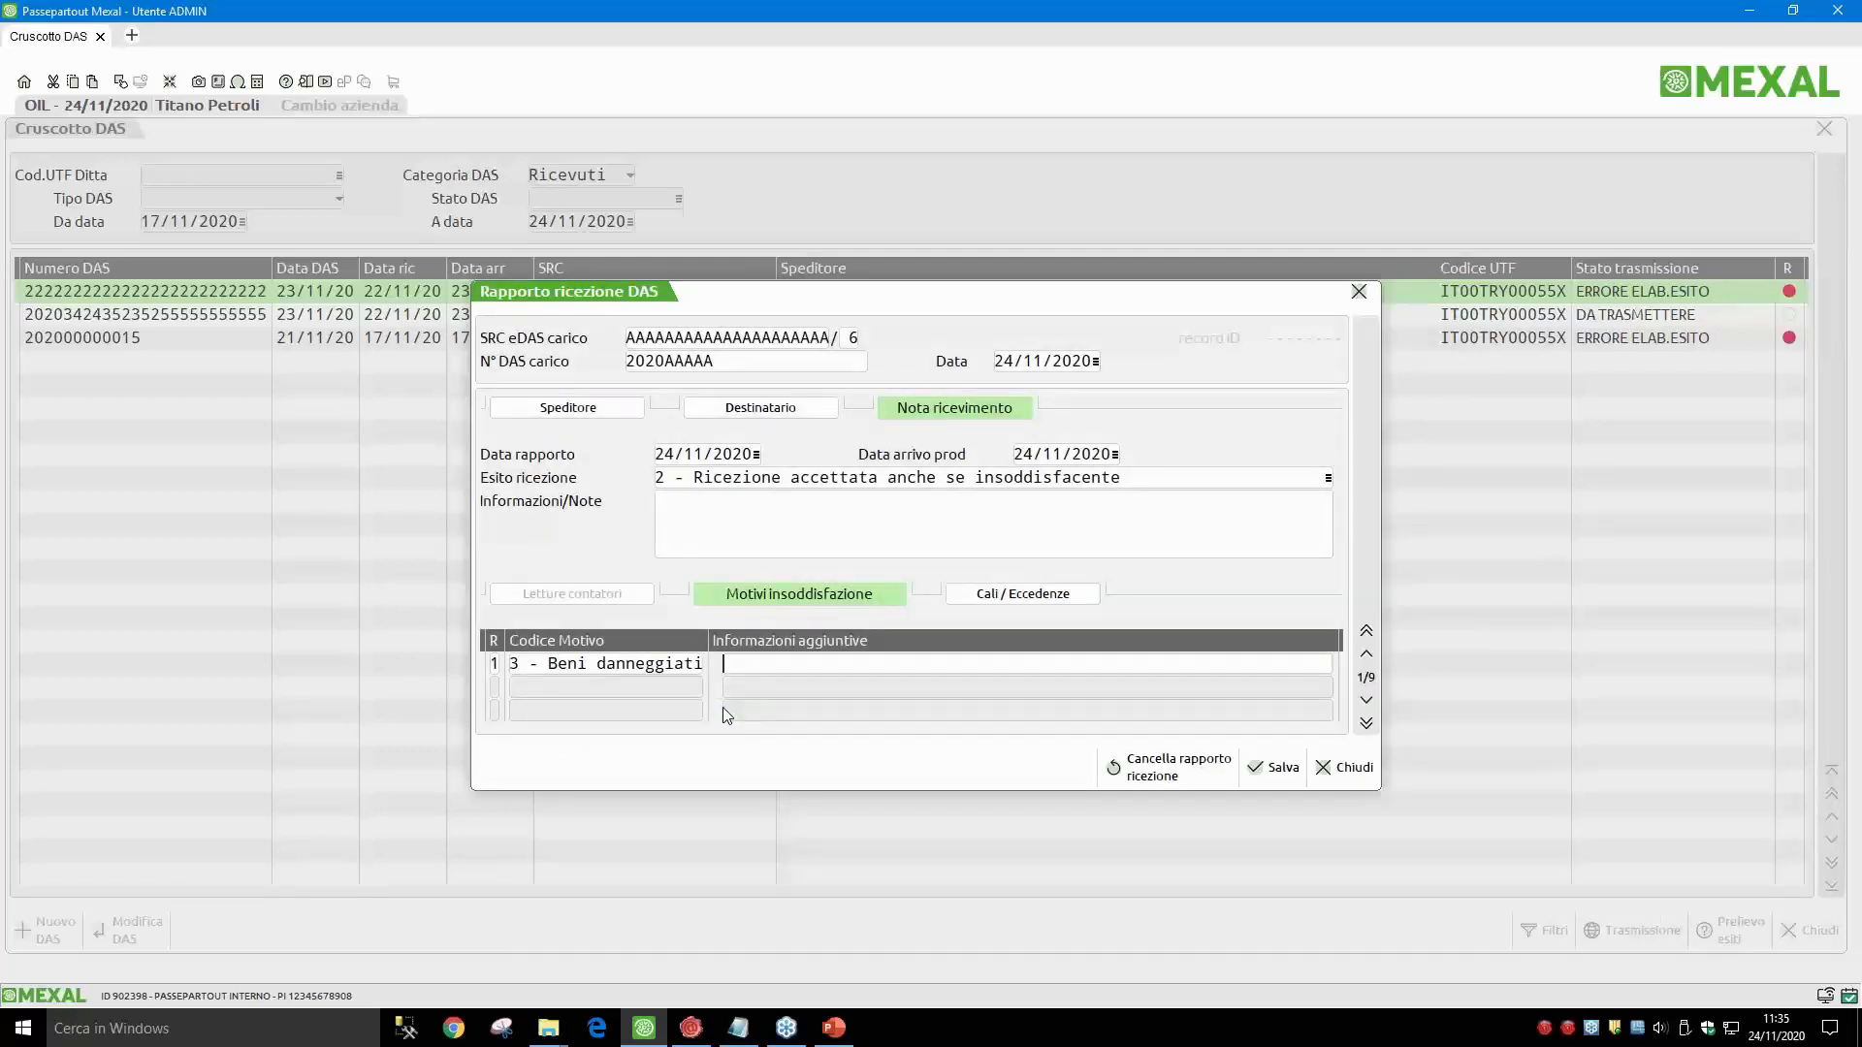
Step: Enter "beni danneggiati" as the reason's additional information, then save the report and confirm its generation
text(beni danneggiati)
click(1274, 773)
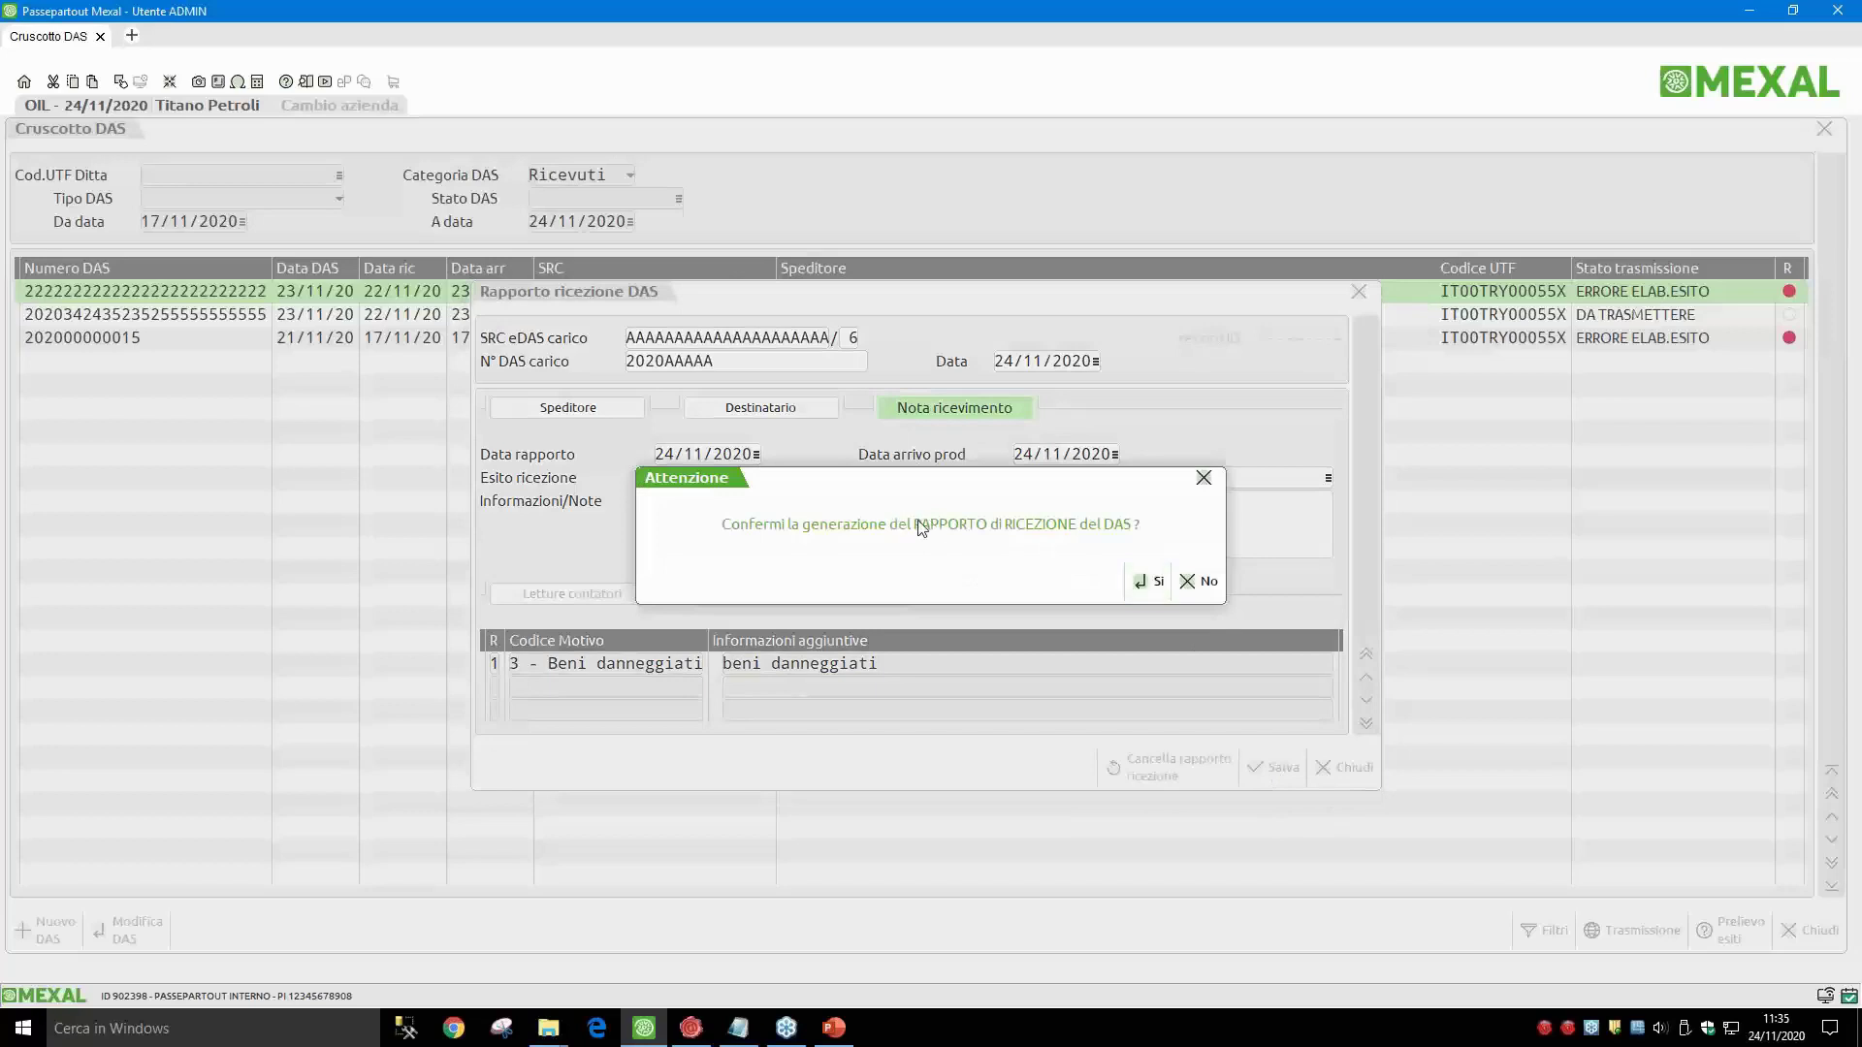
click(1152, 582)
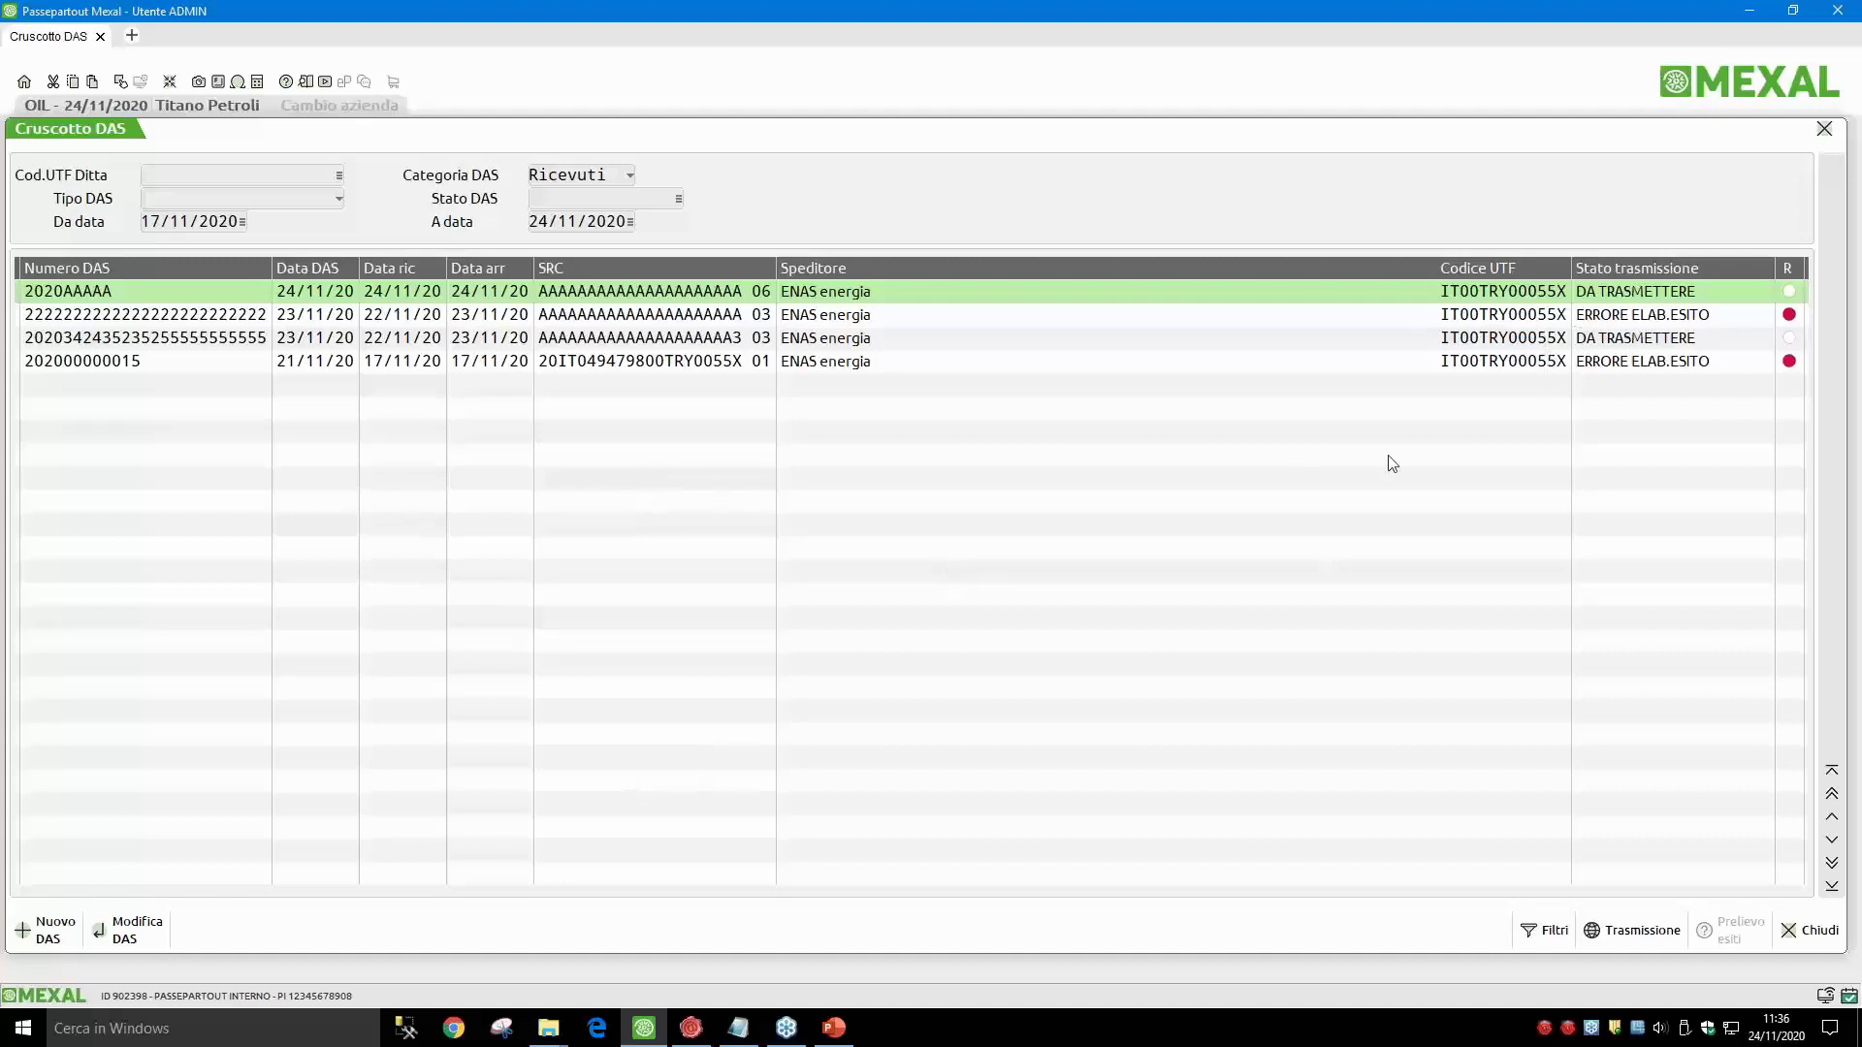
Step: Start transmitting the 2020AAAAA reception report and place its file for signing in the e-das folder on the Desktop
click(1638, 934)
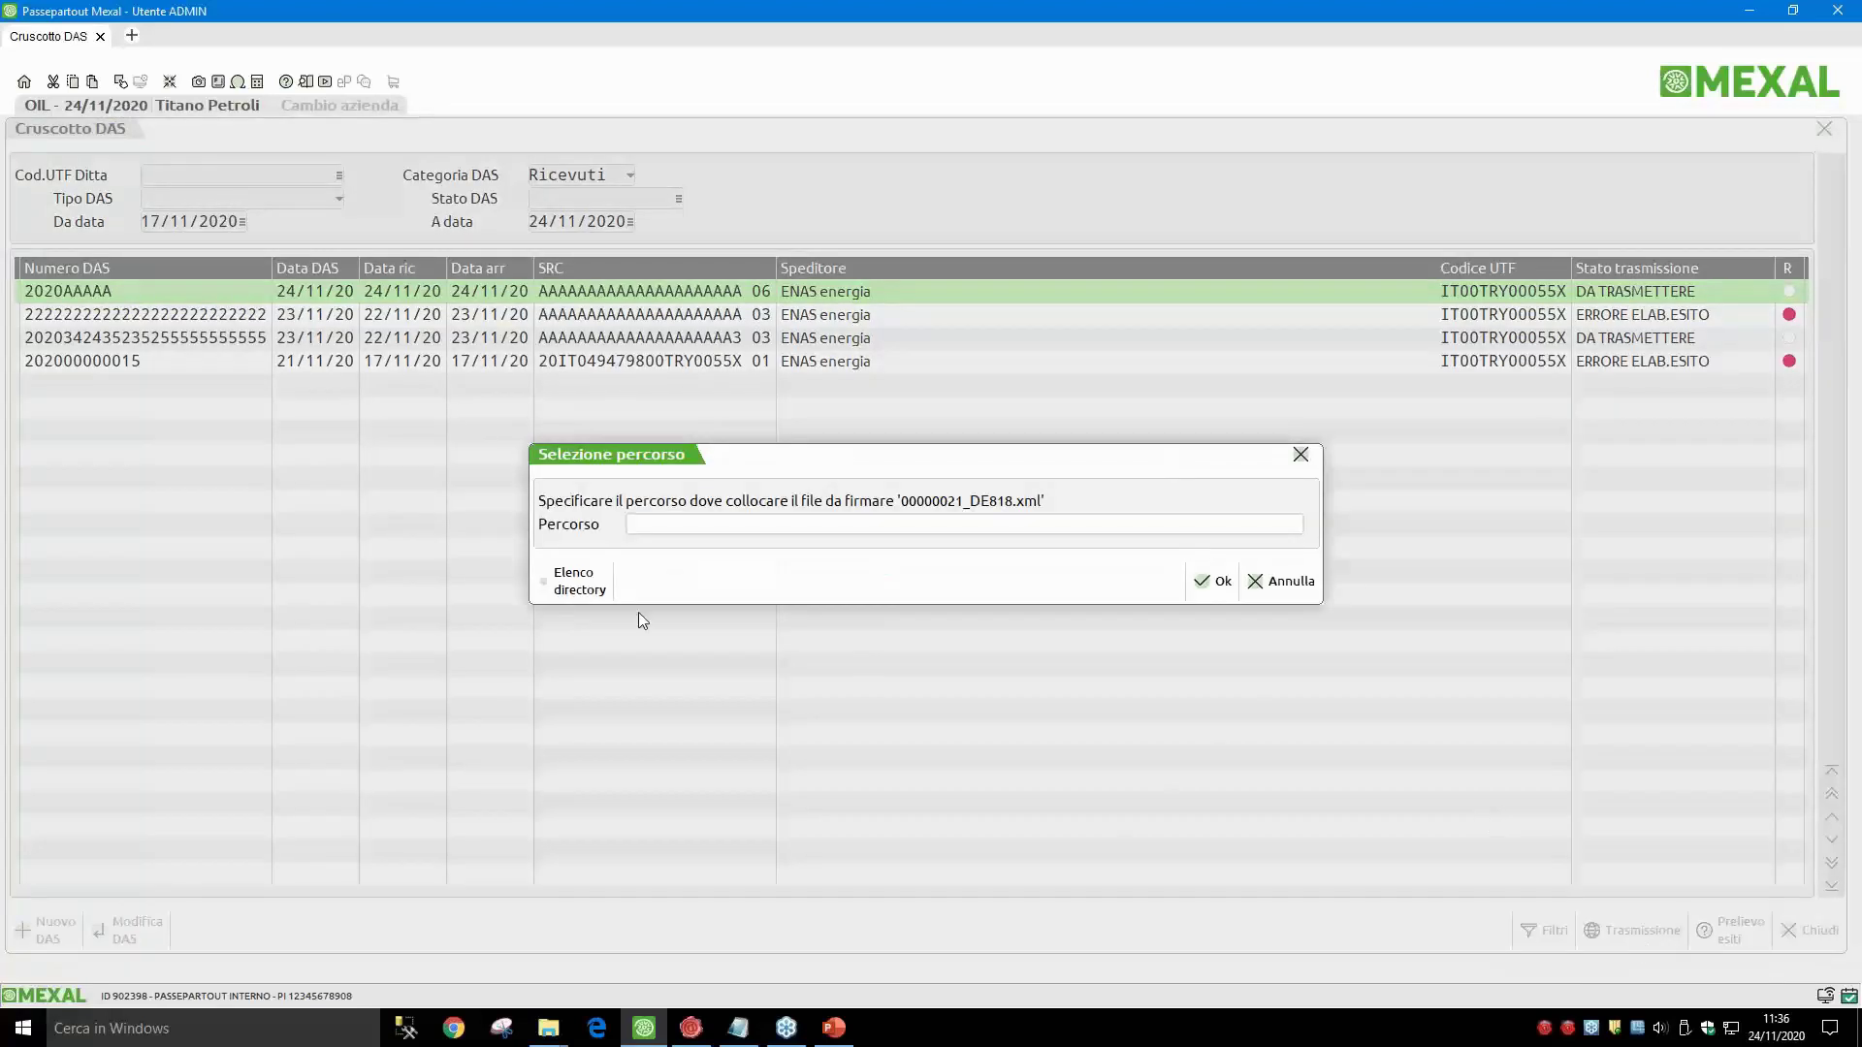
click(551, 591)
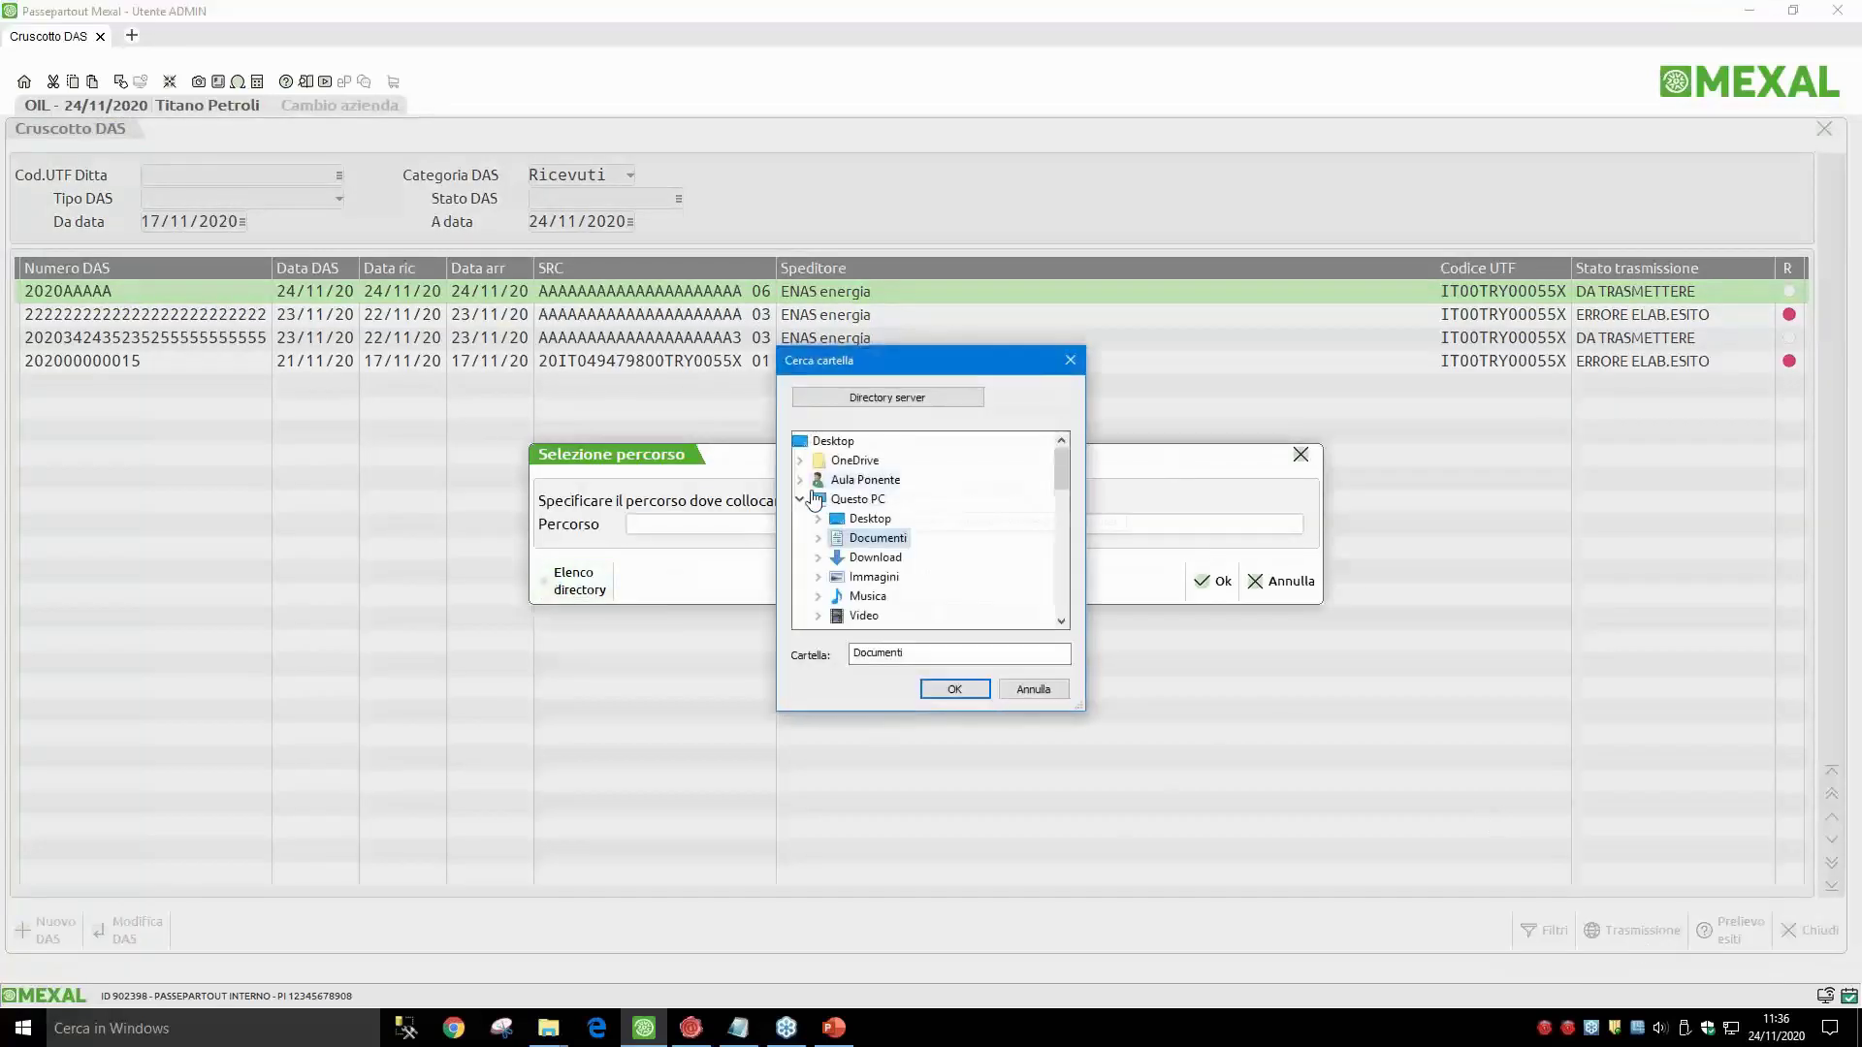
click(820, 521)
scroll(817, 523, down, 5)
click(812, 527)
key(Return)
key(Return)
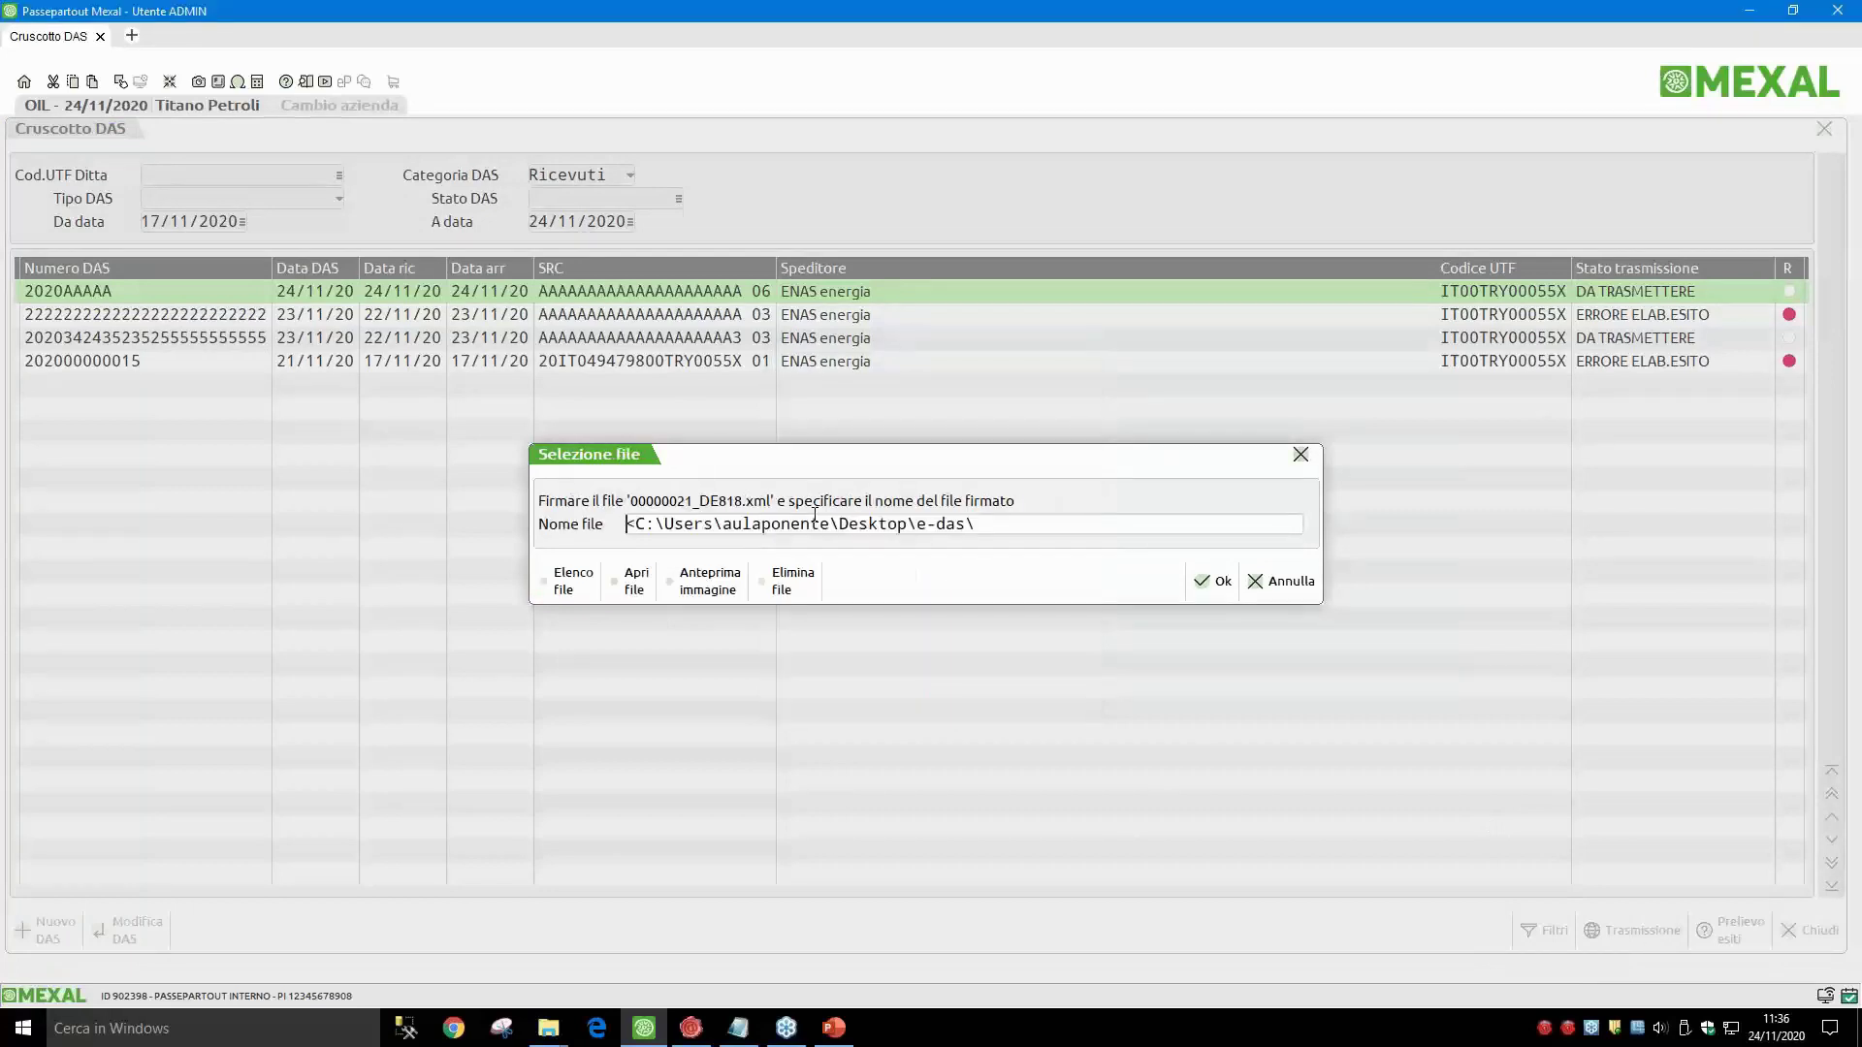
Step: Switch to ArubaSign and load 00000021_DE818.xml from the e-das folder as the document for signing
click(691, 1028)
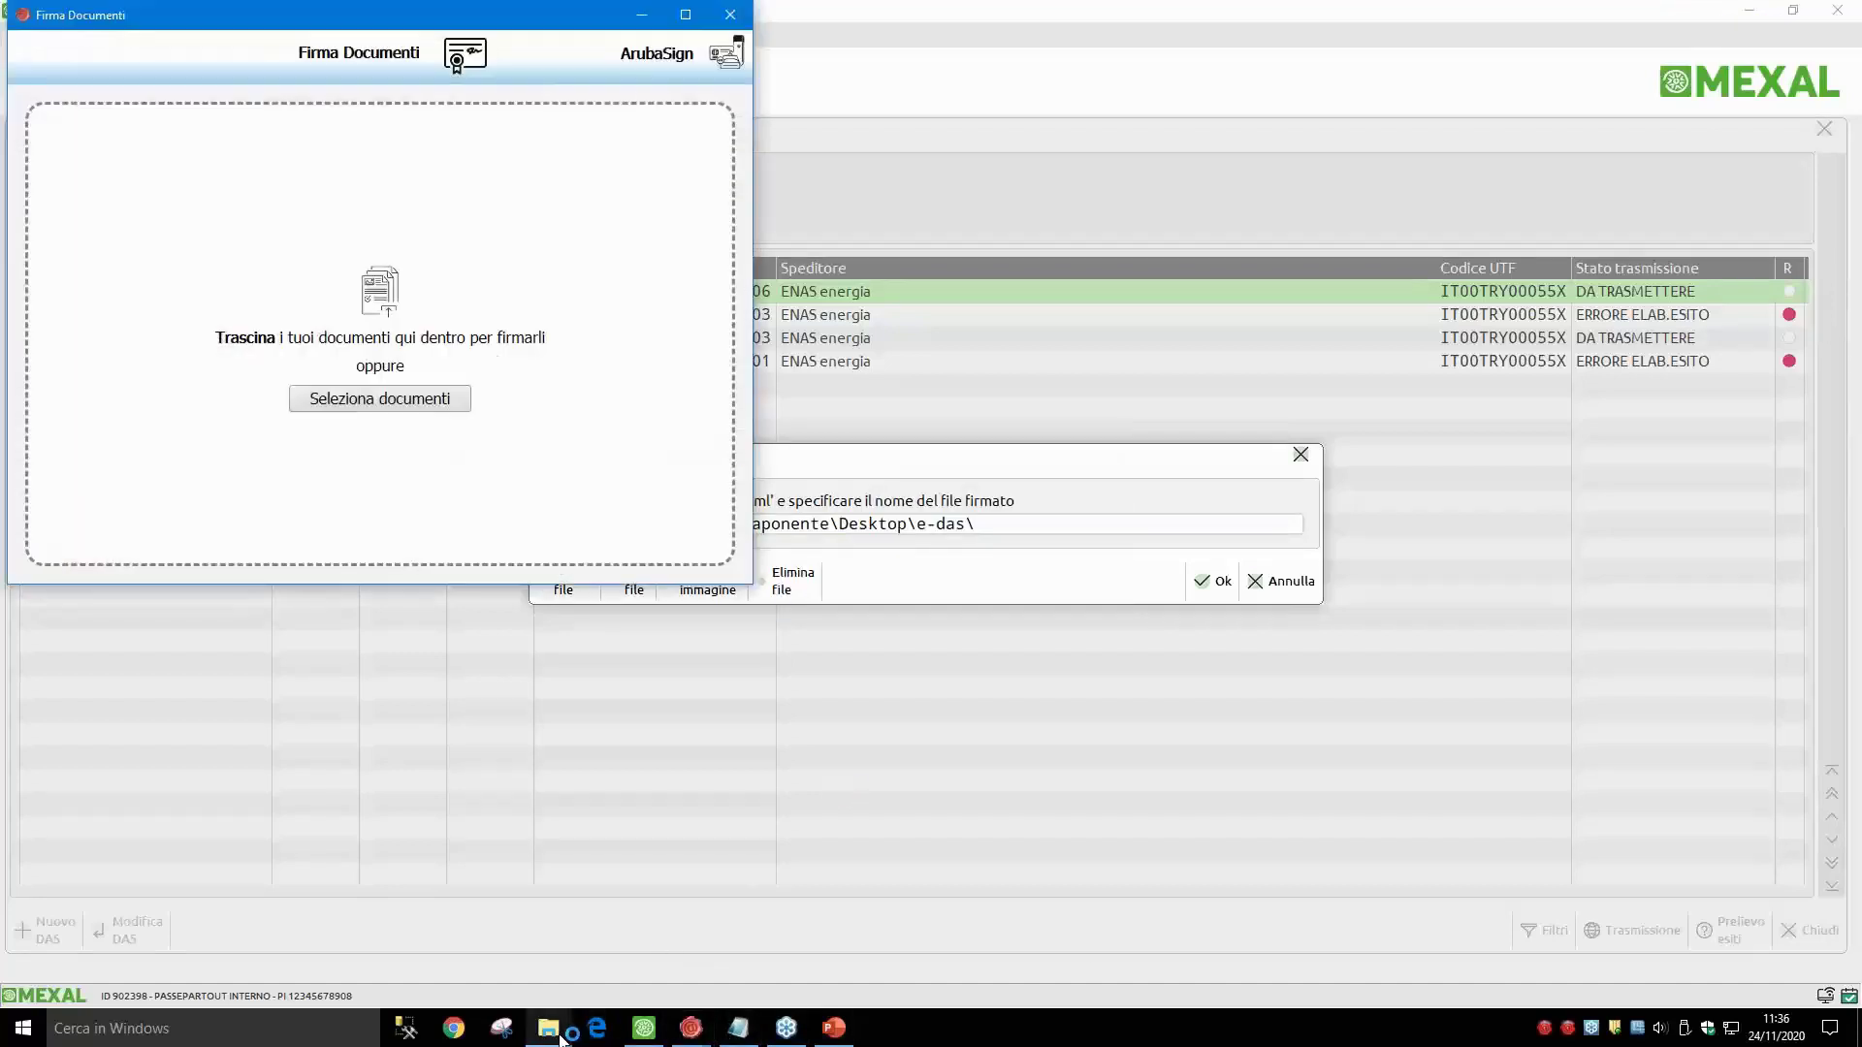
mouse_move(560, 1025)
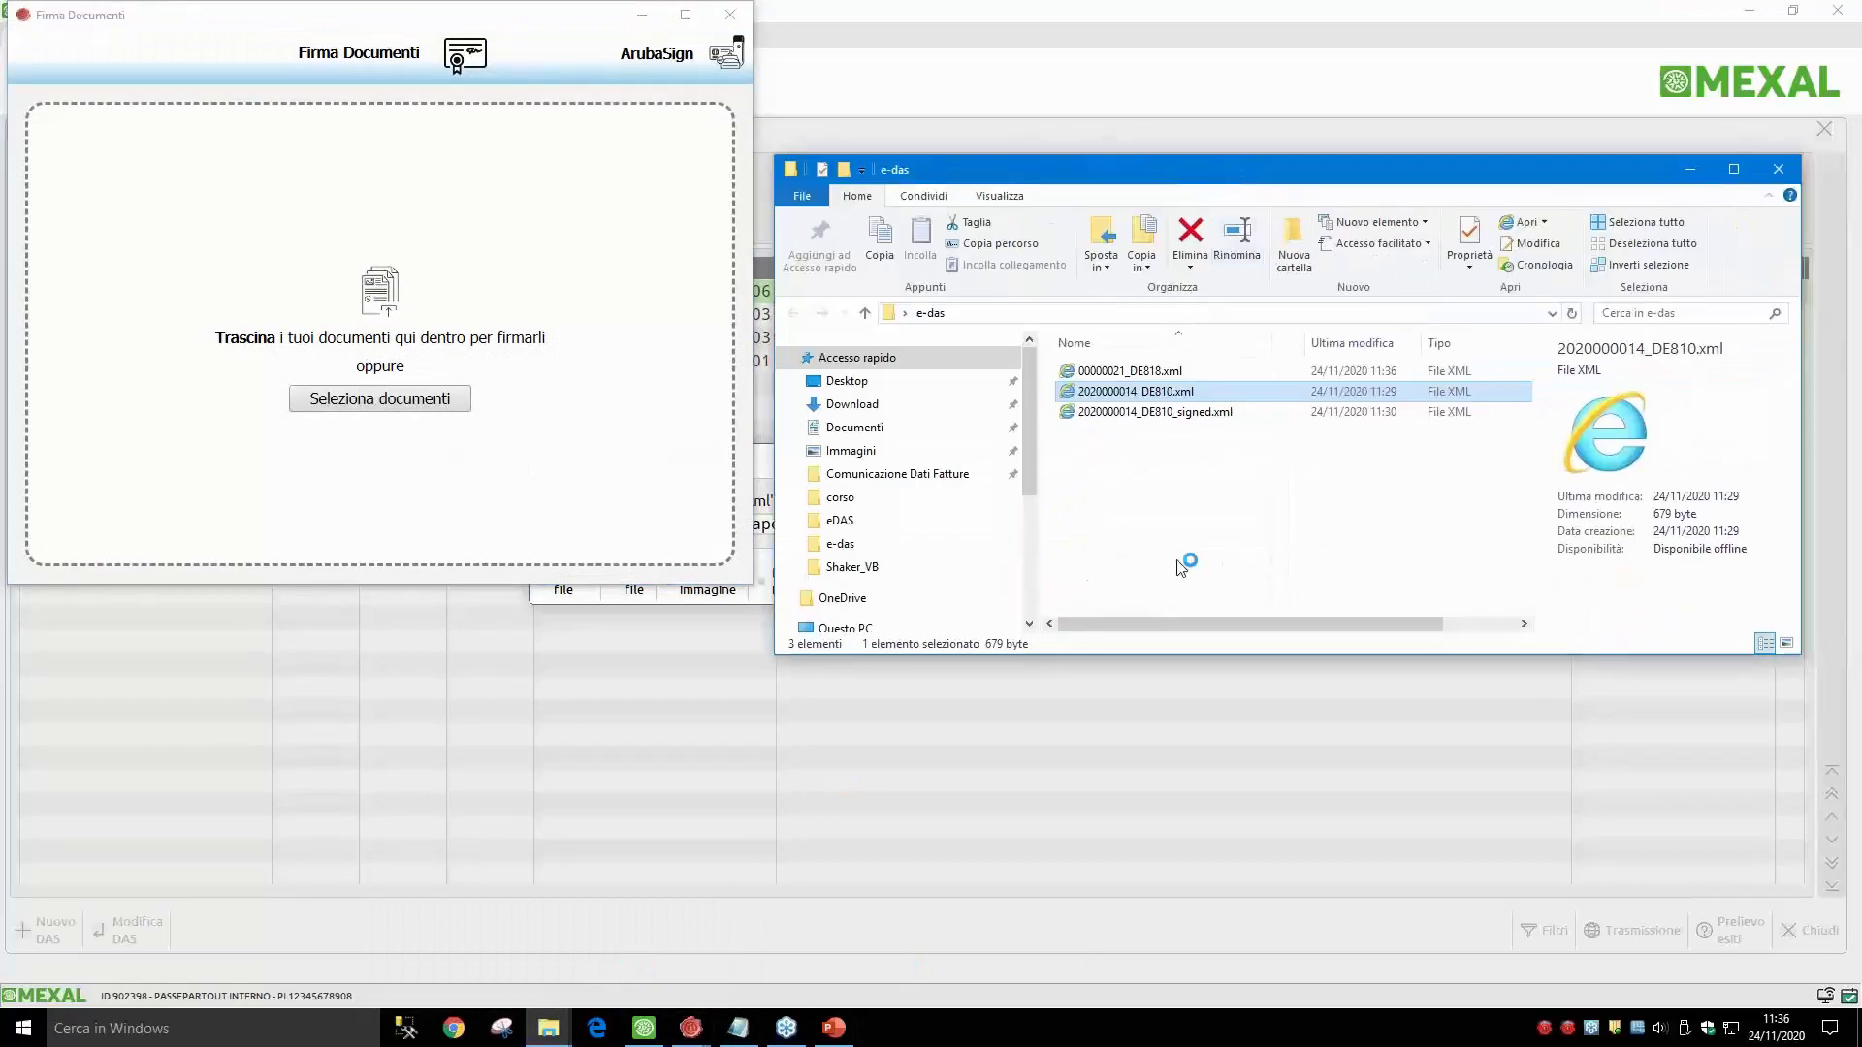
click(1171, 373)
drag(1173, 379, 522, 392)
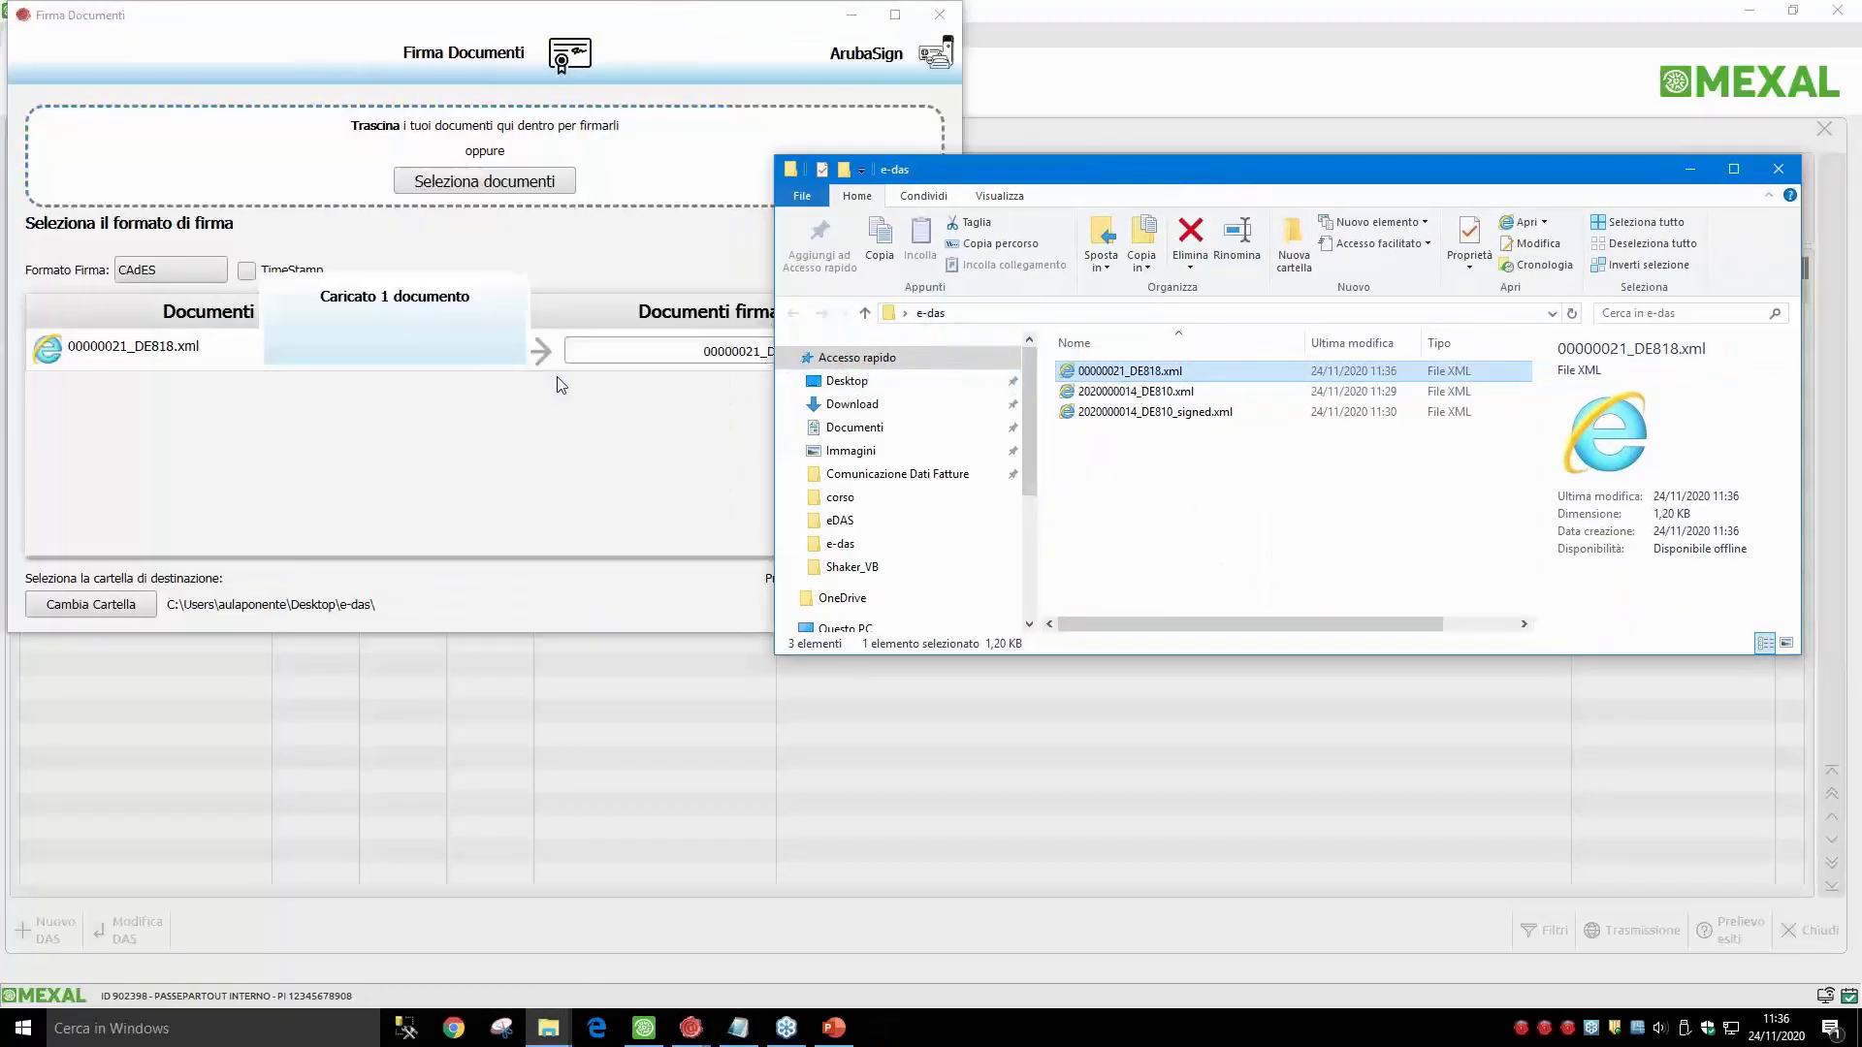
Step: Set the signature format to XAdES for 00000021_DE818.xml and proceed to signing
click(161, 272)
click(160, 286)
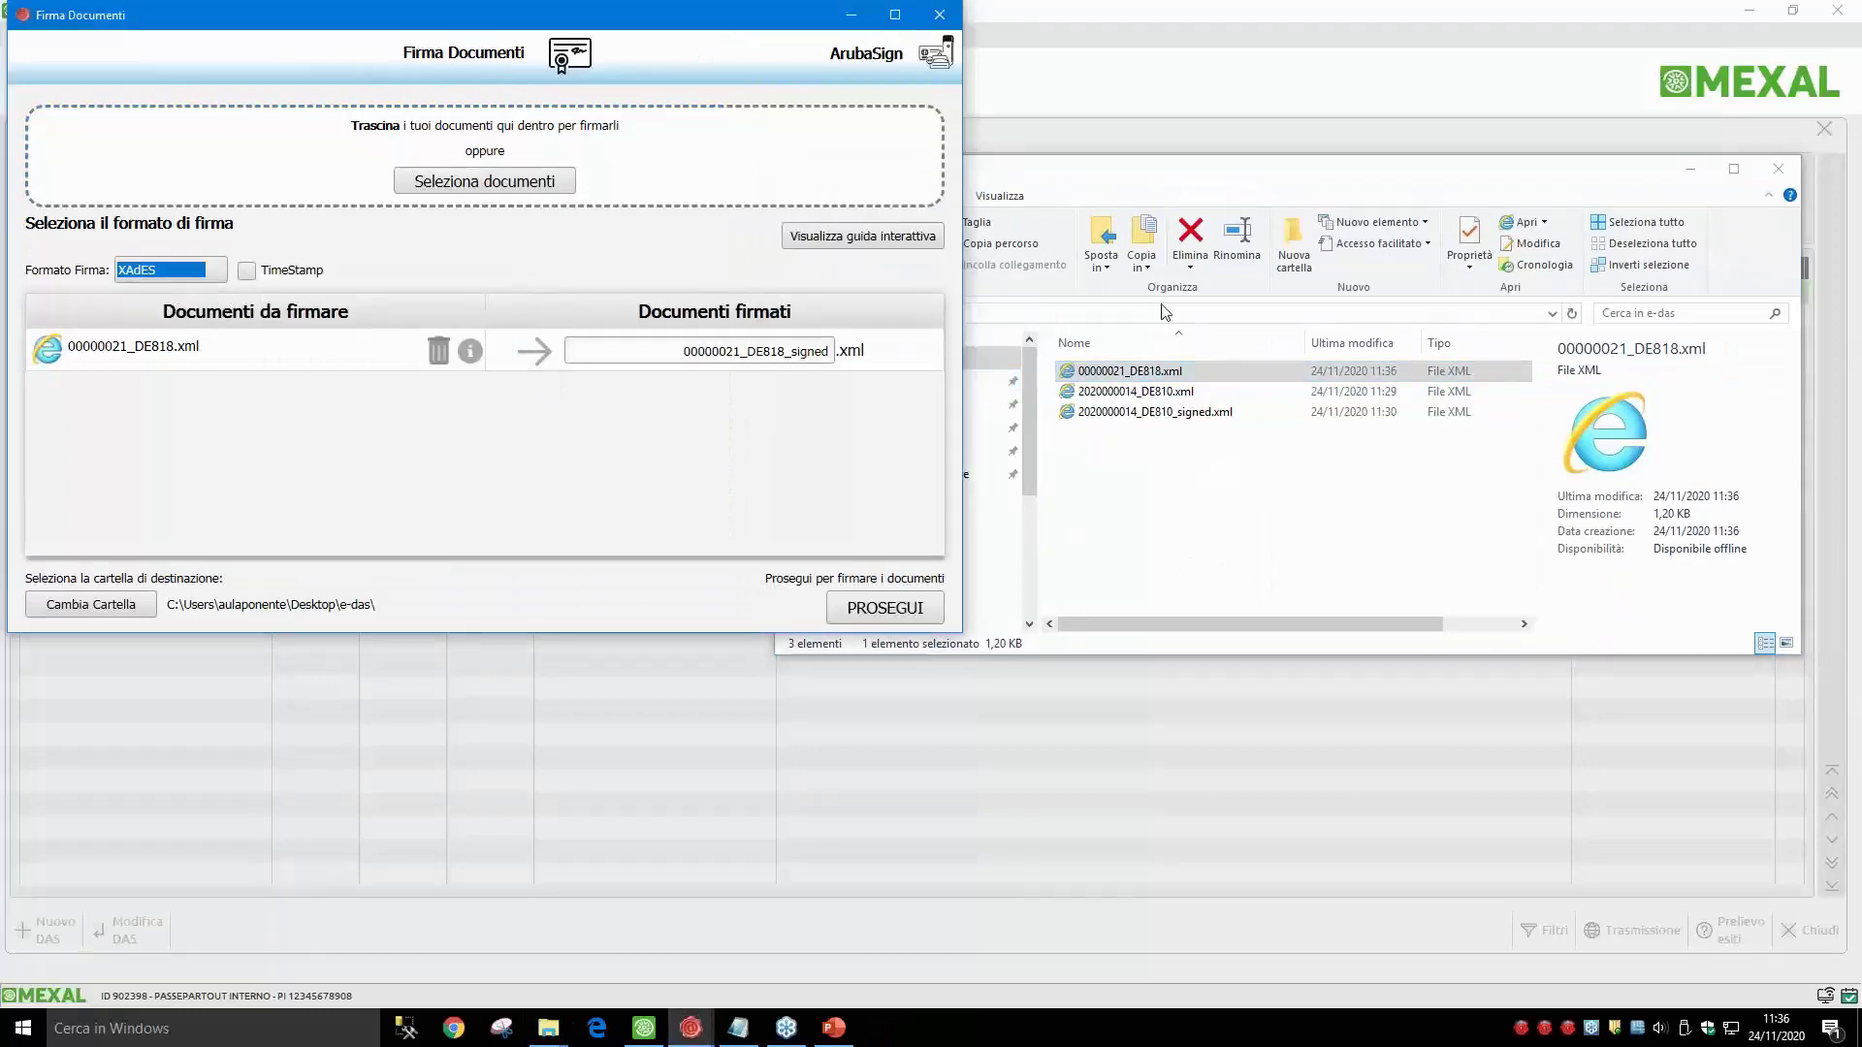
click(548, 1028)
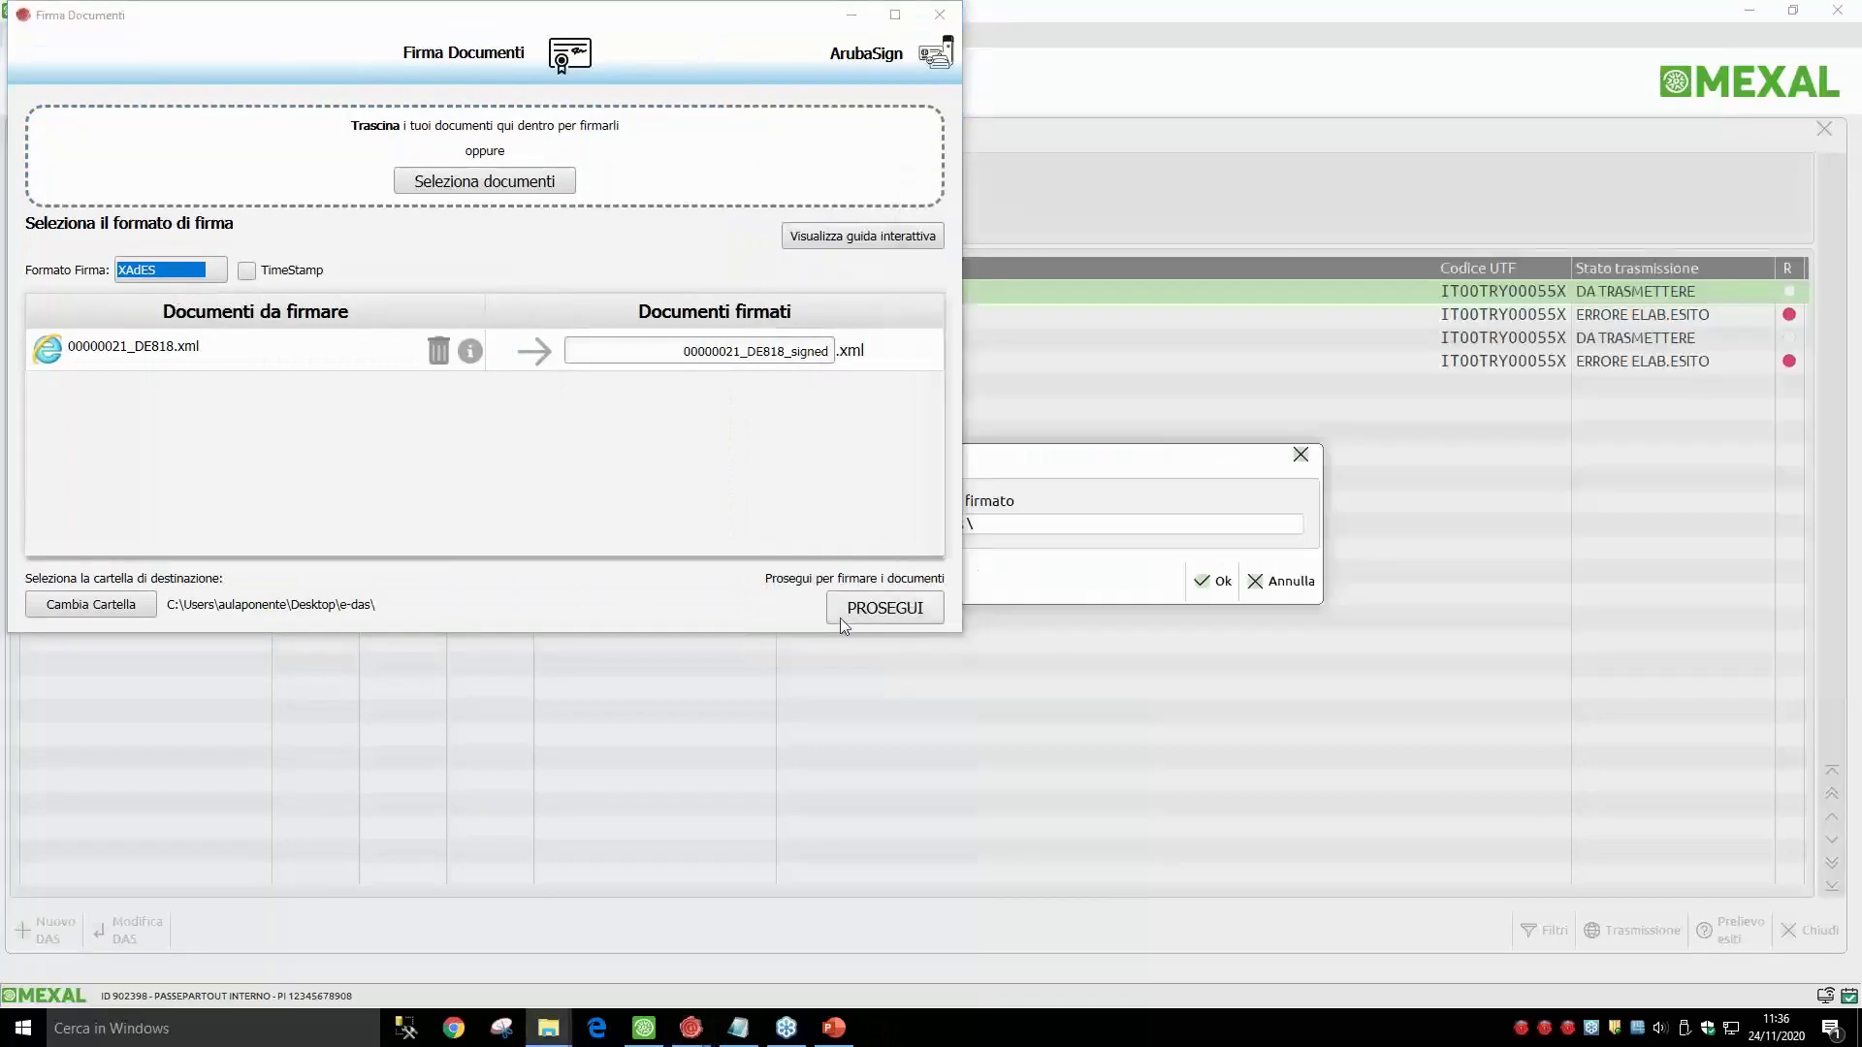
click(884, 608)
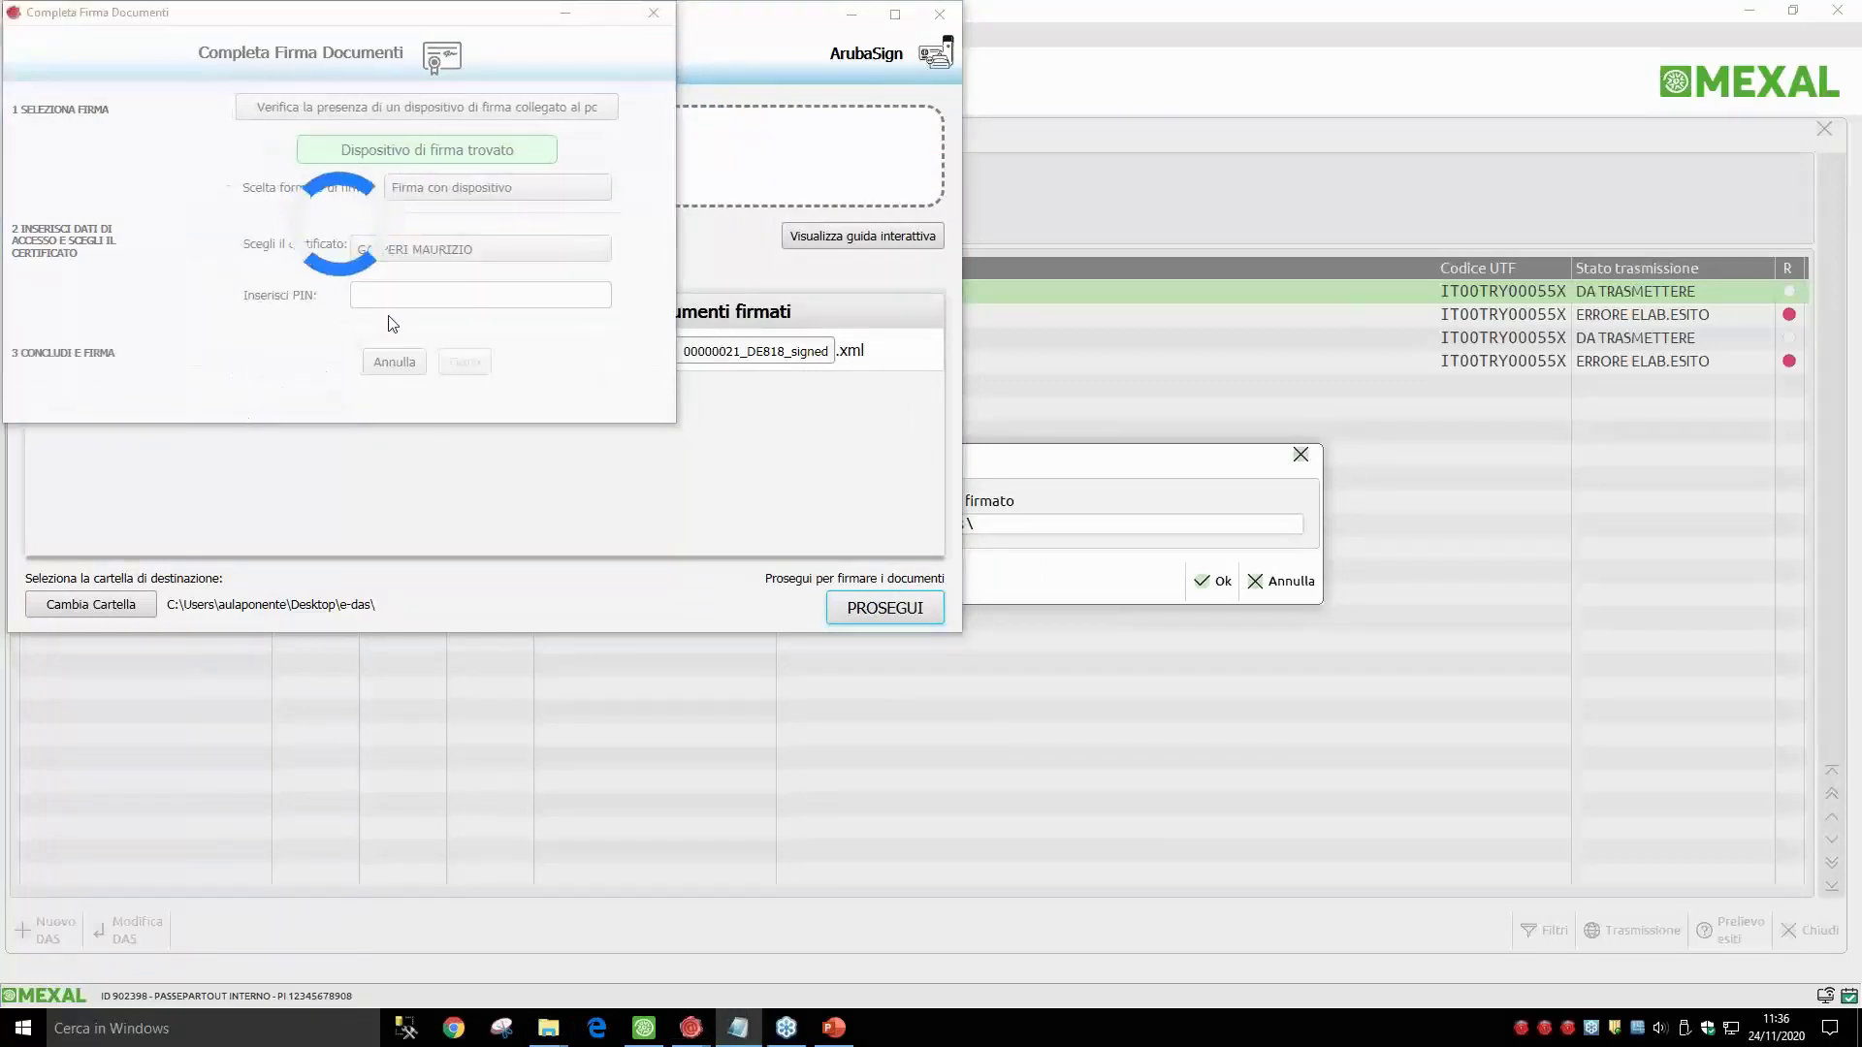
Step: Enter the signing device PIN, sign 00000021_DE818.xml and finish the signing procedure
click(386, 295)
key(ctrl+v)
click(462, 365)
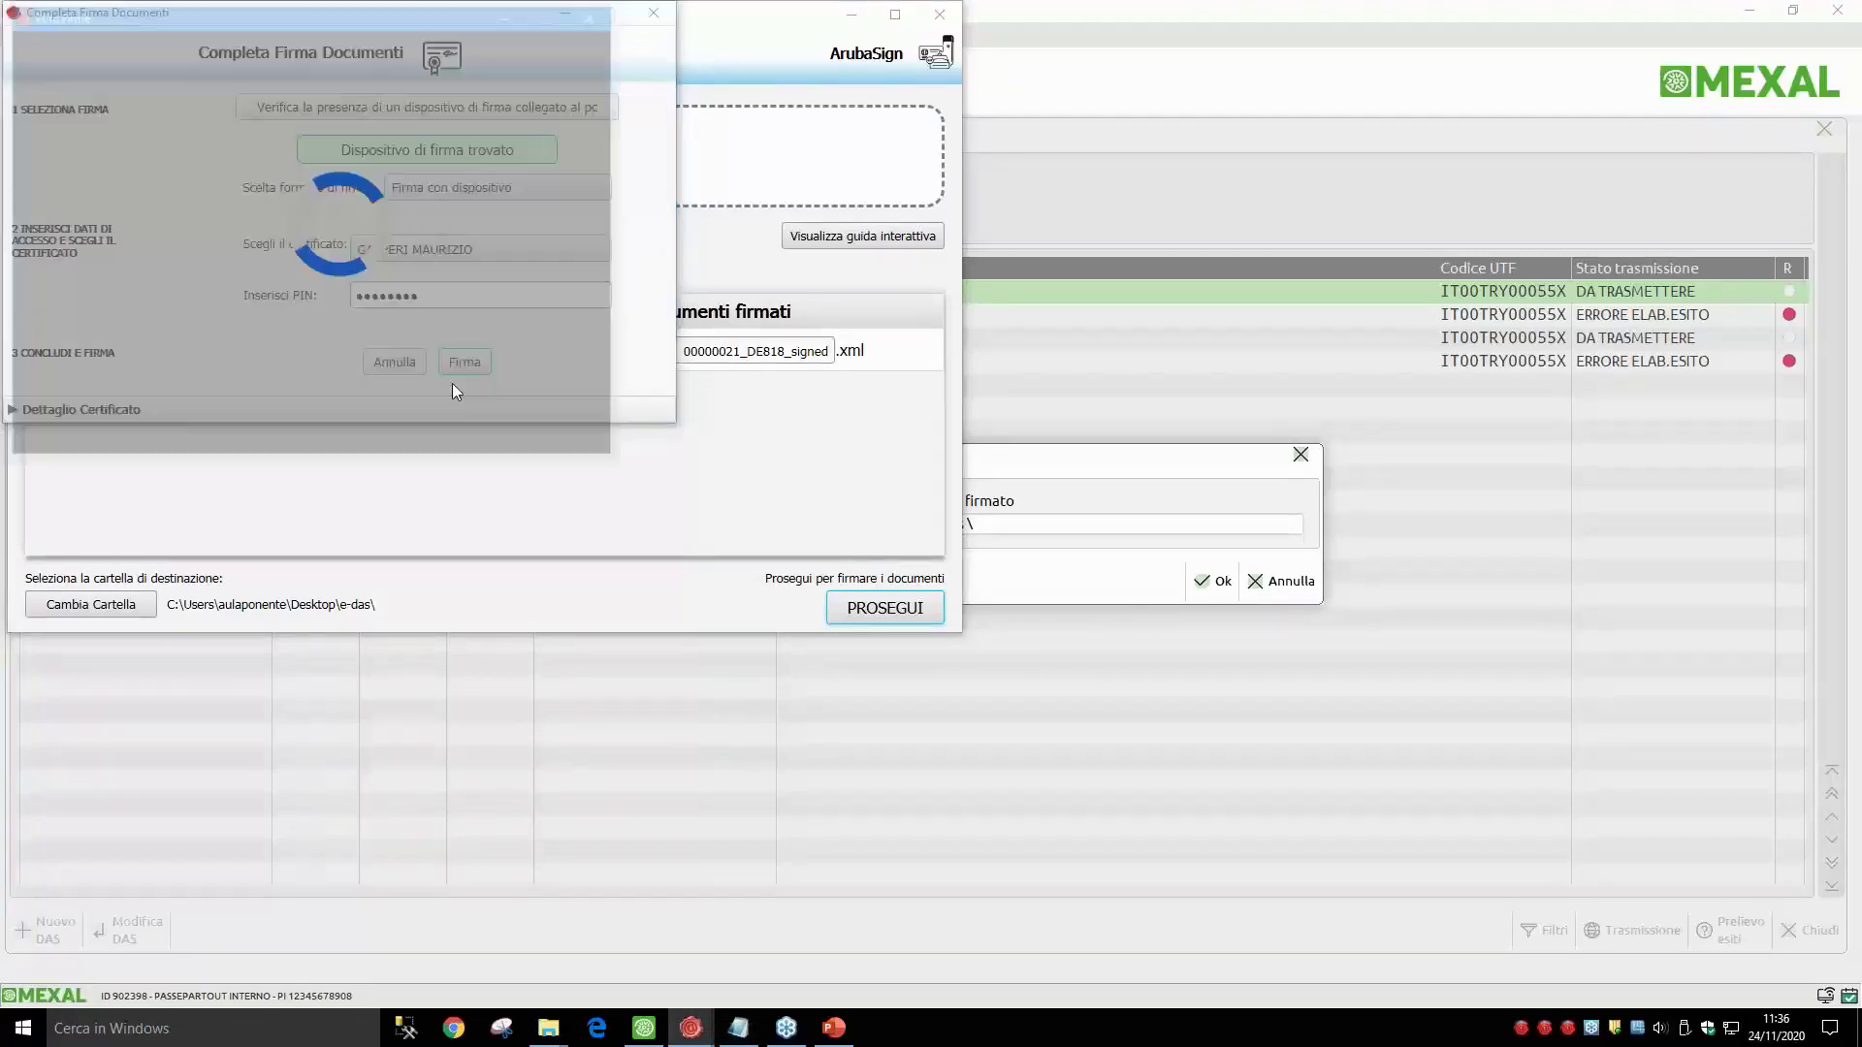
click(568, 439)
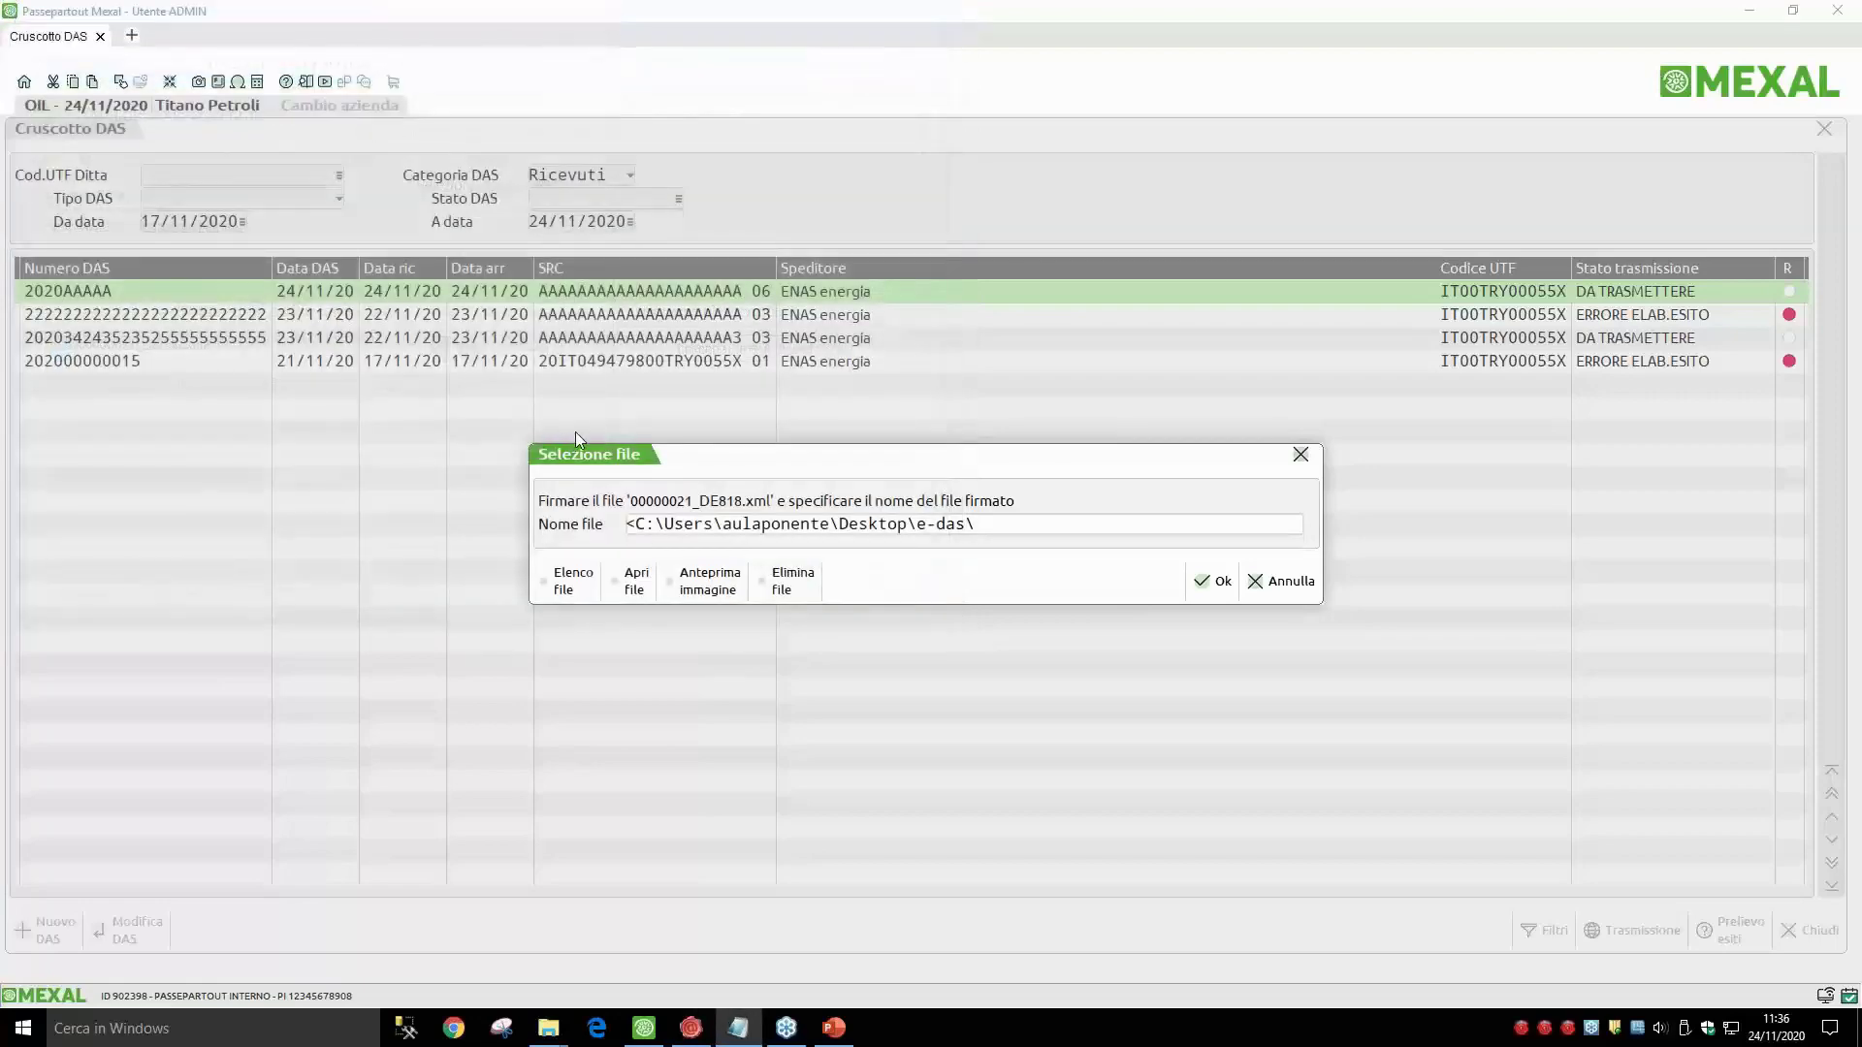
Step: Switch back to Mexal, choose 00000021_DE818_signed.xml from the e-das folder as the signed file, transmit the report and dismiss the transmission result
click(573, 582)
click(805, 417)
click(1156, 621)
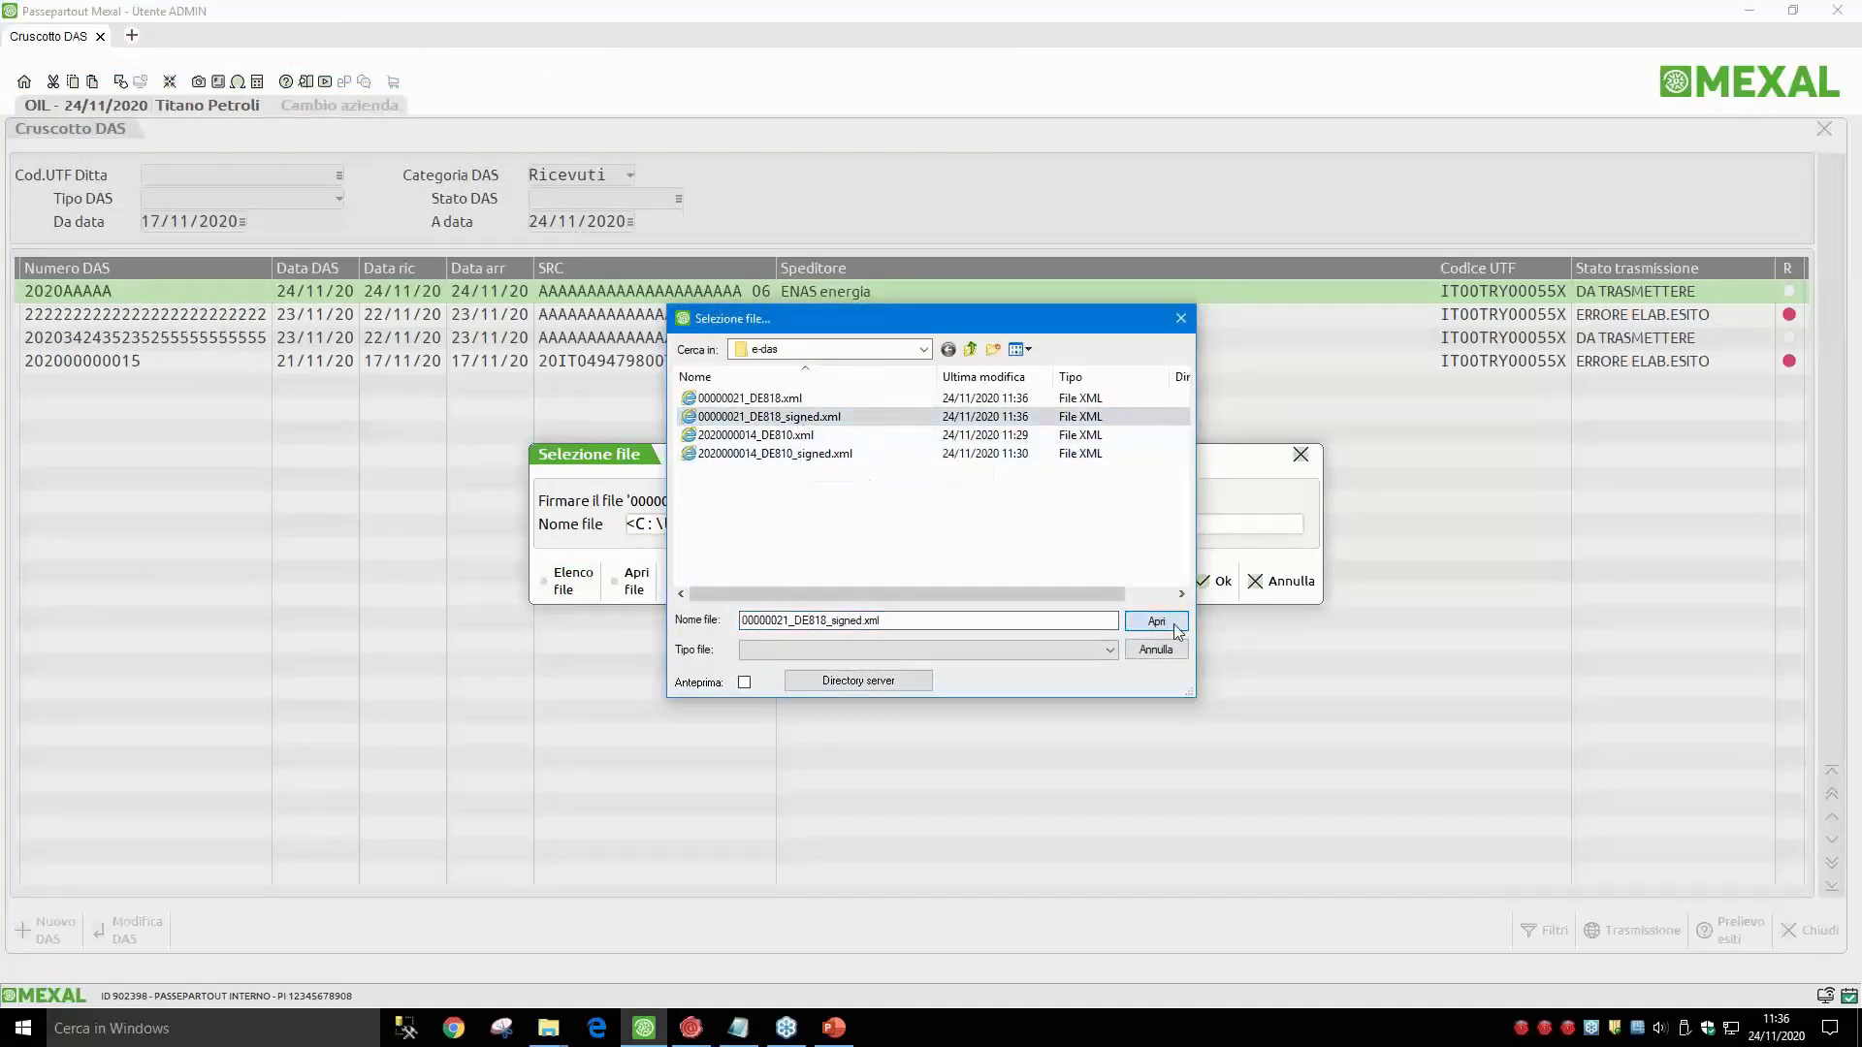
click(1201, 585)
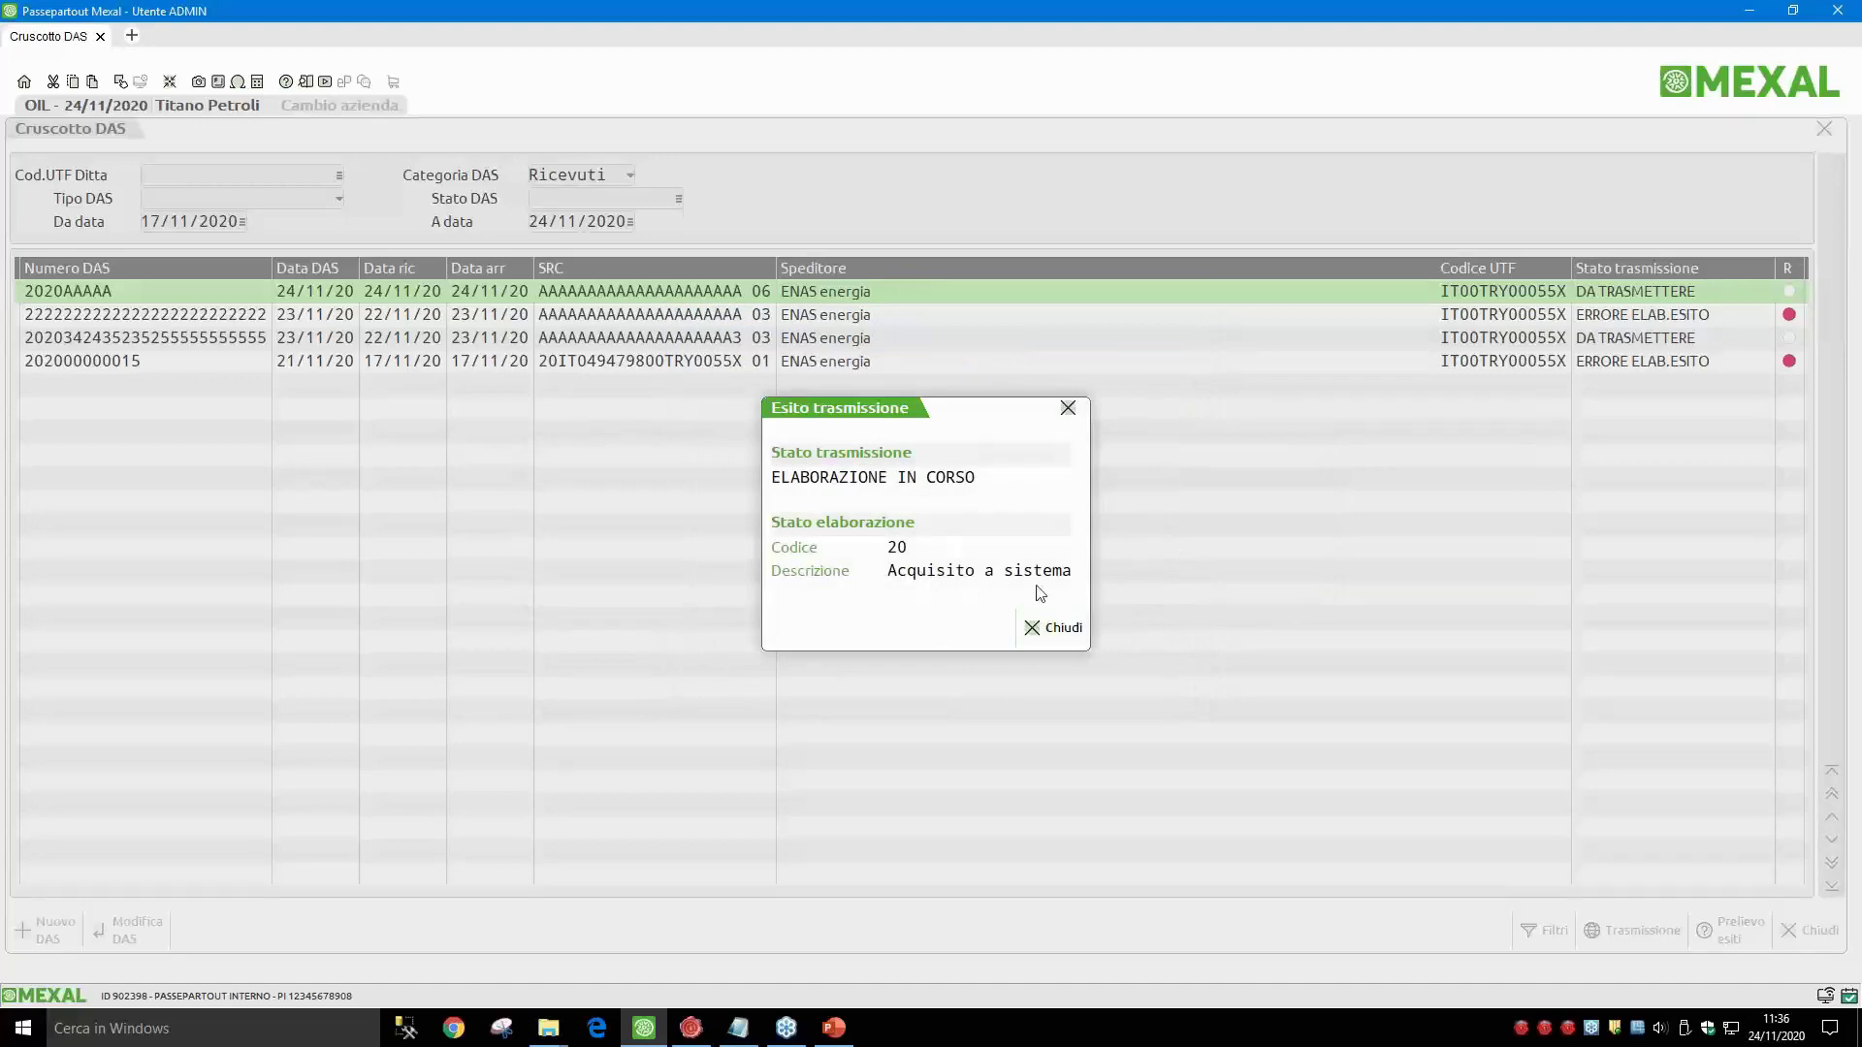
click(1057, 627)
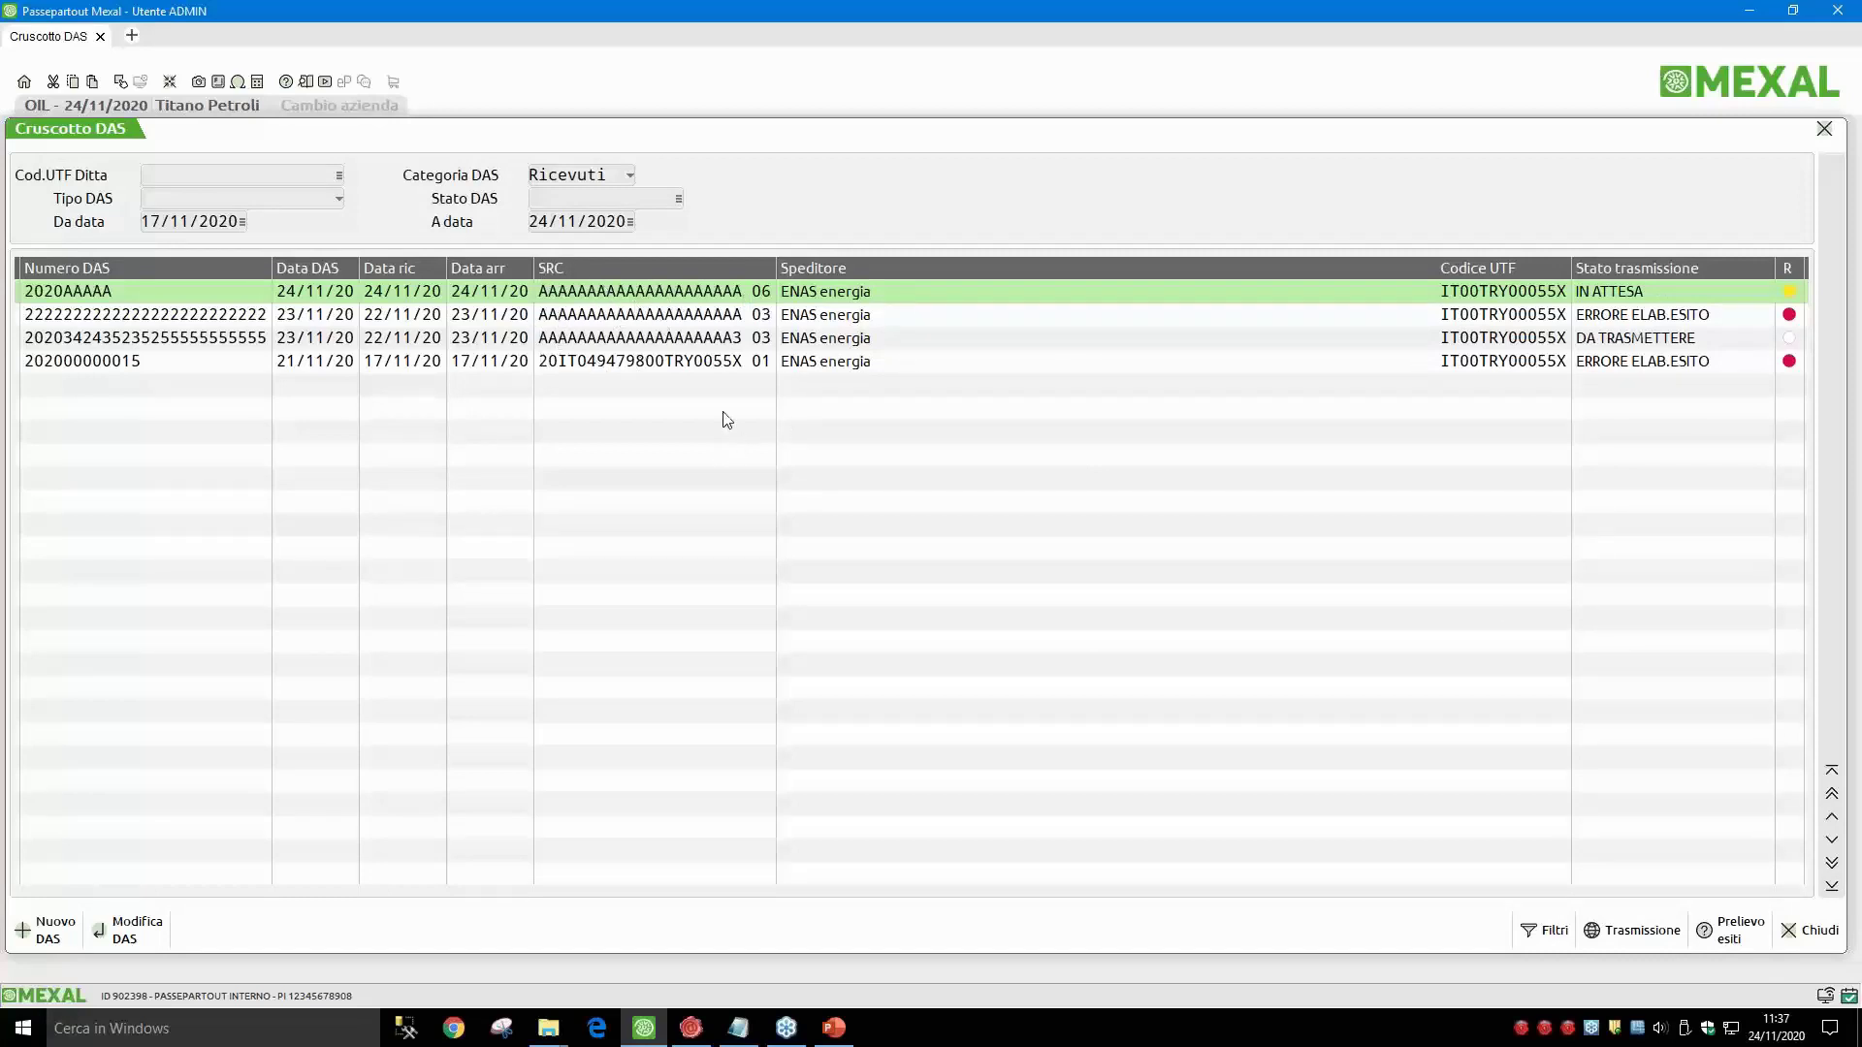
Step: Retrieve the processing outcome of the 2020AAAAA reception report, review its details and close them
click(1736, 933)
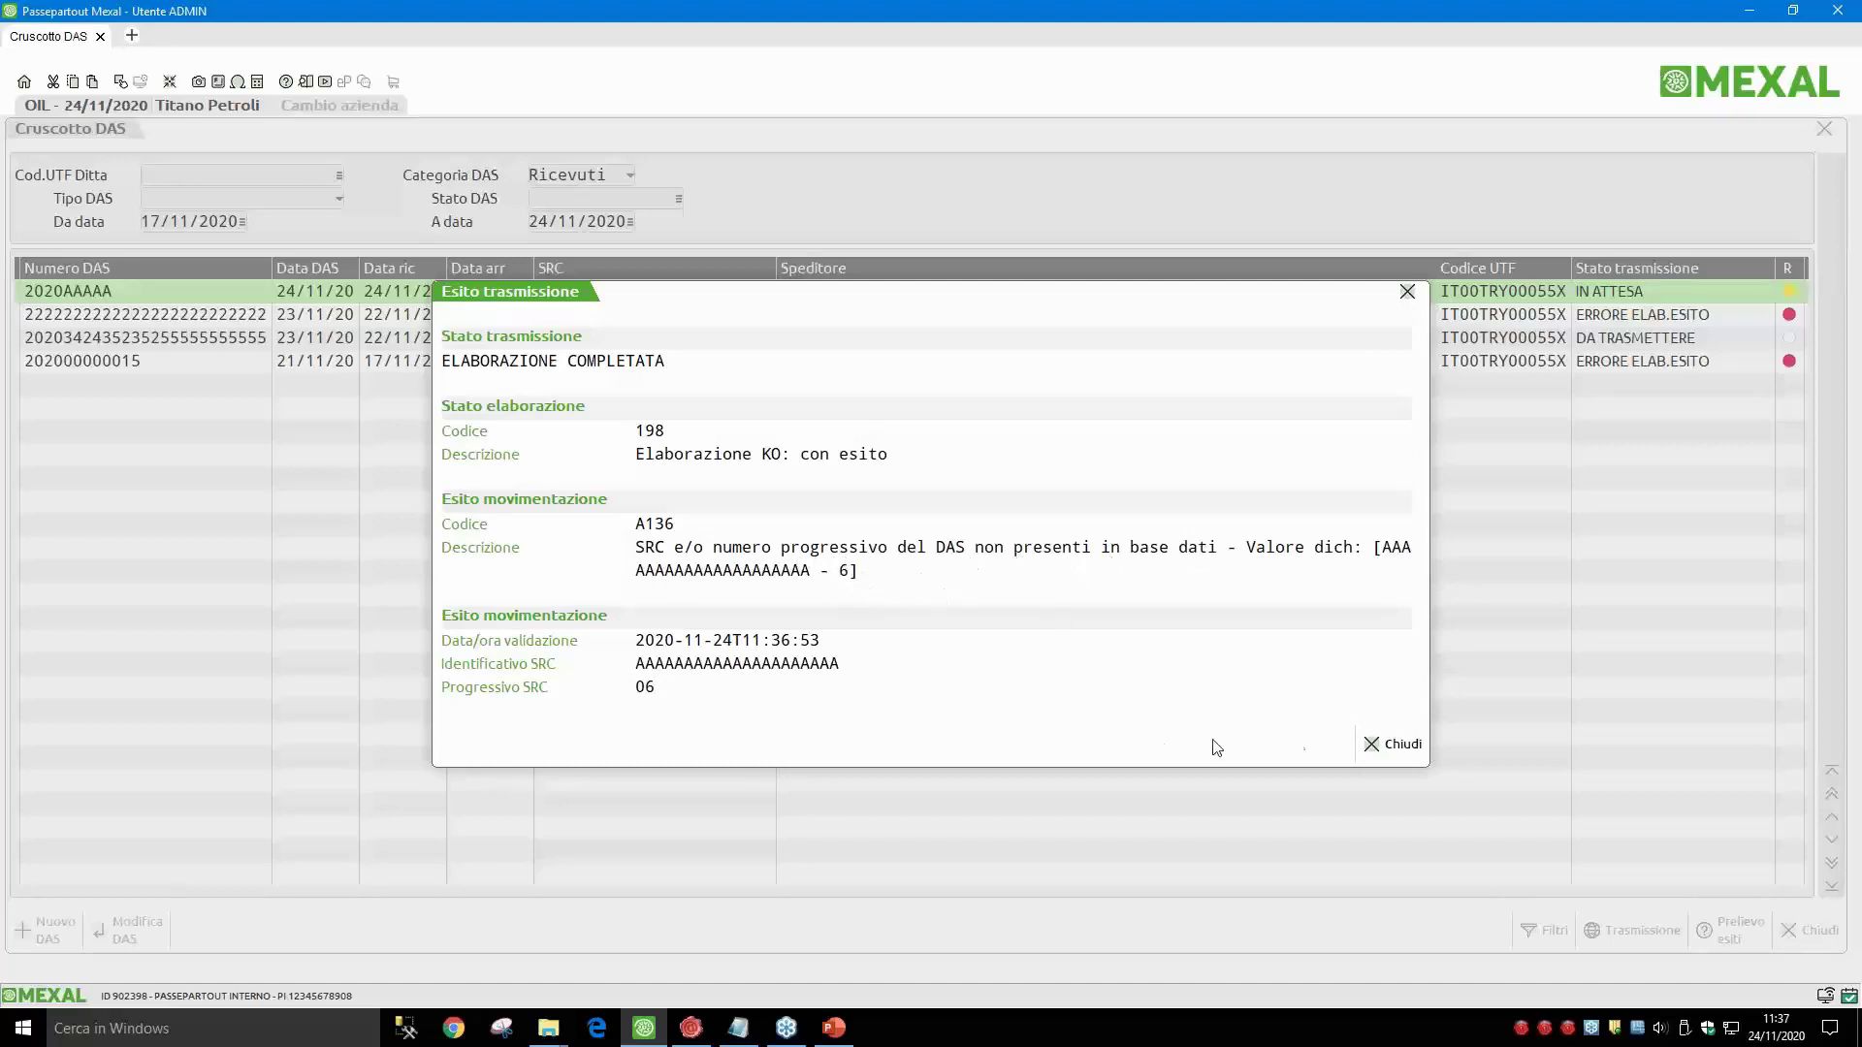
click(1387, 745)
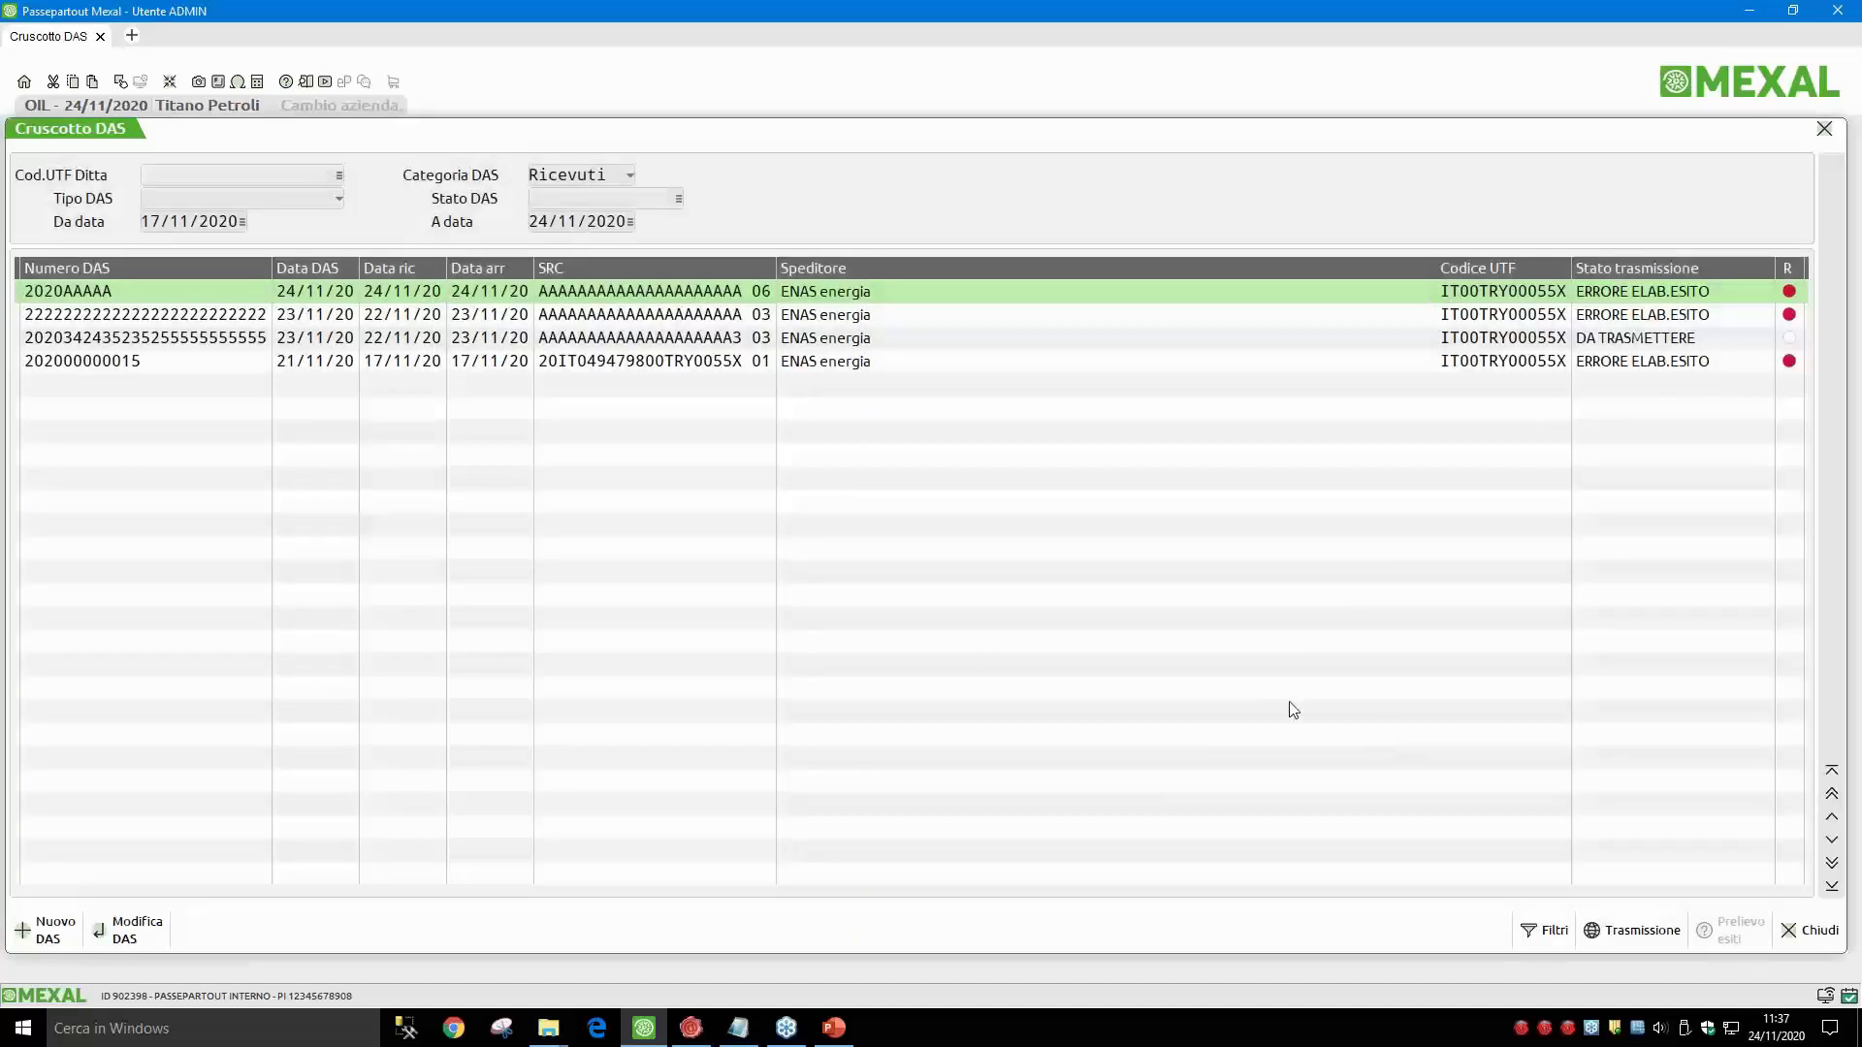